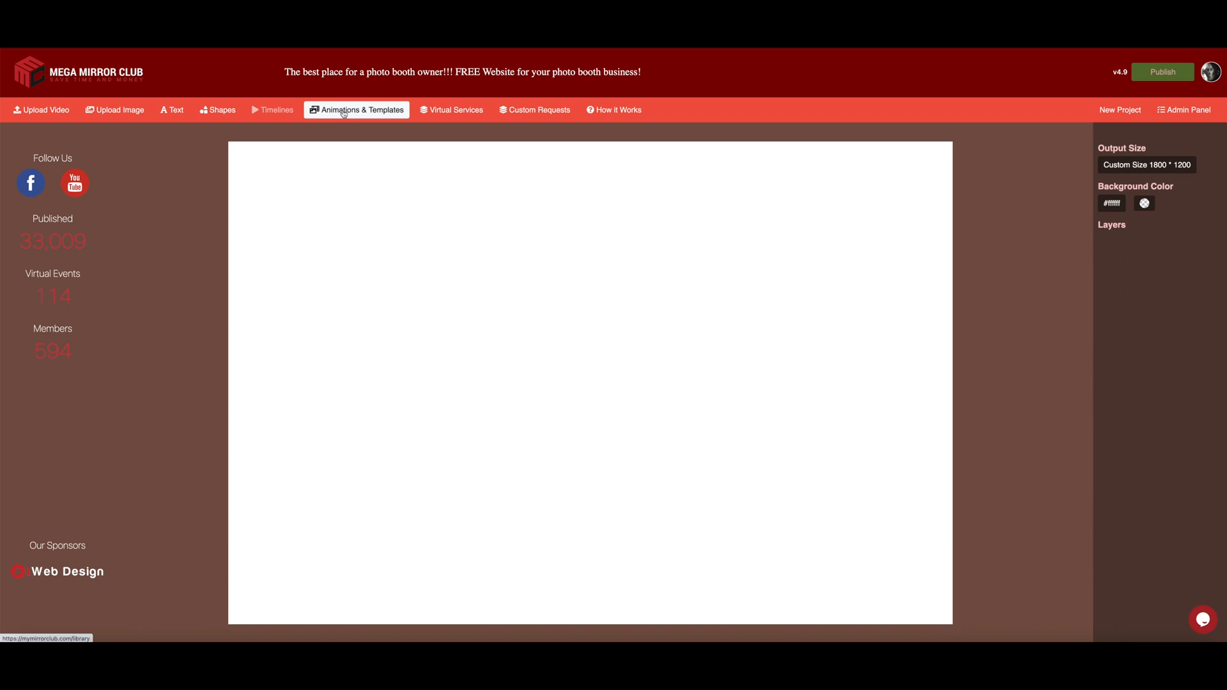
Step: Add the yellow image background-1914910_1280.jpeg to the blank canvas
left_click(118, 111)
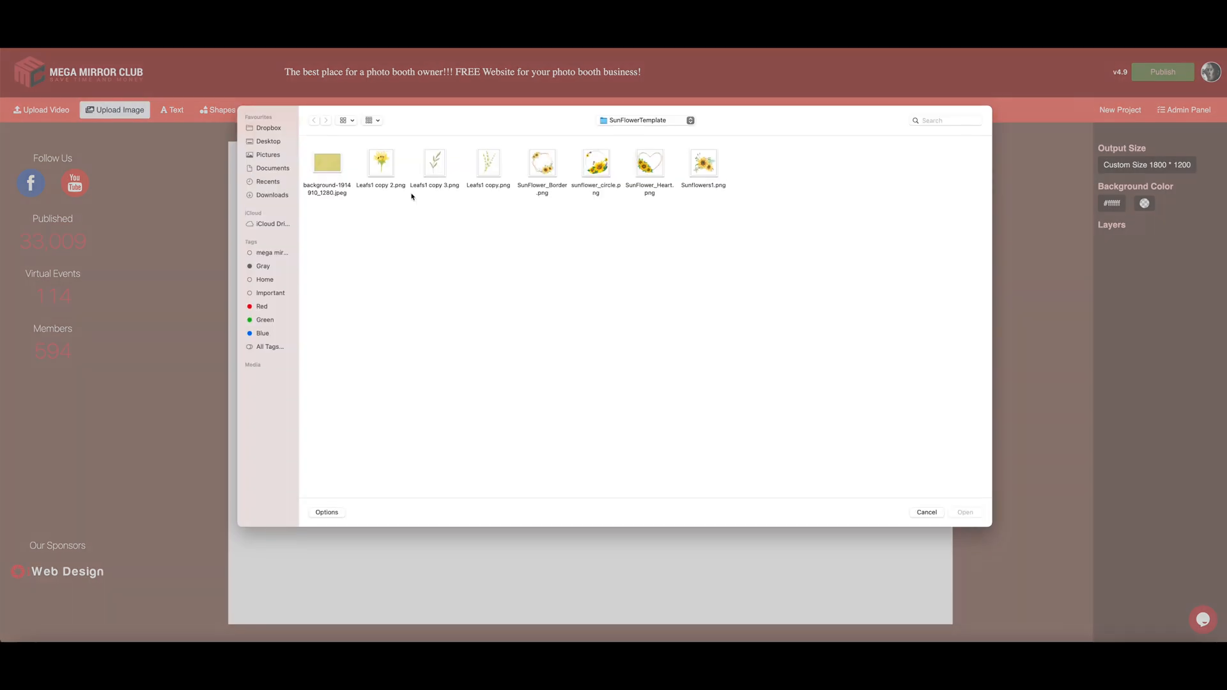
left_click(331, 169)
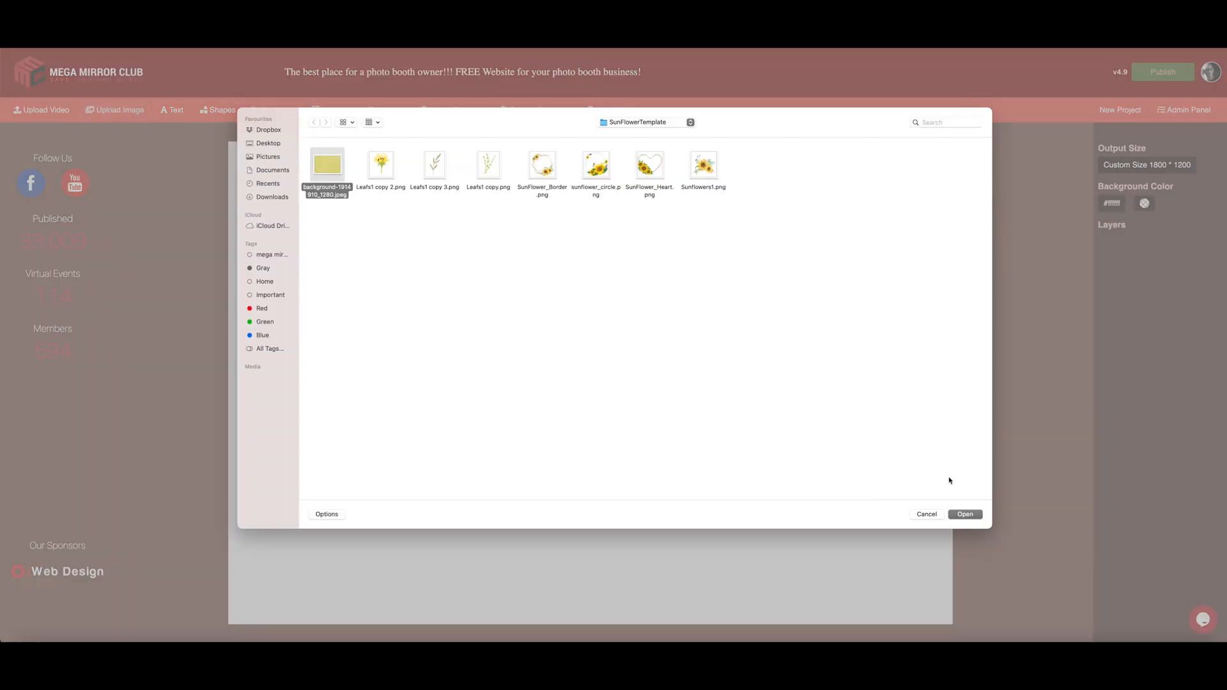
left_click(968, 515)
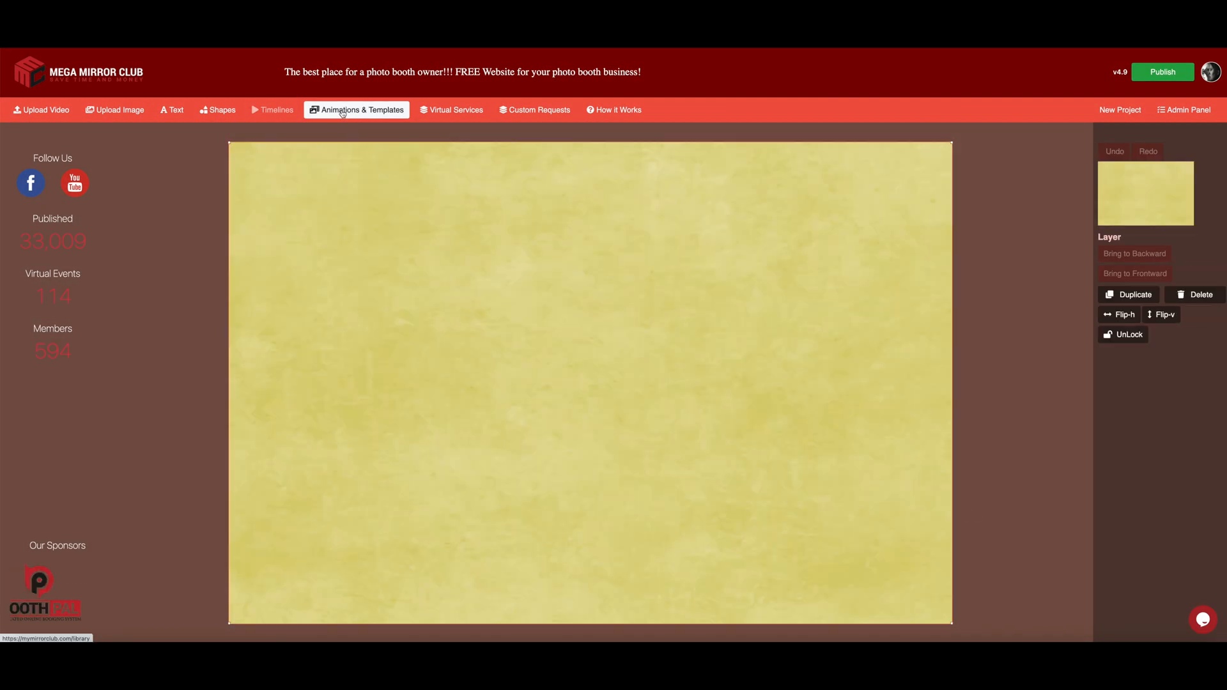
left_click(323, 133)
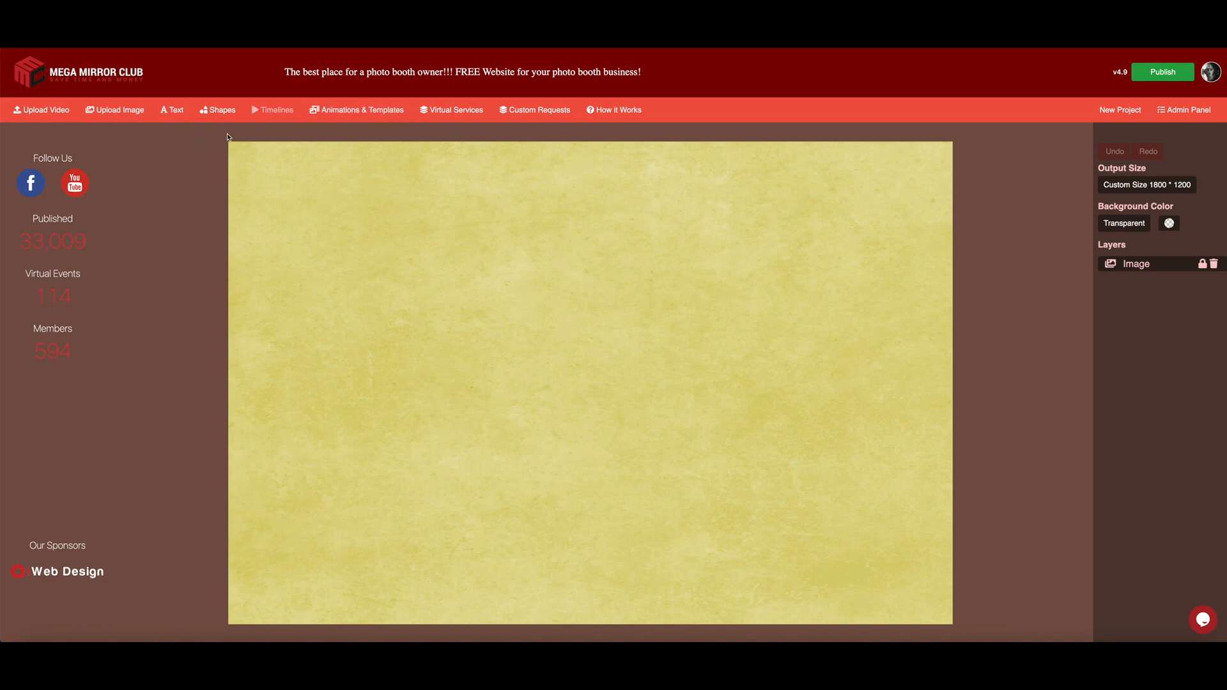
left_click(357, 110)
left_click(74, 107)
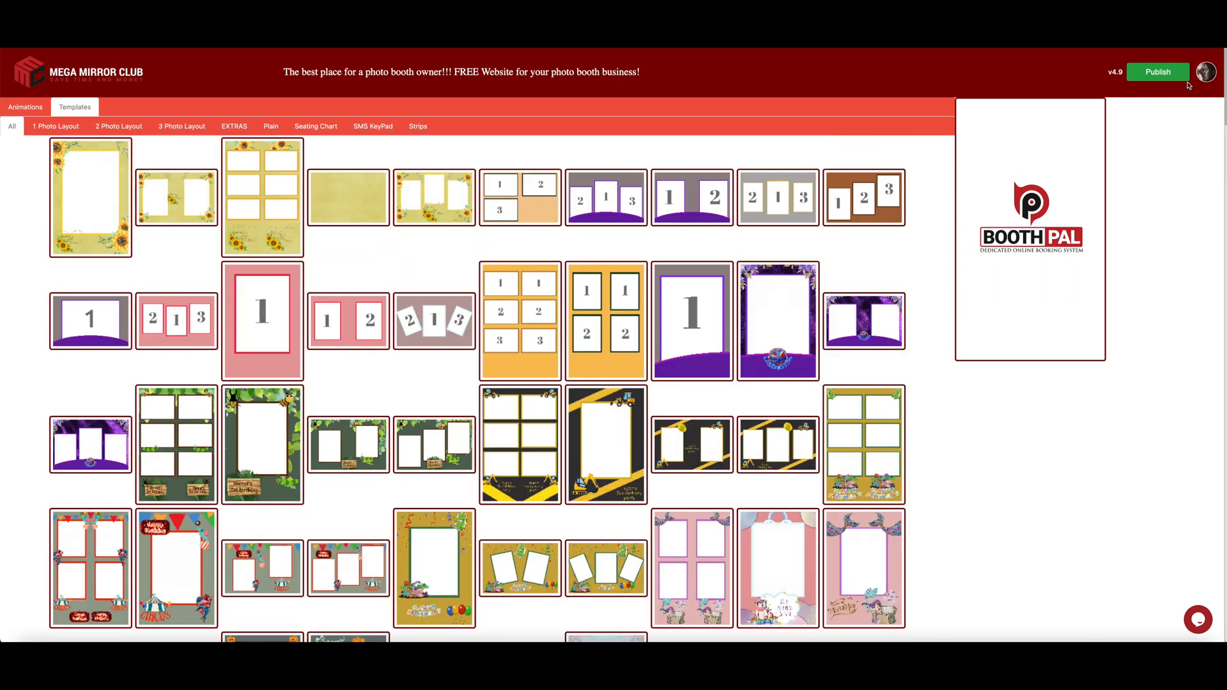
left_click(1207, 72)
left_click(243, 228)
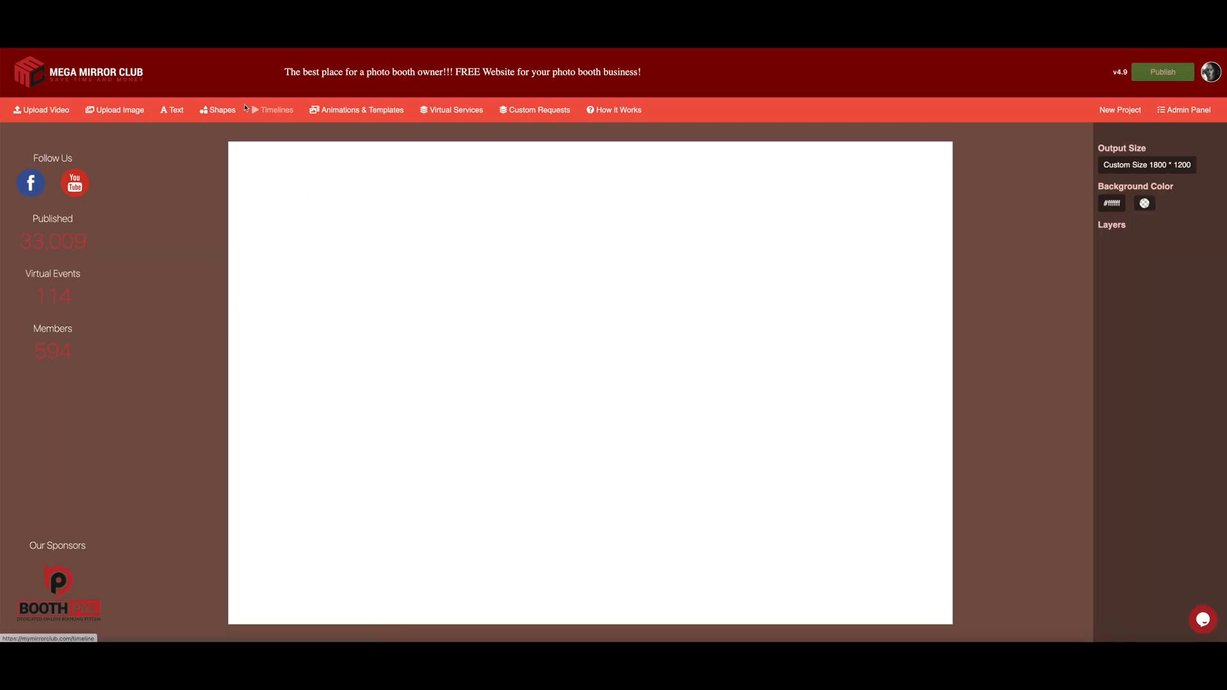
Step: Import the pink landscape three-photo template numbered 2-1-3 from the Plain templates, with layers
left_click(357, 109)
left_click(77, 109)
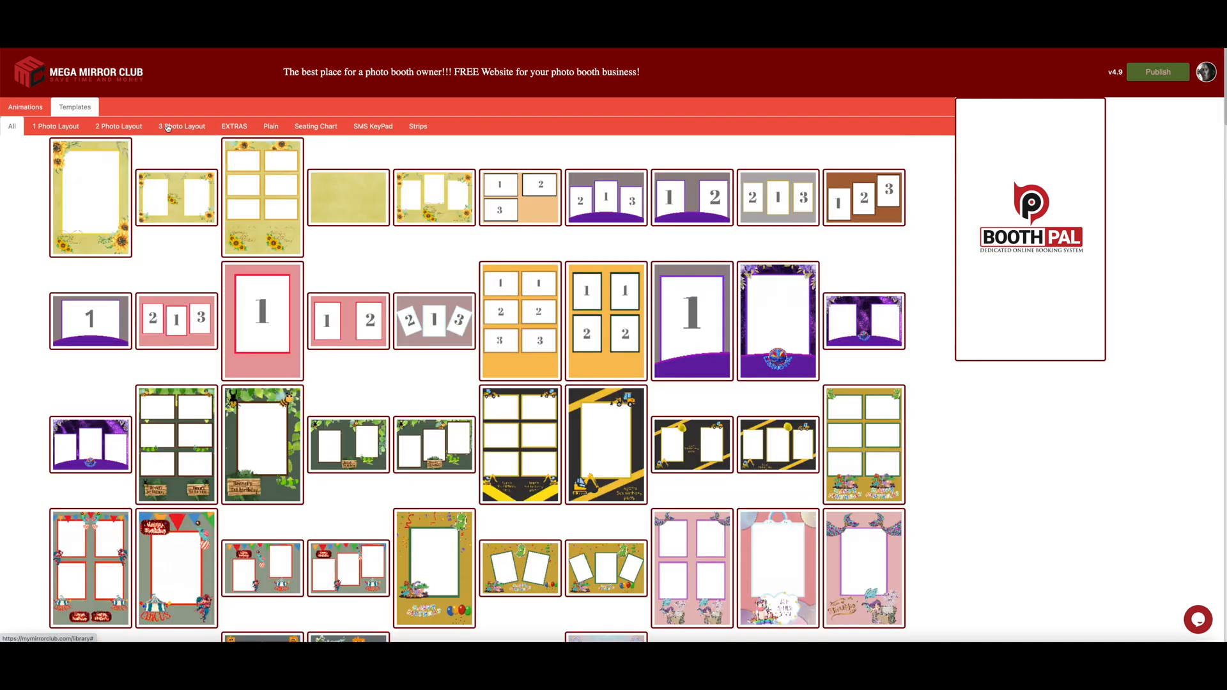
left_click(271, 126)
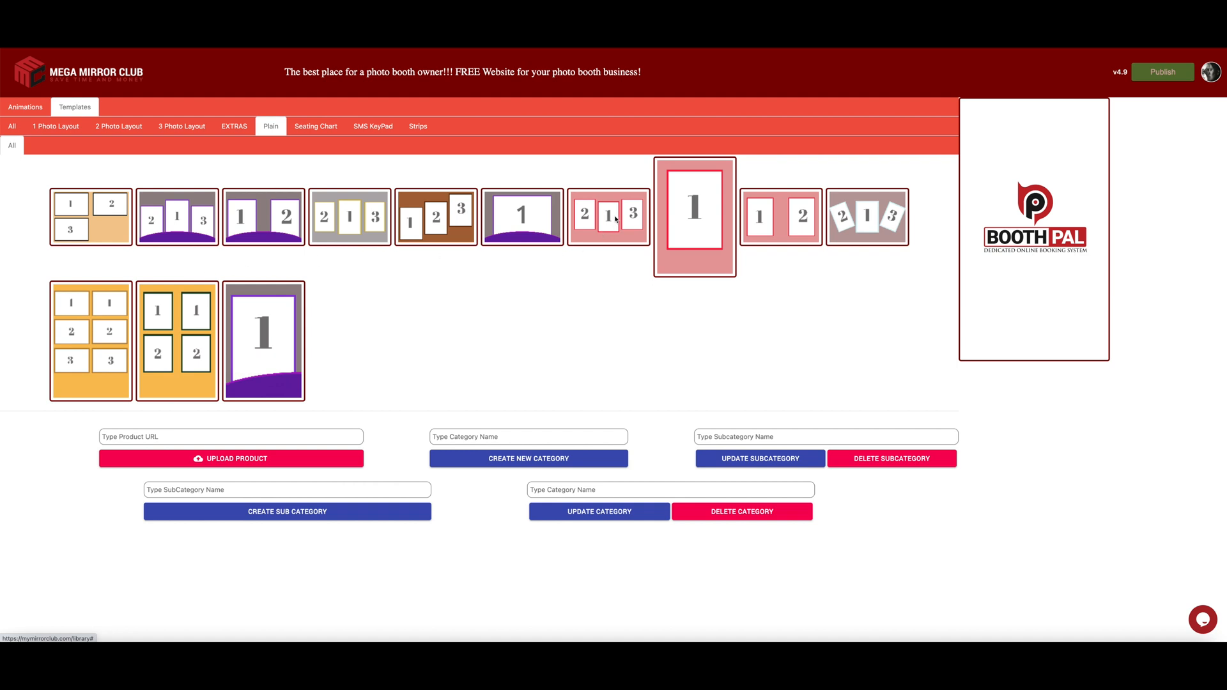
left_click(698, 225)
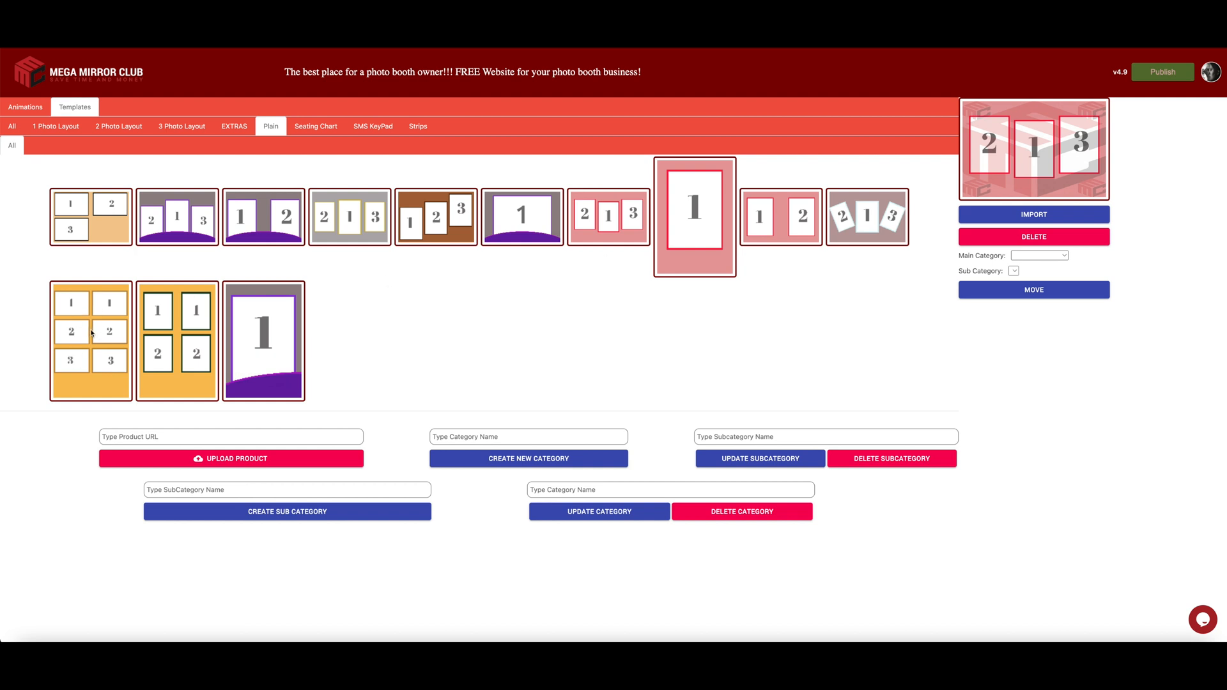
left_click(992, 211)
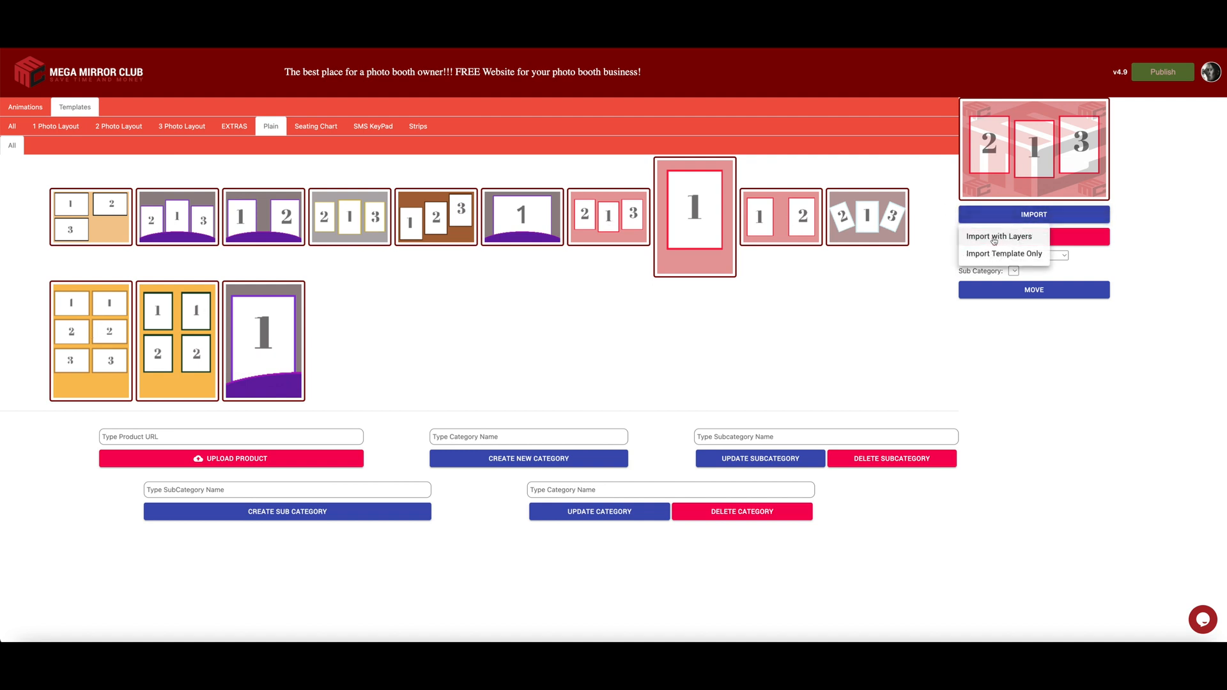
left_click(999, 238)
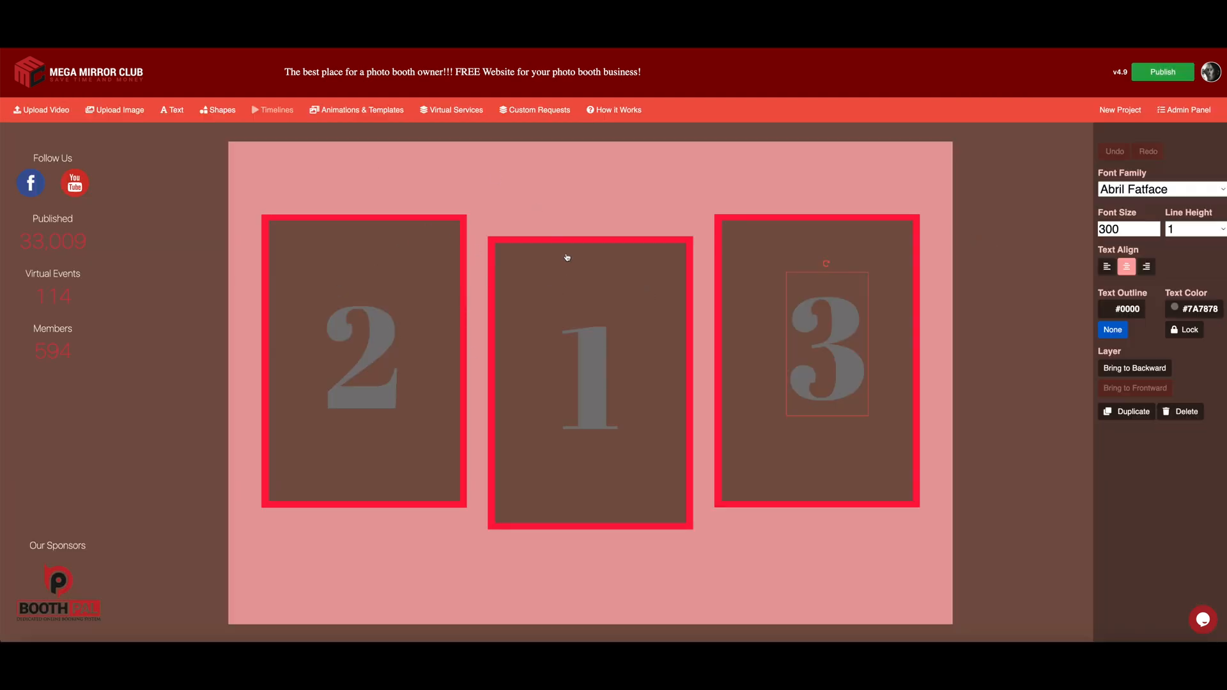
Step: Upload background-1914910_1280.jpeg into the template and stretch it from corner to corner so it covers the whole canvas
left_click(449, 220)
left_click(371, 134)
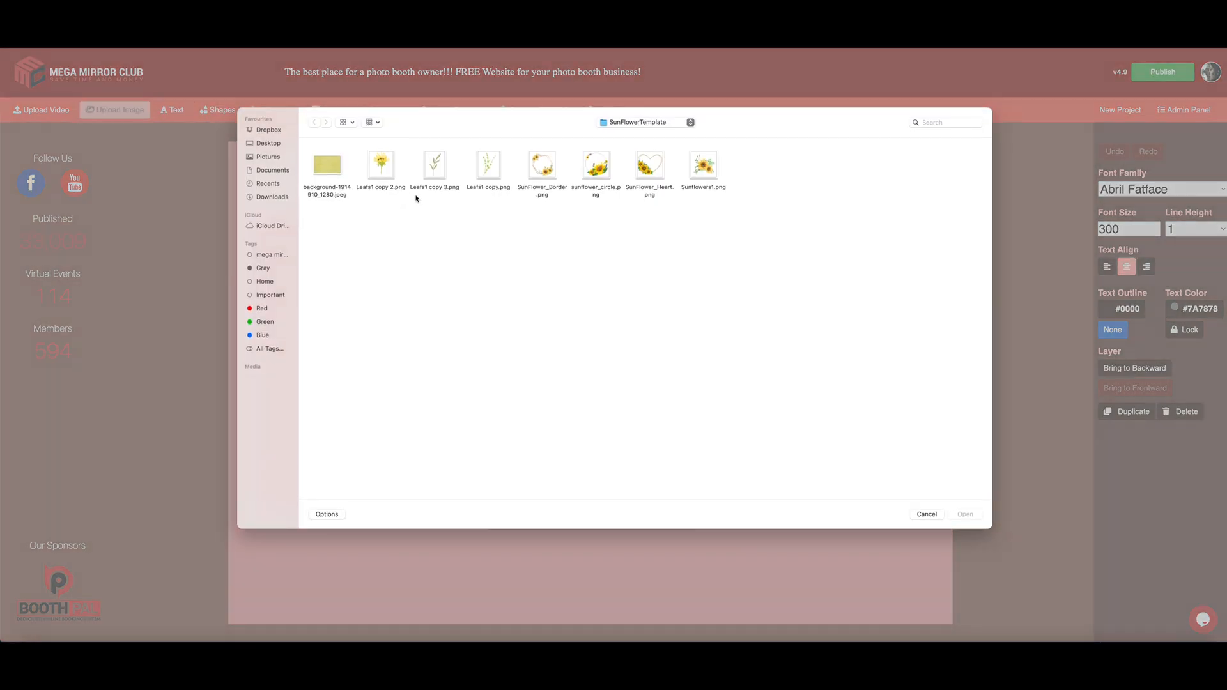
left_click(969, 515)
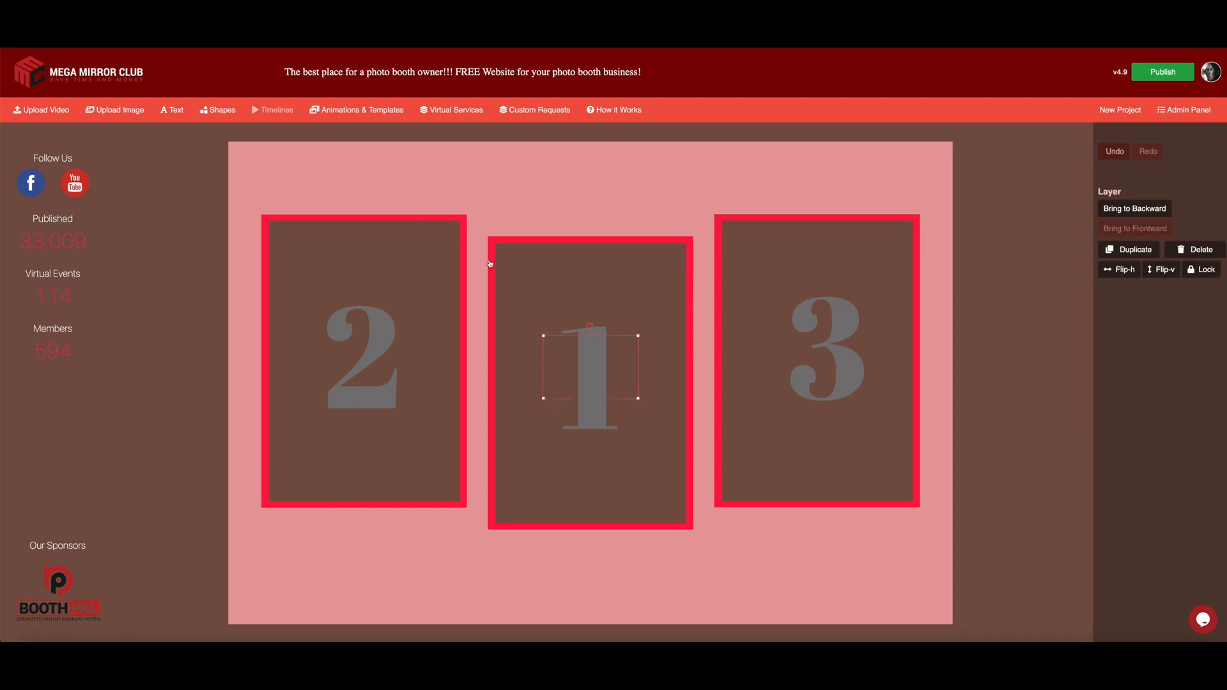
left_click_drag(544, 335, 229, 142)
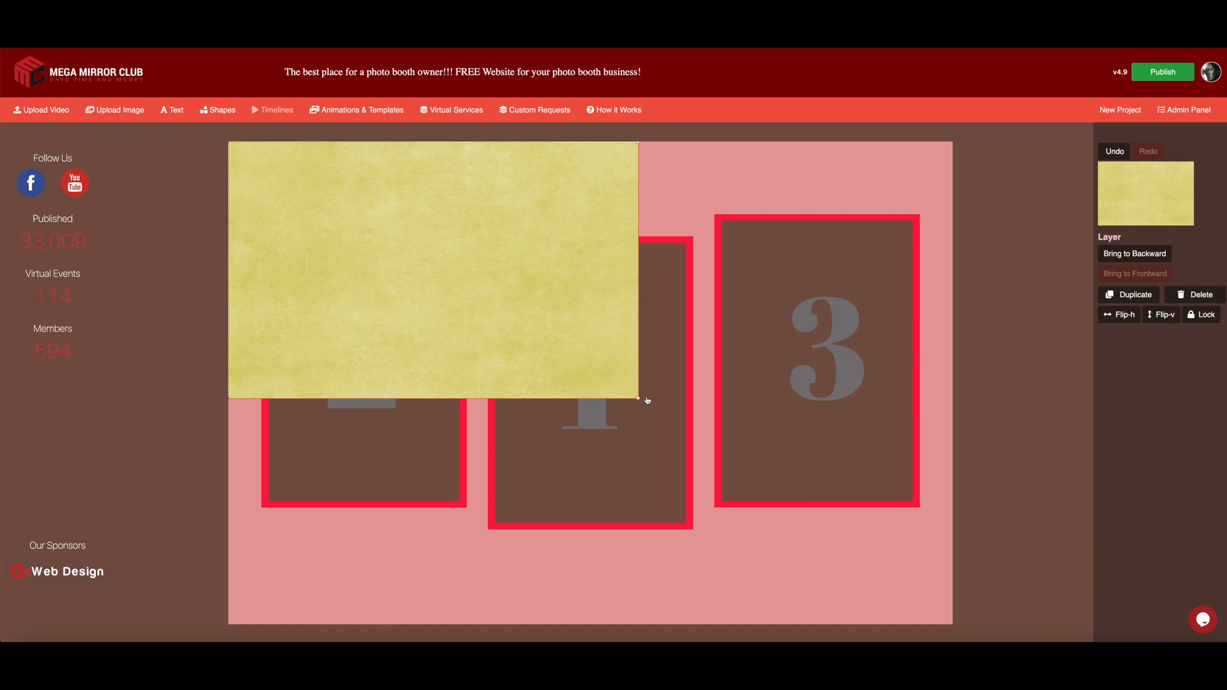
left_click_drag(642, 399, 952, 626)
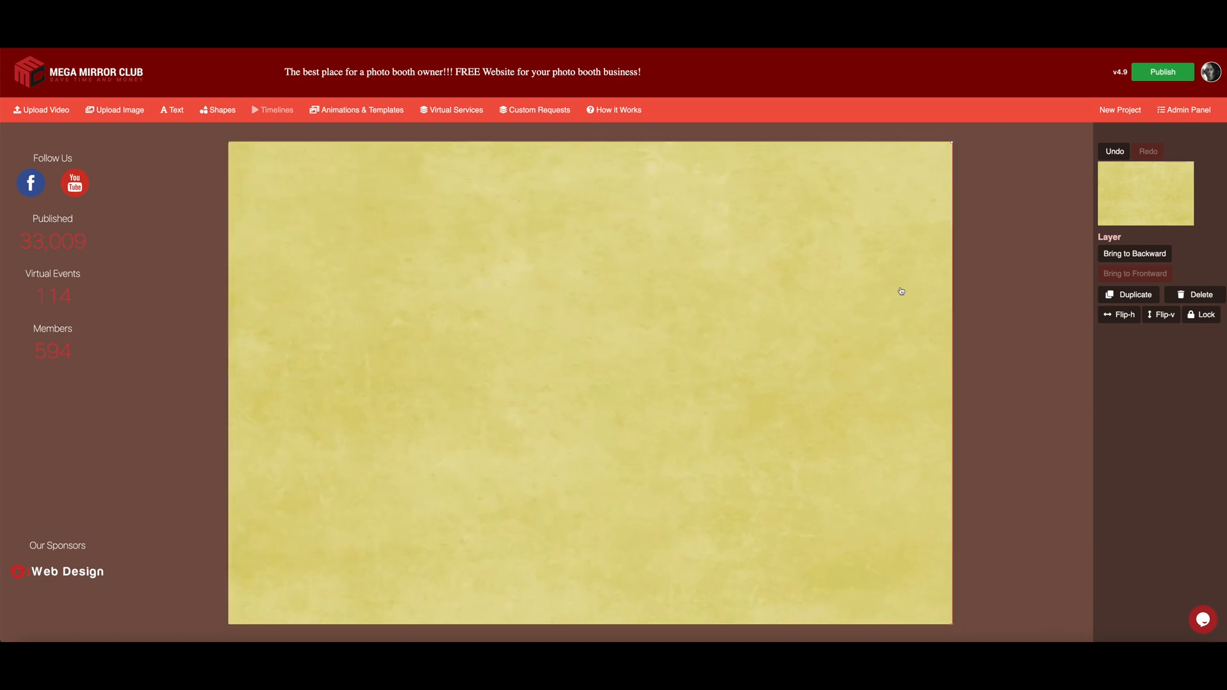
left_click(867, 139)
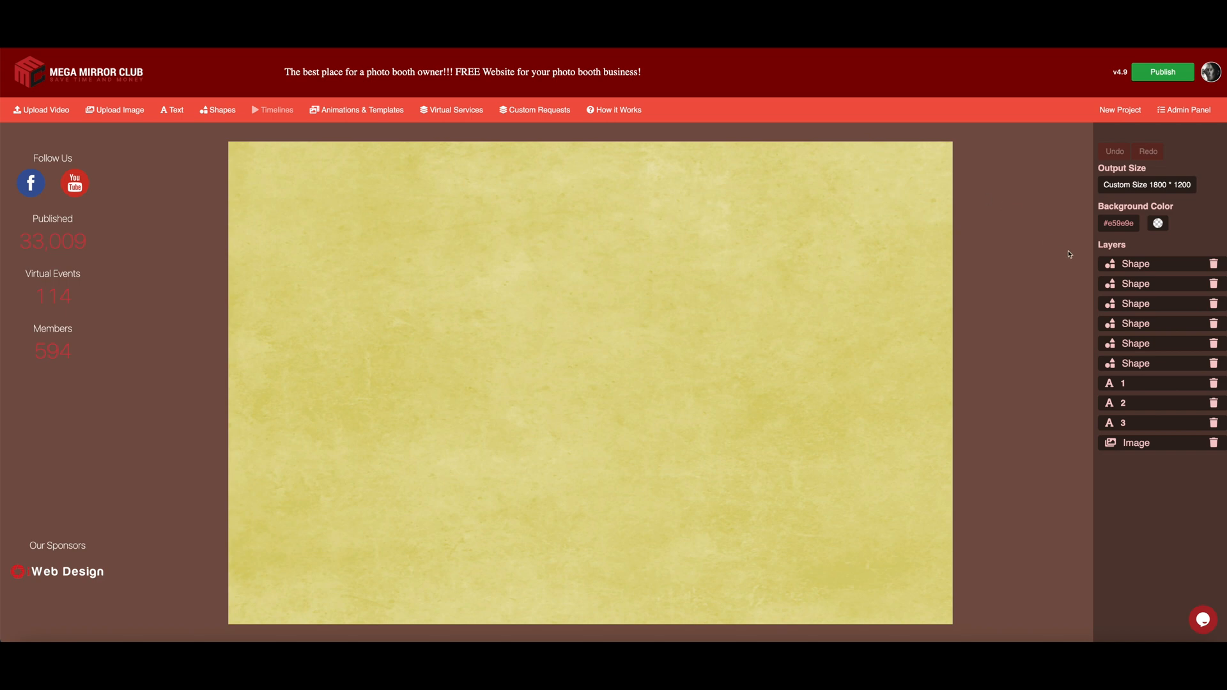
Step: Send the yellow background image backward through the layers until it lies behind all the photo frames and numbers
left_click(885, 209)
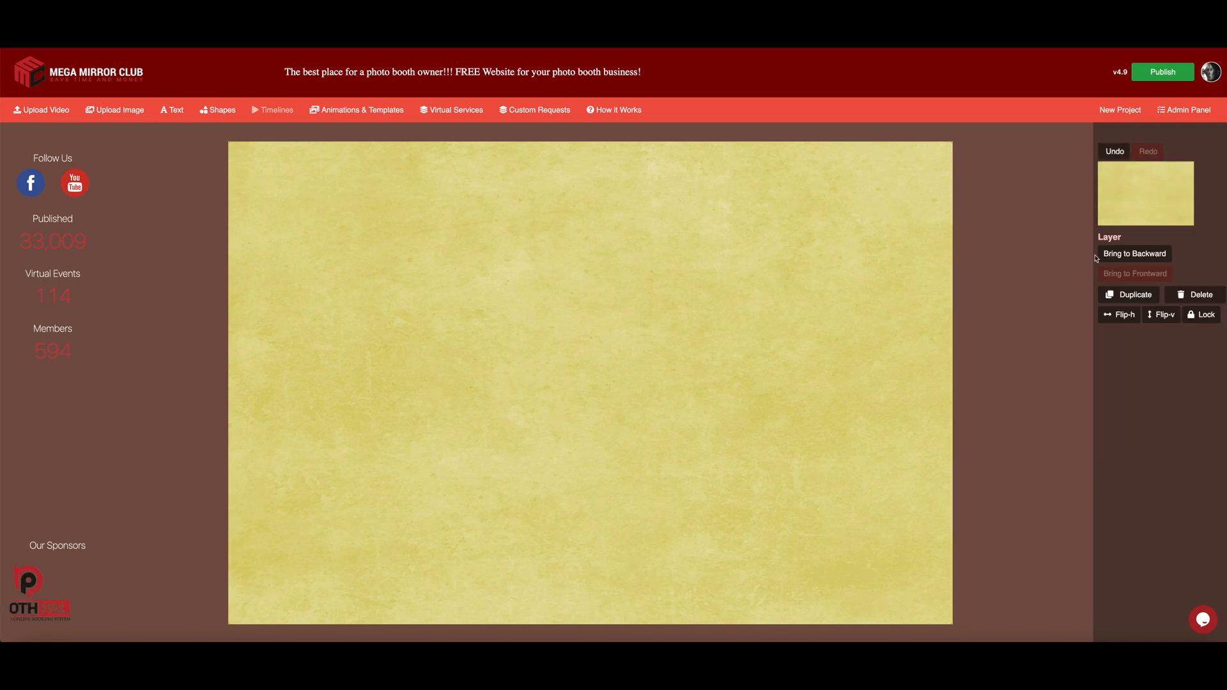
left_click(1144, 255)
left_click(1145, 256)
left_click(1146, 258)
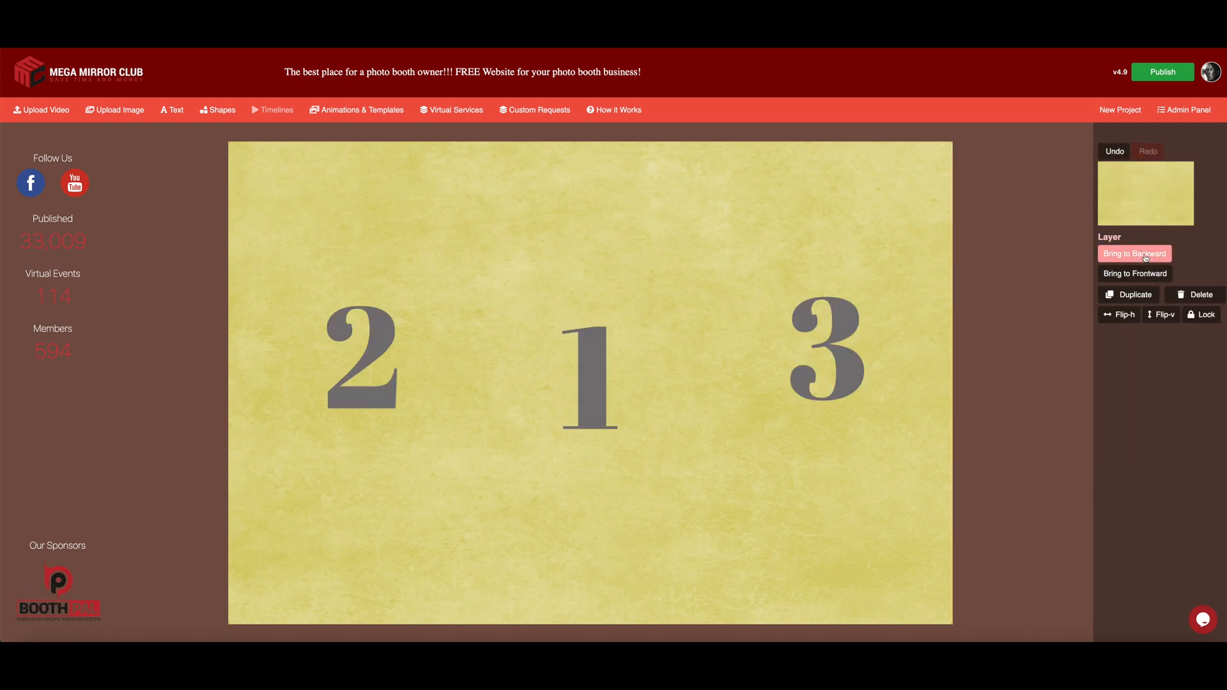
left_click(1146, 257)
left_click(1146, 257)
left_click(1146, 258)
left_click(1146, 258)
left_click(1147, 259)
left_click(1148, 260)
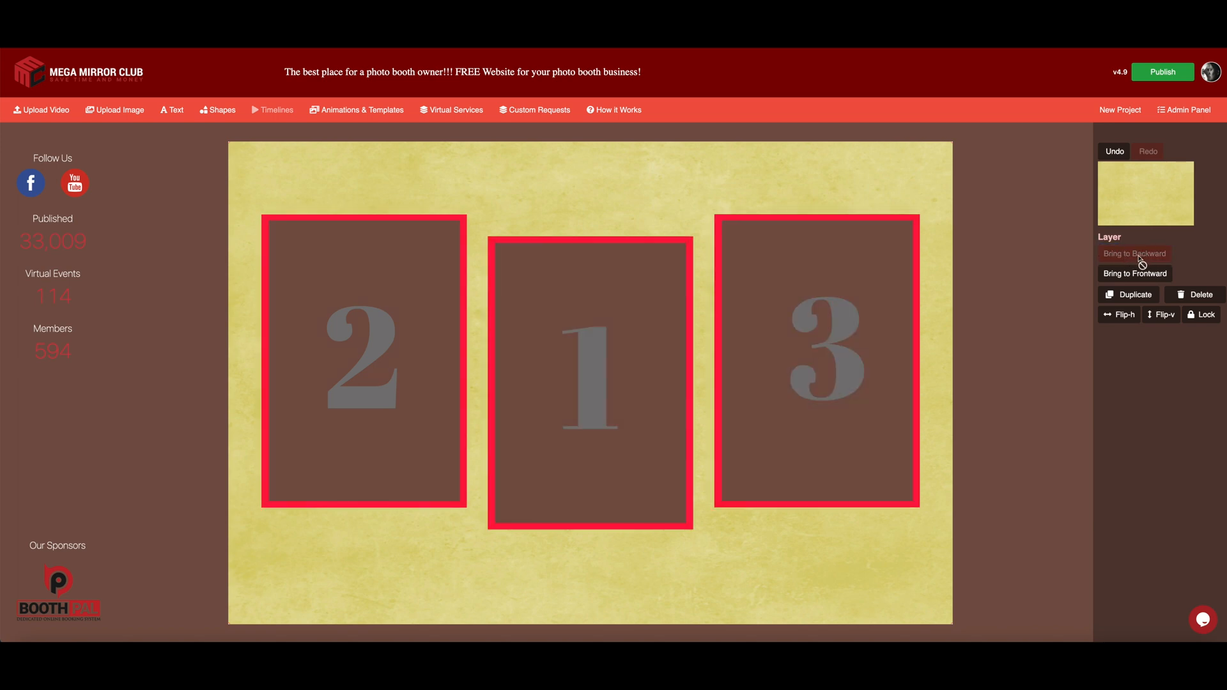
left_click(807, 135)
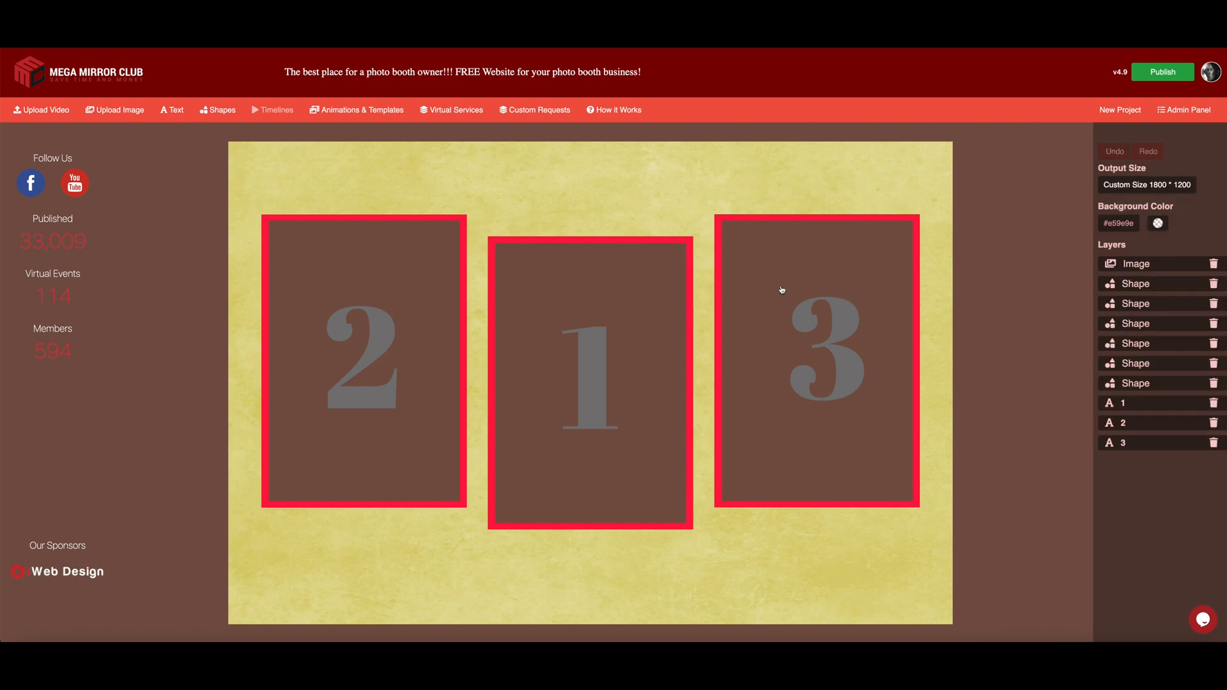
Step: Delete the placeholder numbers 3, 1 and 2 from the three photo frames
left_click(838, 350)
left_click(1180, 412)
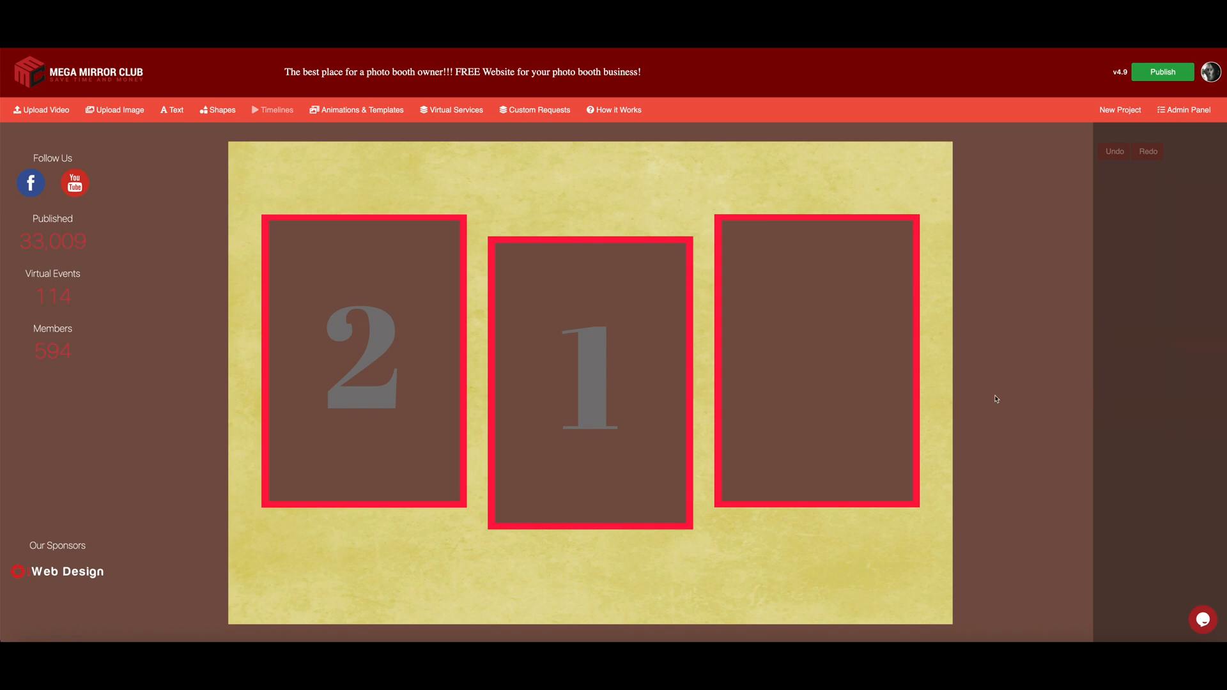
left_click(605, 386)
left_click(1181, 412)
left_click(355, 354)
left_click(1185, 412)
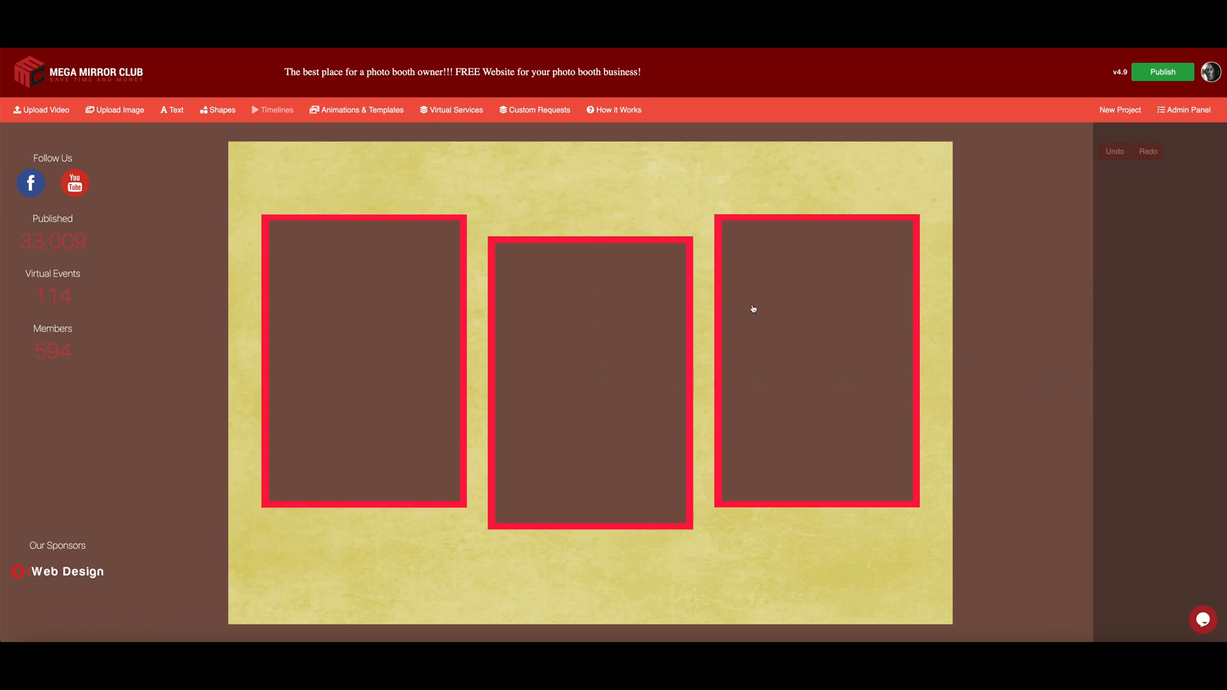
Step: Recolor the left photo frame's border to the muted orange #E8B75B and copy the hex code
left_click(464, 221)
left_click(465, 219)
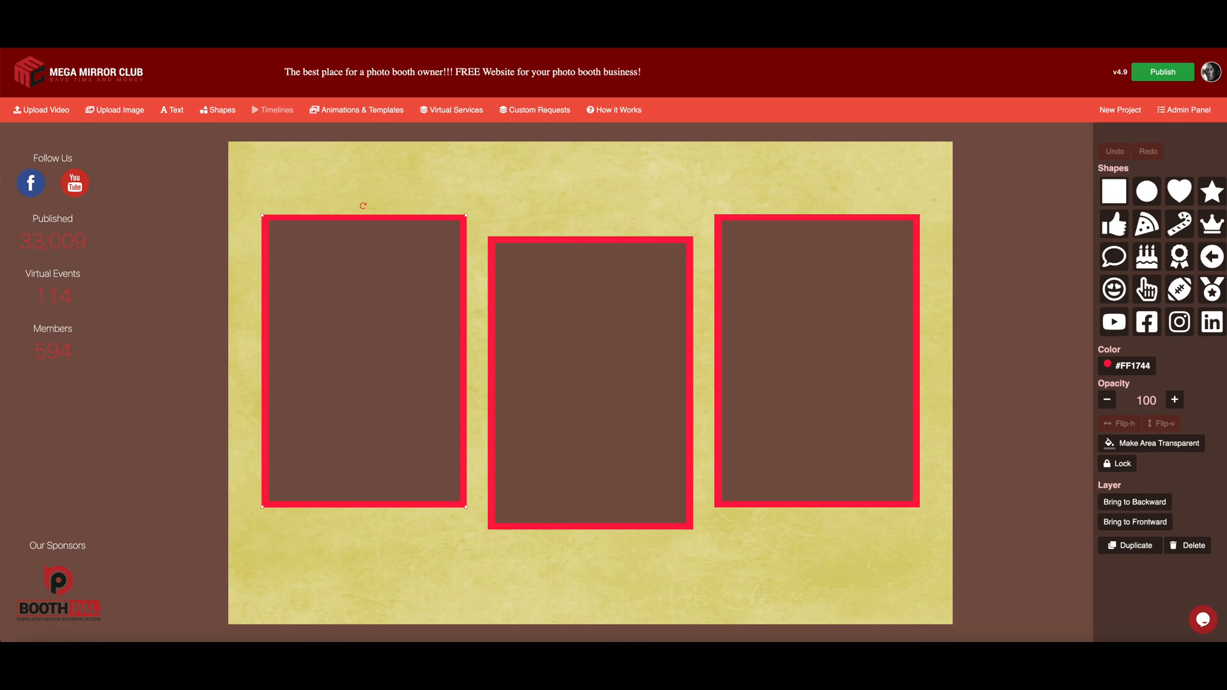
left_click(1103, 368)
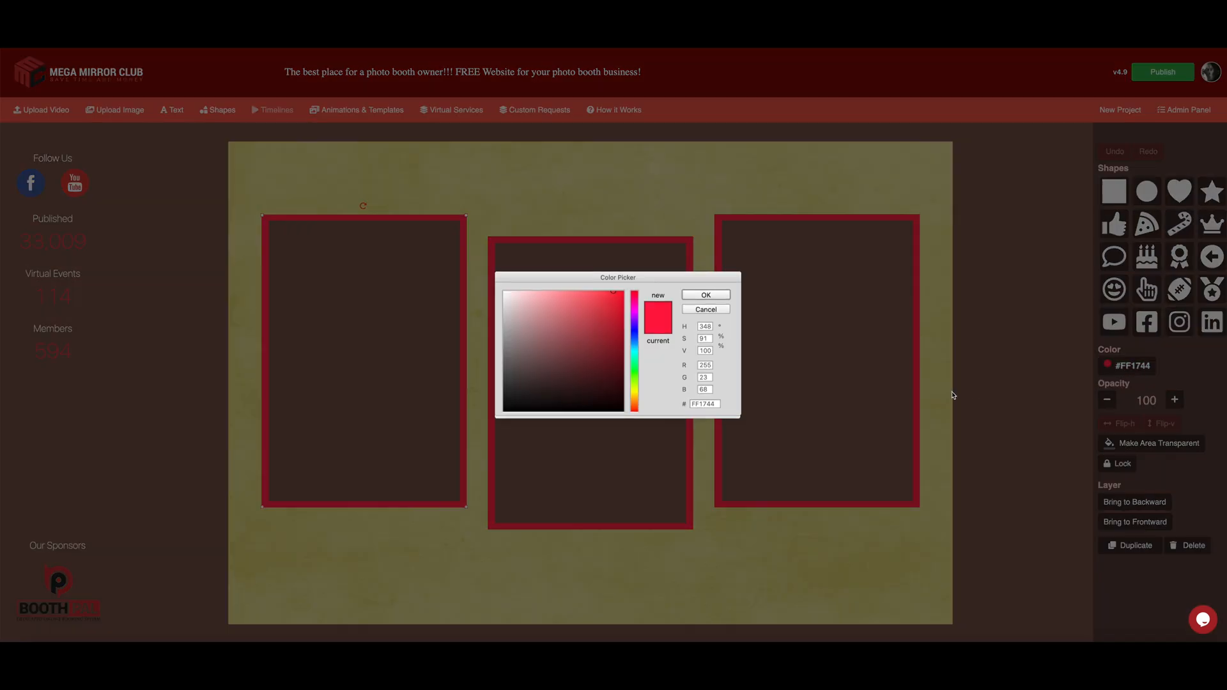
left_click(636, 395)
left_click(636, 401)
left_click(598, 307)
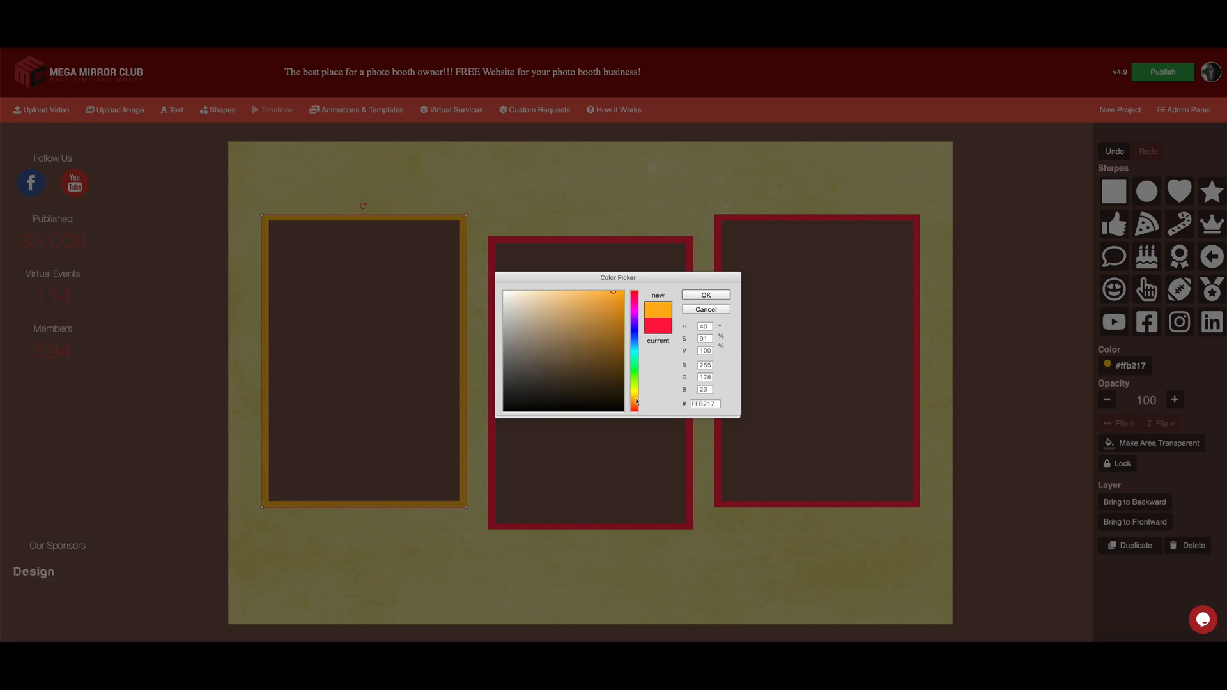
left_click_drag(602, 302, 576, 301)
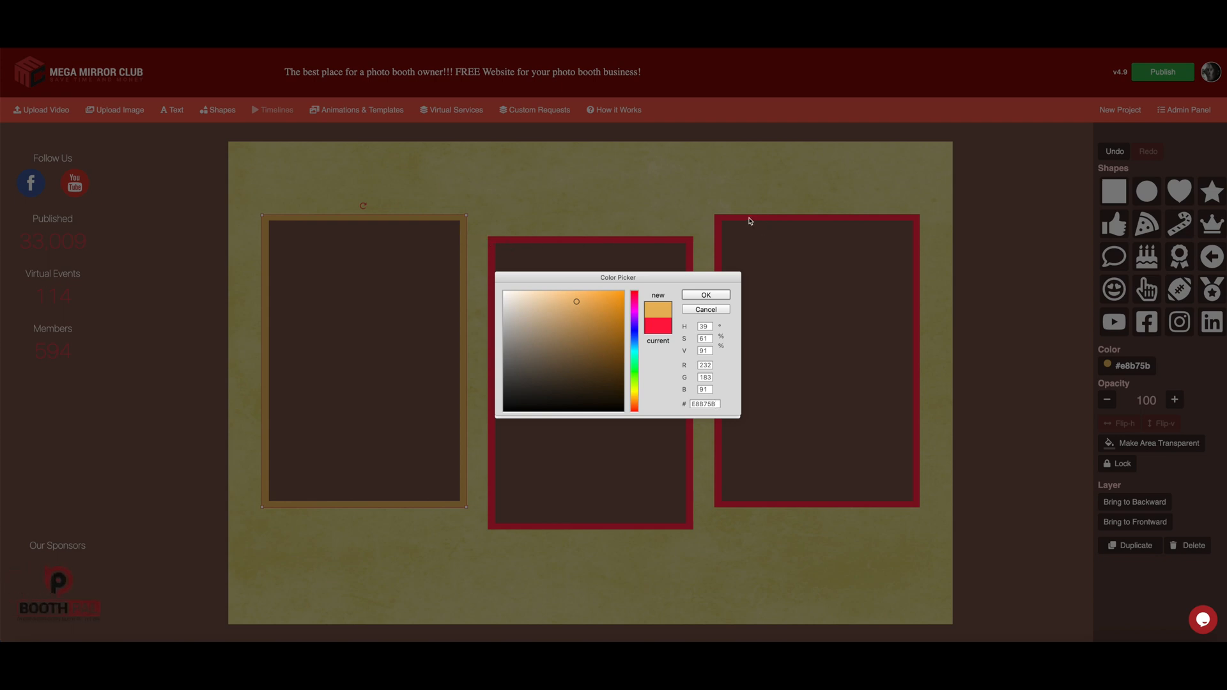
left_click_drag(717, 404, 685, 405)
key("ctrl+c")
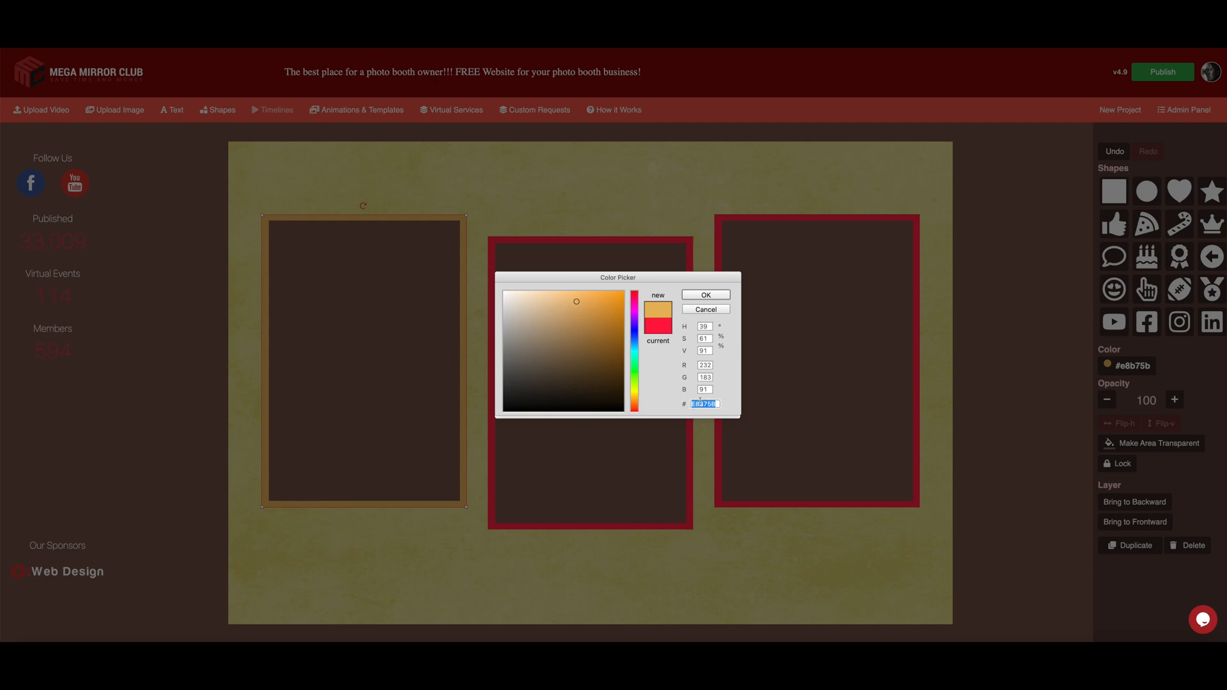
left_click(722, 294)
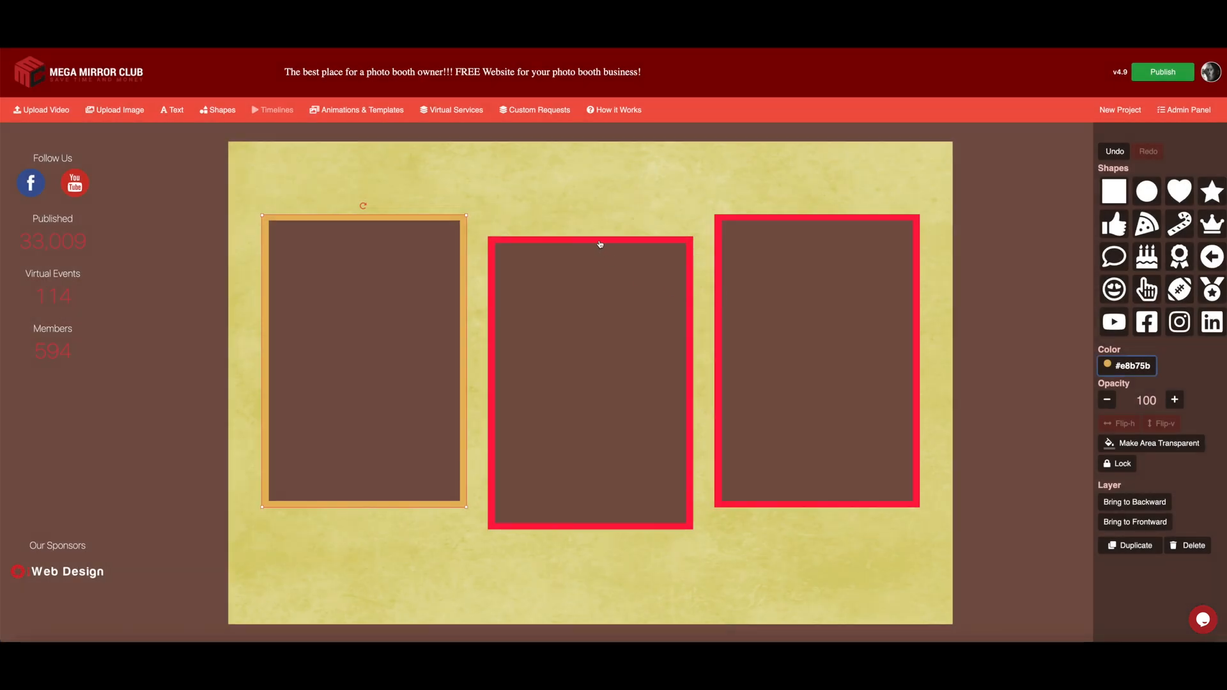
Step: Apply the copied color #E8B75B to the middle photo frame's border
left_click(549, 246)
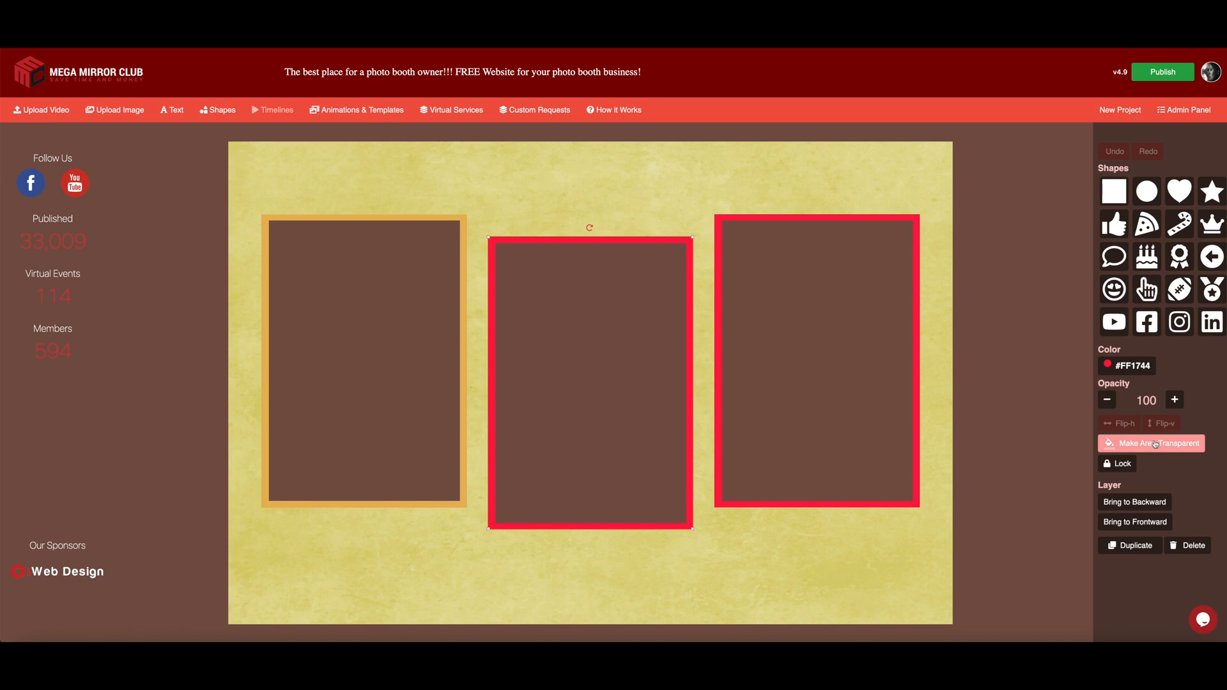
left_click(1135, 521)
left_click(1128, 365)
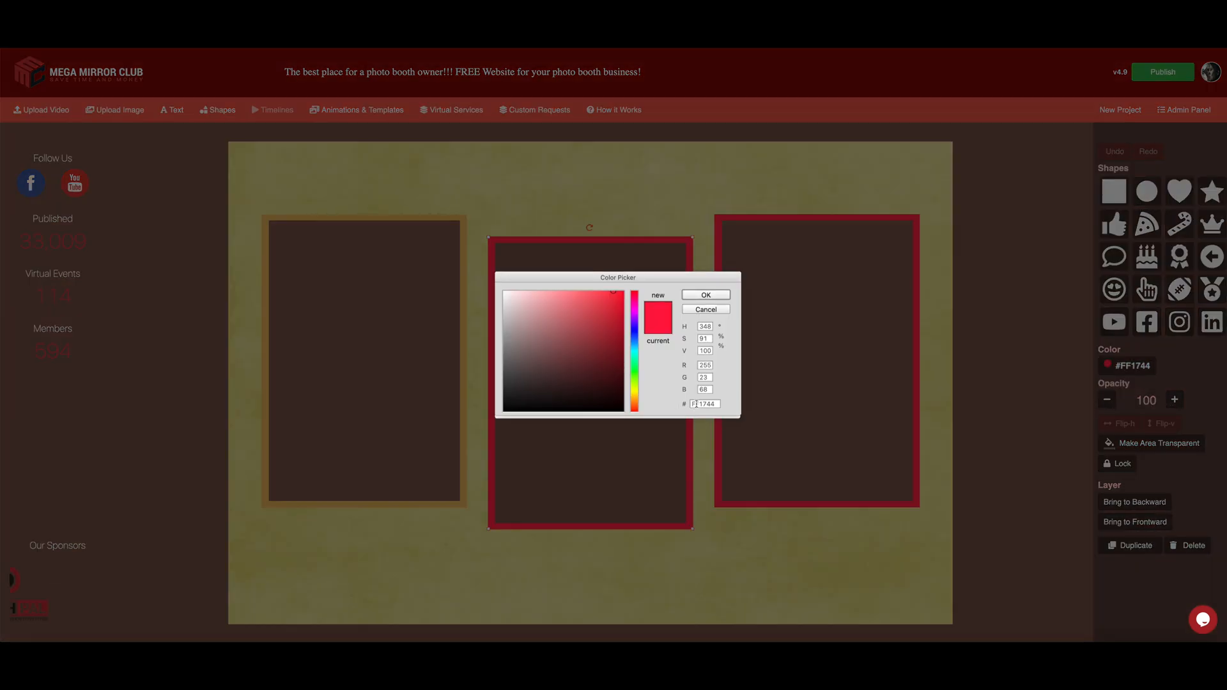
left_click_drag(718, 404, 690, 405)
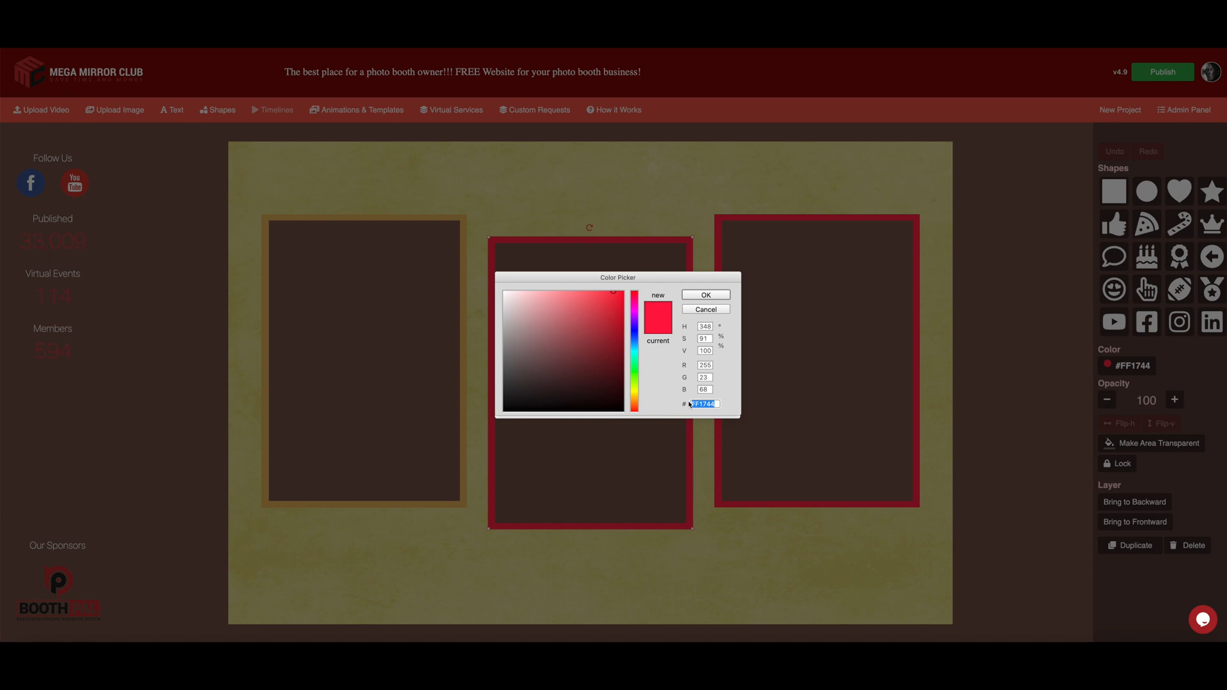
key("ctrl+v")
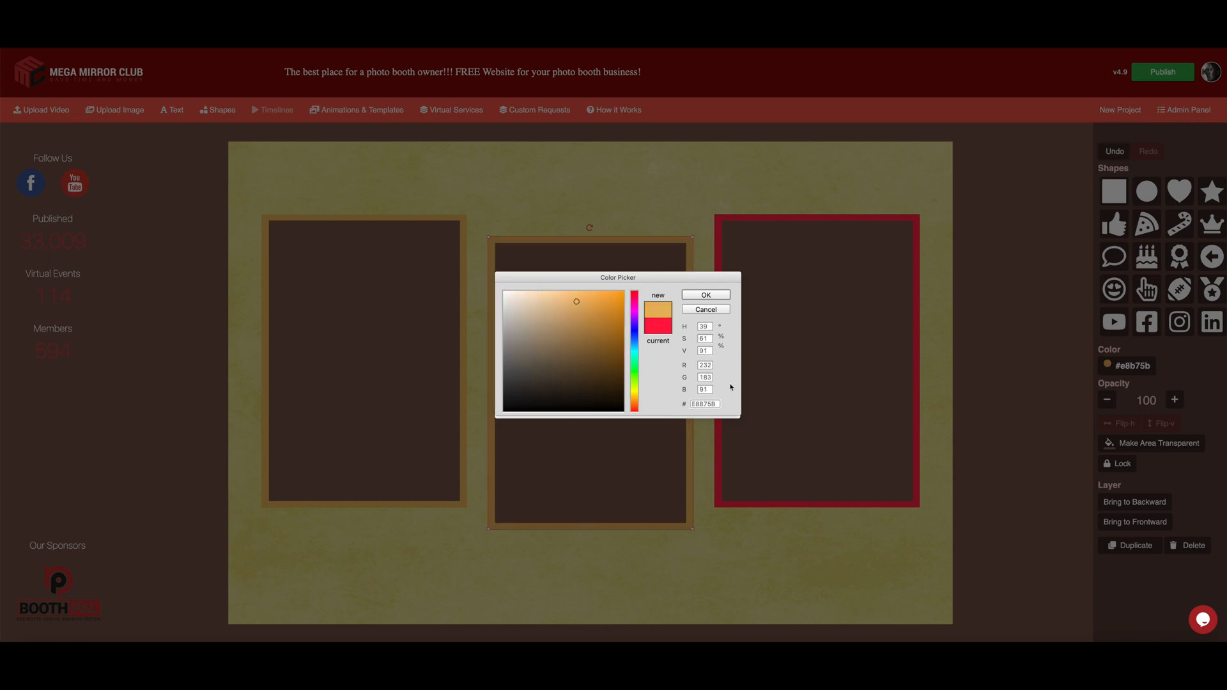
left_click(706, 295)
Step: Apply the copied color #E8B75B to the right photo frame's border
left_click(784, 222)
left_click(1131, 367)
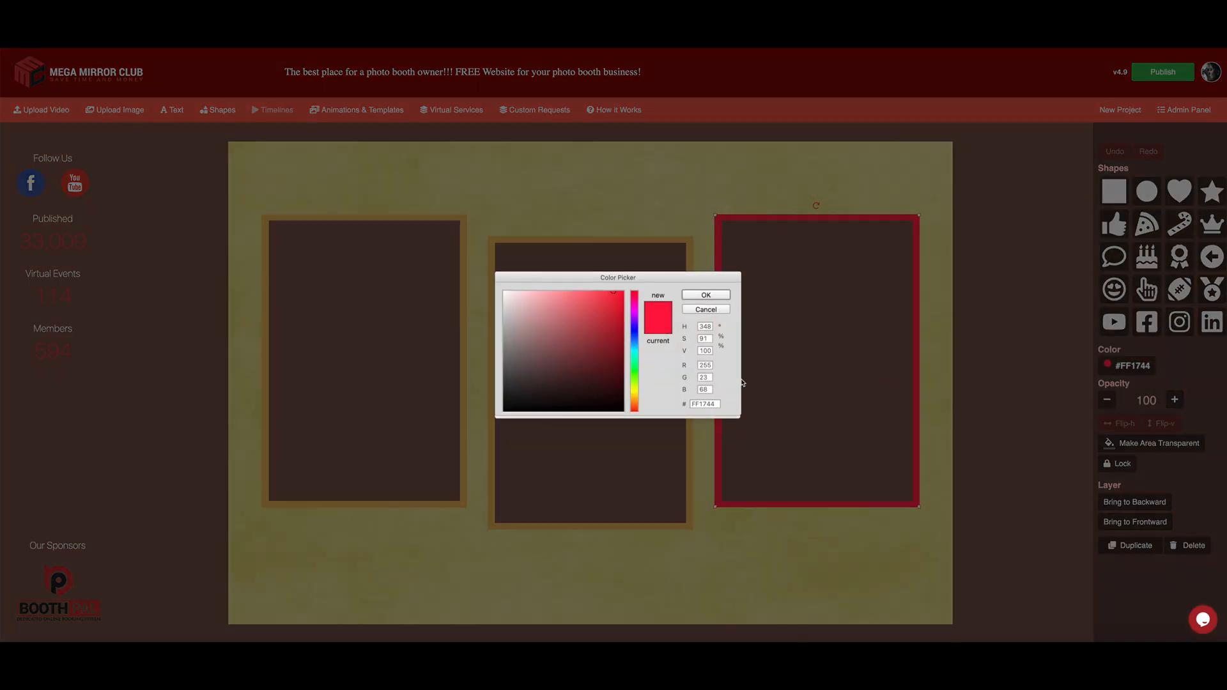
double_click(717, 404)
key("ctrl+v")
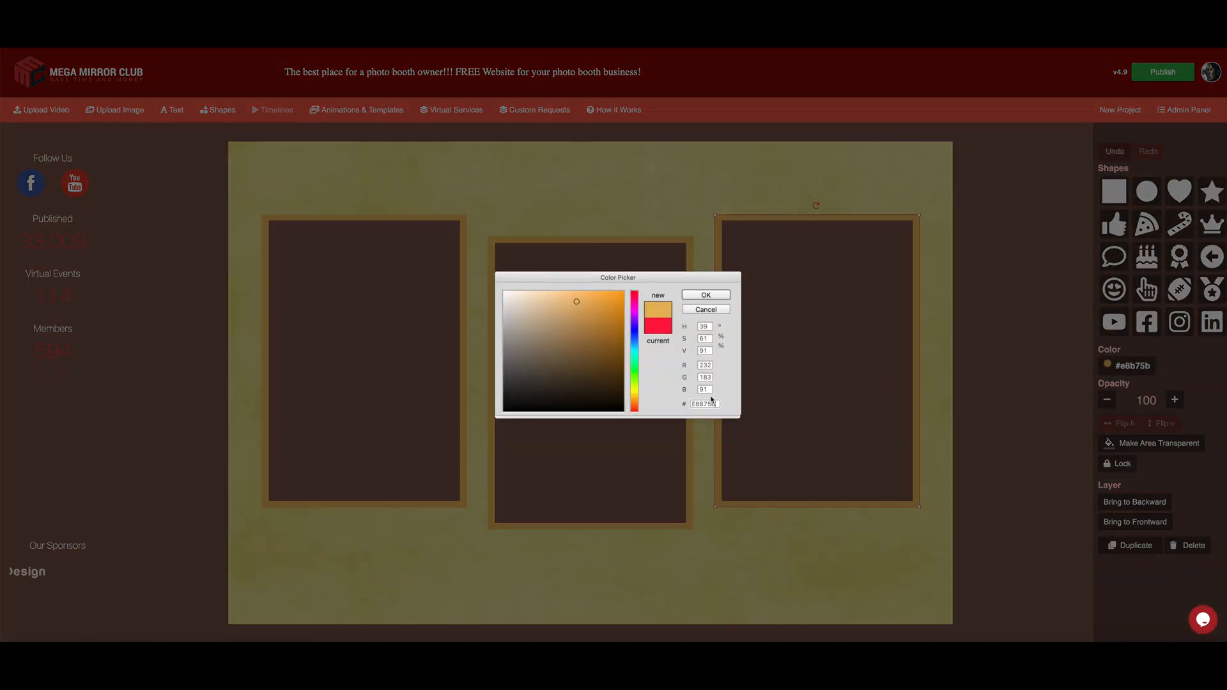
left_click(706, 293)
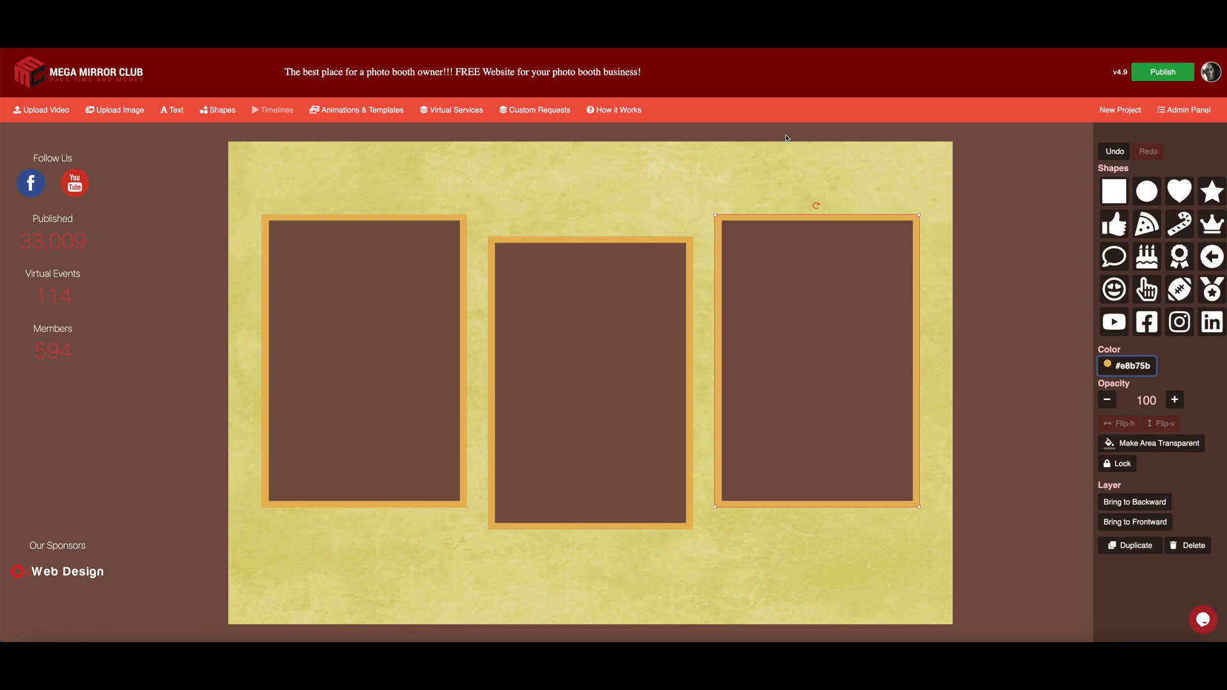
left_click(786, 138)
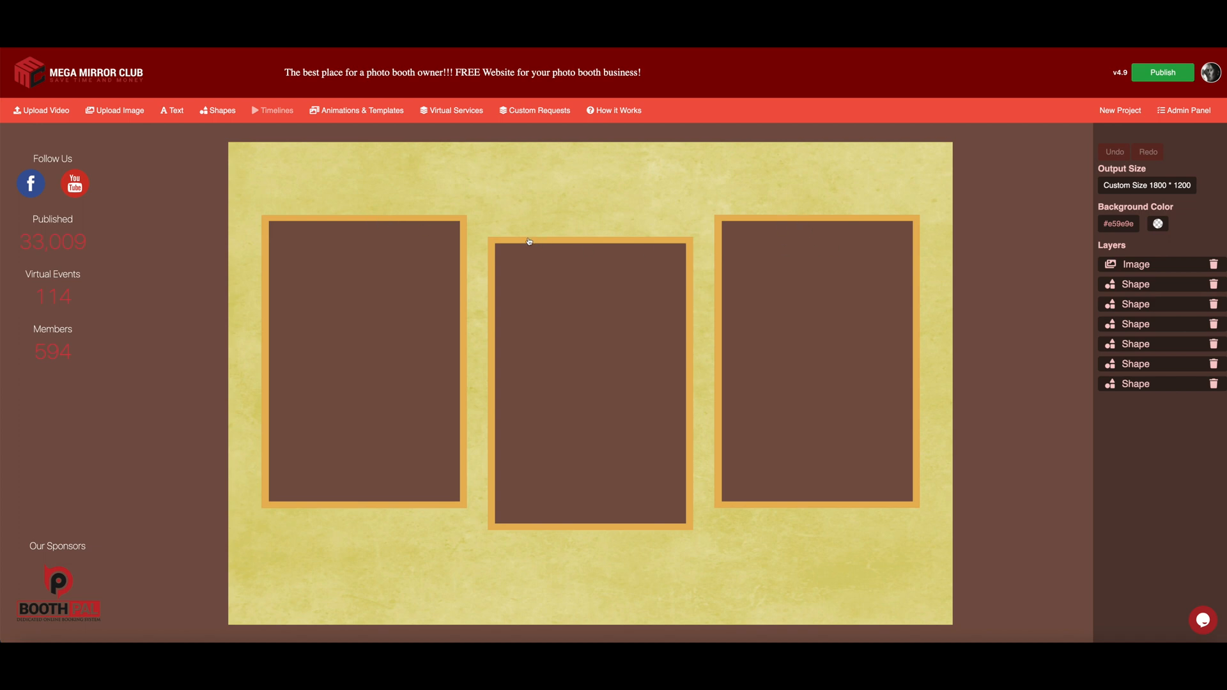
left_click(374, 266)
left_click(818, 290)
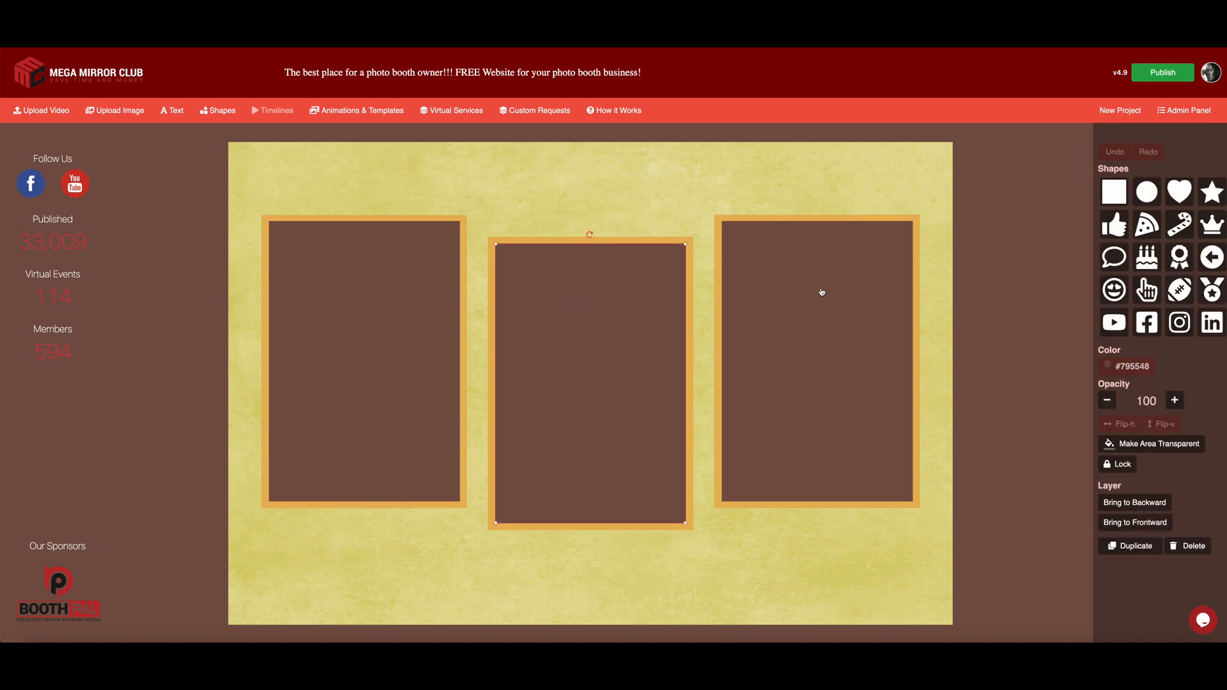
left_click(652, 132)
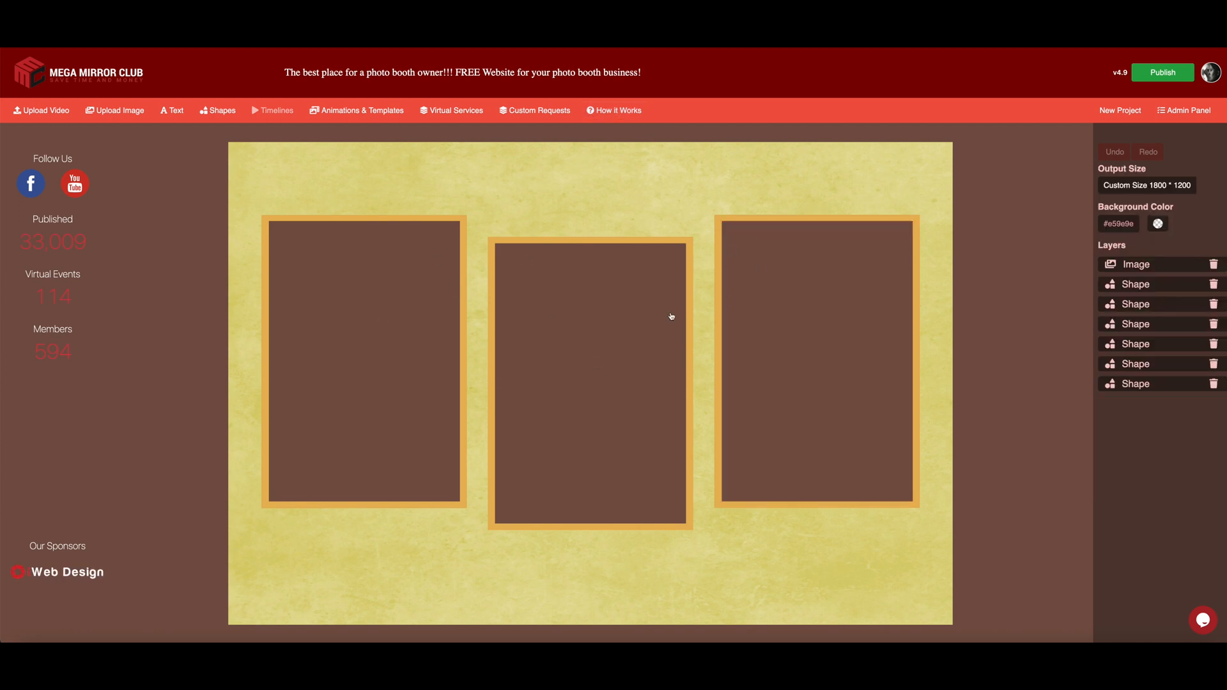
left_click(749, 331)
left_click(379, 319)
mouse_move(377, 320)
left_mouse_down()
mouse_move(761, 294)
mouse_move(367, 290)
mouse_move(372, 269)
mouse_move(586, 236)
mouse_move(381, 301)
mouse_move(377, 319)
left_mouse_up()
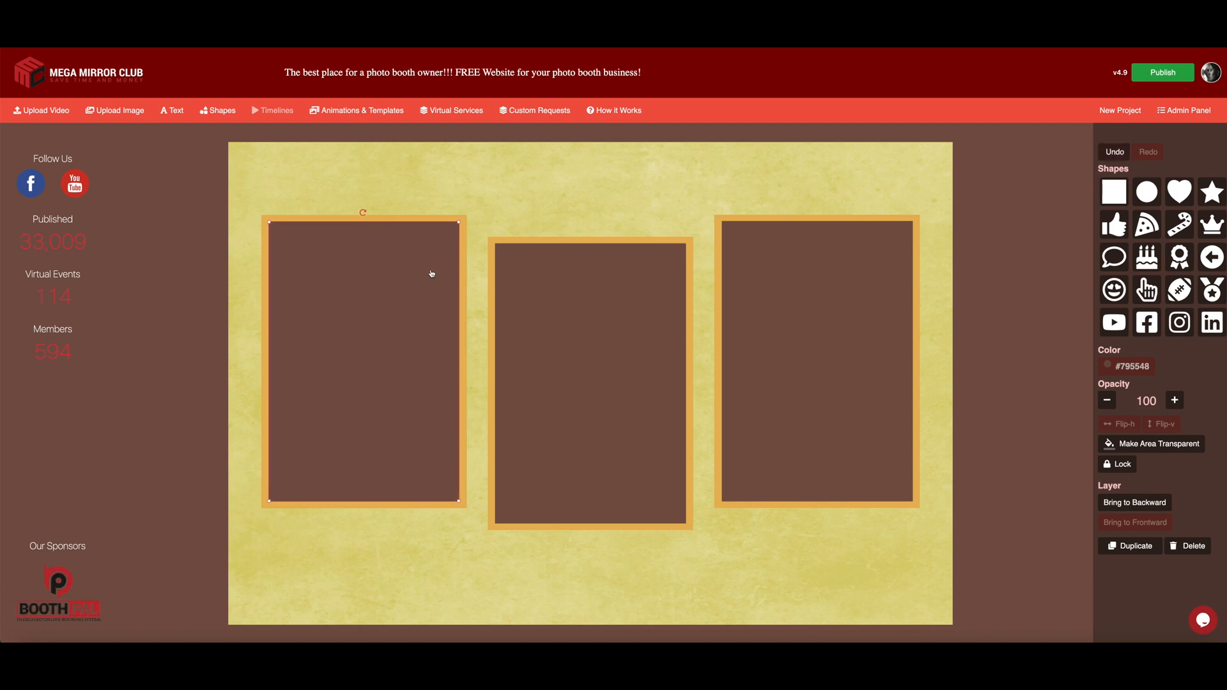
left_click(478, 226)
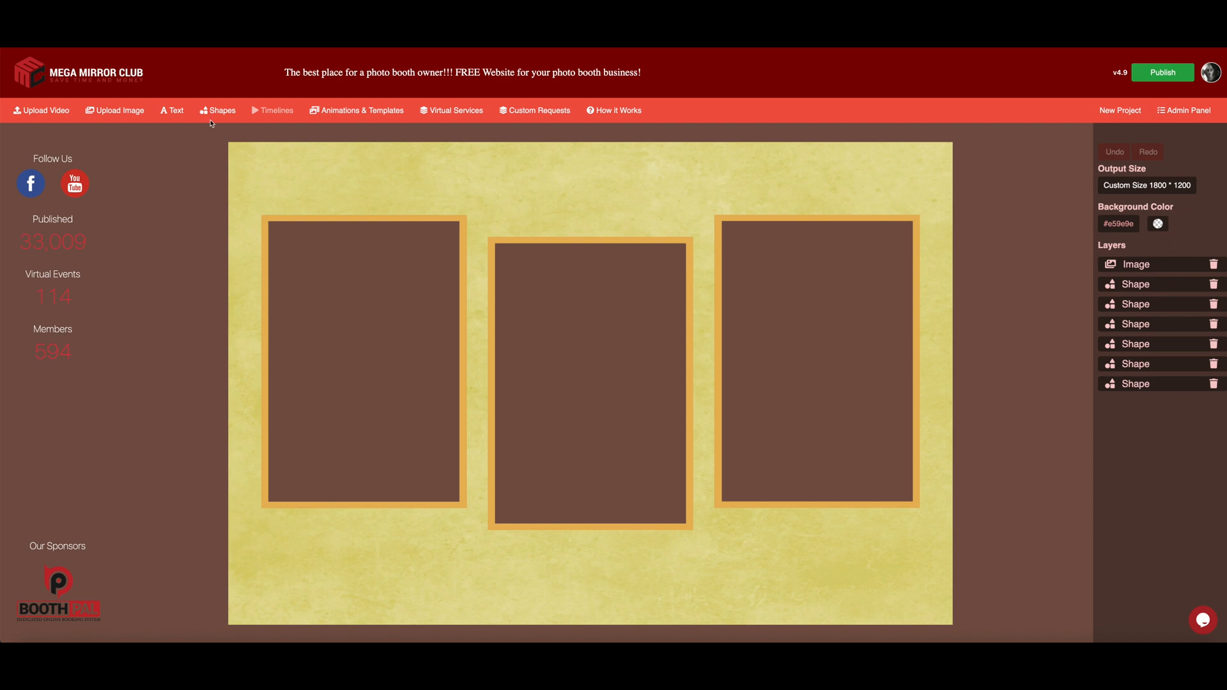
Step: Upload the sunflower bouquet image Sunflowers1.png to the template
left_click(115, 112)
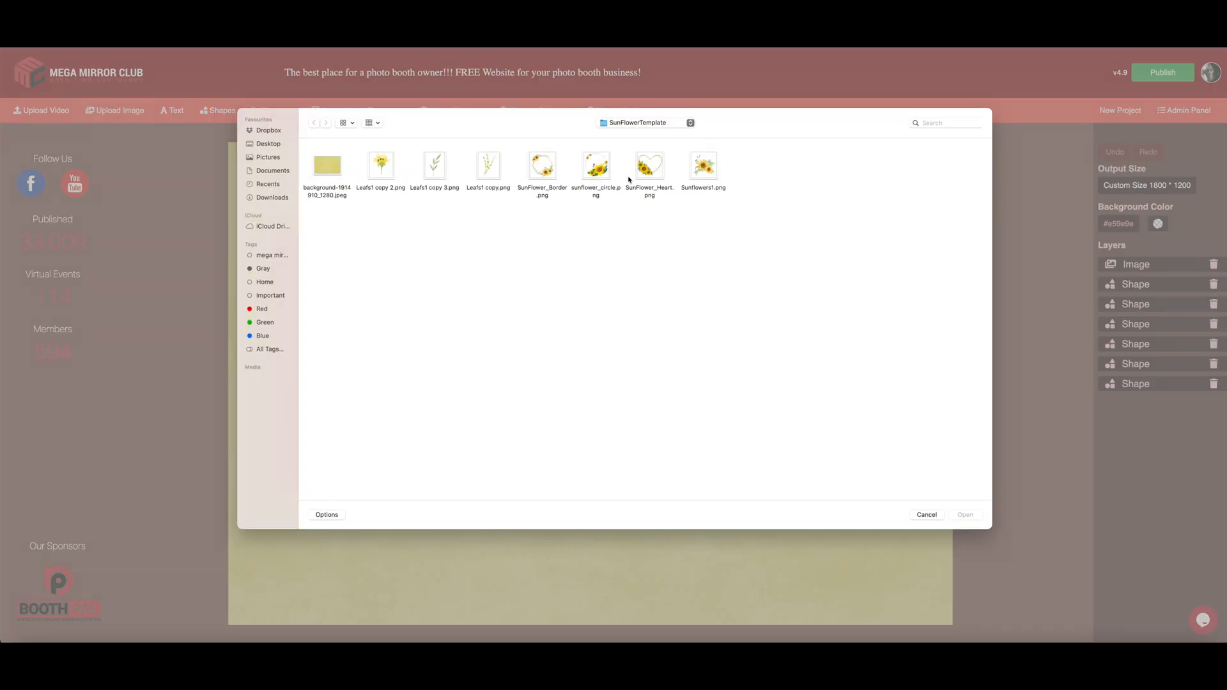
left_click(709, 173)
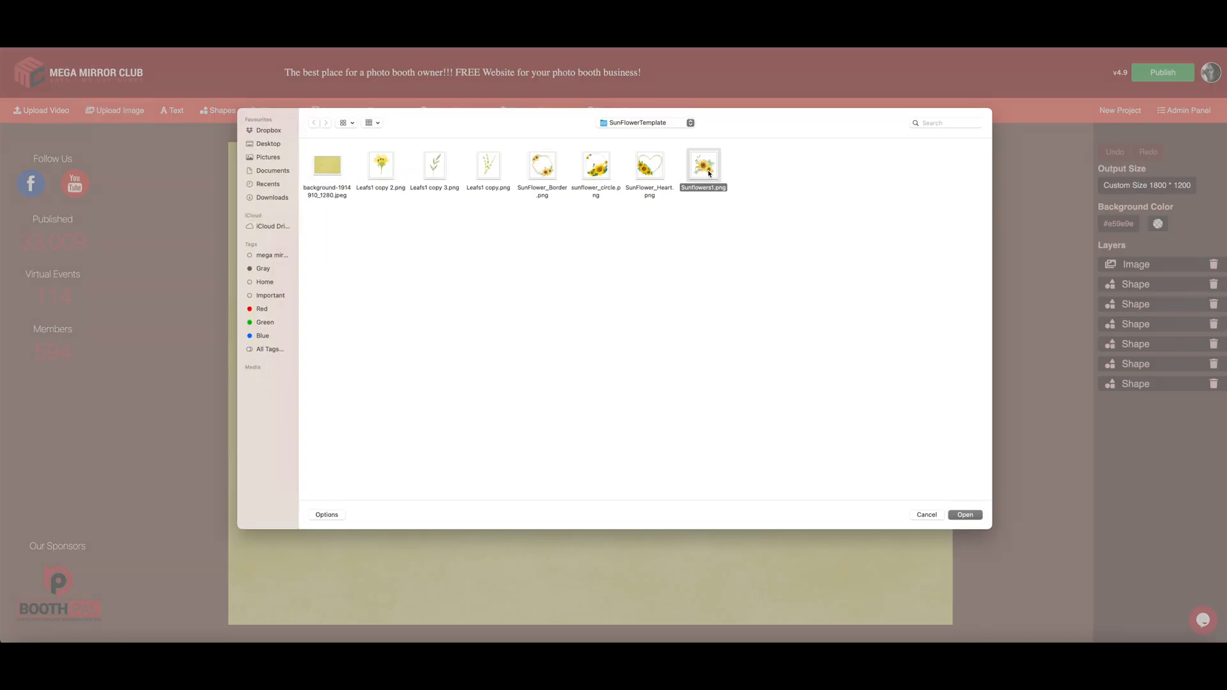
left_click(966, 515)
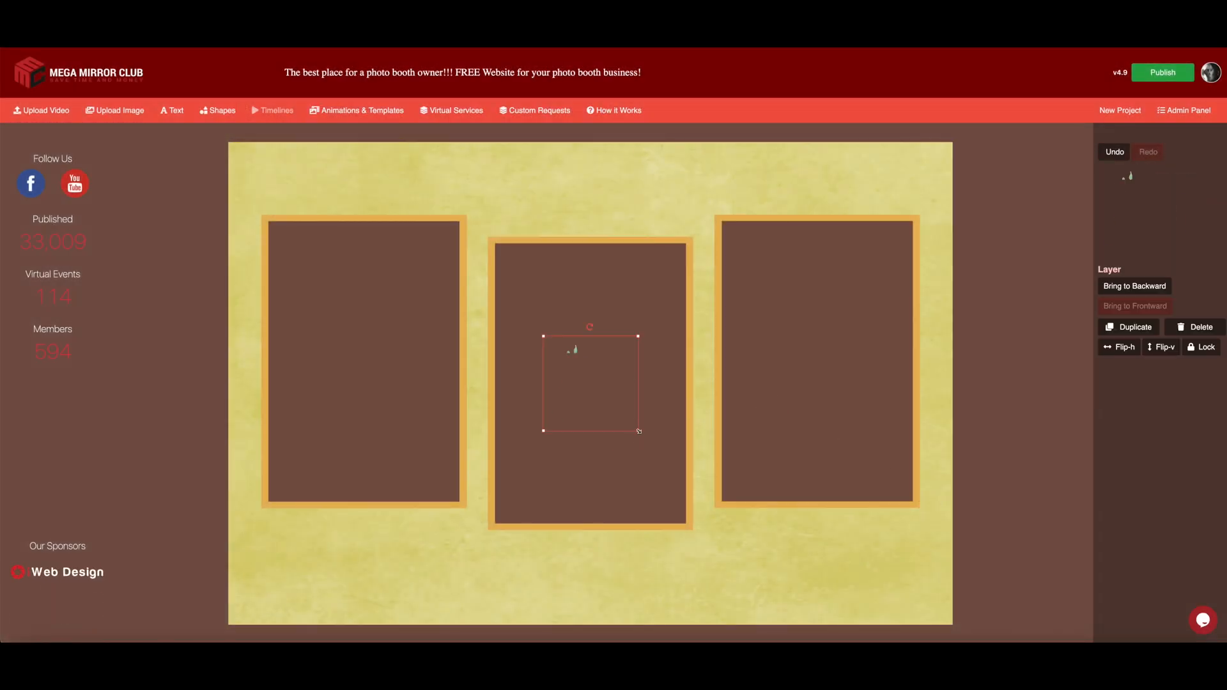
Step: Enlarge and rotate the sunflower image and place it over the lower-right corner of the canvas, partly running off the edge
left_click_drag(639, 431, 738, 524)
left_click_drag(639, 329, 568, 358)
left_click_drag(703, 482, 915, 577)
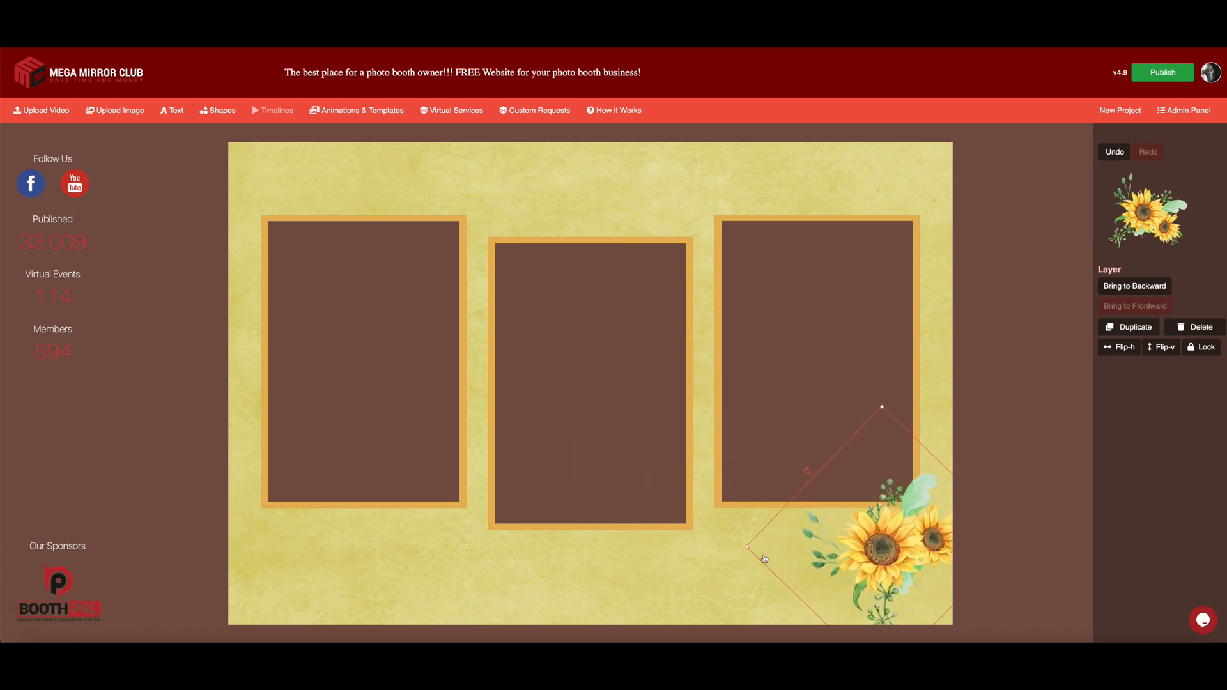
mouse_move(747, 547)
left_mouse_down()
mouse_move(702, 544)
mouse_move(733, 546)
left_mouse_up()
mouse_move(875, 560)
left_mouse_down()
mouse_move(886, 561)
mouse_move(876, 556)
left_mouse_up()
Step: Duplicate the sunflower cluster and place the rotated copy over the upper-right corner of the canvas
left_click(1135, 327)
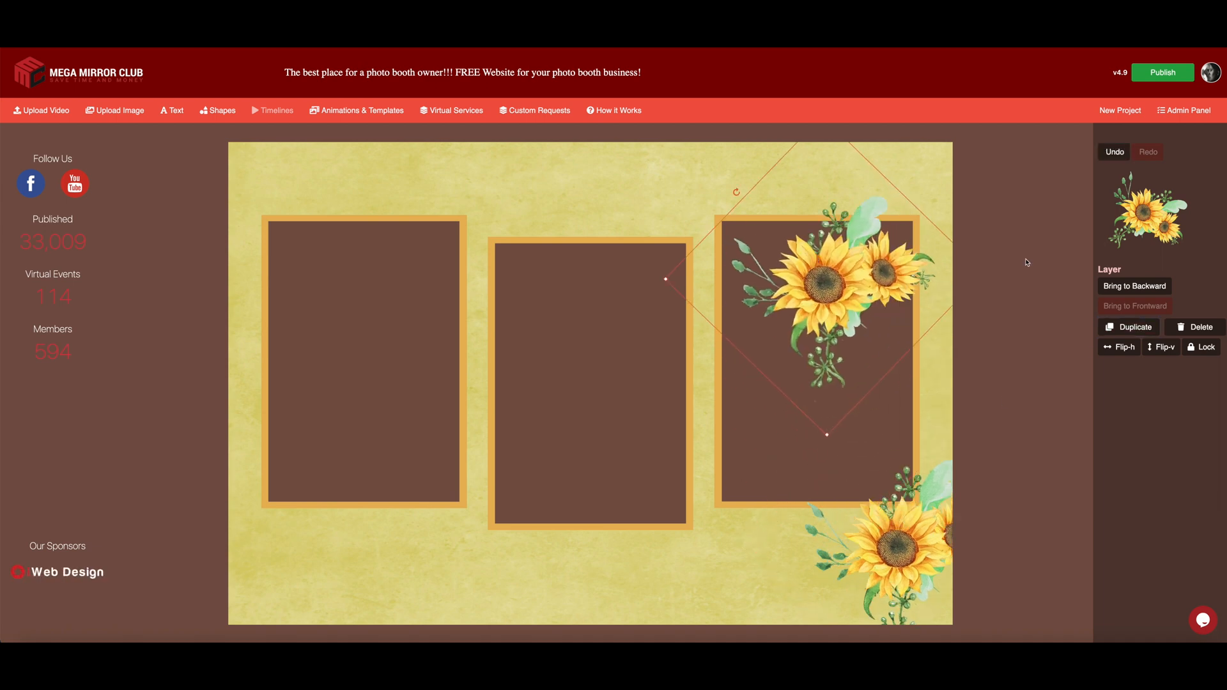
left_click_drag(735, 192, 786, 317)
left_click(978, 317)
left_click_drag(842, 276, 888, 276)
left_click_drag(786, 363, 811, 369)
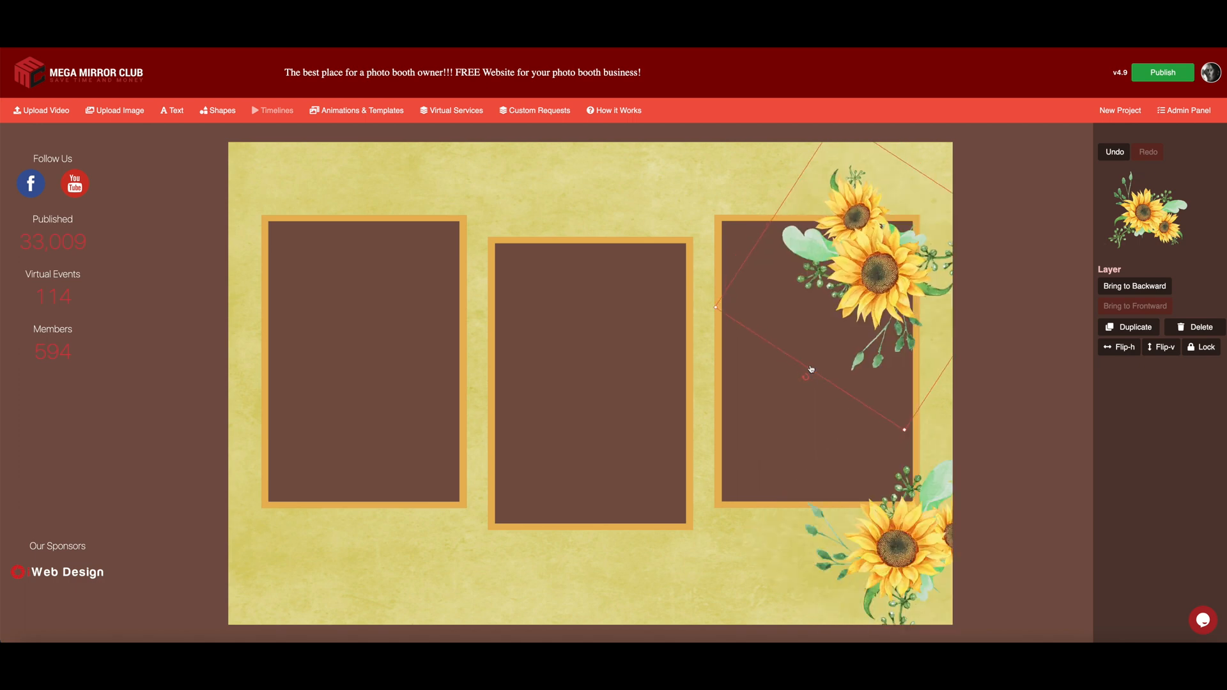
left_click_drag(853, 296, 885, 218)
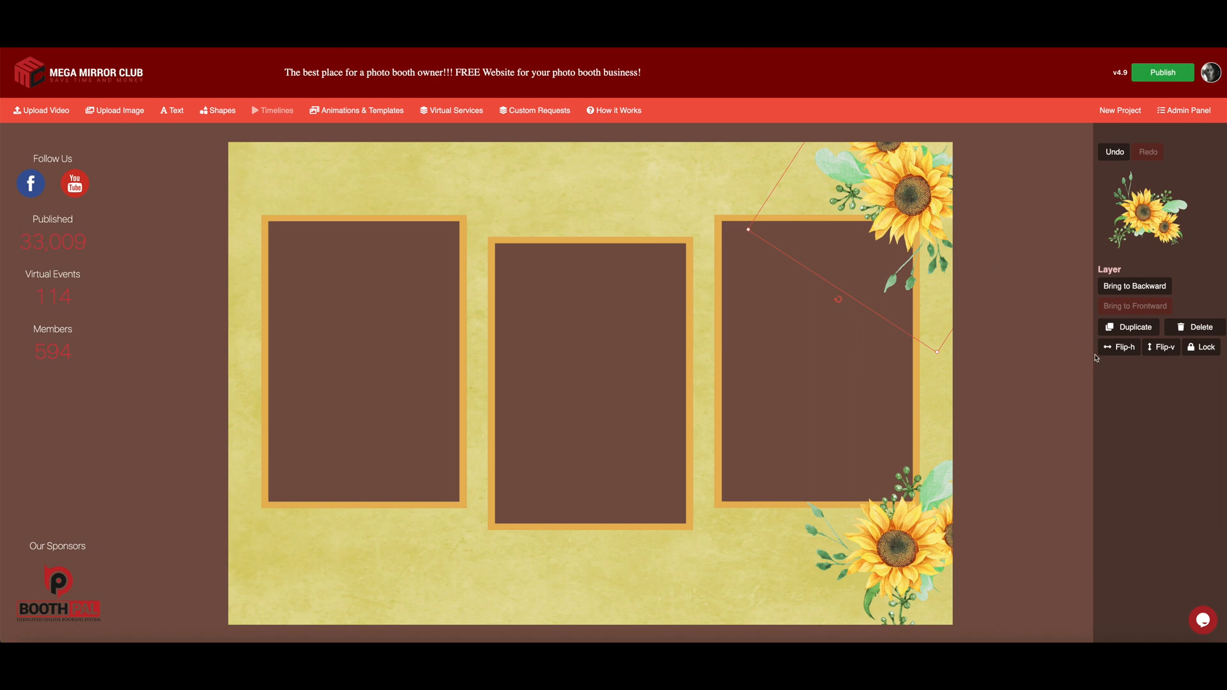
left_click(1136, 329)
left_click_drag(880, 200, 434, 241)
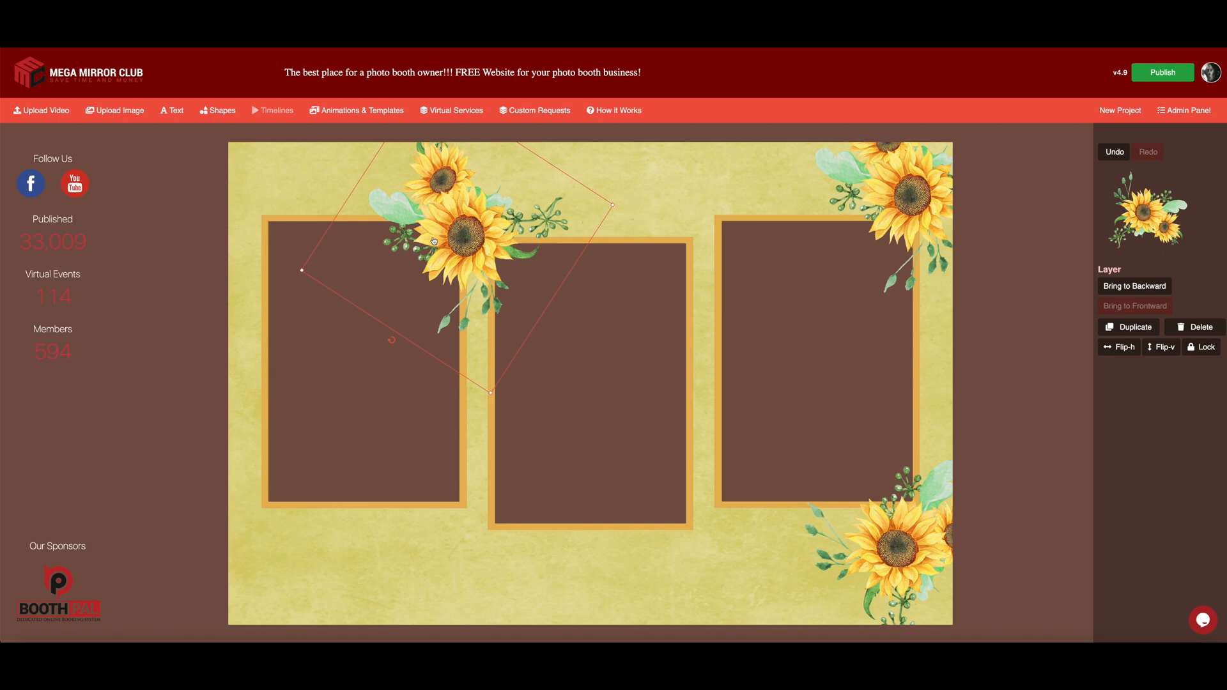
mouse_move(392, 342)
left_mouse_down()
mouse_move(455, 358)
mouse_move(528, 332)
left_mouse_up()
left_click_drag(496, 291, 323, 276)
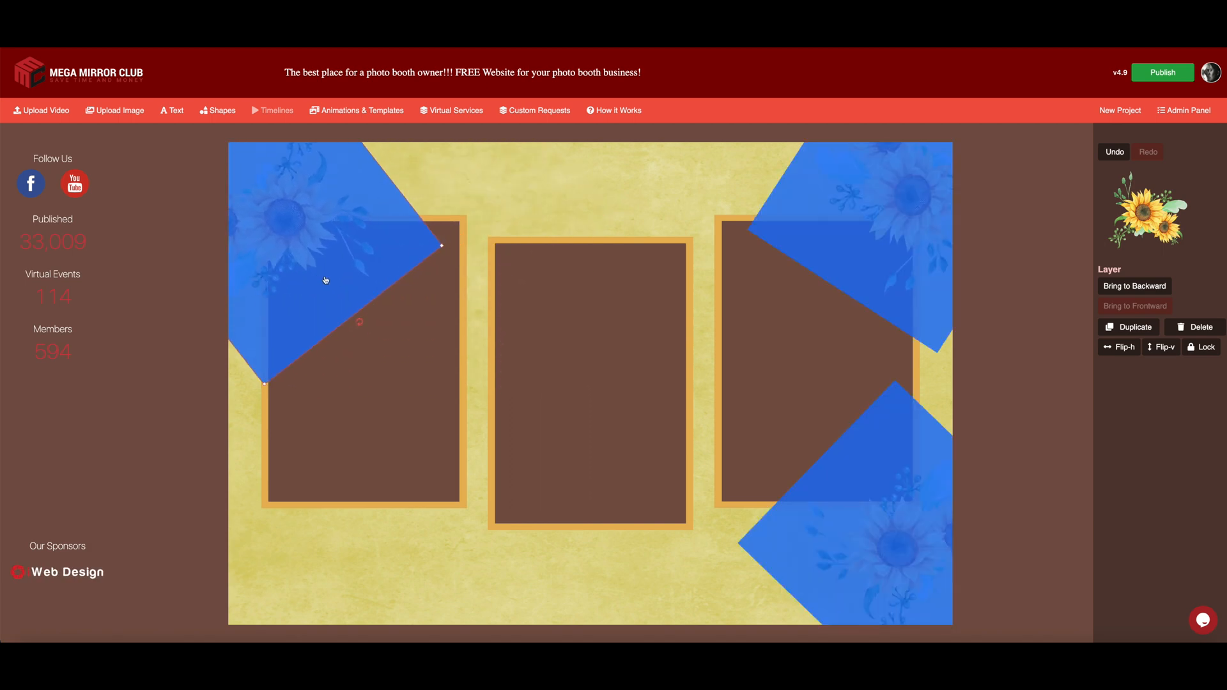
left_click(447, 287)
mouse_move(356, 227)
left_mouse_down()
mouse_move(412, 202)
mouse_move(357, 231)
left_mouse_up()
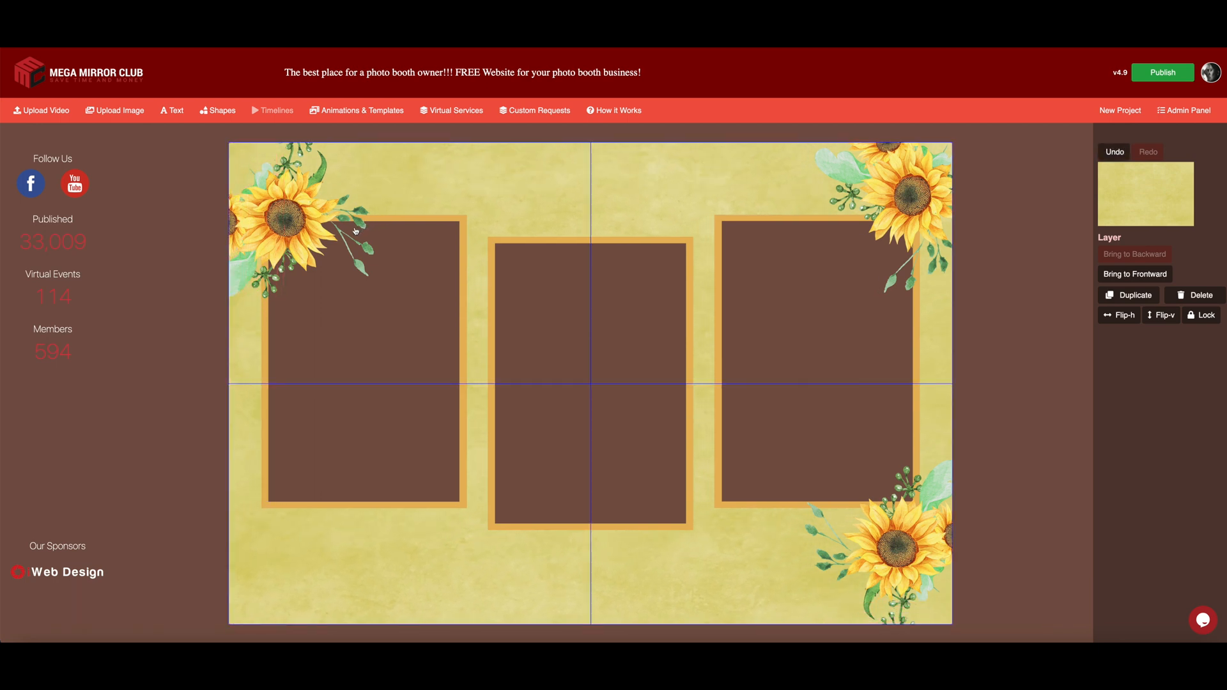
left_click(453, 130)
left_click_drag(288, 213, 271, 179)
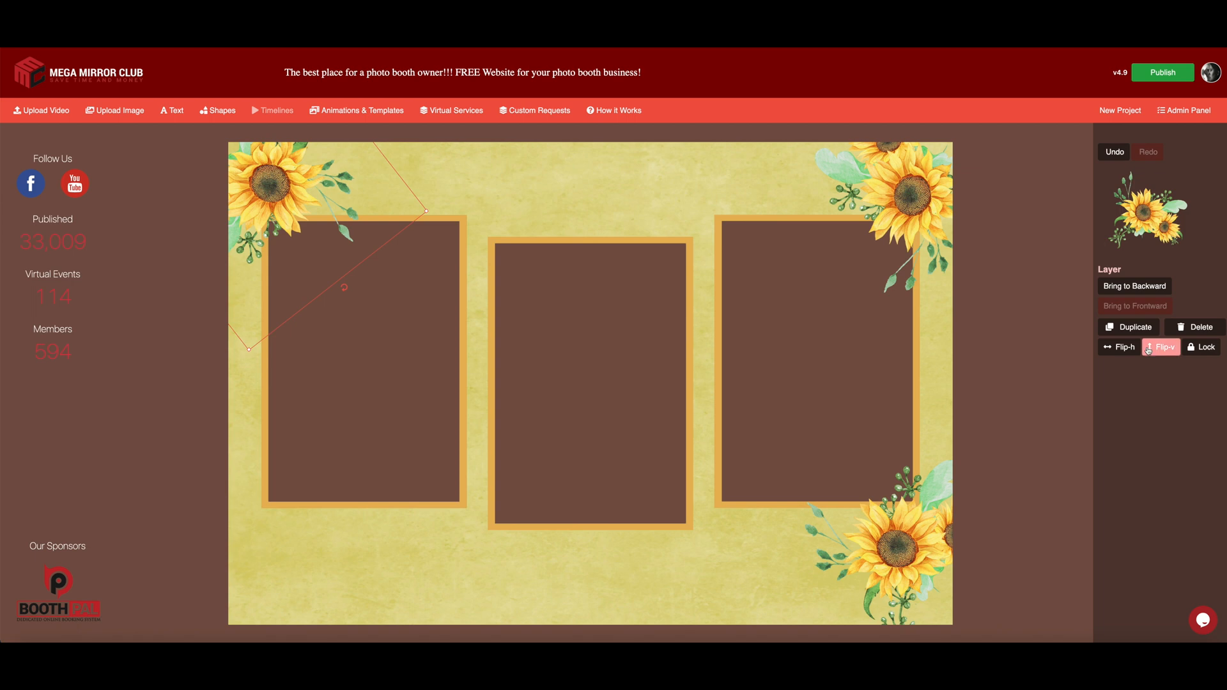
left_click(1193, 326)
Step: Duplicate the upper-right sunflower cluster and place the horizontally flipped copy in the upper-left corner of the canvas
left_click(840, 234)
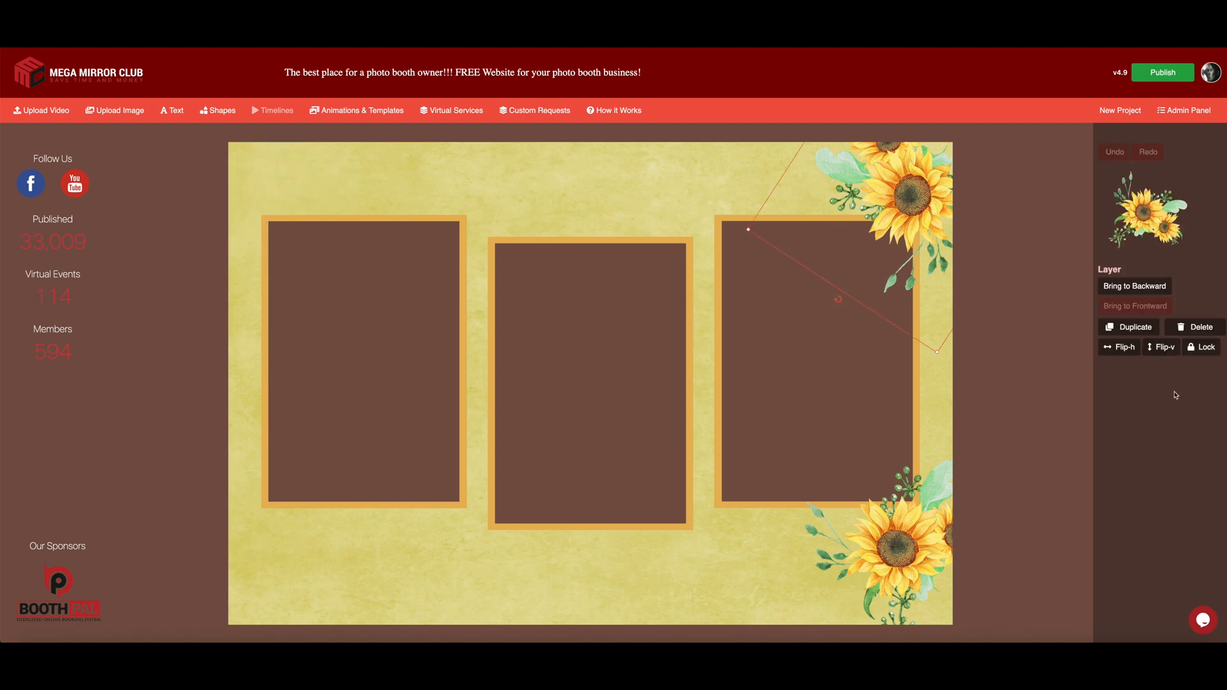
left_click(1130, 328)
left_click_drag(919, 239, 631, 217)
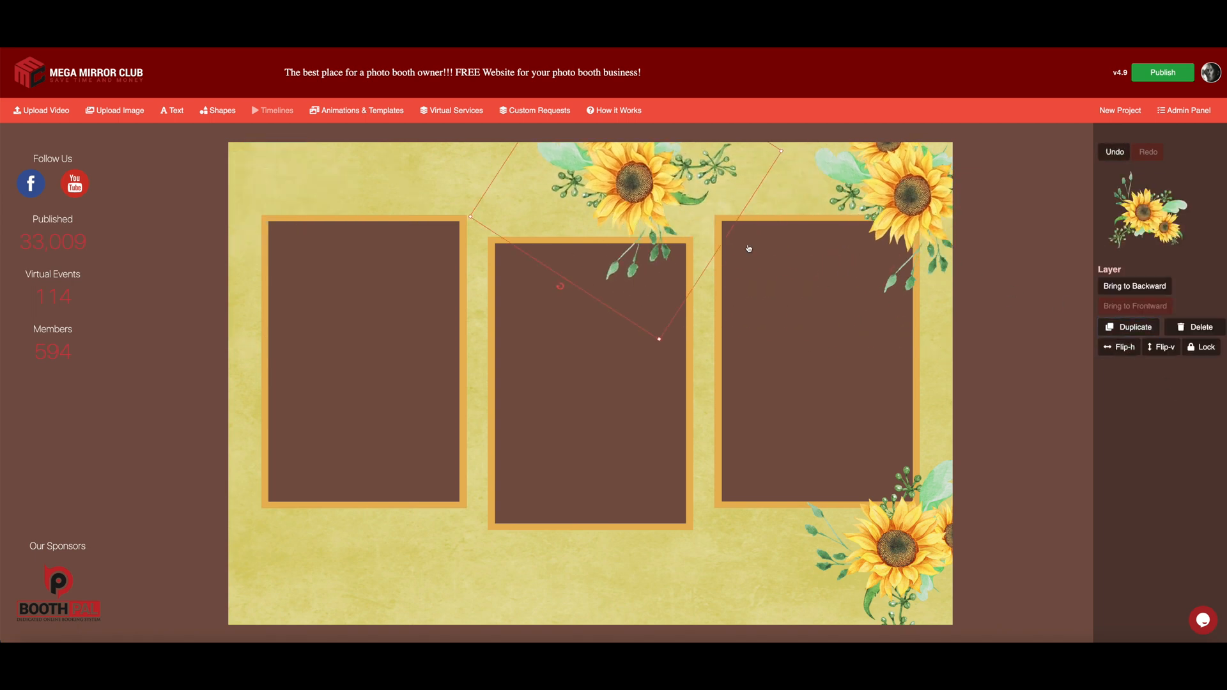
left_click(1127, 348)
left_click_drag(642, 225, 269, 232)
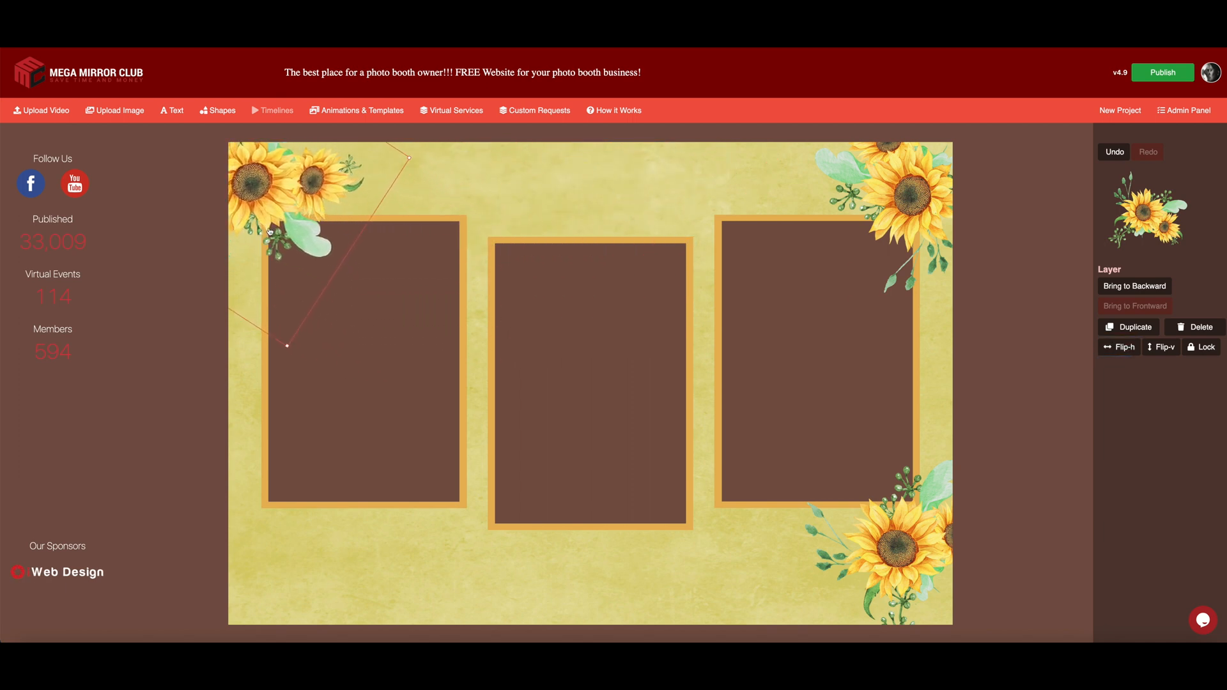
Step: Flip the upper-left sunflower cluster vertically, and rotate and reposition it so its leaves frame the canvas corner
left_click(1161, 347)
left_click_drag(285, 247, 343, 230)
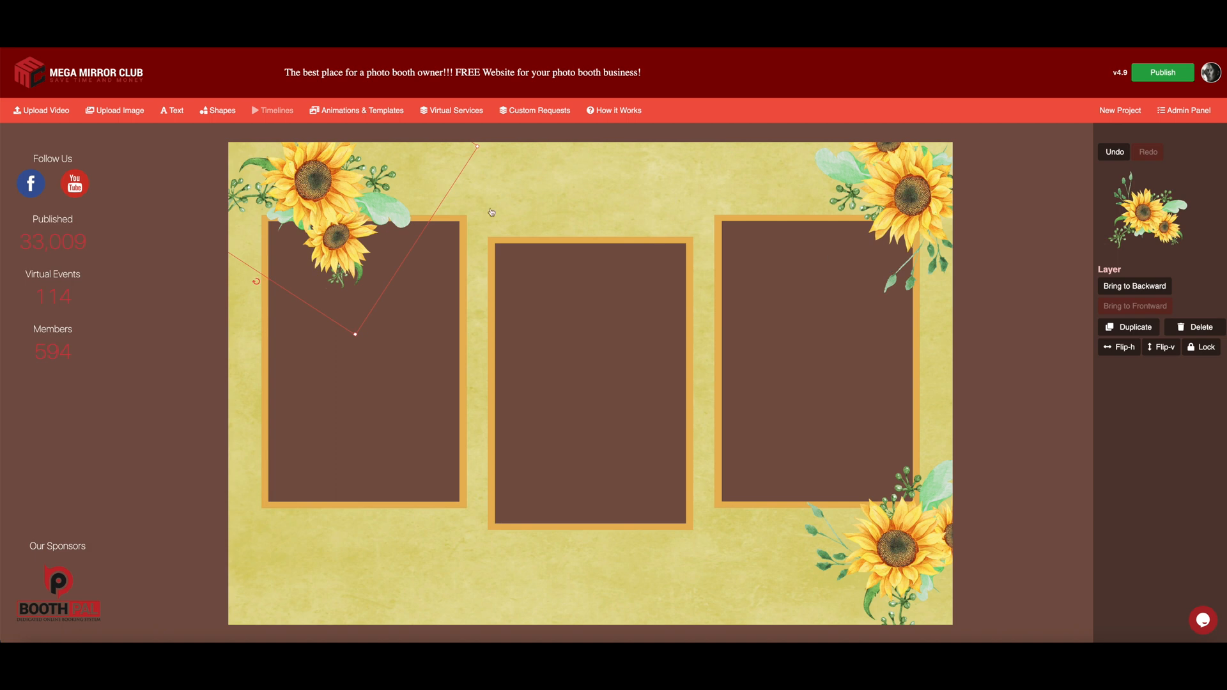
mouse_move(329, 200)
left_mouse_down()
mouse_move(275, 192)
mouse_move(336, 206)
left_mouse_up()
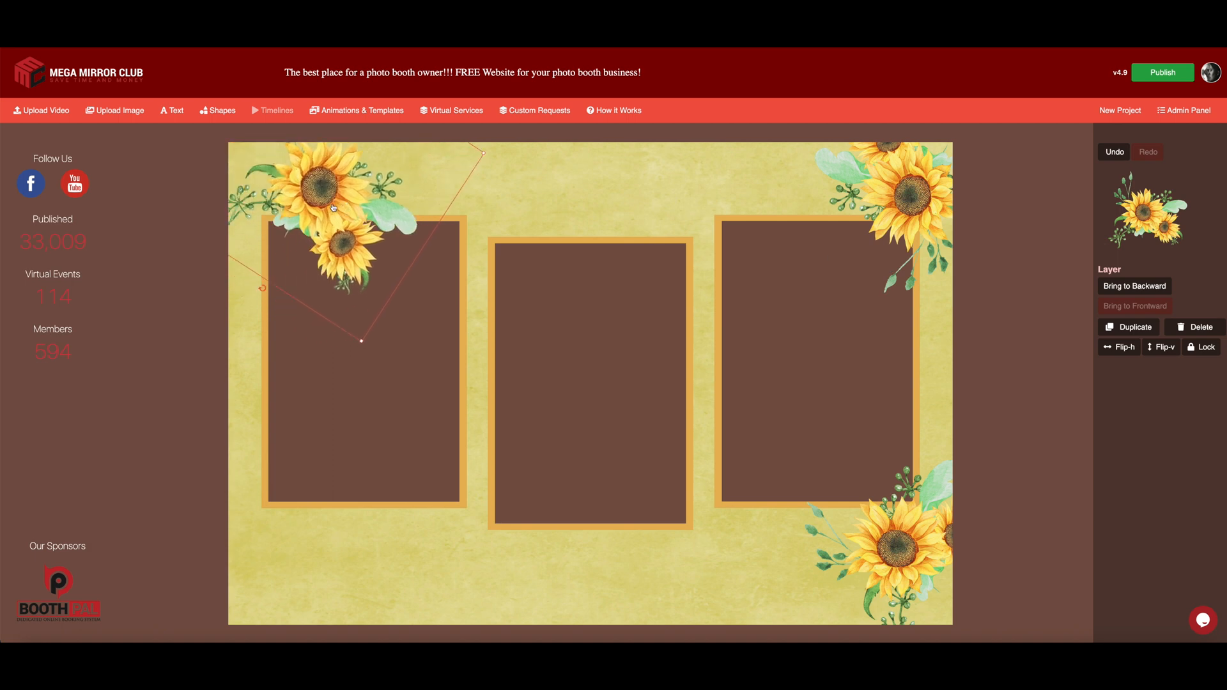
left_click_drag(262, 291, 423, 185)
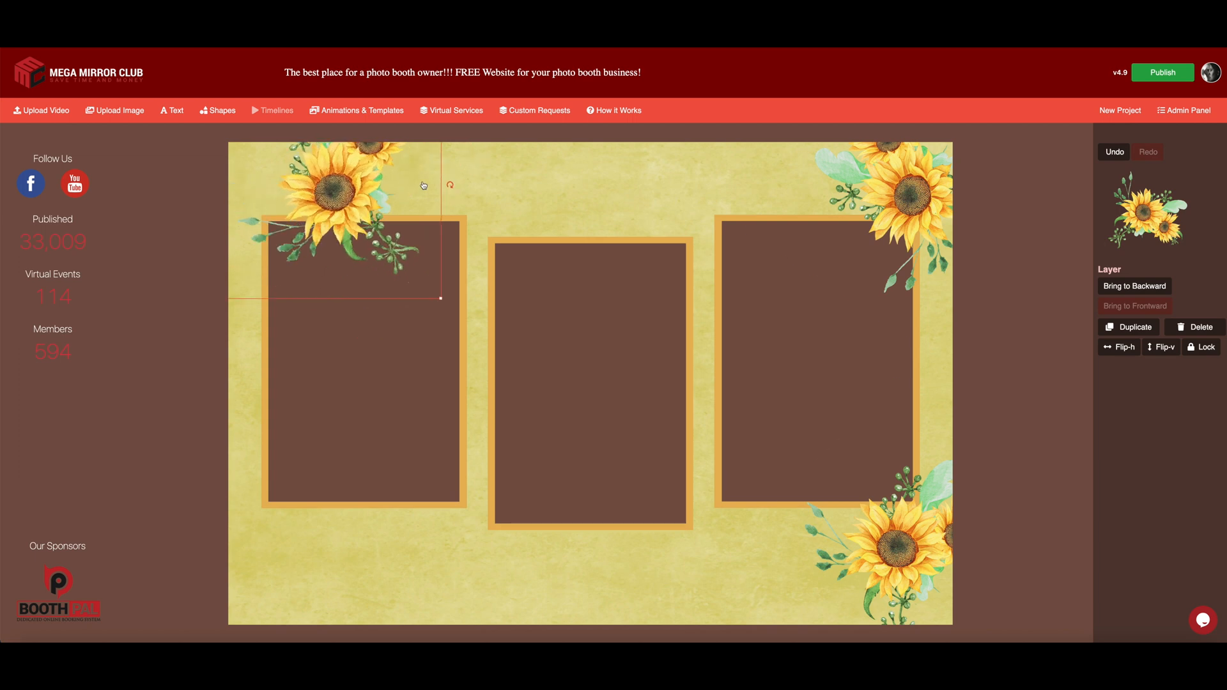
left_click_drag(341, 238, 373, 259)
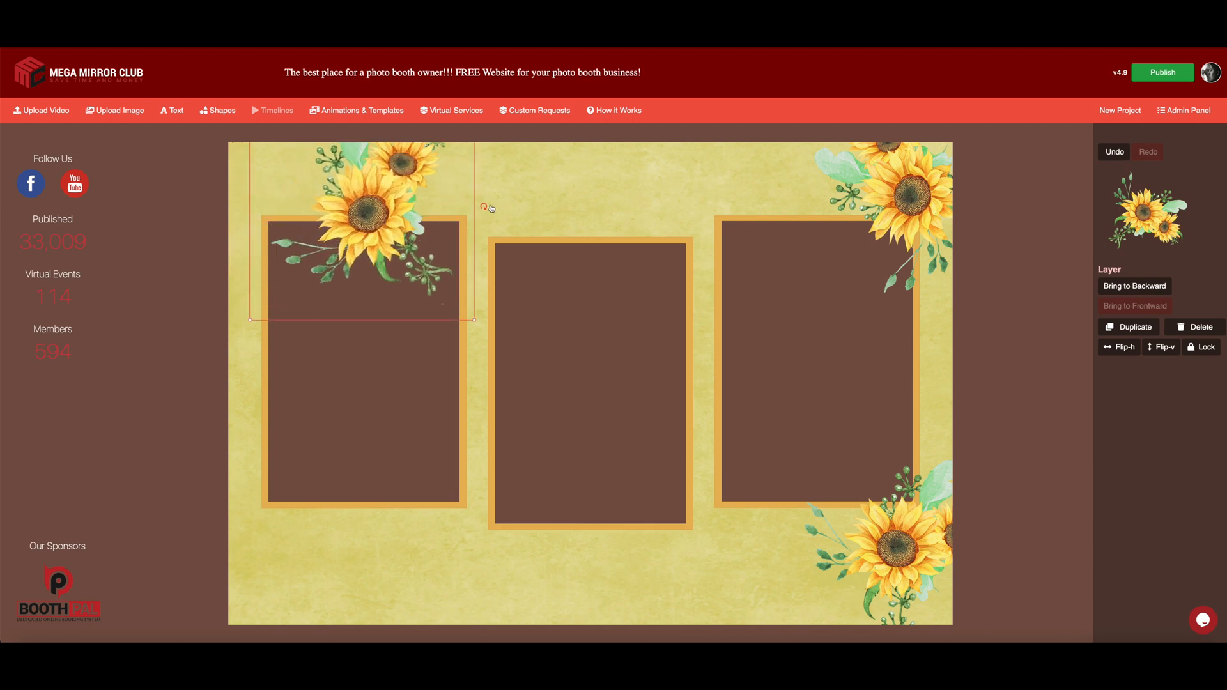
left_click_drag(483, 206, 304, 172)
left_click(468, 239)
left_click_drag(380, 207, 301, 203)
left_click_drag(300, 202, 299, 204)
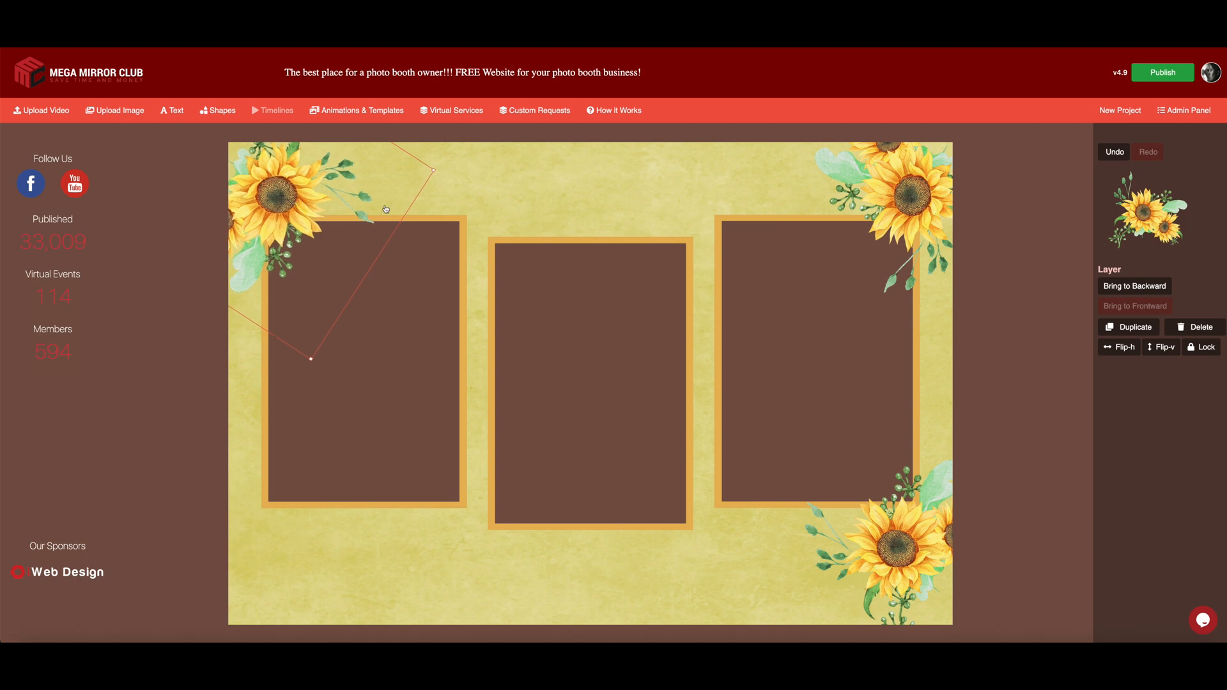
left_click(705, 134)
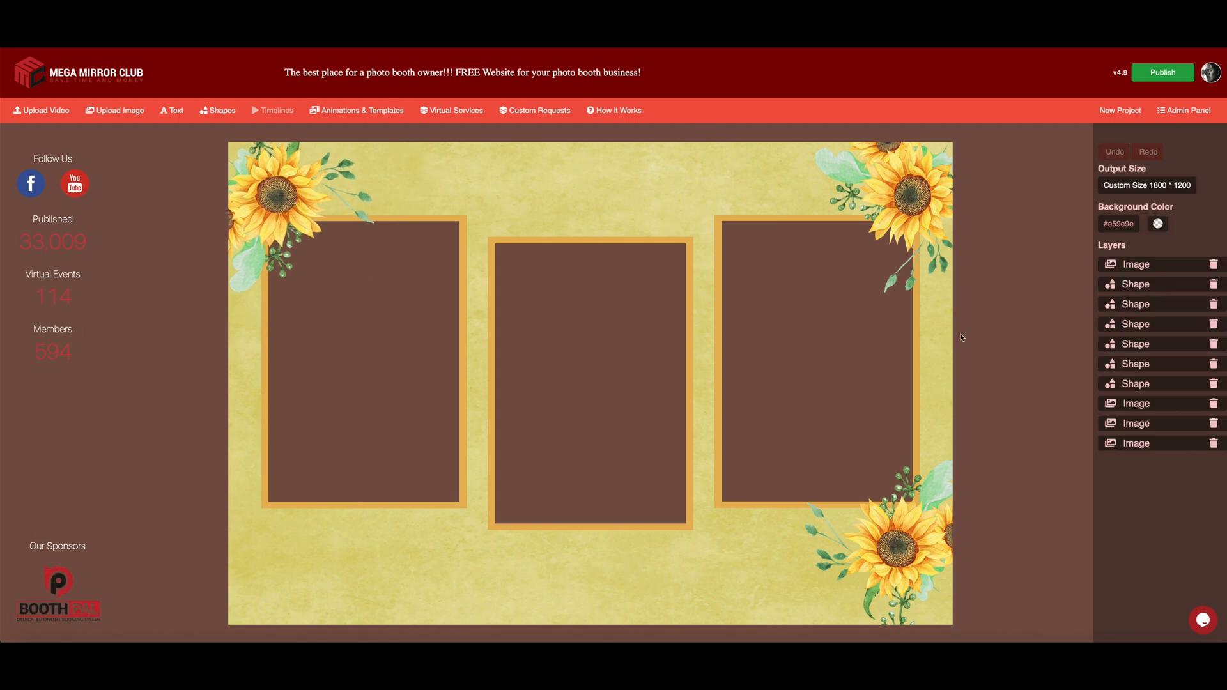
Step: Duplicate the upper-left sunflower cluster and place the rotated copy over the lower part of the left photo frame
left_click(271, 185)
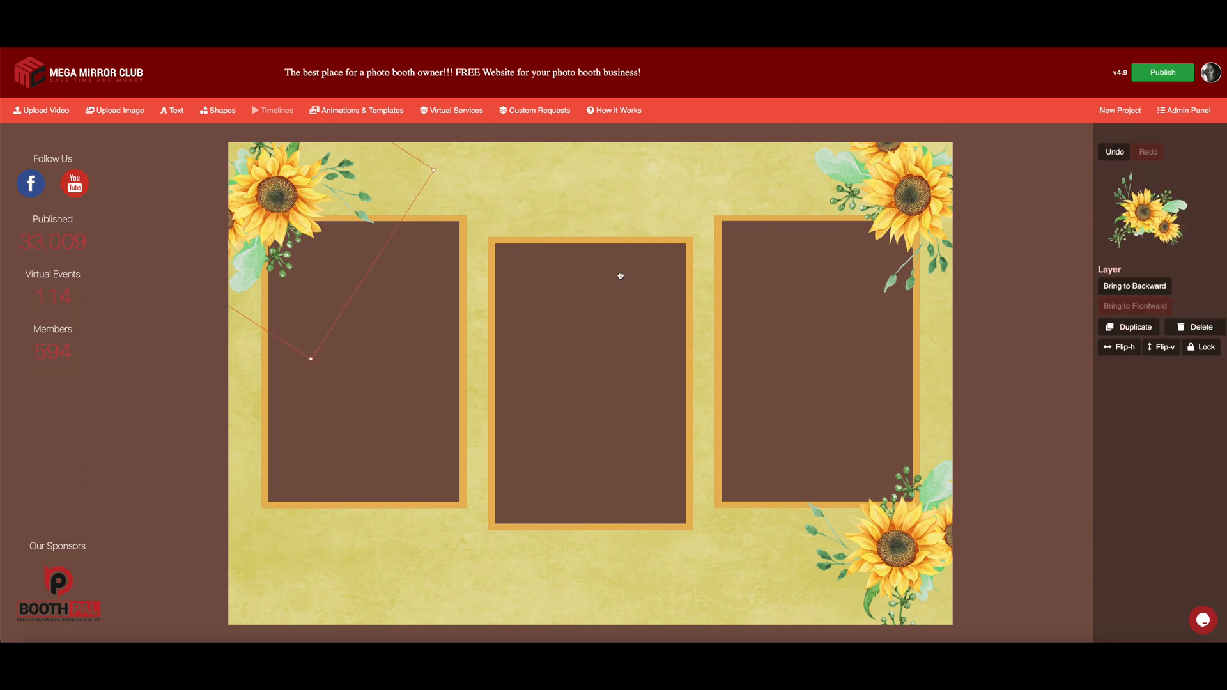
left_click(1129, 327)
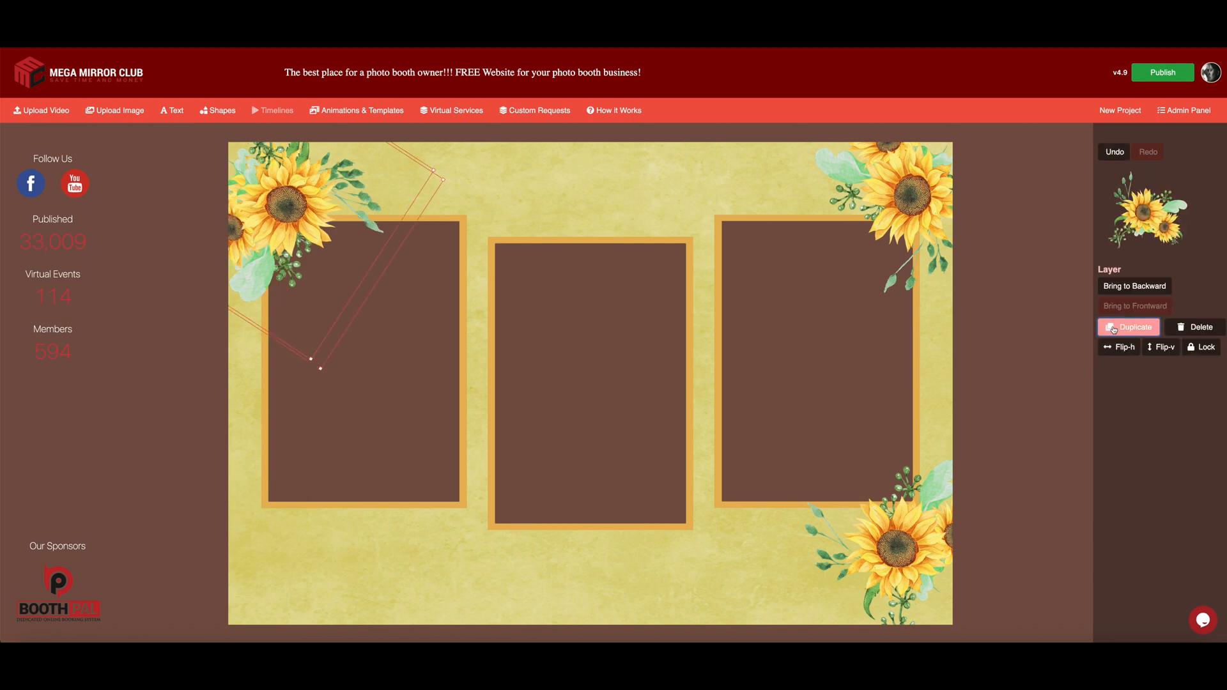
left_click_drag(258, 257, 386, 449)
left_click_drag(300, 356, 402, 505)
left_click_drag(257, 445, 125, 517)
left_click_drag(483, 329, 611, 250)
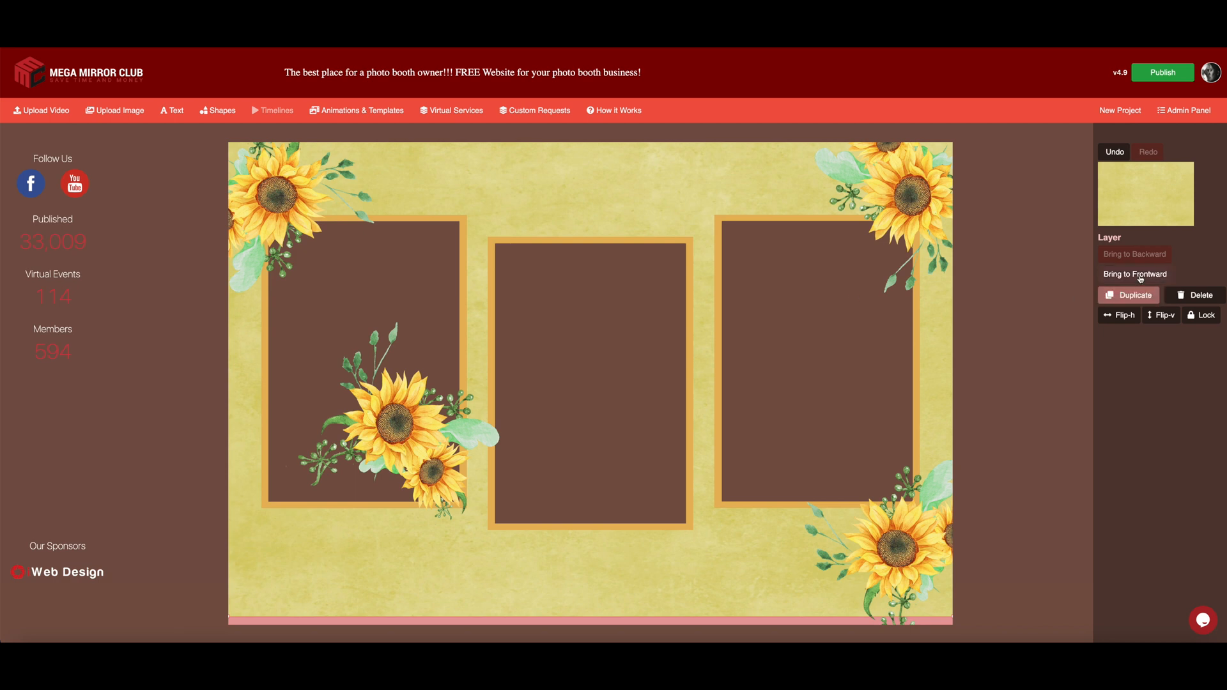
Step: Lock the yellow background image
left_click(1201, 315)
left_click(741, 191)
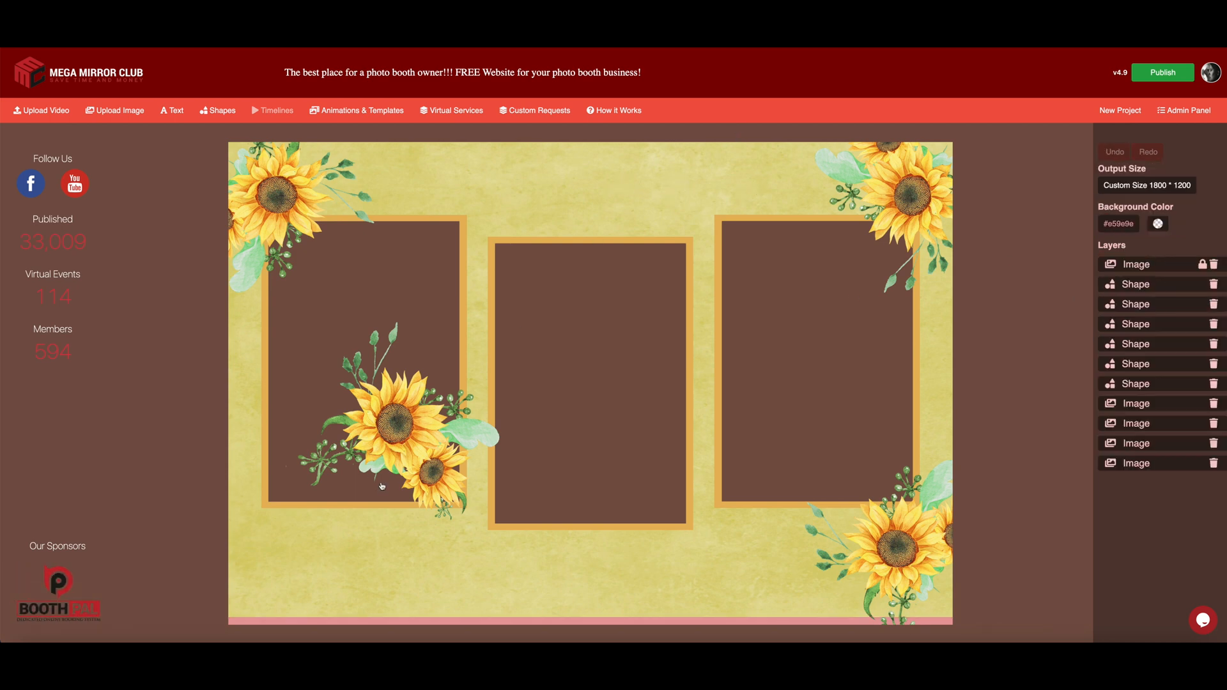
Step: Try locking and unlocking the sunflower cluster over the left photo frame
left_click(402, 438)
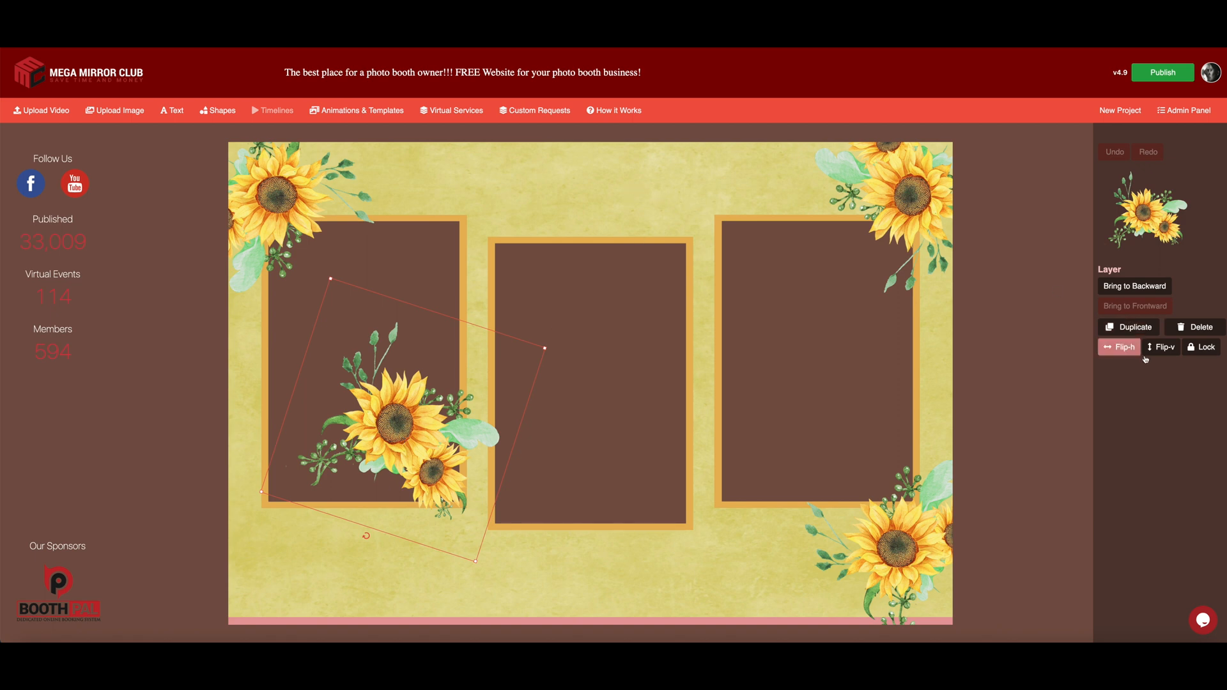
left_click(1201, 347)
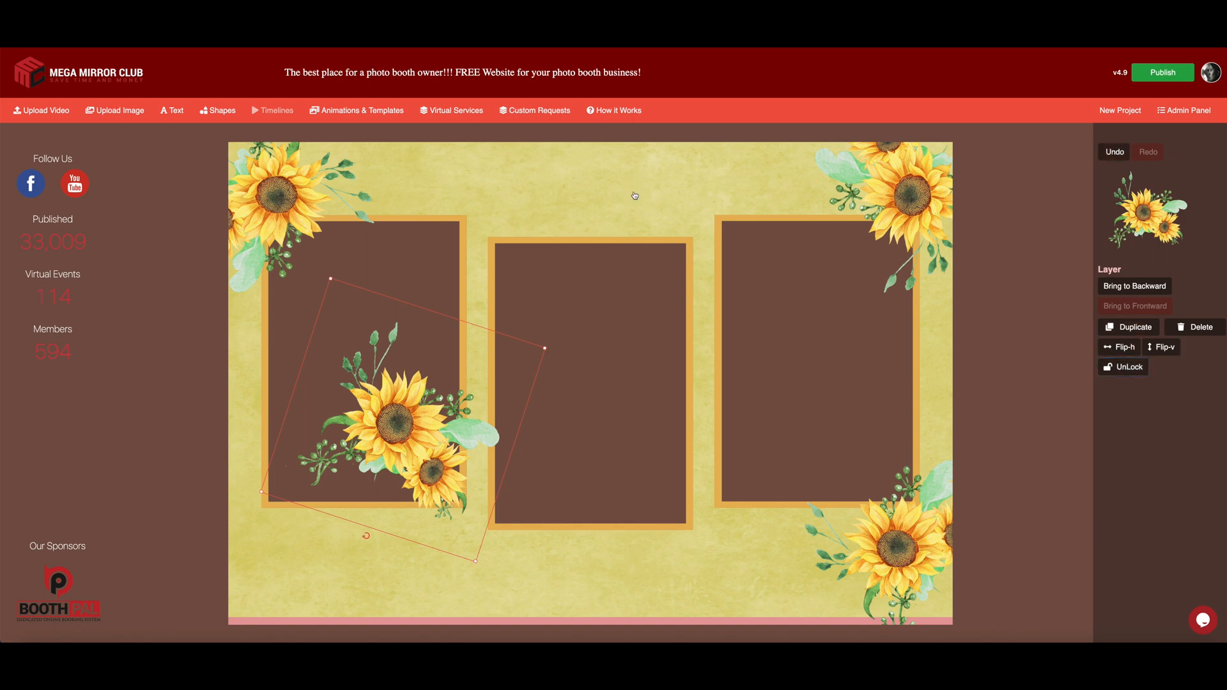
left_click(1120, 368)
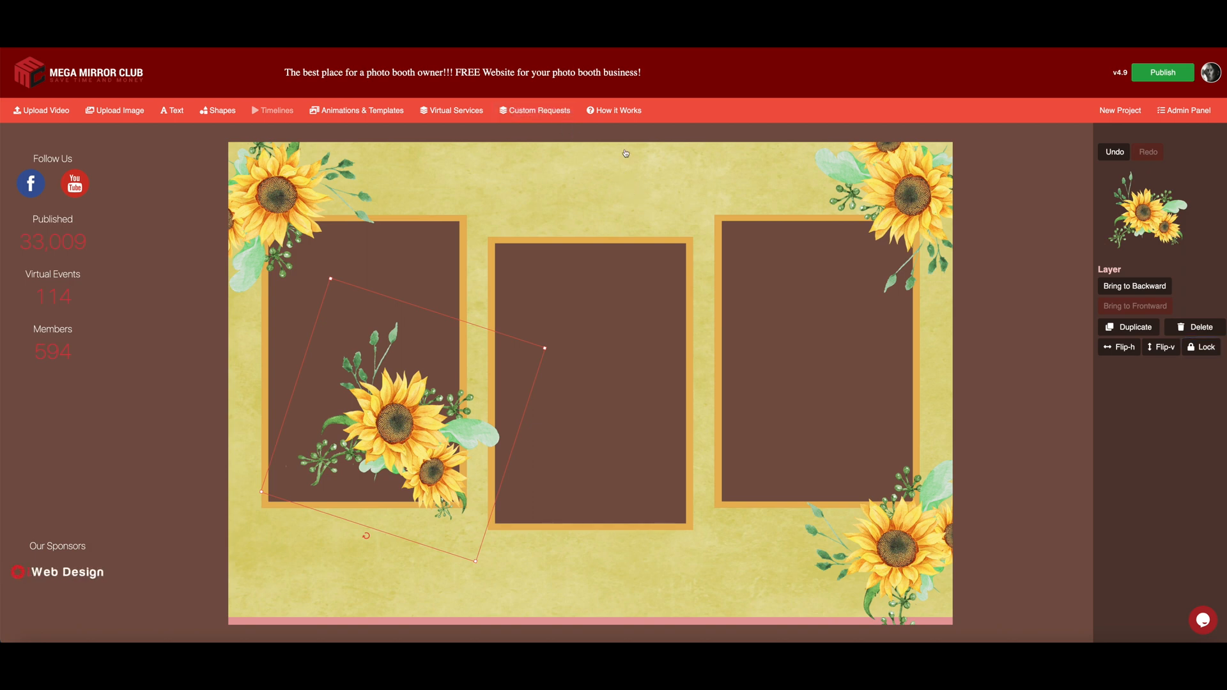
left_click(1202, 347)
left_click(1123, 368)
left_click(679, 135)
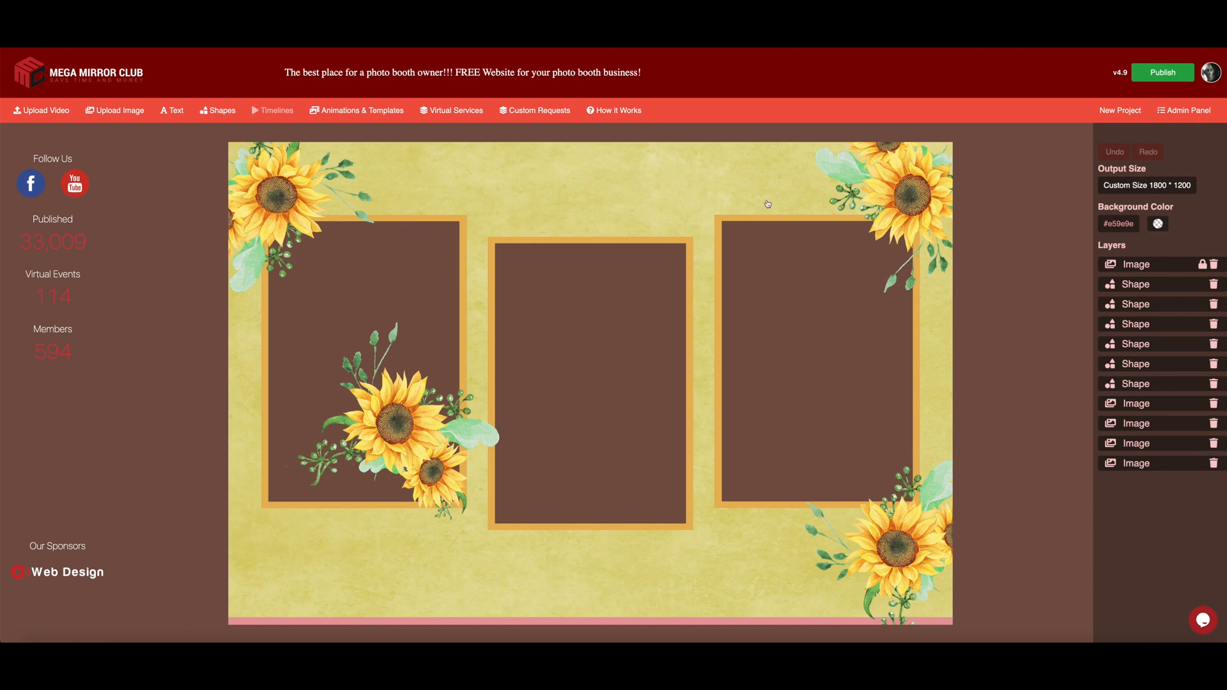
Step: Unlock the yellow background image, shift it down to cover the whole canvas, and lock it again
left_click(1130, 263)
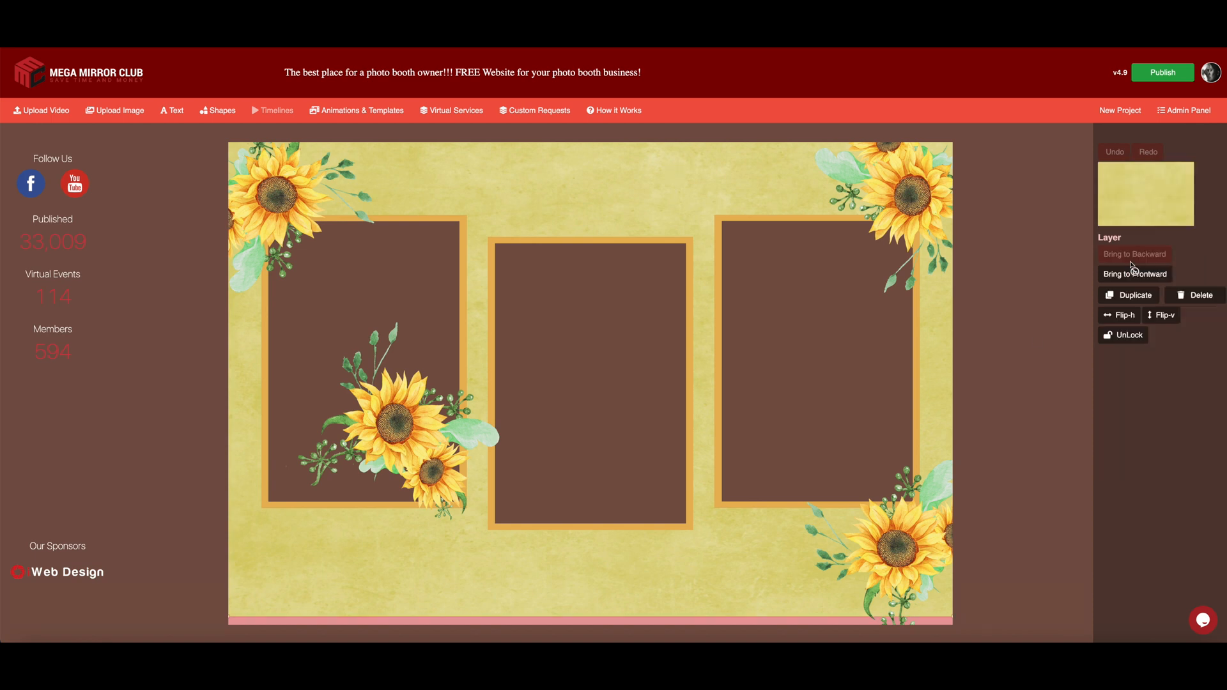
left_click(1123, 335)
left_click_drag(712, 184, 714, 193)
left_click(1202, 315)
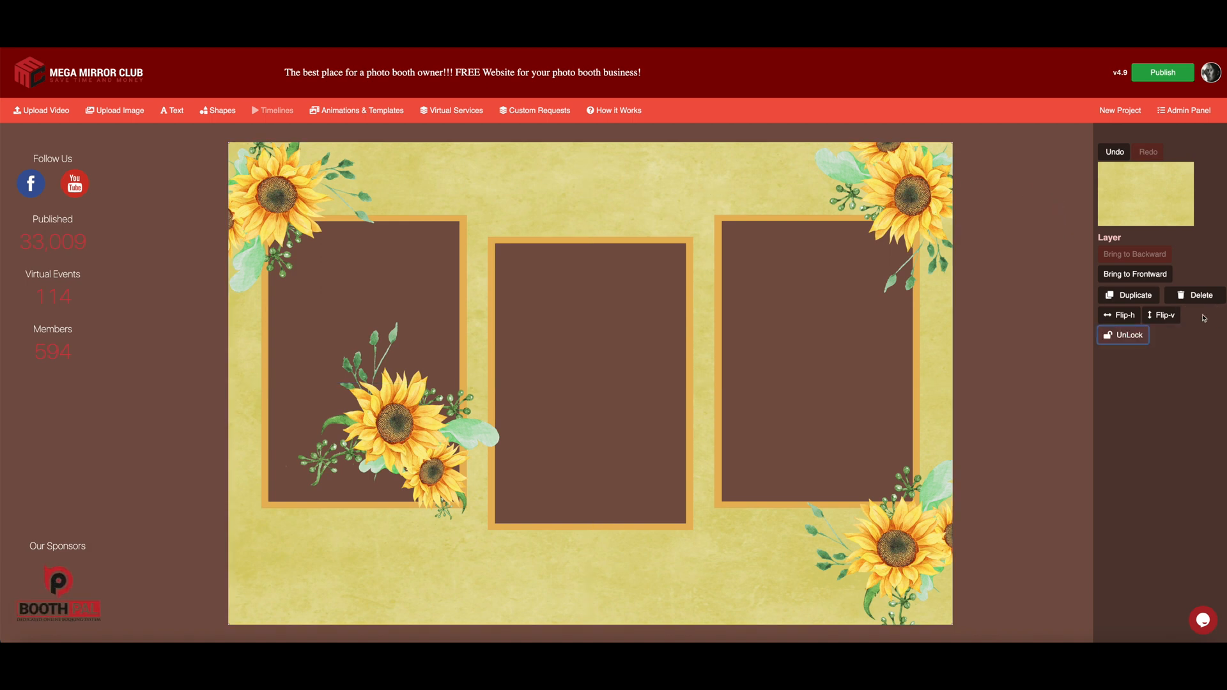
Step: Move the sunflower cluster from the left photo frame into the canvas's lower-left corner
left_click(490, 197)
left_click_drag(409, 399, 276, 529)
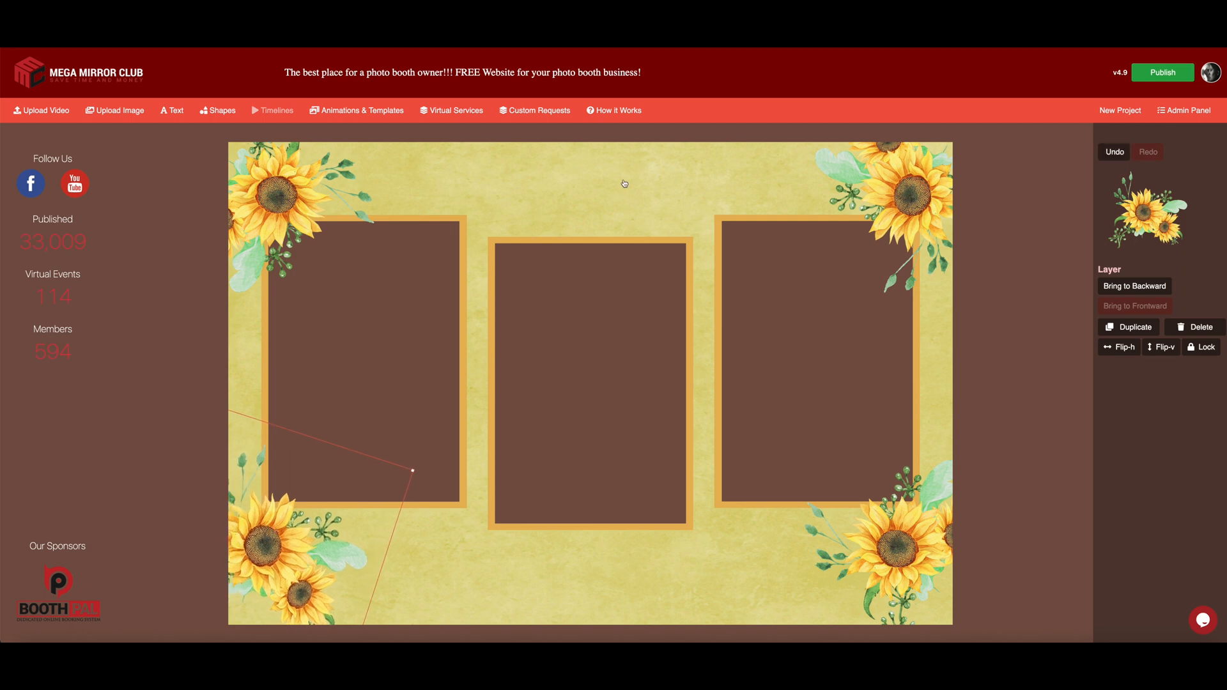
left_click(617, 139)
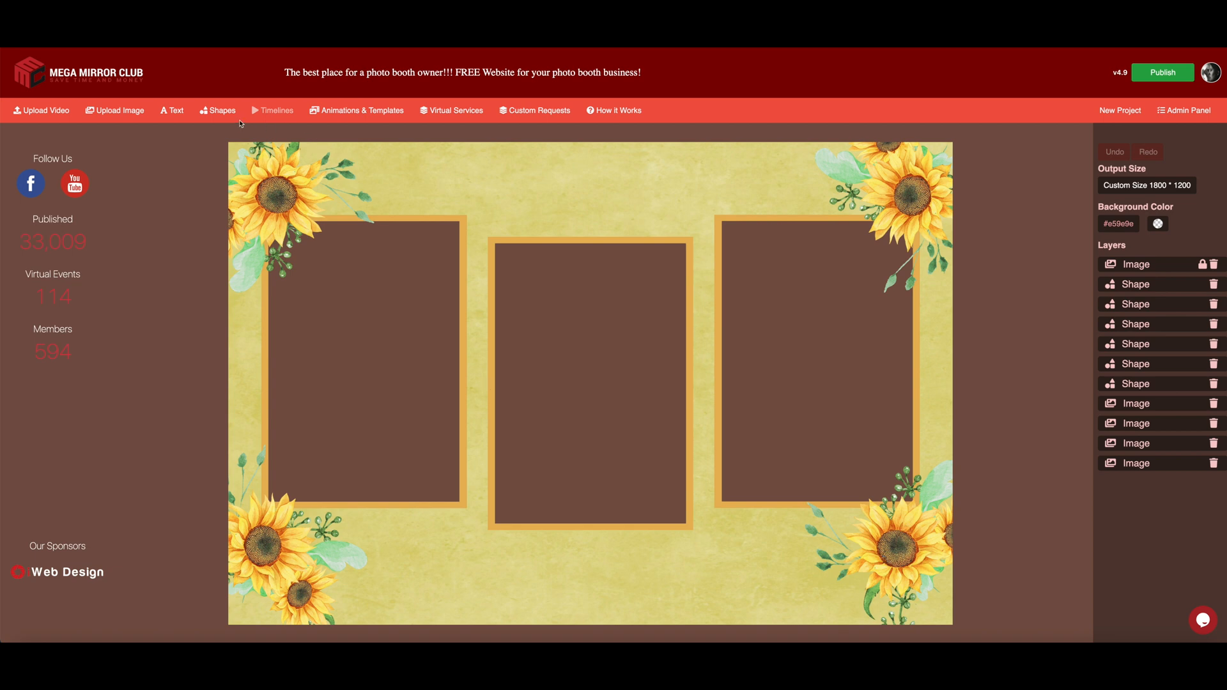
Step: Upload Leafs1 copy 3.png, rotate the sprig upside down and place it above the gap between the center and right frames
left_click(141, 120)
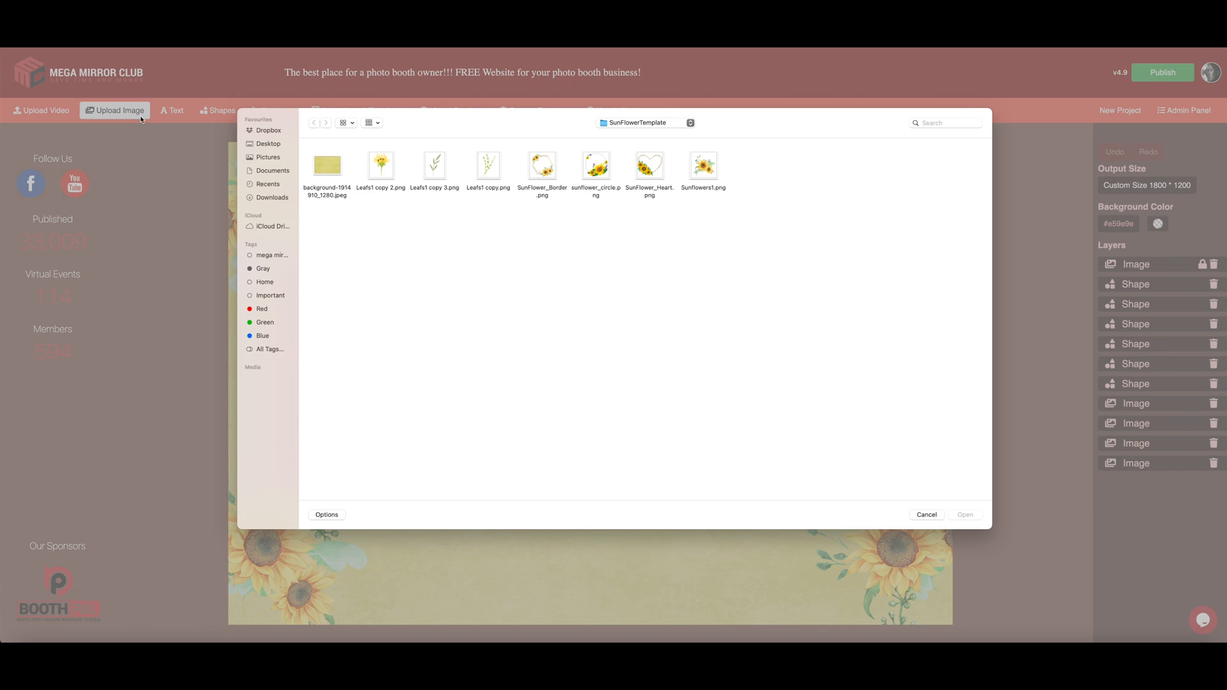
left_click(447, 171)
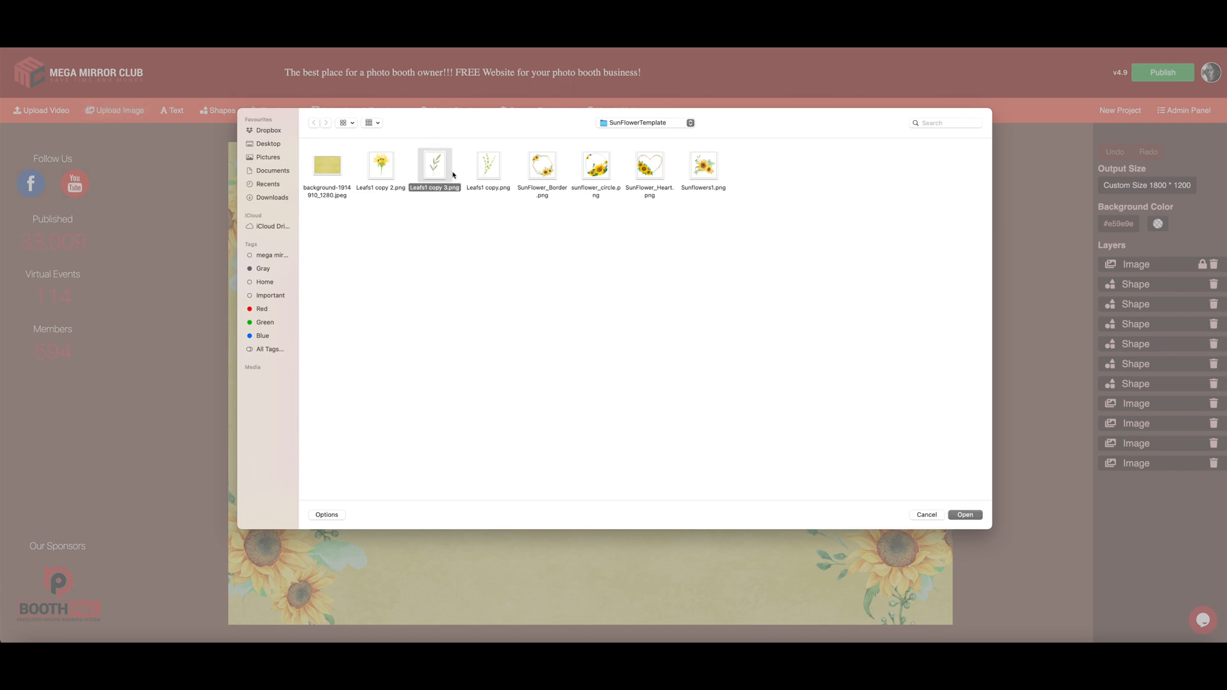
left_click(965, 514)
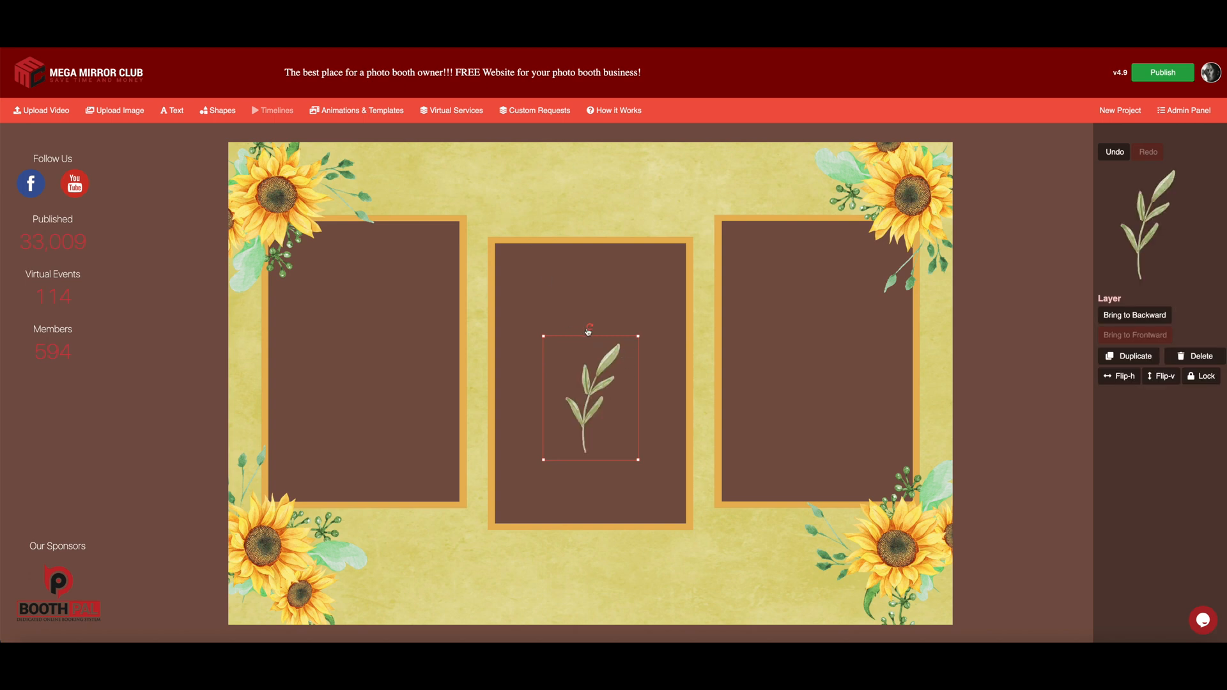
left_click_drag(589, 330, 566, 467)
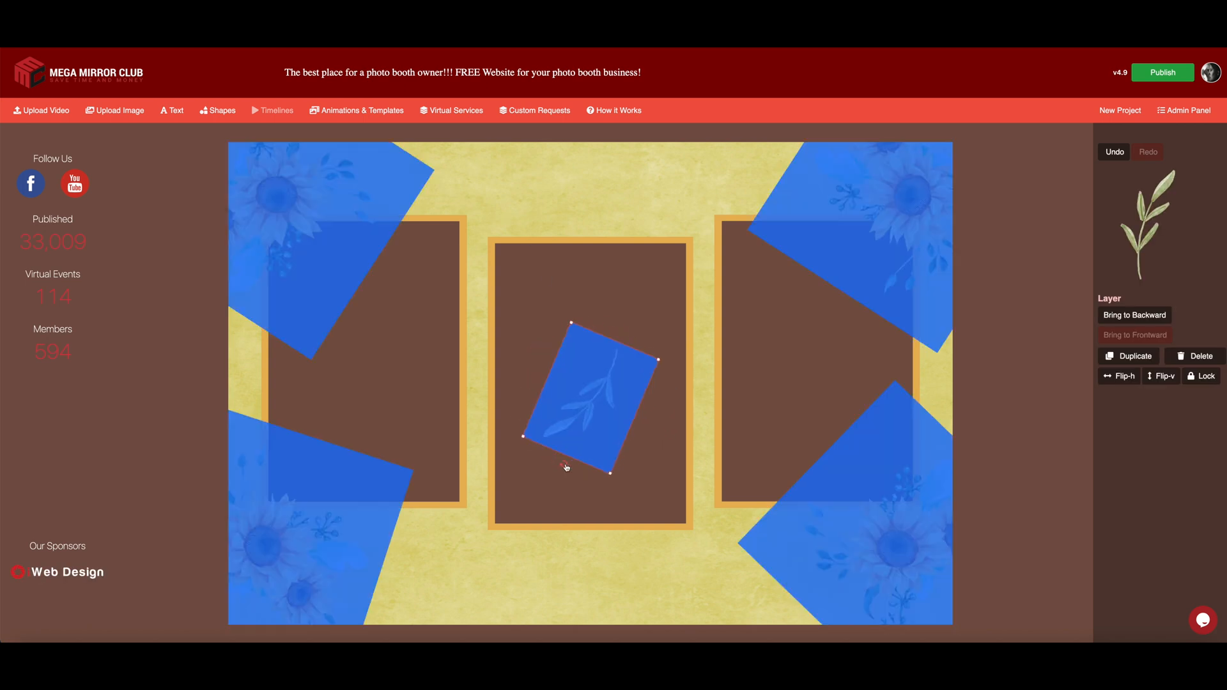
left_click_drag(602, 390, 697, 169)
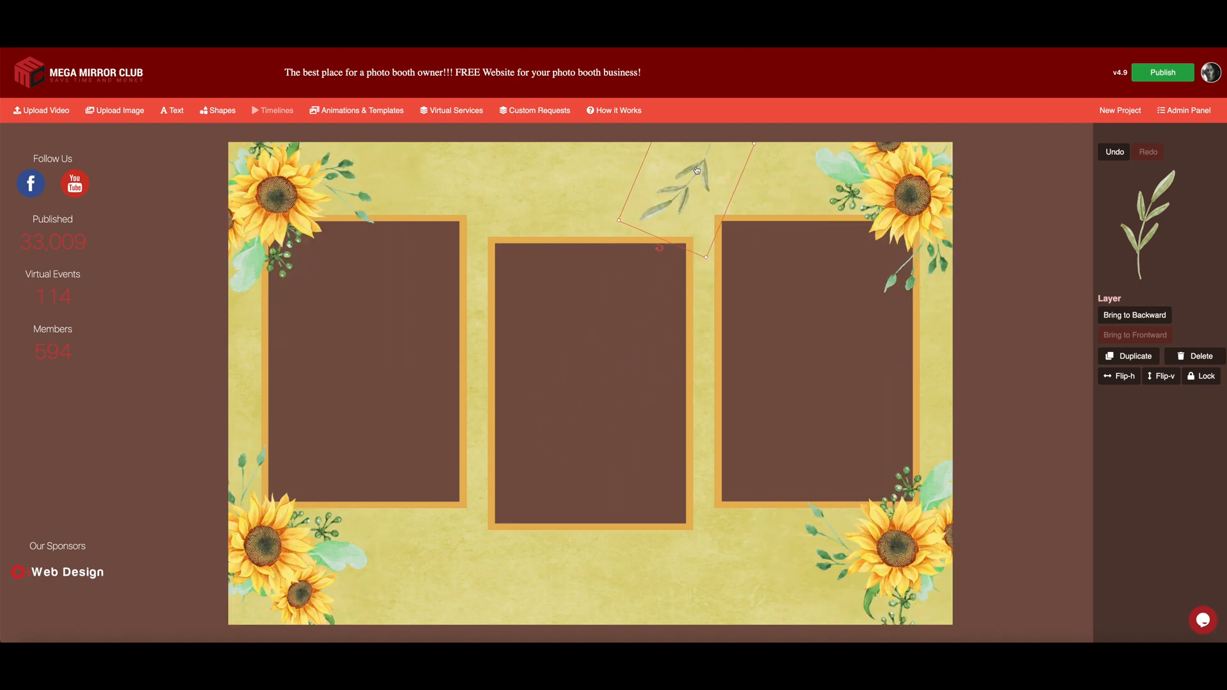
Step: Duplicate the leaf sprig, flip the copy horizontally and place it as a mirror image above the center frame's left edge
left_click(1127, 356)
left_click(1120, 376)
left_click_drag(675, 223, 493, 248)
left_click(612, 138)
left_click_drag(515, 194, 502, 192)
left_click(500, 136)
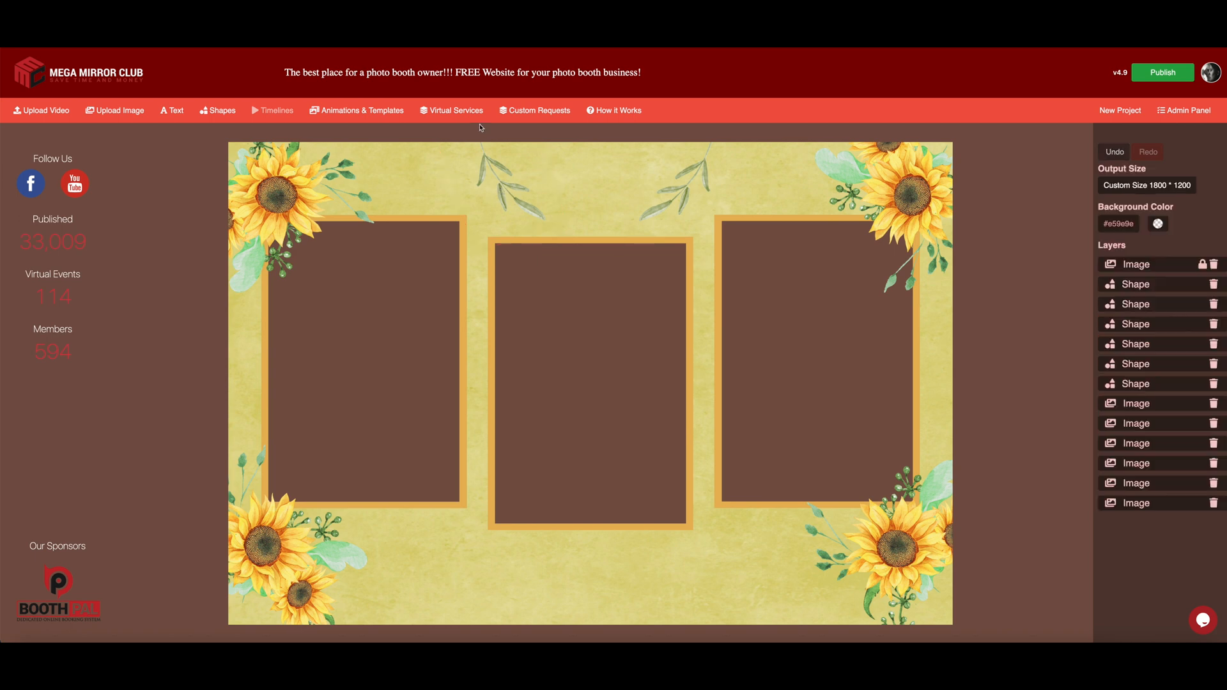
Step: Upload SunFlower_Heart.png and spread the two leaf sprigs further apart above the photo frames
left_click(113, 111)
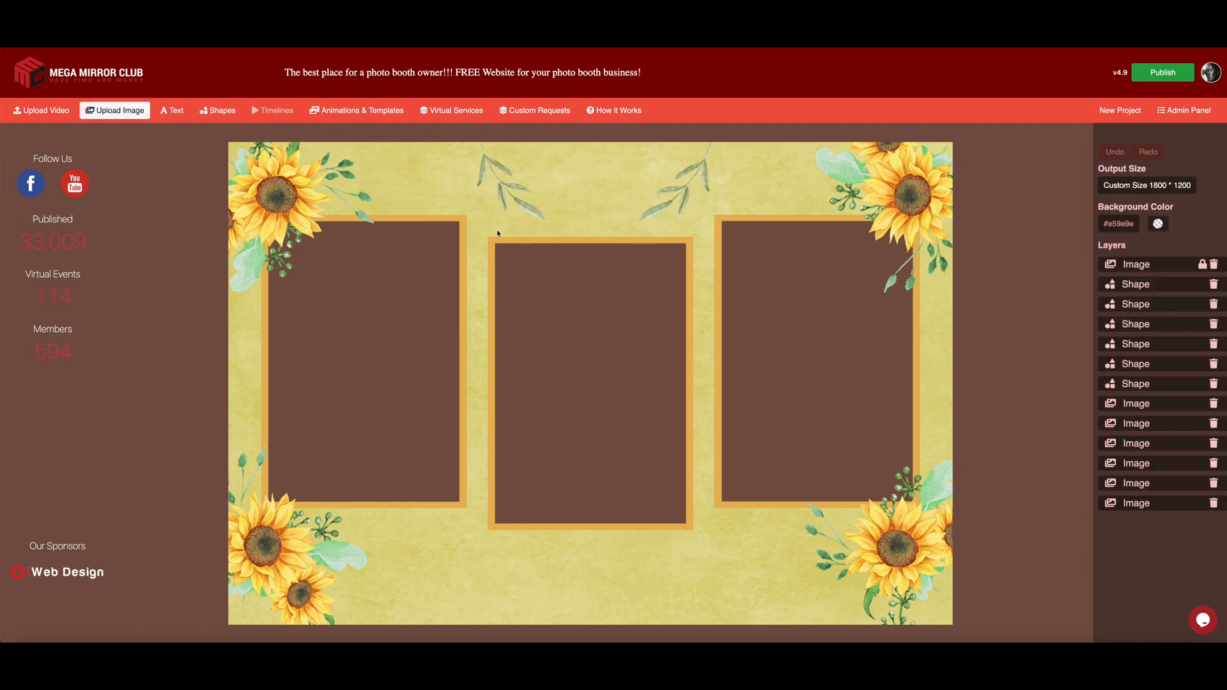
left_click(649, 171)
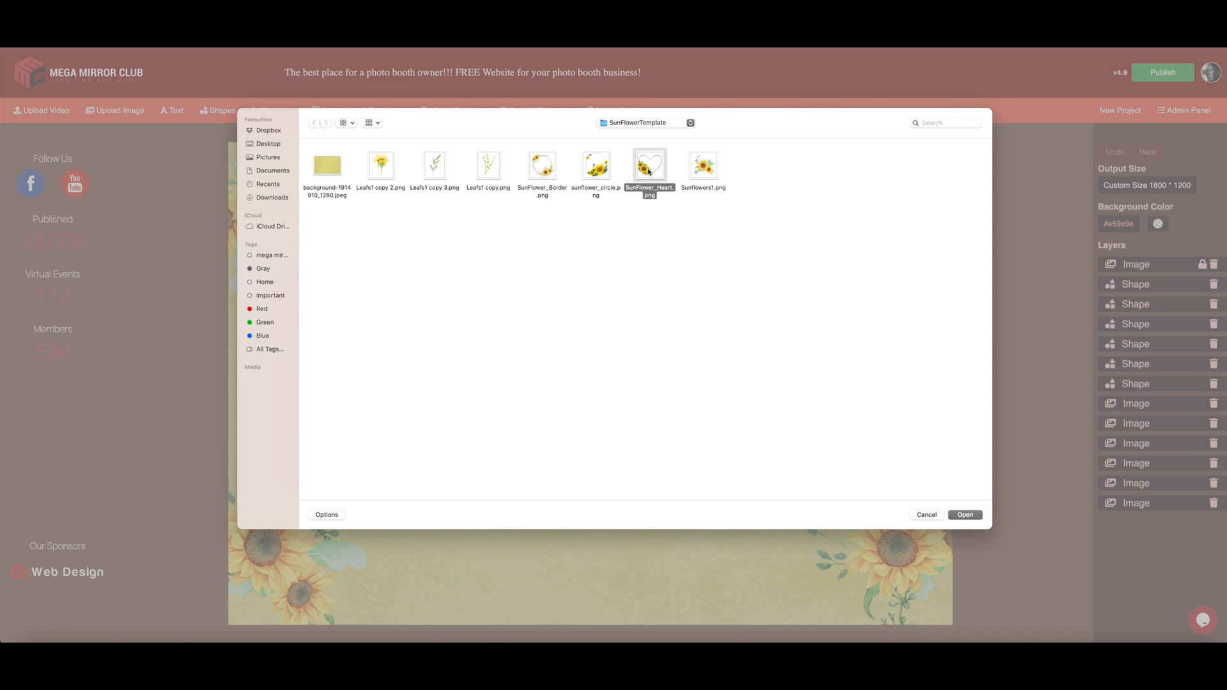
left_click(965, 515)
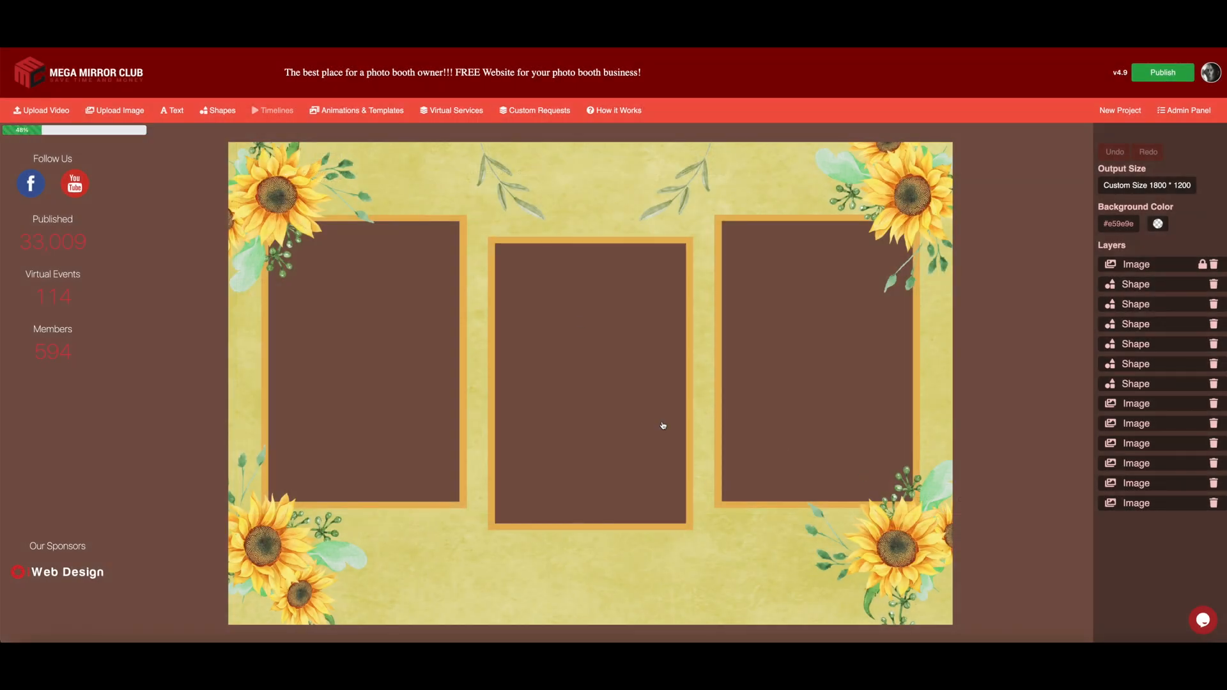
left_click_drag(694, 184, 730, 180)
left_click_drag(508, 185, 452, 184)
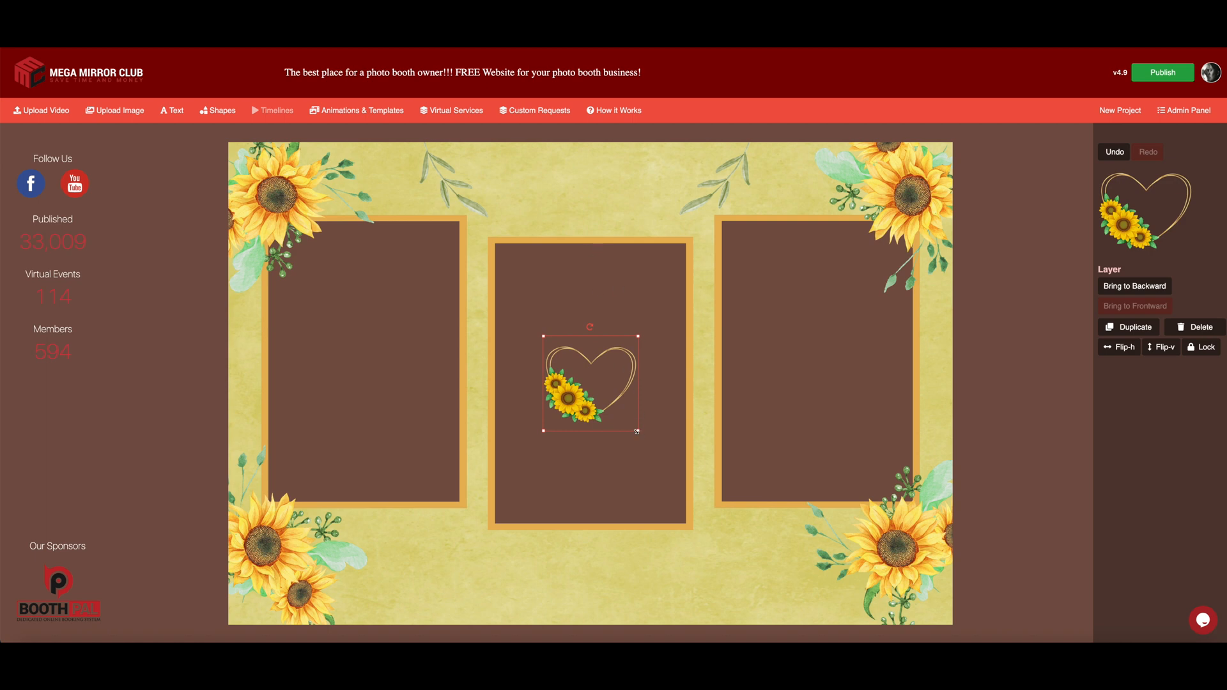
Step: Enlarge the sunflower heart to nearly the center frame's width and move it down over that frame's lower edge
left_click_drag(638, 431, 722, 510)
left_click_drag(653, 451, 608, 575)
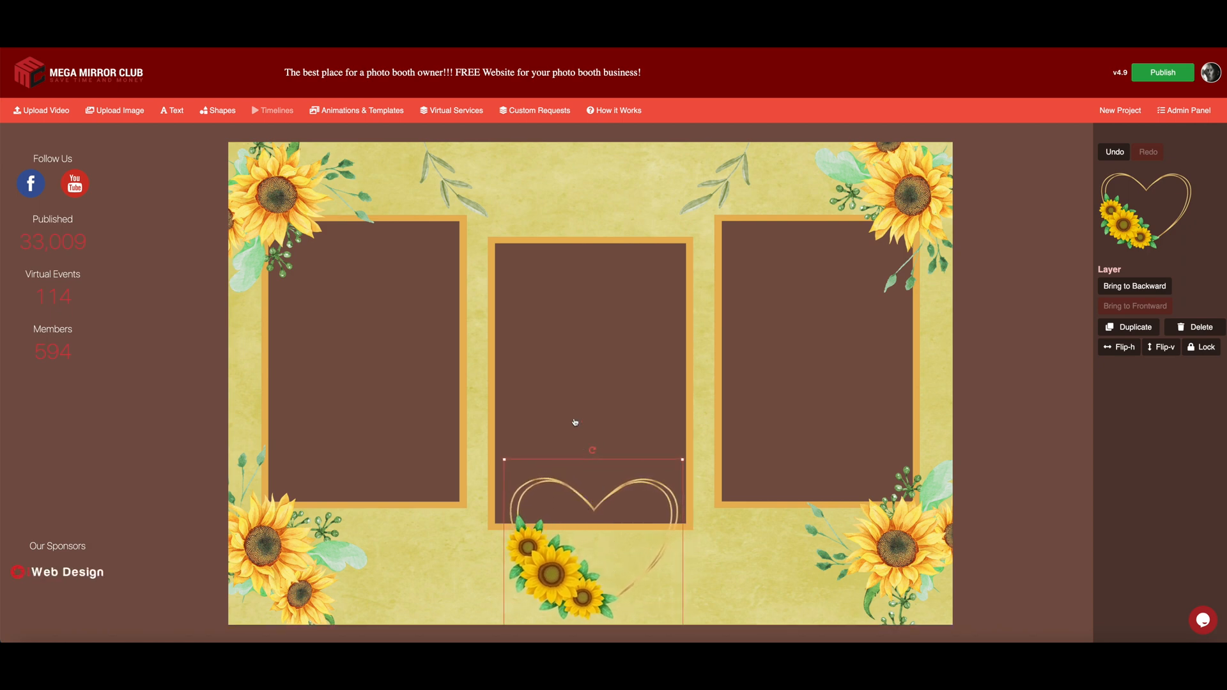
left_click(574, 165)
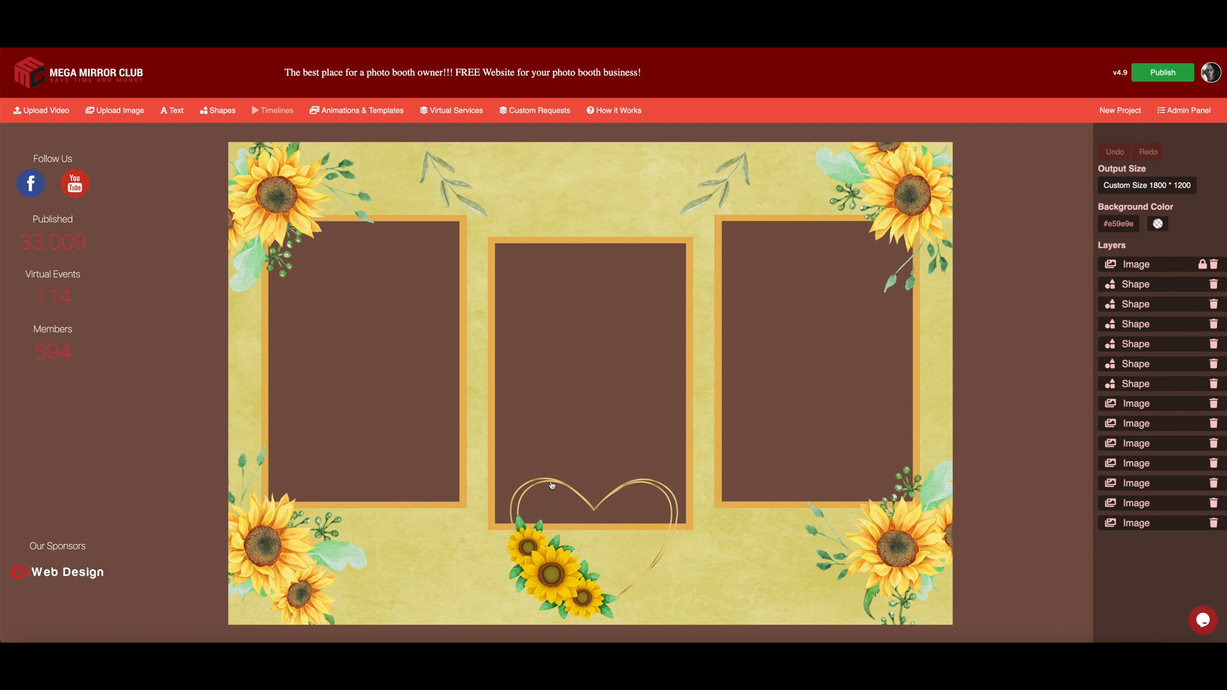
Step: Move the center orange frame and its transparent photo area up, clear of most of the sunflower heart
left_click_drag(601, 247, 603, 178)
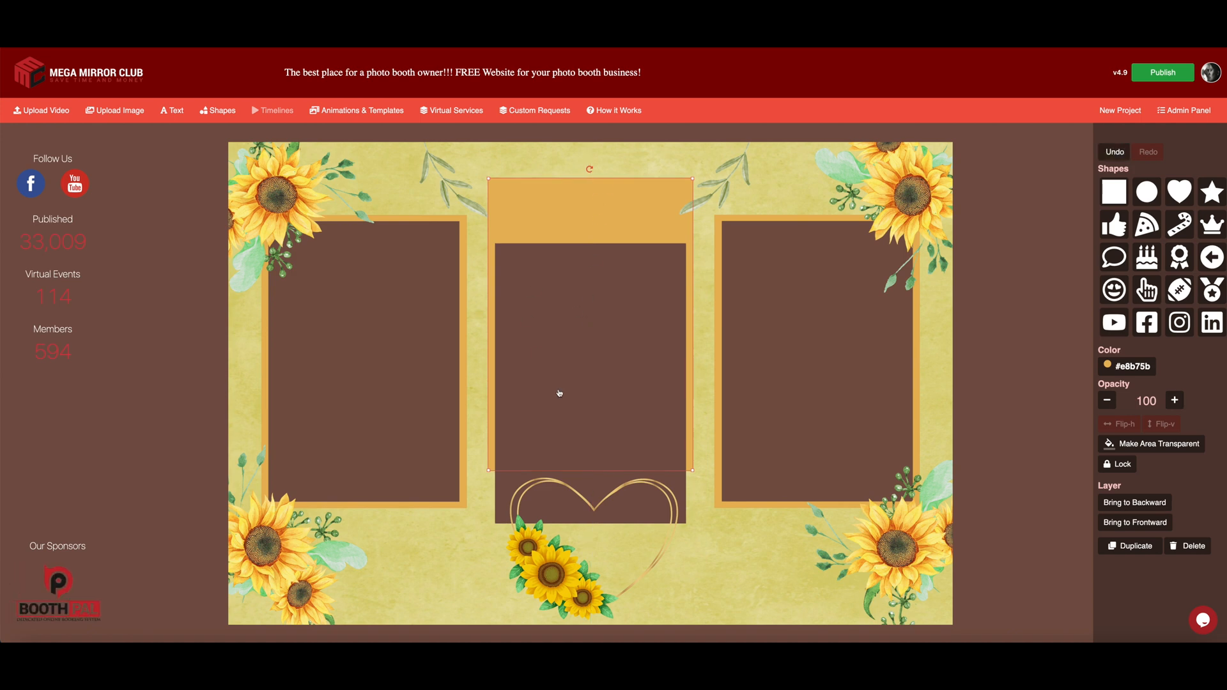
left_click_drag(503, 484, 505, 423)
Step: Enlarge the sunflower heart slightly and center it below the middle photo frame
left_click(643, 543)
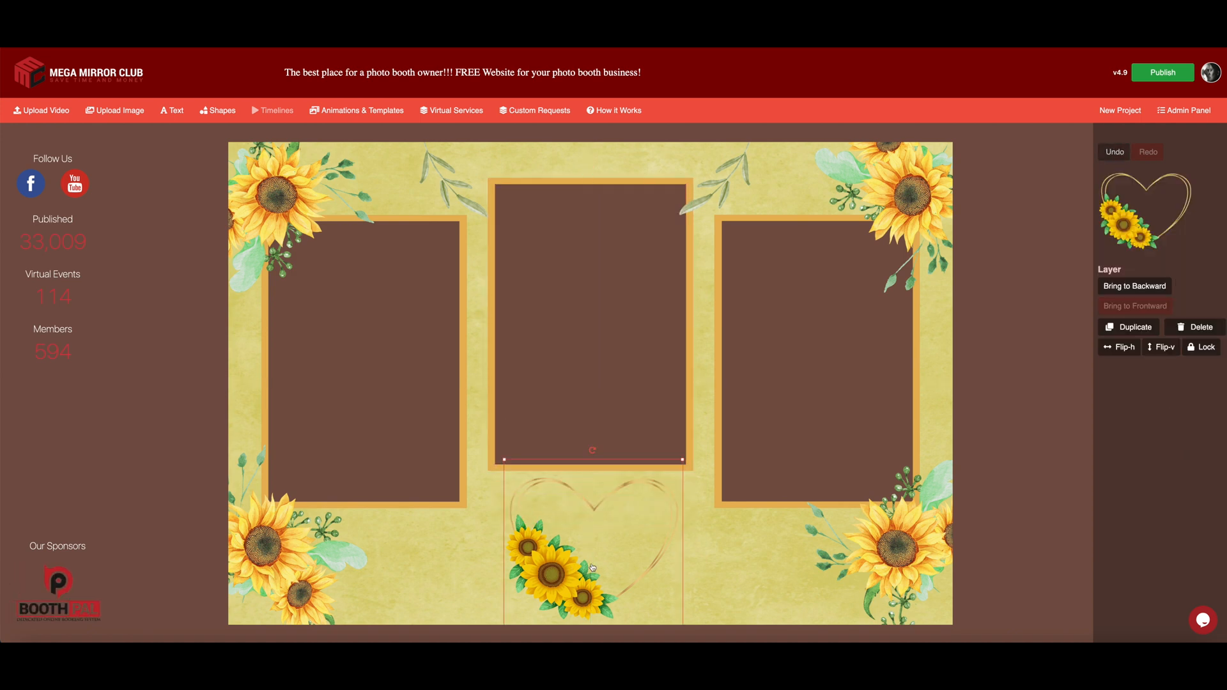
left_click_drag(683, 458, 700, 441)
left_click_drag(644, 499, 638, 500)
Step: Shift both leaf sprigs outward so they clear the raised center frame
left_click_drag(450, 191, 443, 186)
left_click_drag(735, 185, 748, 180)
left_click(616, 135)
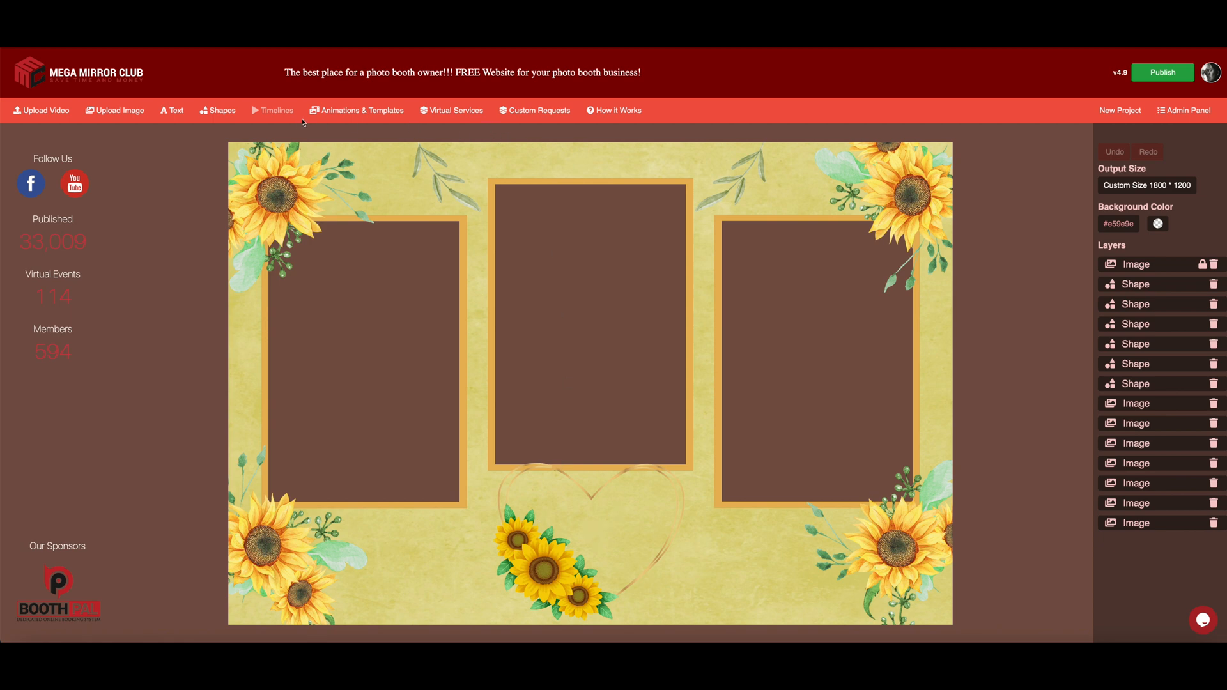
Step: Add a text object inside the heart and replace its sample wording with the person's first name
left_click(171, 110)
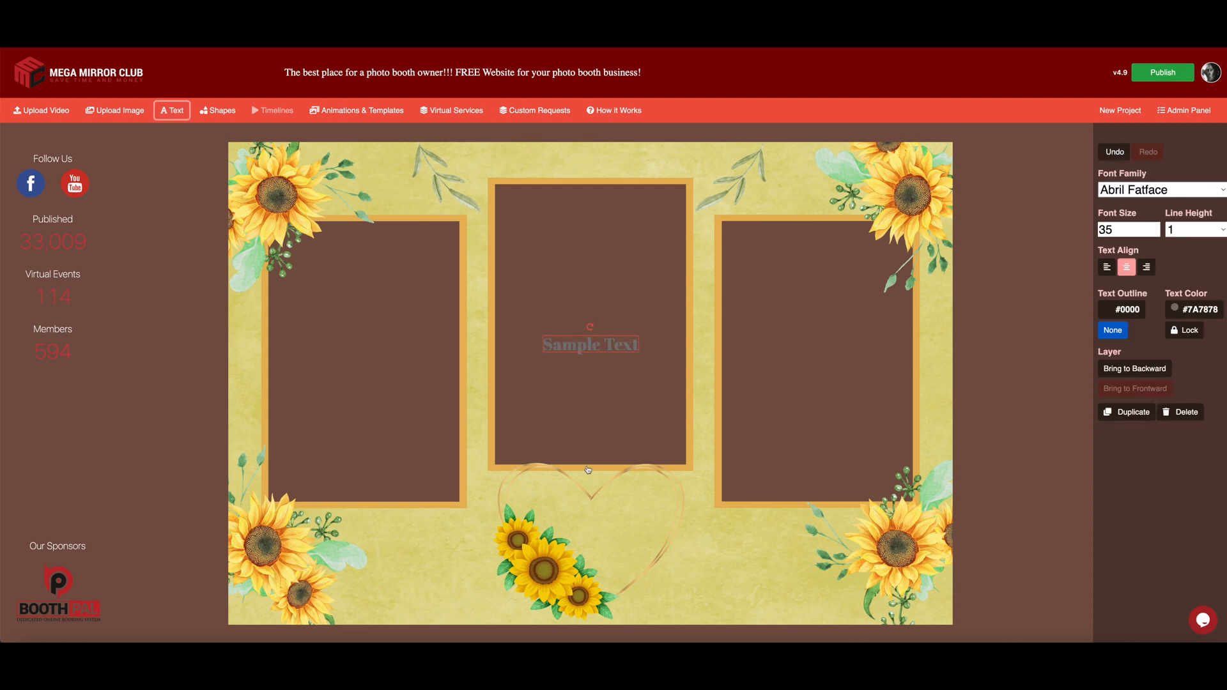
left_click_drag(593, 347, 620, 527)
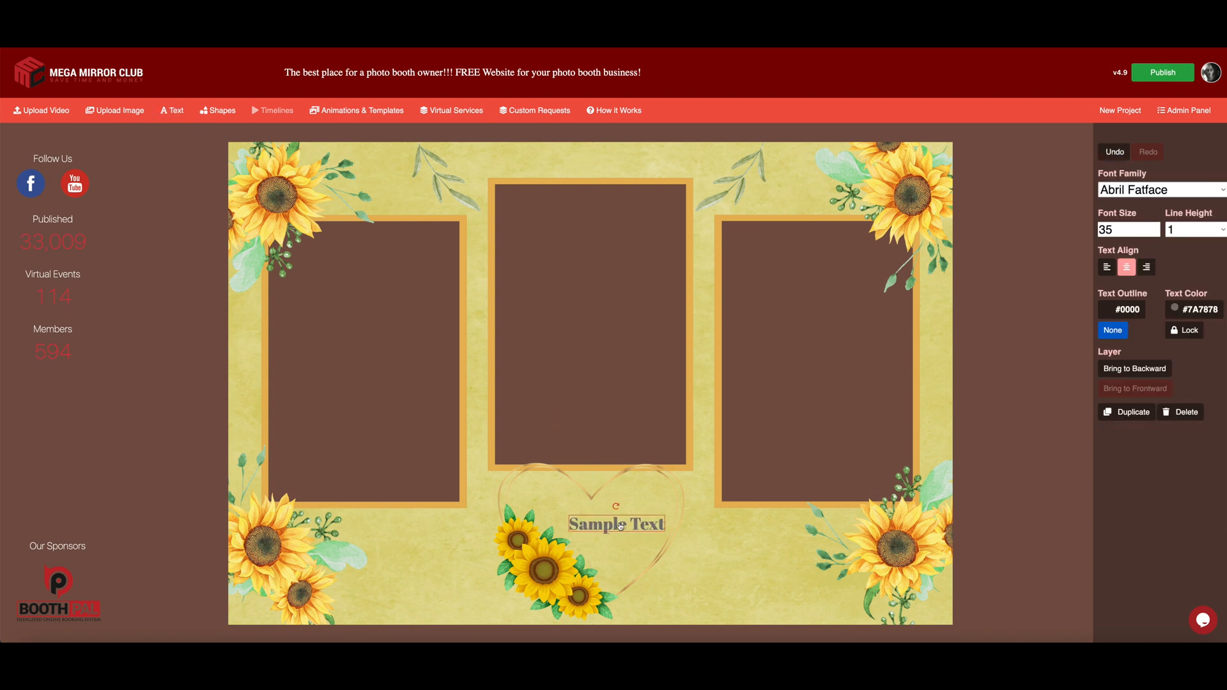
double_click(572, 523)
type("P")
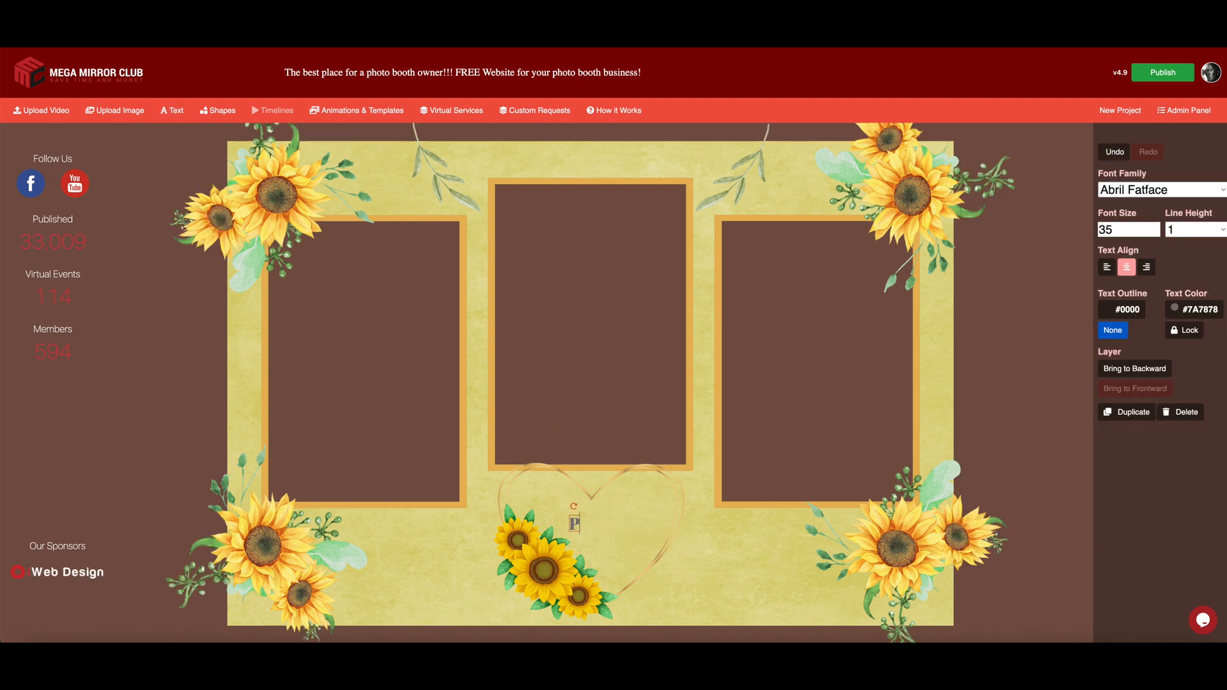
type("aula")
Step: Change the name text's font to Alex Brush and increase its font size to 51
left_click(1174, 192)
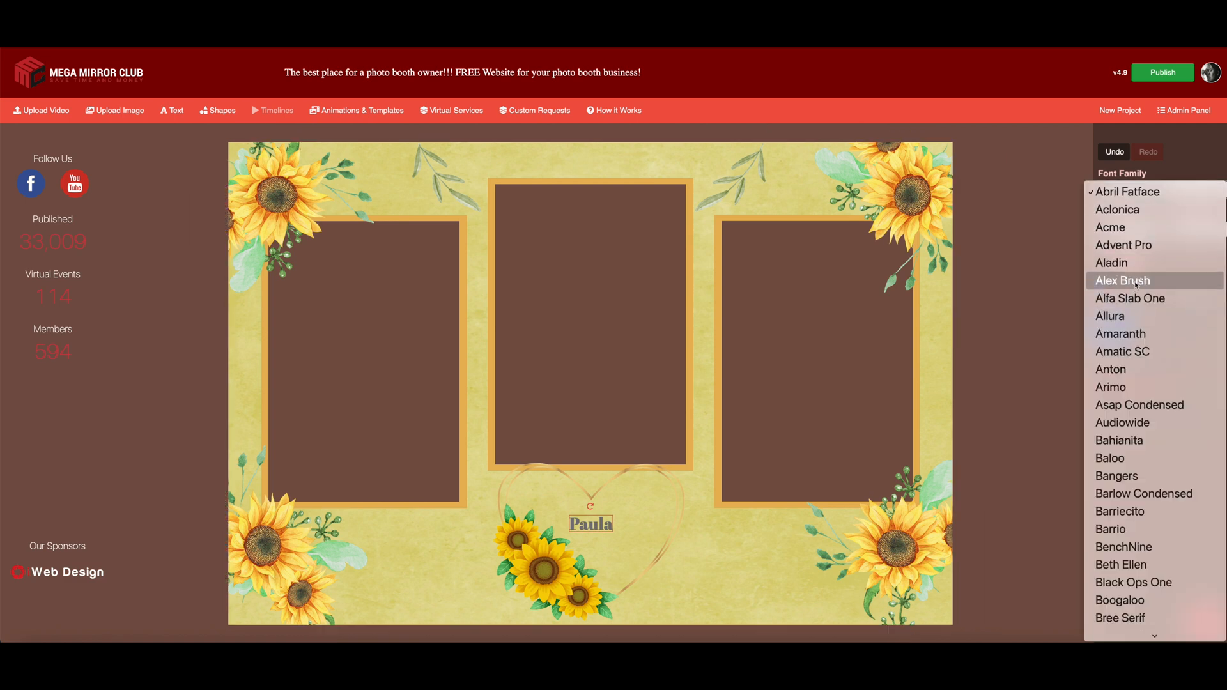
left_click(1130, 281)
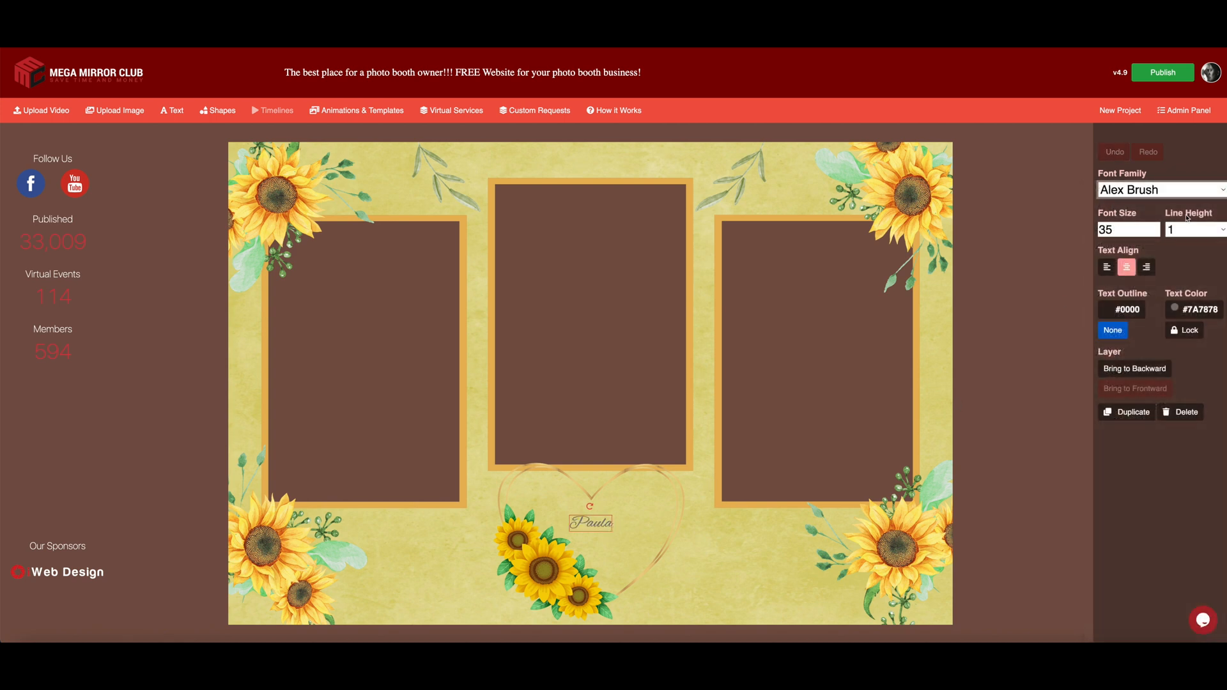
left_click(1157, 227)
left_click(1157, 227)
left_click(1157, 227)
left_click(1157, 226)
left_click(1157, 226)
left_click(1157, 226)
left_click(1157, 226)
left_click(1157, 227)
left_click(1157, 226)
left_click(1156, 226)
left_click(1157, 226)
left_click(1157, 226)
left_click(1157, 226)
left_click(1156, 226)
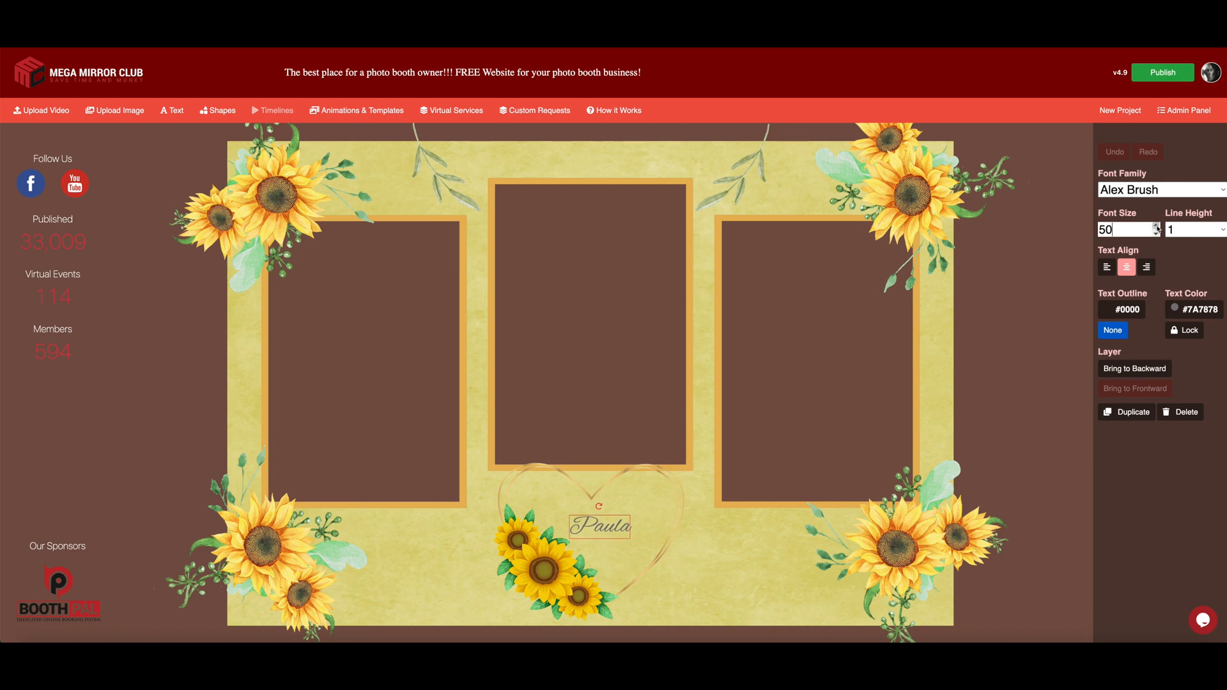
left_click(1157, 226)
Step: Move the name text into the heart's upper-left lobe above the sunflowers and increase its font size to 57
left_click_drag(604, 528, 559, 502)
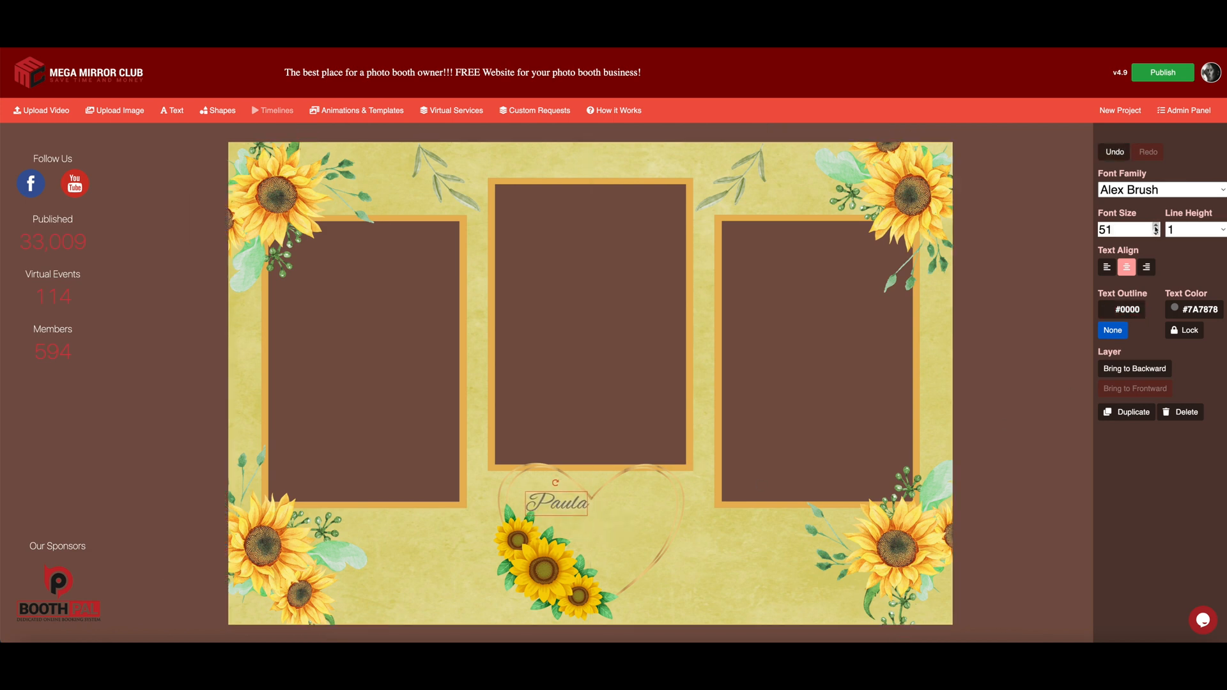
left_click(1156, 226)
left_click(1157, 226)
left_click(1156, 226)
left_click(1157, 226)
left_click(1157, 226)
left_click(1157, 227)
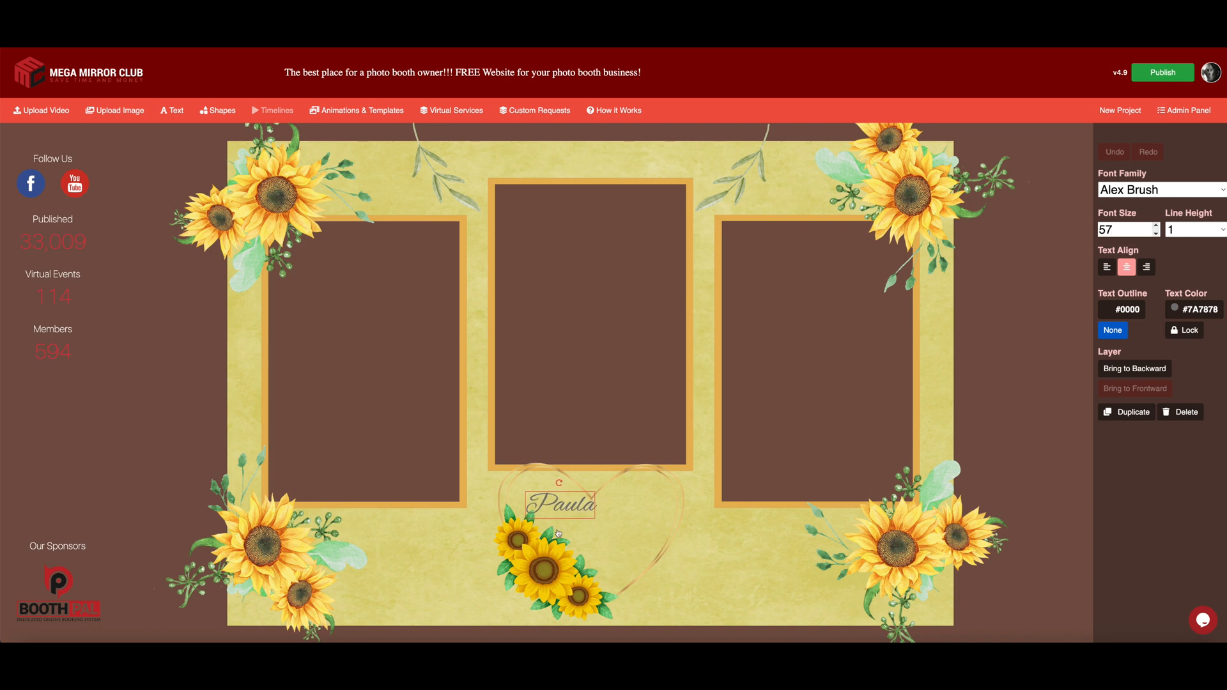
left_click_drag(559, 508, 549, 510)
left_click(1168, 187)
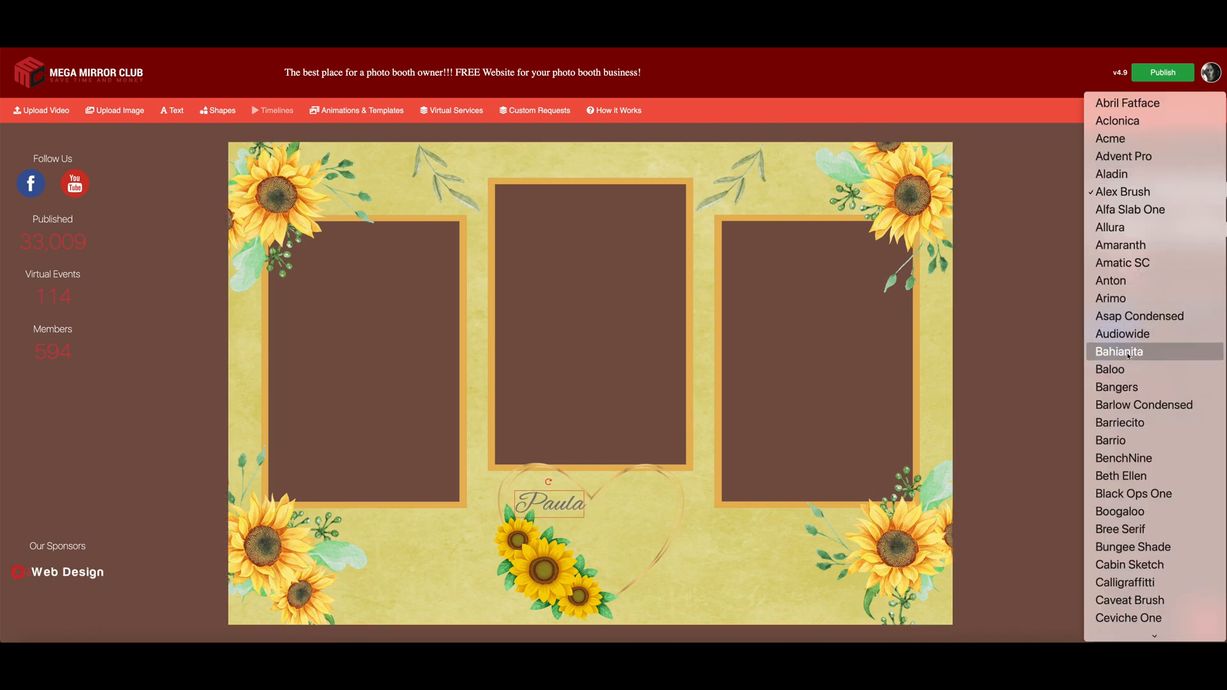
scroll(1134, 349, "down", 20)
scroll(1130, 355, "up", 5)
scroll(1130, 357, "up", 20)
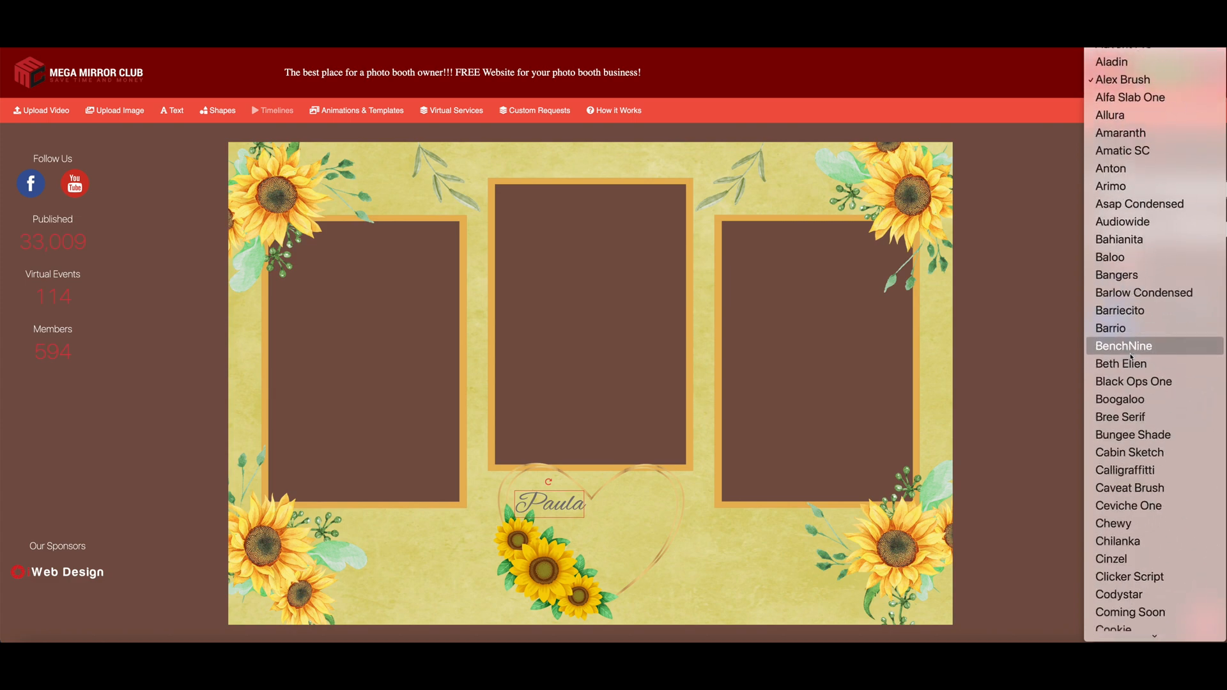
left_click(1023, 229)
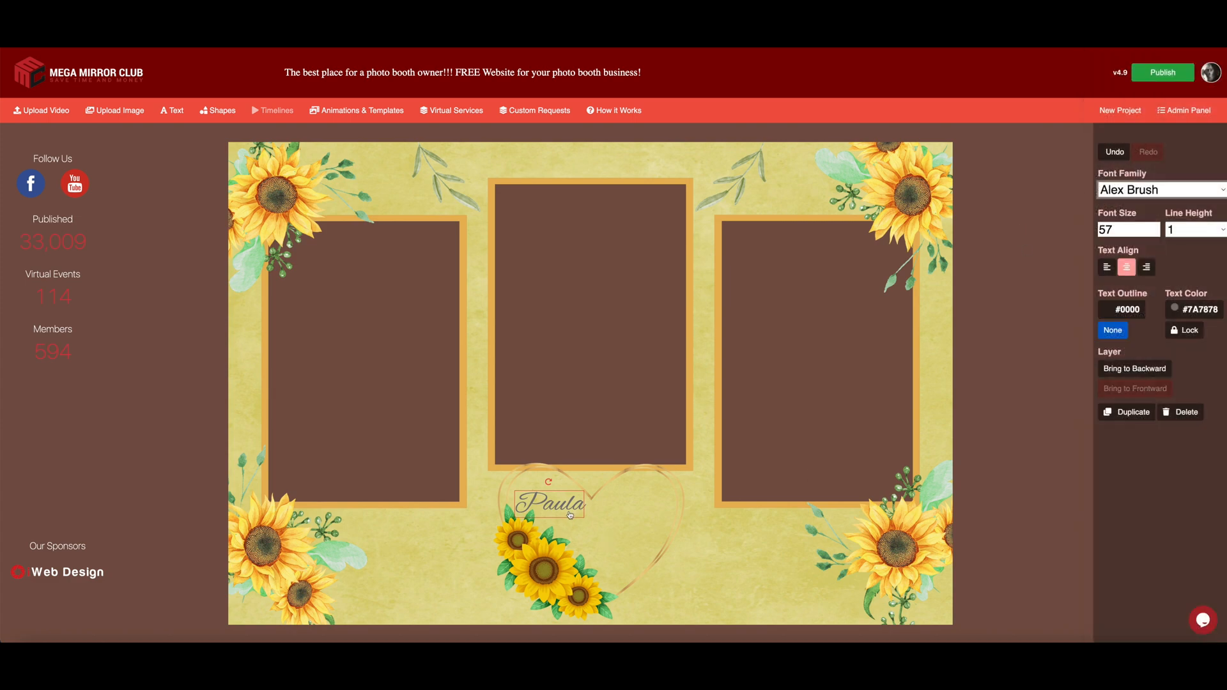
Step: Duplicate the name text, place the copy lower inside the heart and change its wording to "&"
left_click_drag(571, 515, 571, 516)
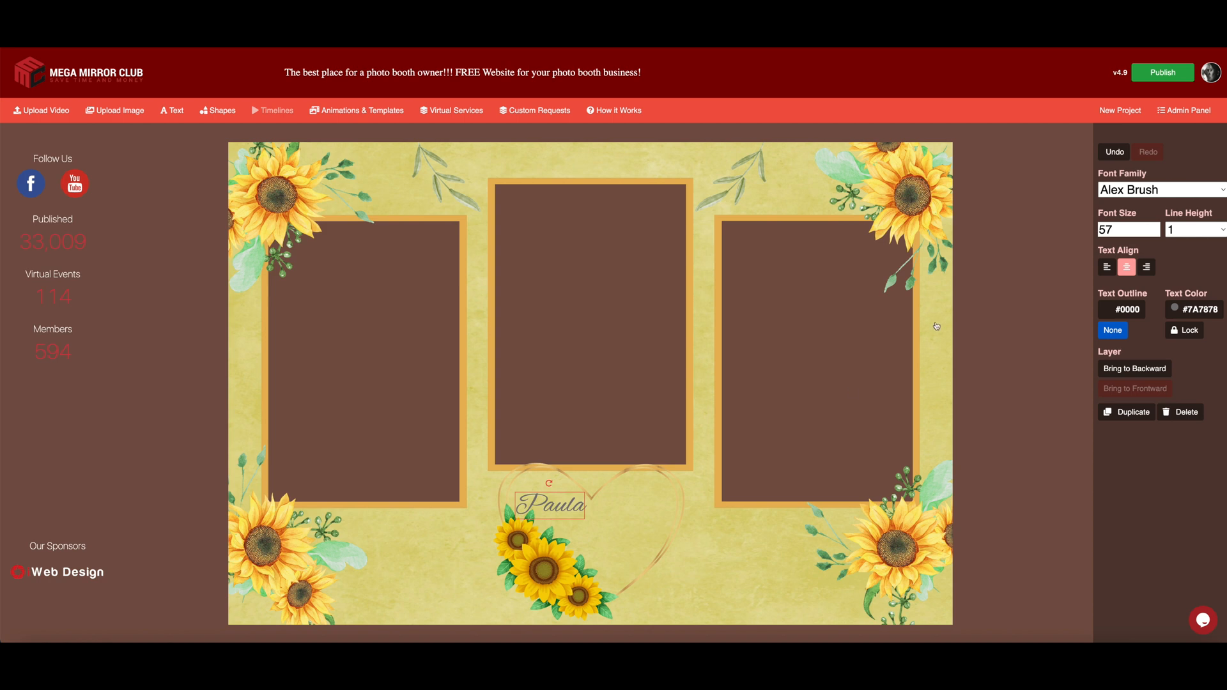
left_click(1127, 411)
left_click_drag(547, 526, 608, 528)
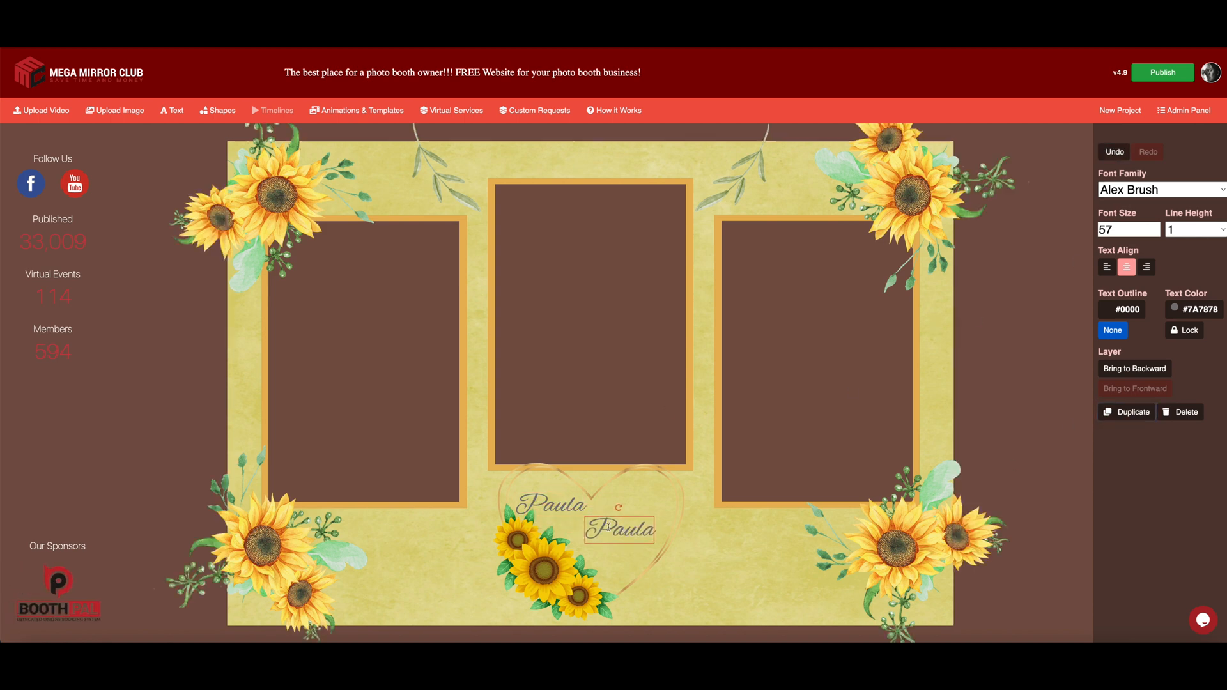
double_click(586, 529)
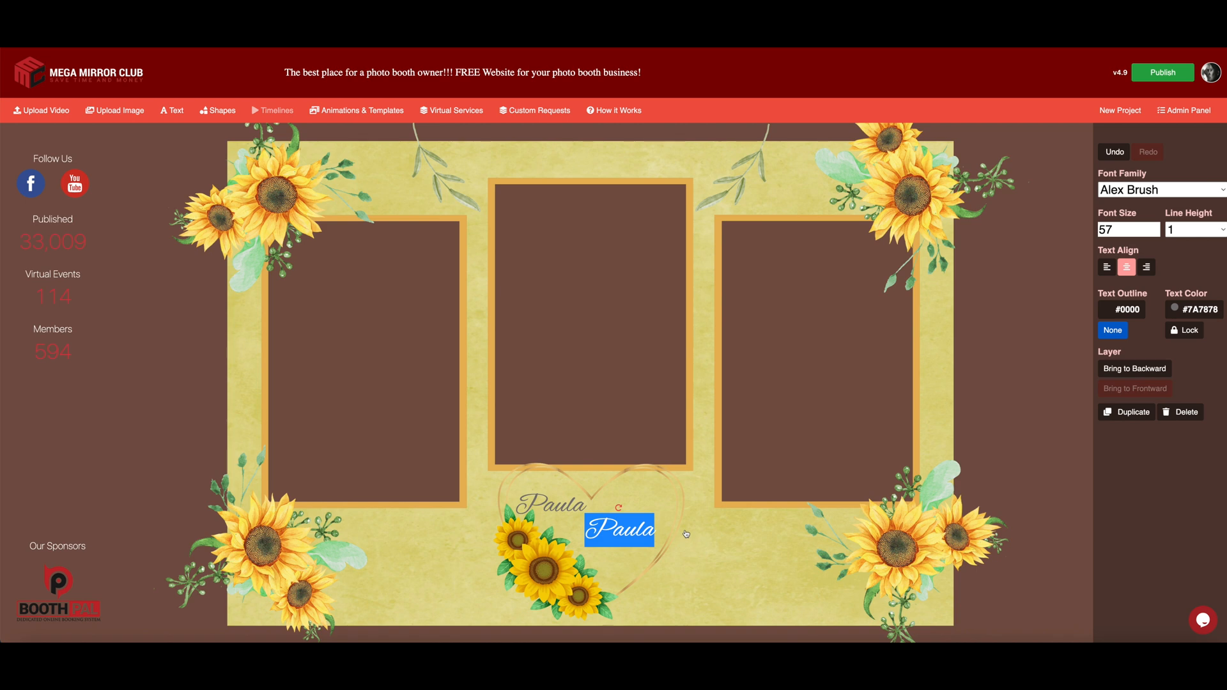
type("&")
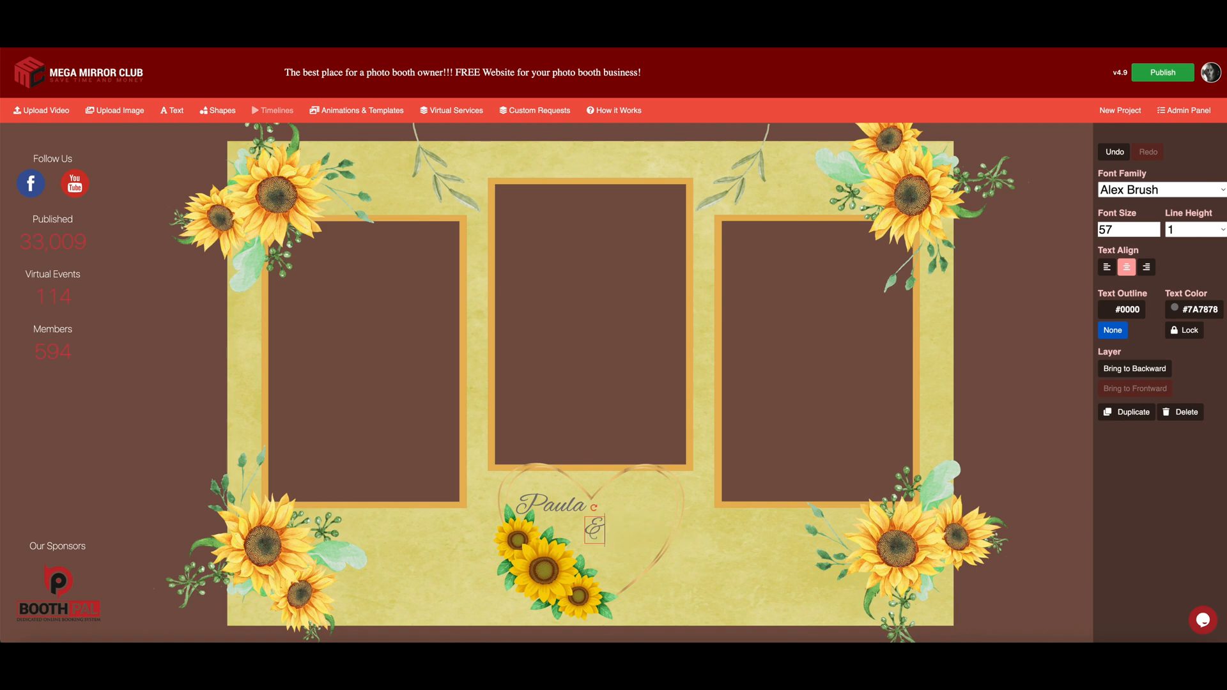
Step: Set the ampersand's font size to 180 and position it in the heart's middle, just after the name
left_click(1156, 227)
left_click_drag(1128, 229, 1097, 232)
type("200")
left_click_drag(1114, 229, 1097, 231)
type("180")
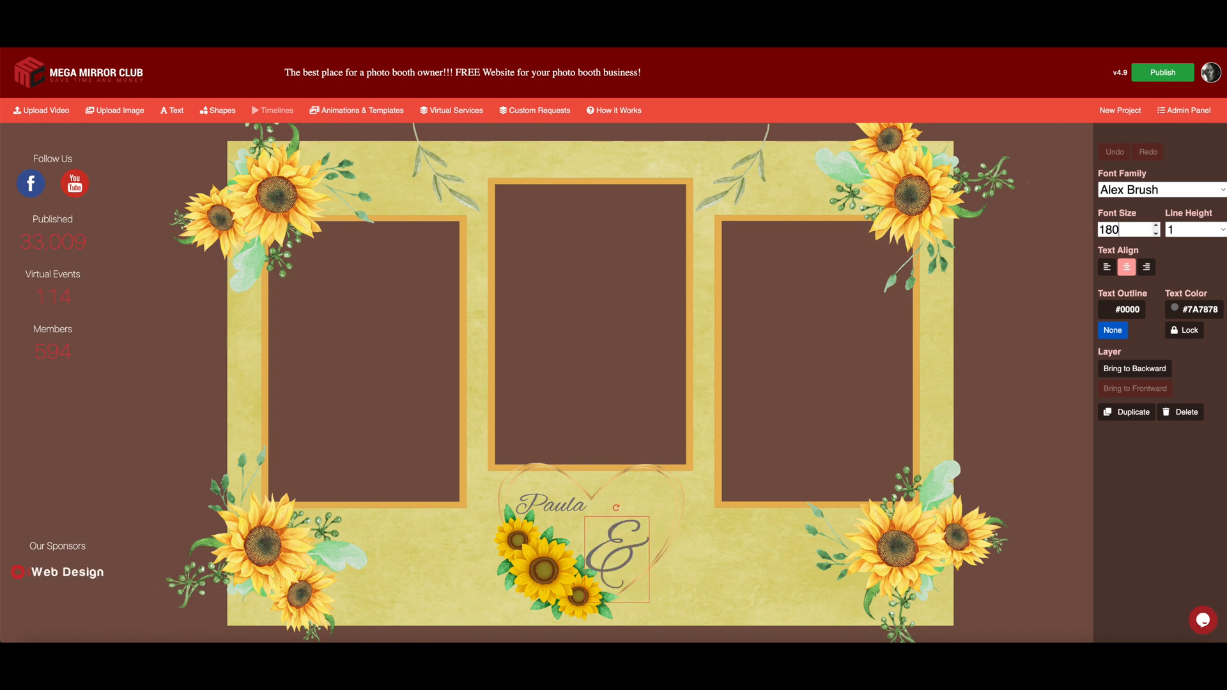
left_click_drag(592, 530, 569, 509)
left_click_drag(599, 525, 597, 524)
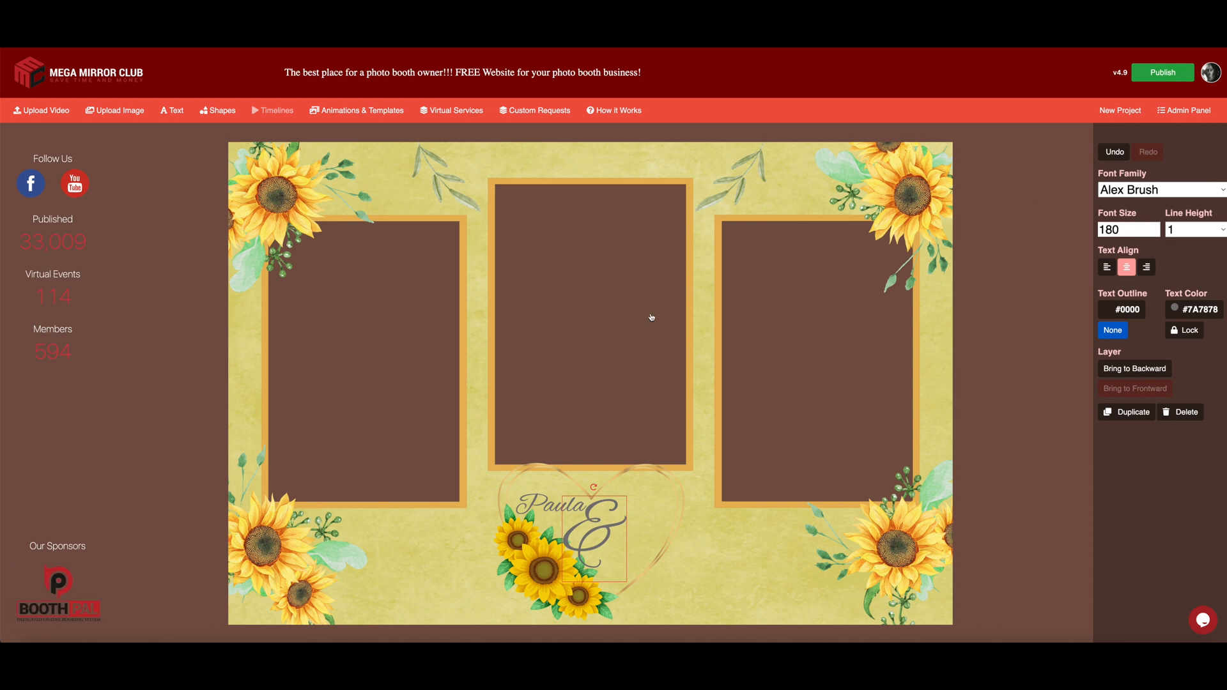
Step: Duplicate the name text, place the copy below the ampersand inside the heart's lower part, and change its wording to the partner's first name
left_click(540, 508)
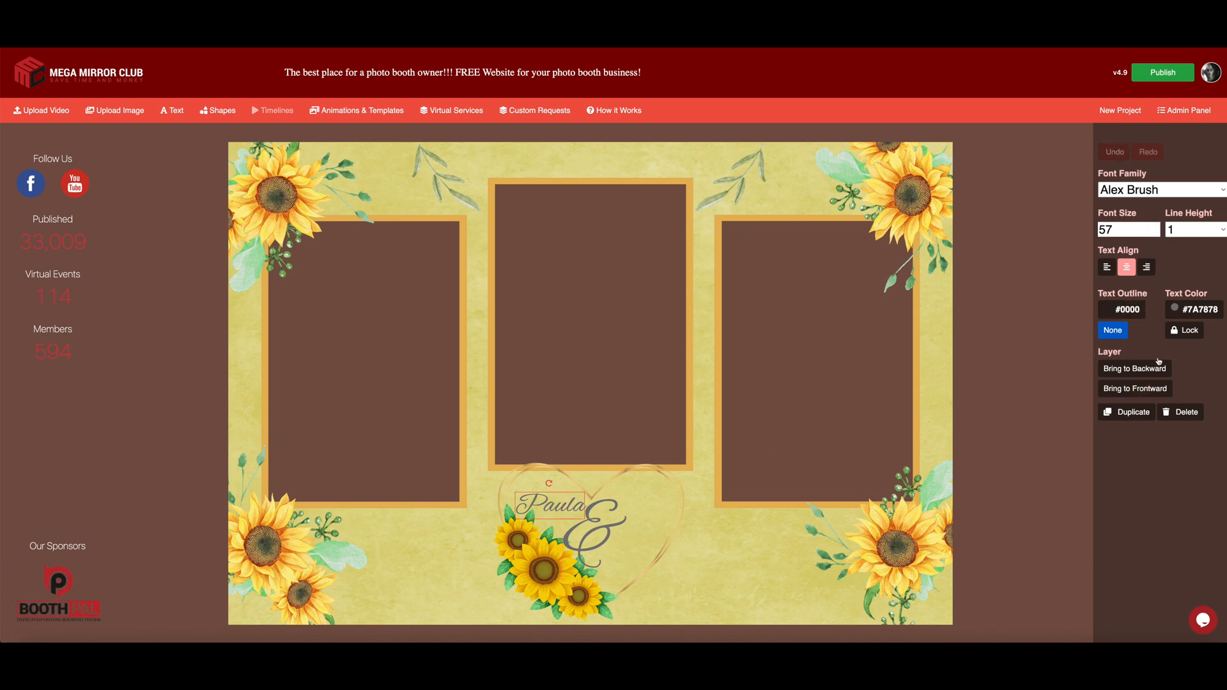
left_click(1121, 419)
left_click_drag(574, 517, 650, 550)
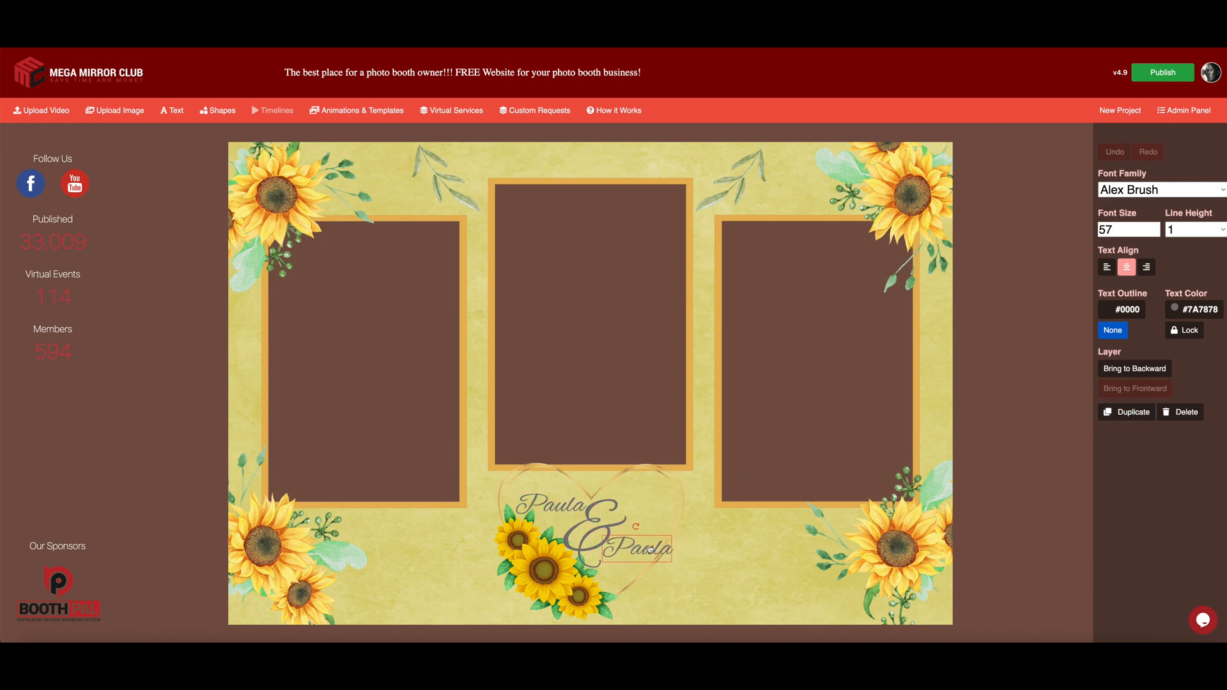
double_click(675, 552)
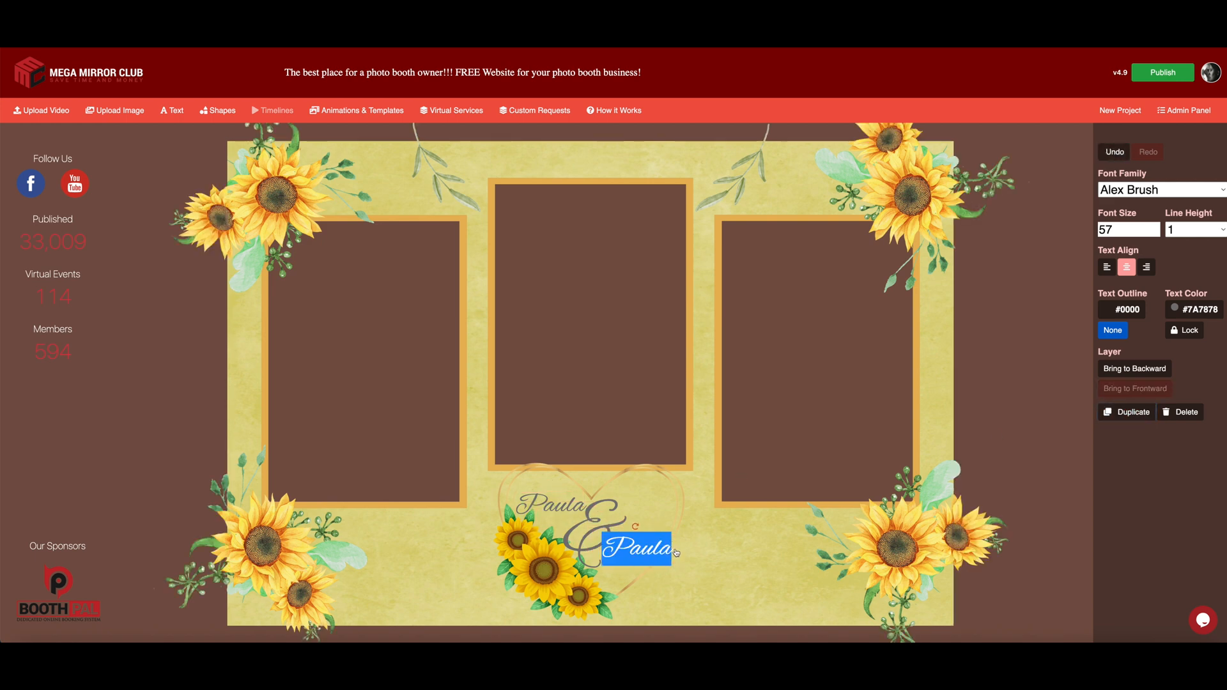
type("Mike")
left_click(713, 547)
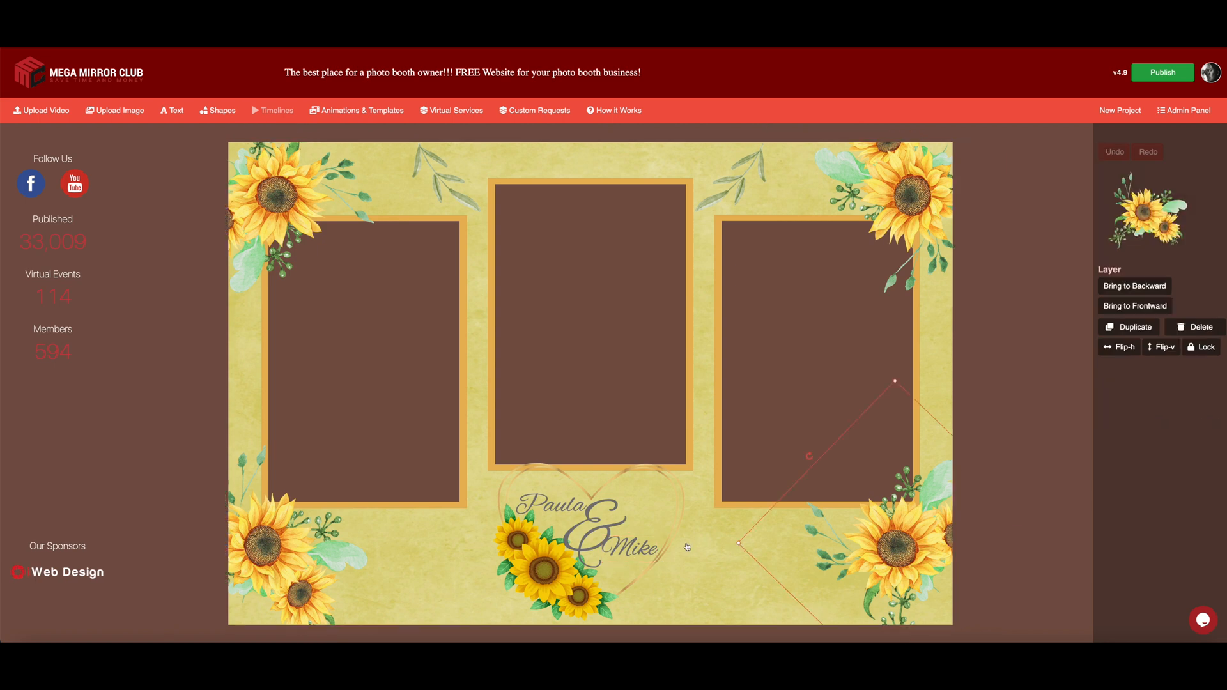
left_click_drag(641, 551, 634, 560)
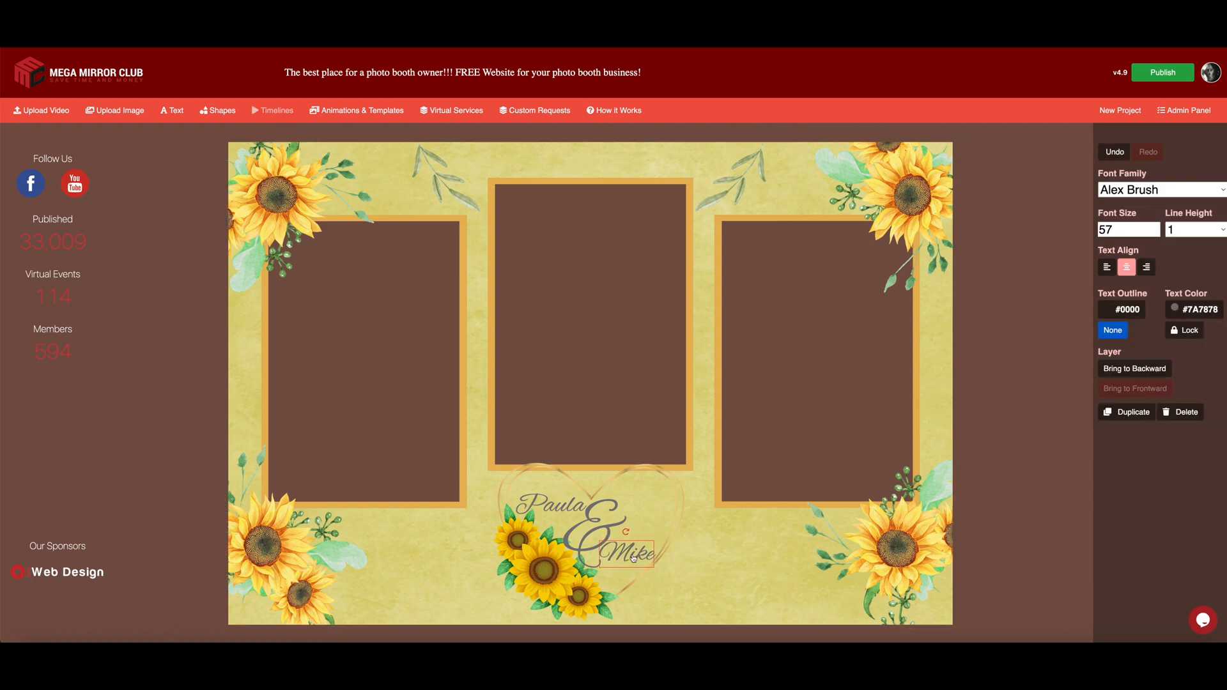
Step: Set the upper name's text color to the golden brown #c98f56 and copy its hex code
left_click(594, 529)
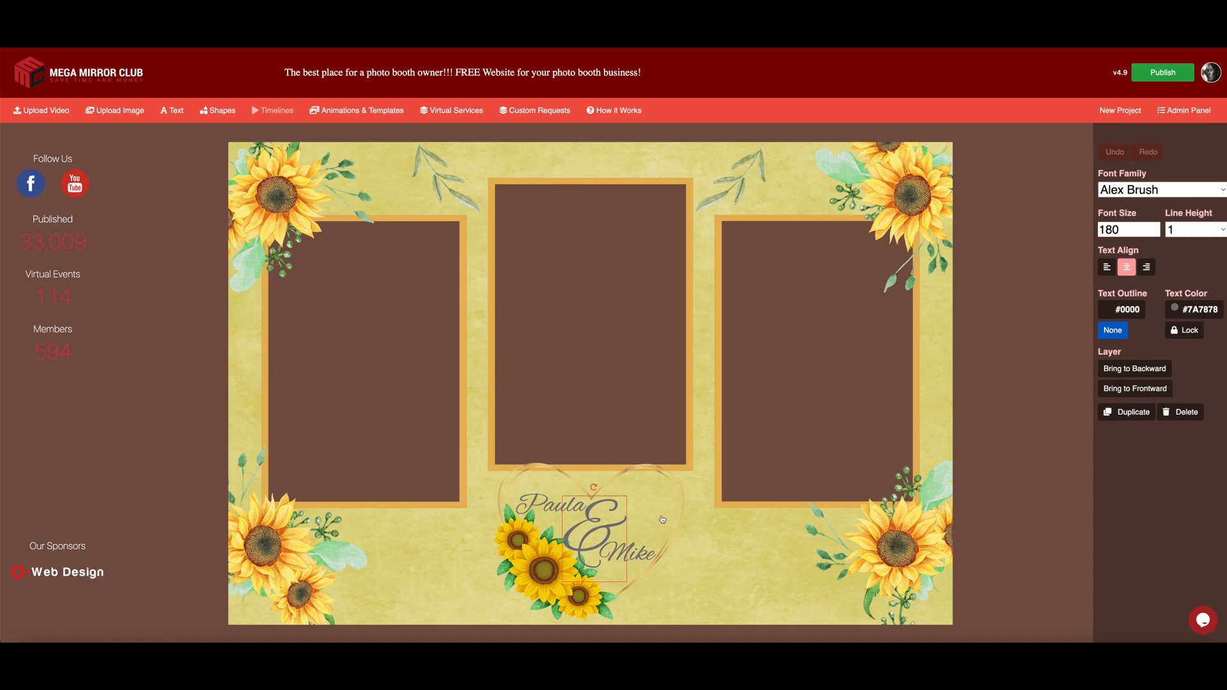
left_click(552, 513)
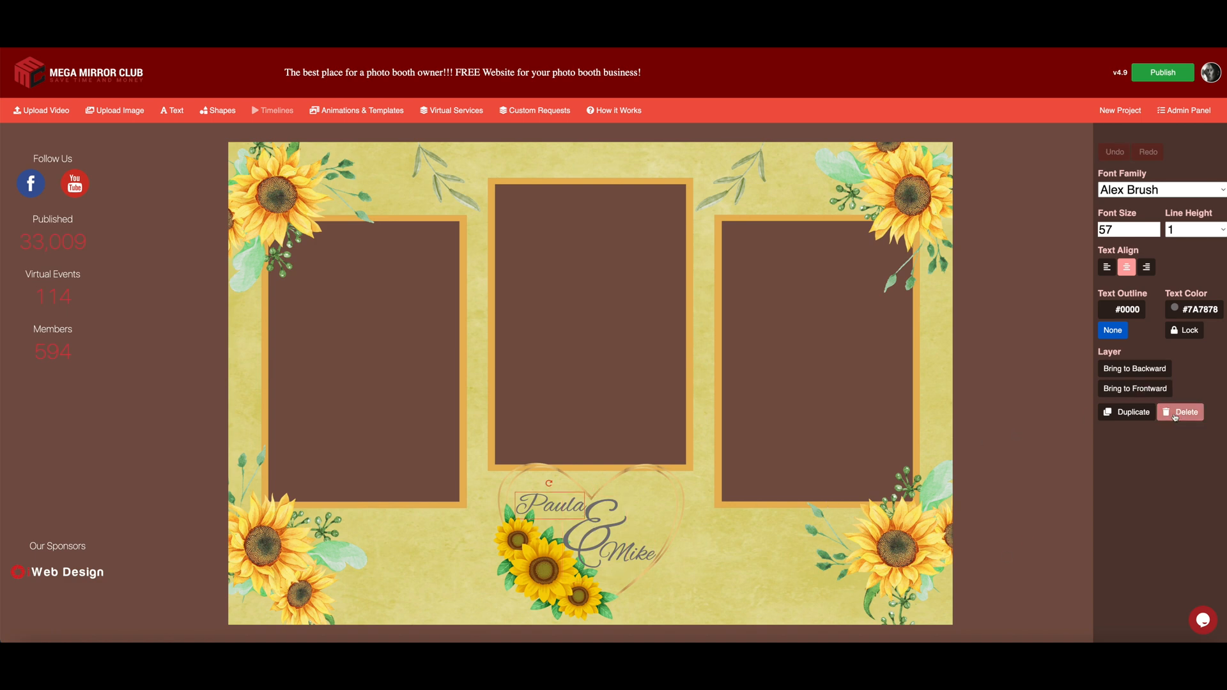
left_click(1196, 314)
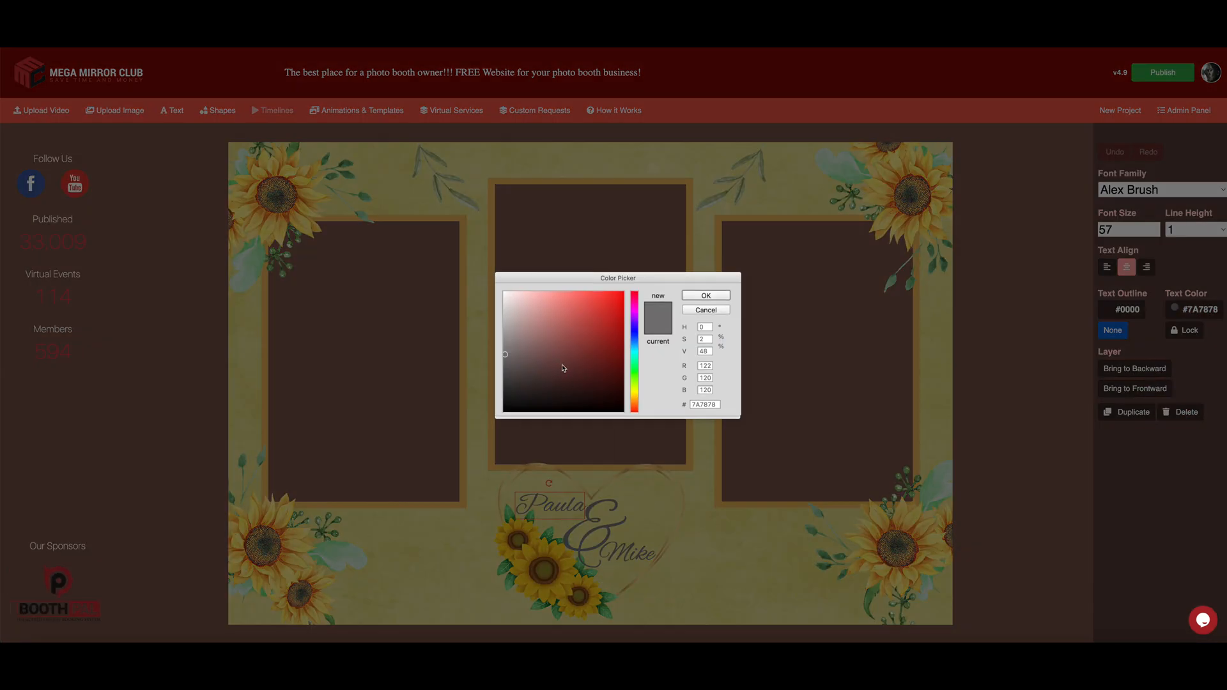
left_click(636, 395)
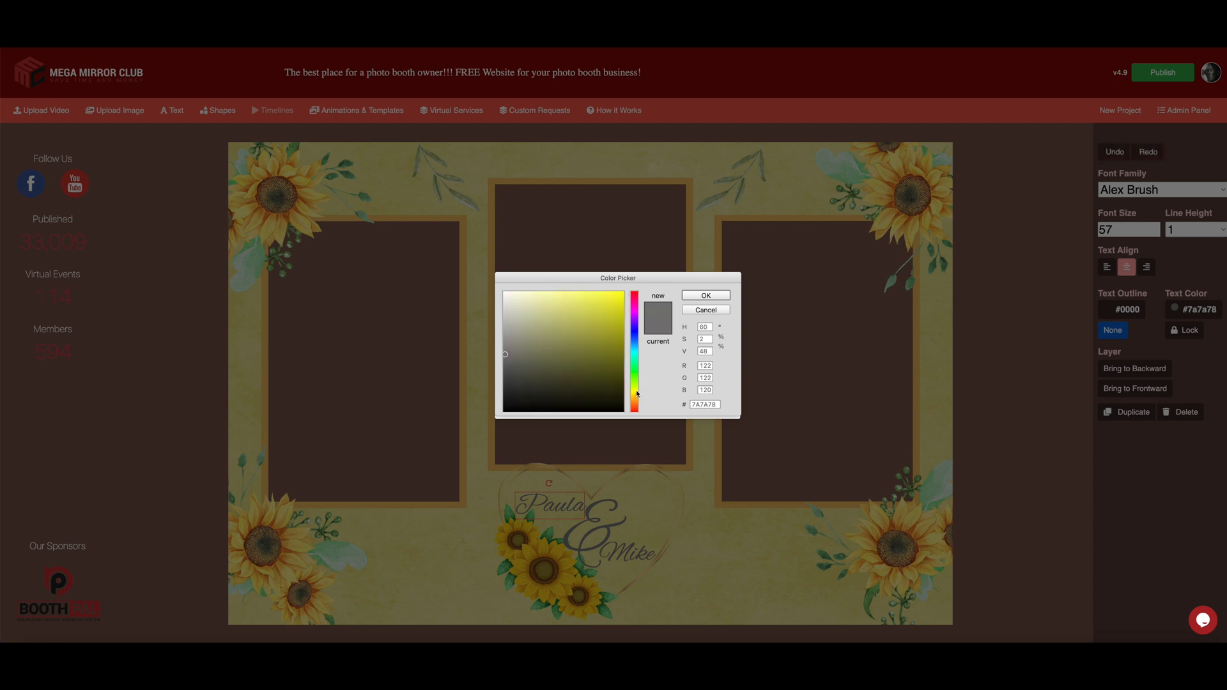
left_click(632, 404)
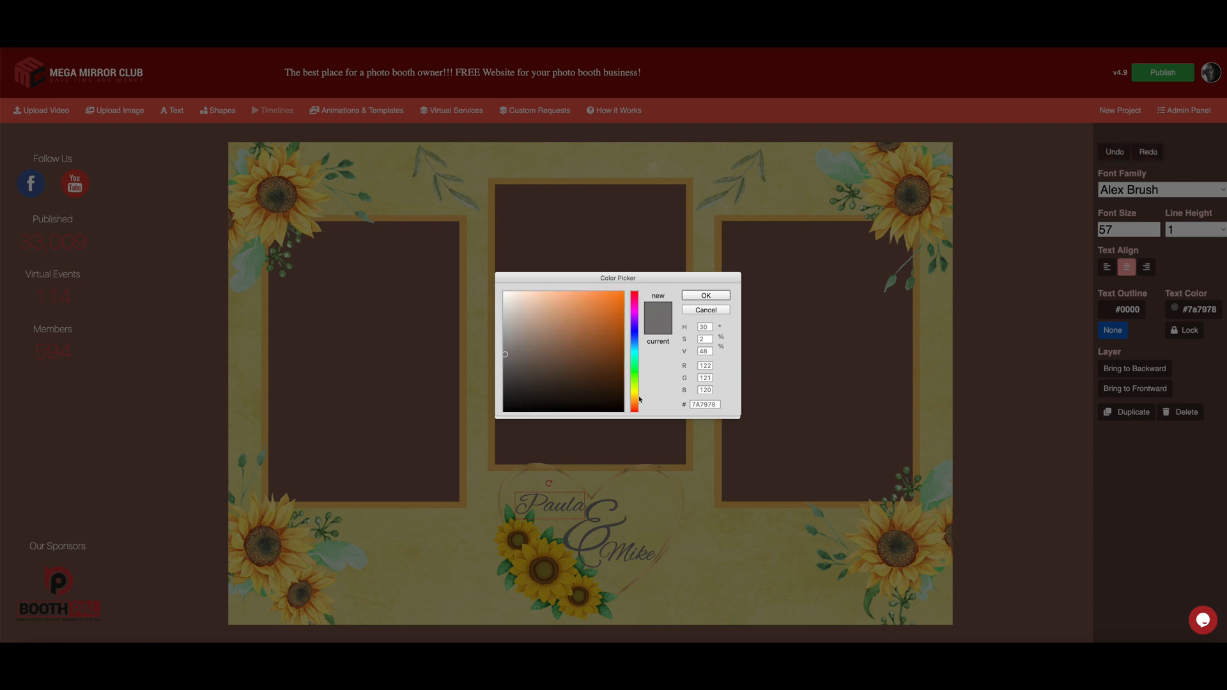
left_click(635, 395)
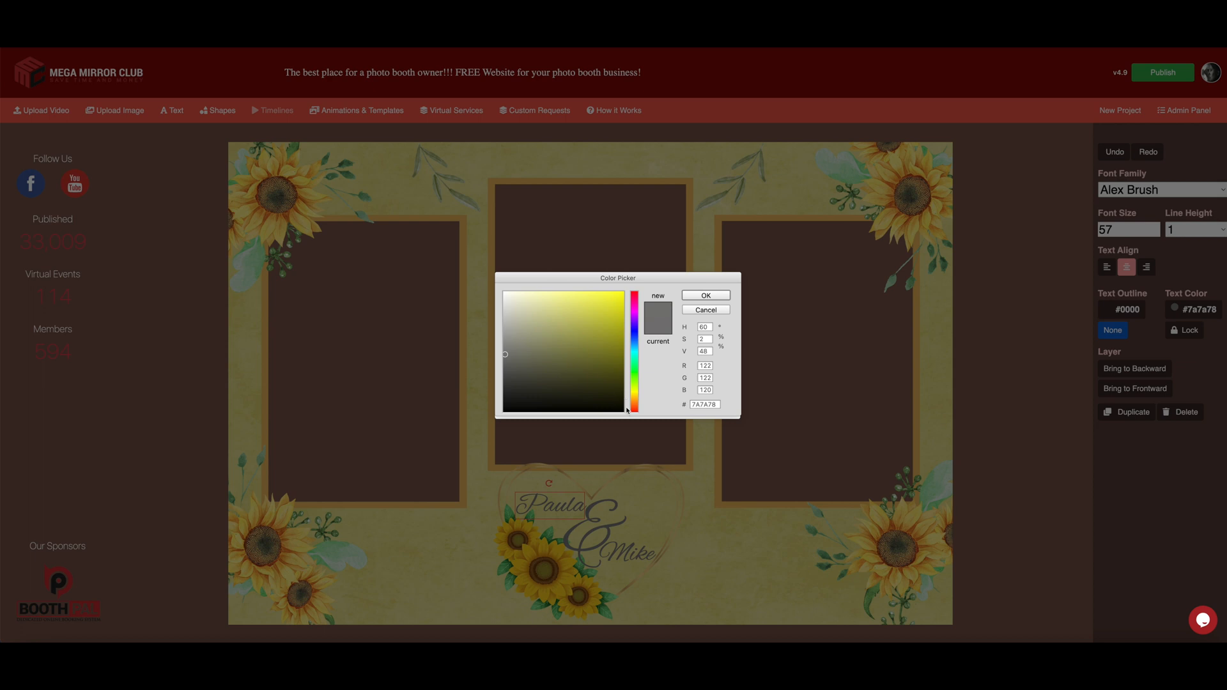
left_click(633, 404)
left_click(572, 317)
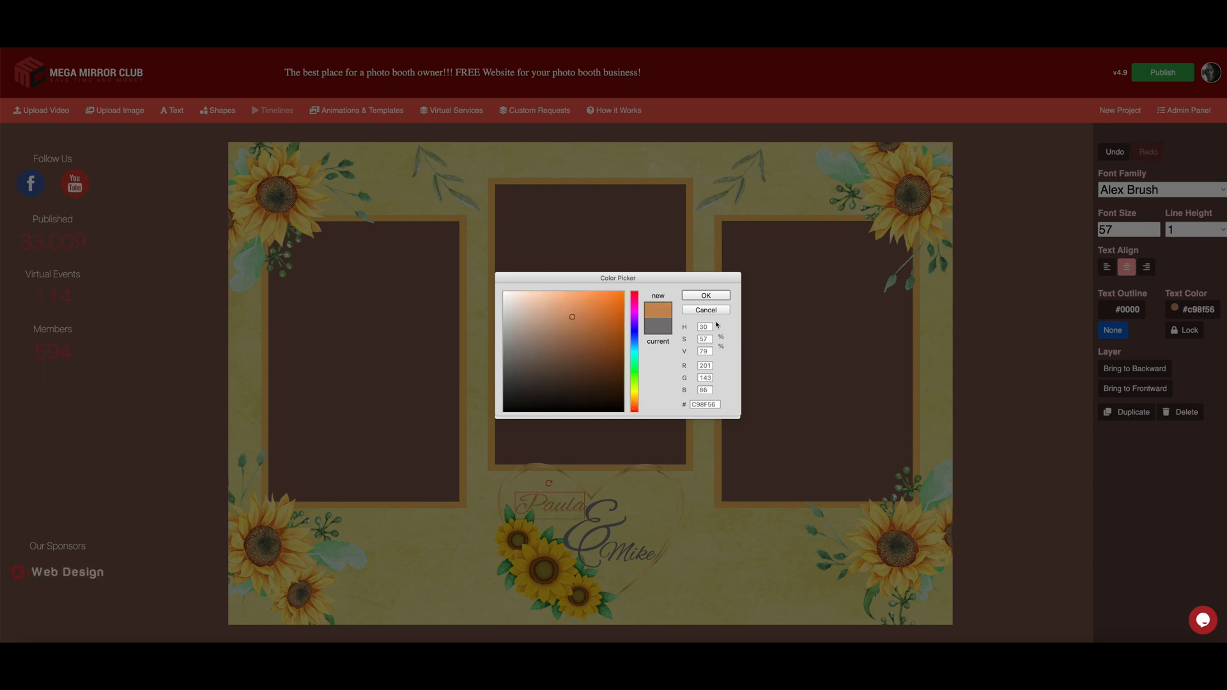
left_click_drag(718, 404, 682, 406)
left_click(712, 295)
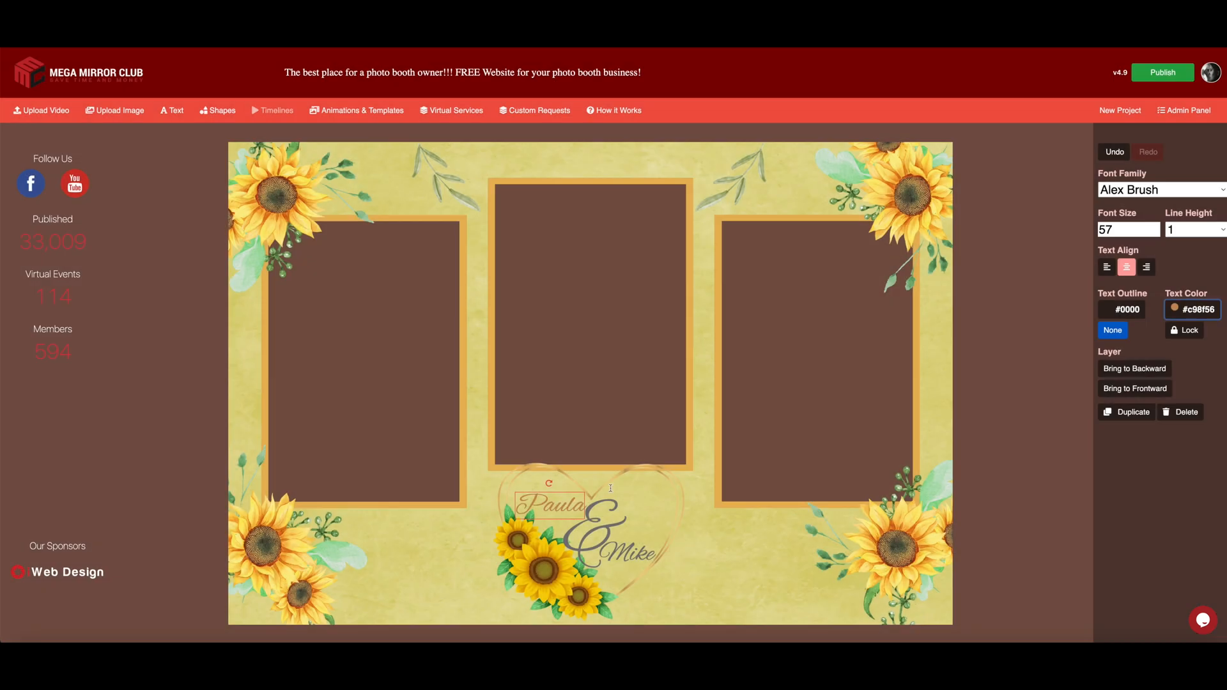
Step: Apply the copied color #c98f56 to the ampersand
left_click(596, 528)
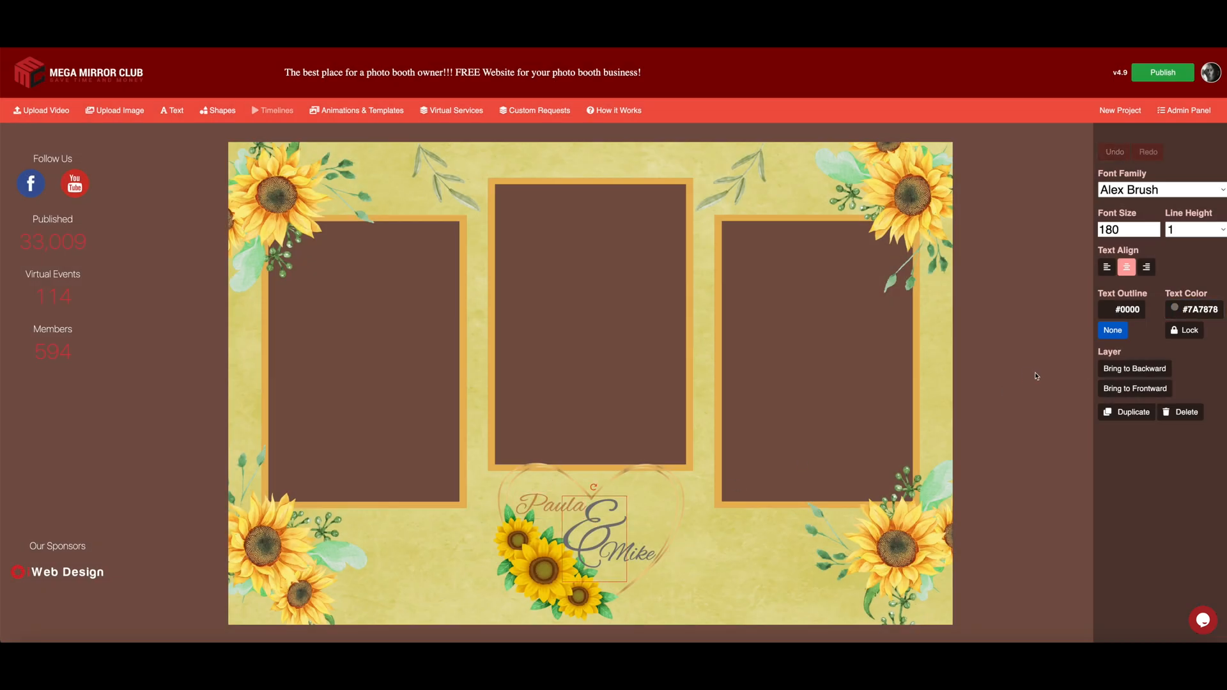
left_click(1199, 310)
double_click(717, 405)
key("ctrl+v")
left_click(707, 295)
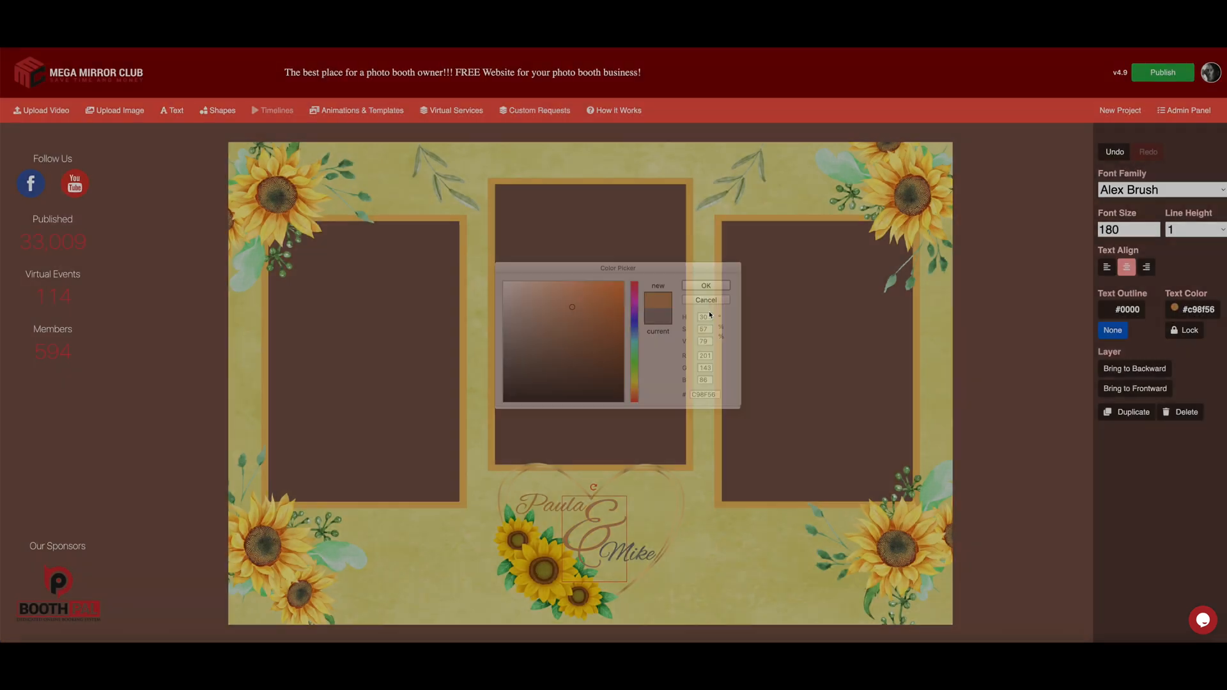
Step: Apply the copied color #c98f56 to the lower name text
left_click(637, 554)
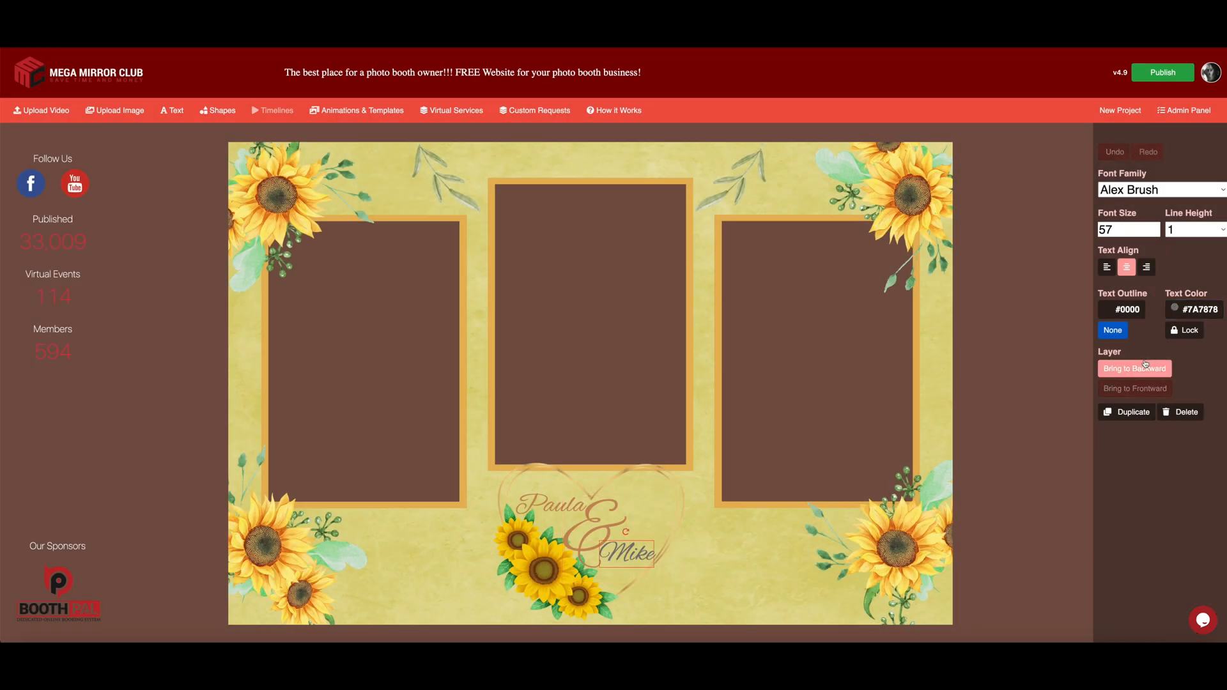
left_click(1196, 309)
left_click_drag(717, 404, 684, 407)
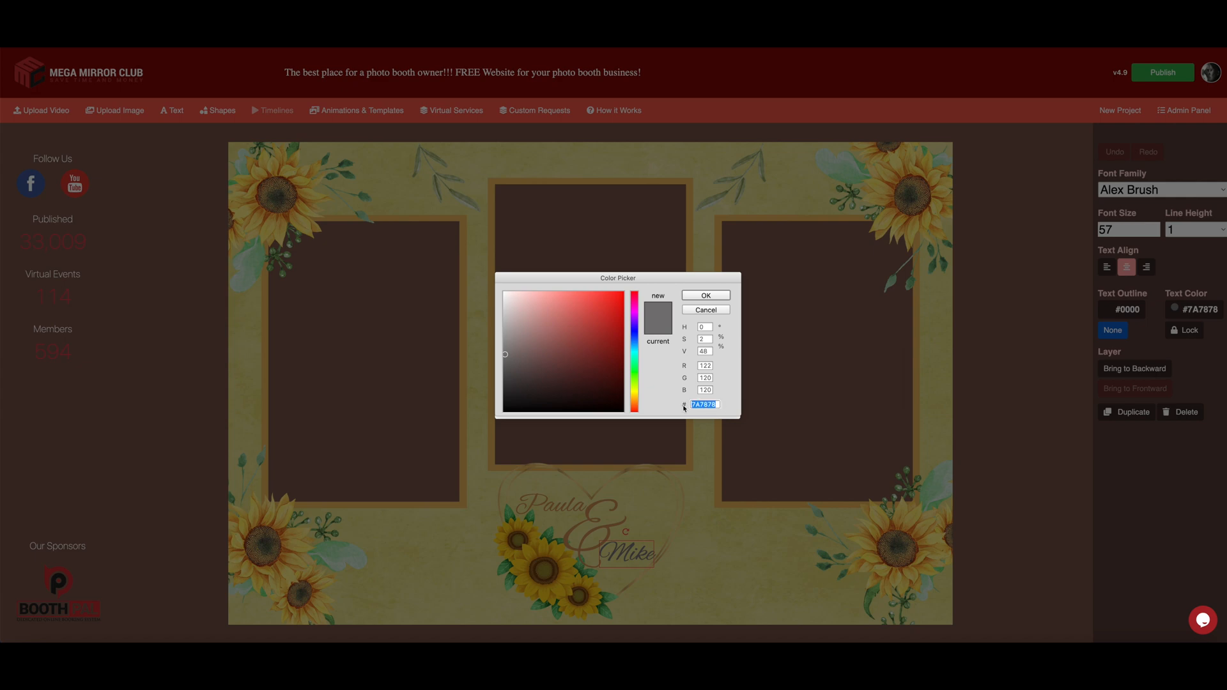
key("ctrl+v")
left_click(706, 295)
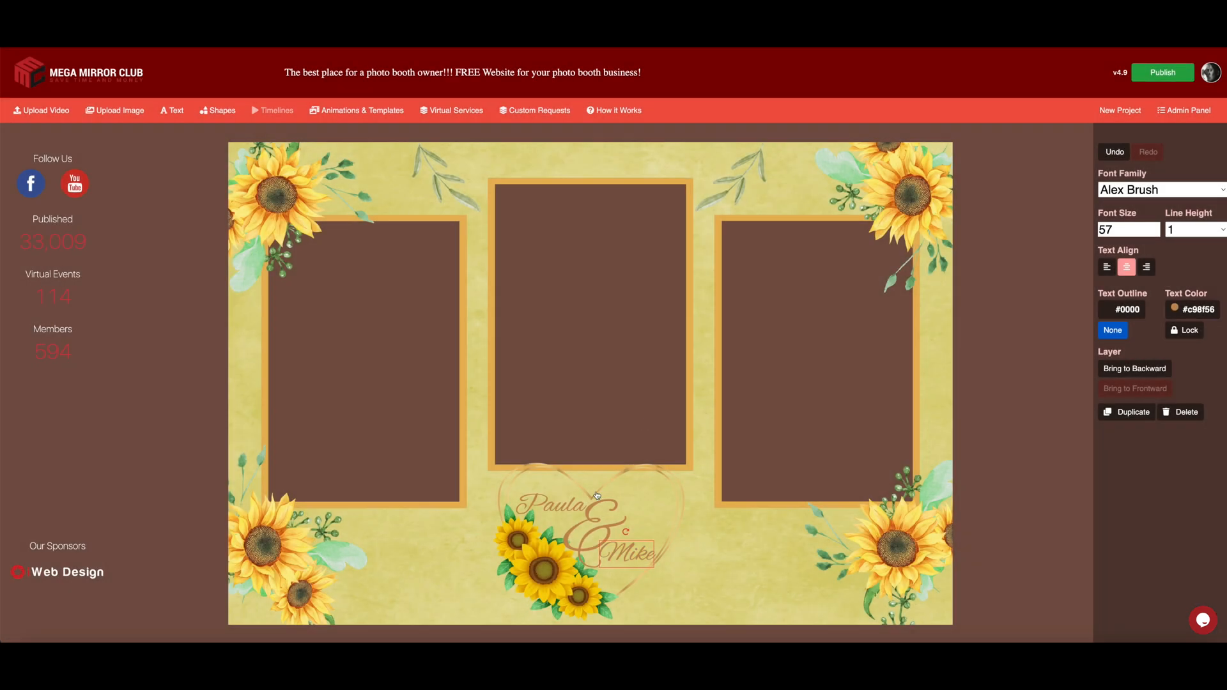
Step: Try a near-black text outline, #060101, on the upper name
left_click(565, 505)
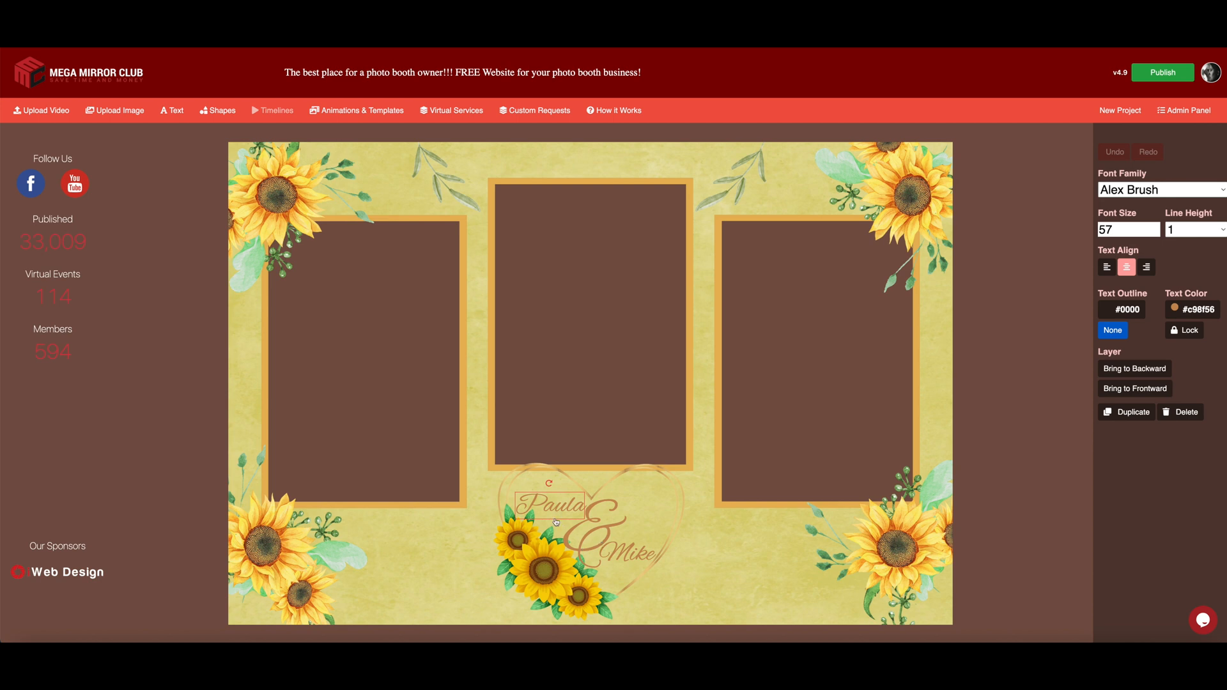
left_click(1128, 309)
left_click(614, 413)
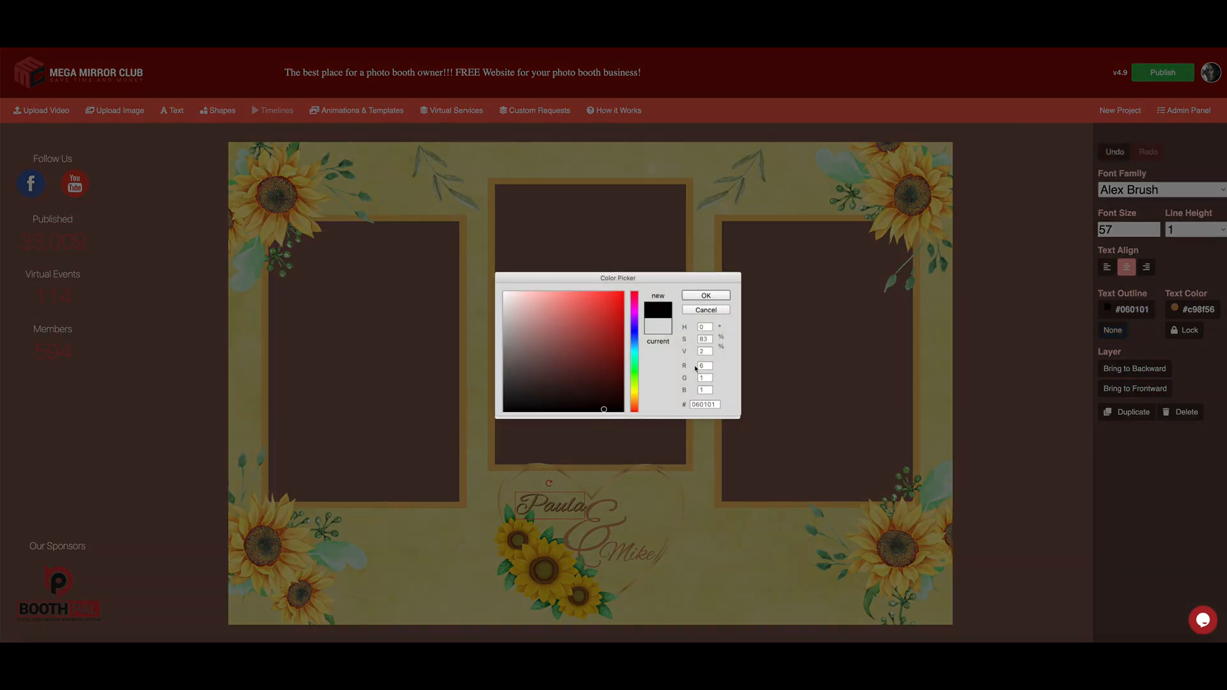
left_click(706, 296)
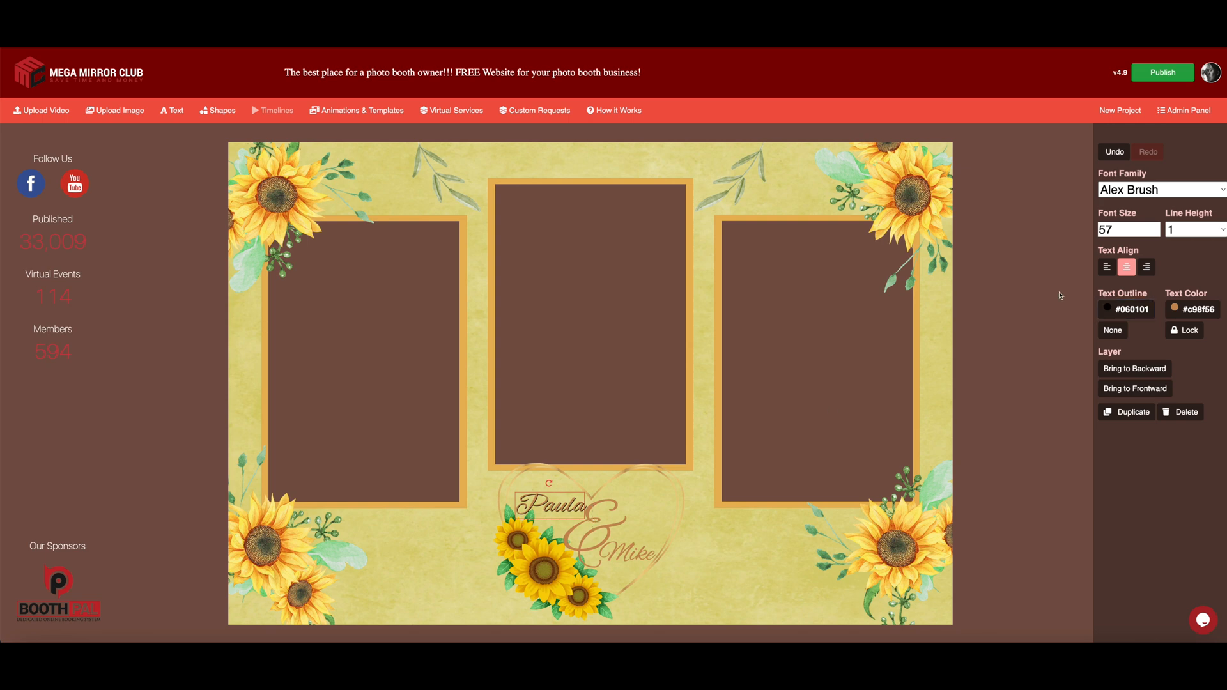
Step: Set the upper name's text outline to the near-white #fffbfb
left_click(1112, 309)
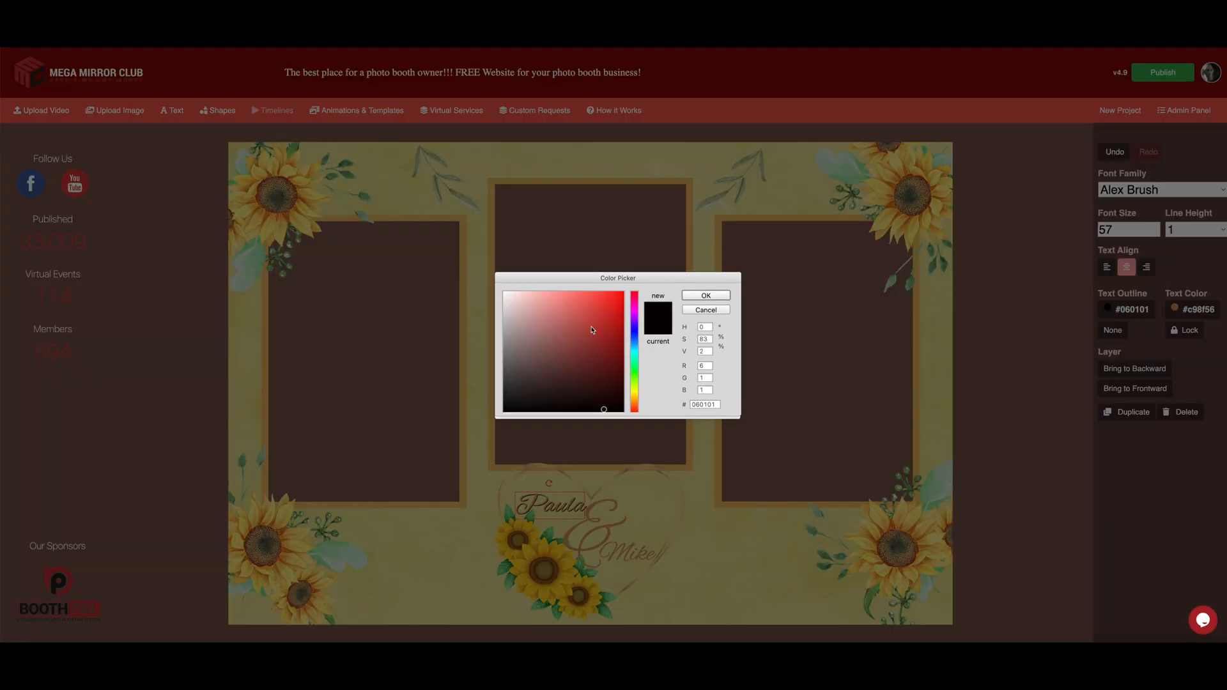
left_click(509, 356)
left_click_drag(511, 337, 505, 296)
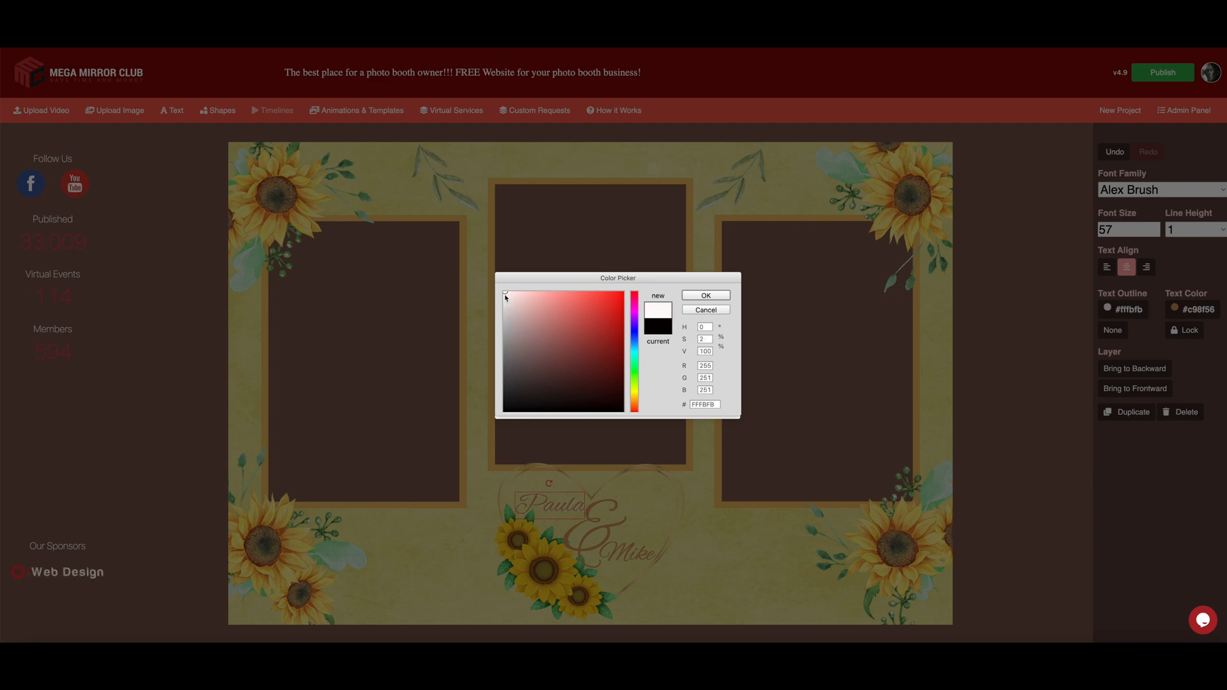
left_click(705, 295)
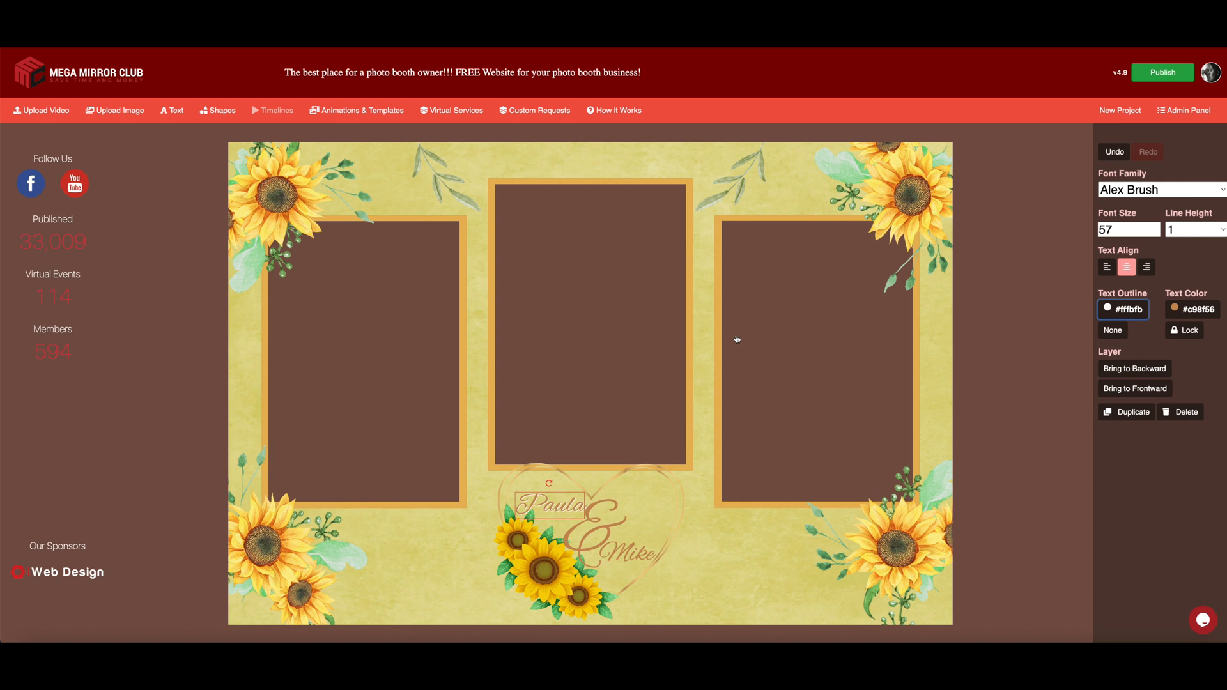
Step: Give the ampersand a near-white text outline, #fbf7f7
left_click(597, 513)
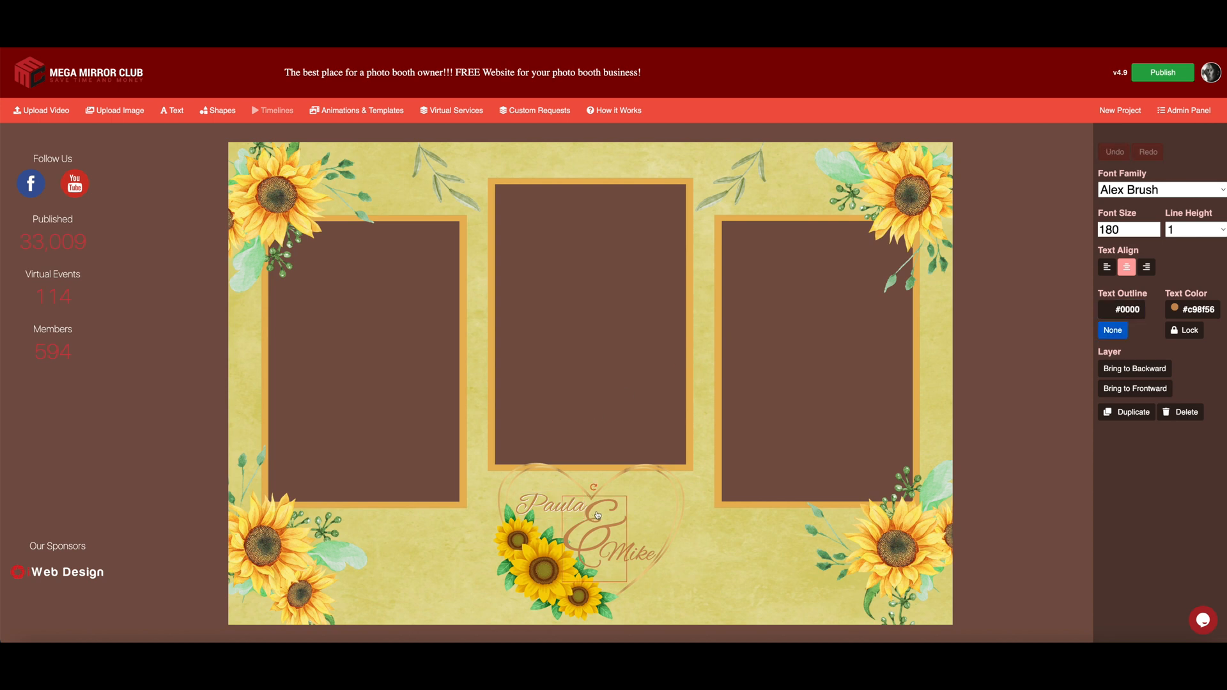
left_click(1128, 310)
left_click(505, 295)
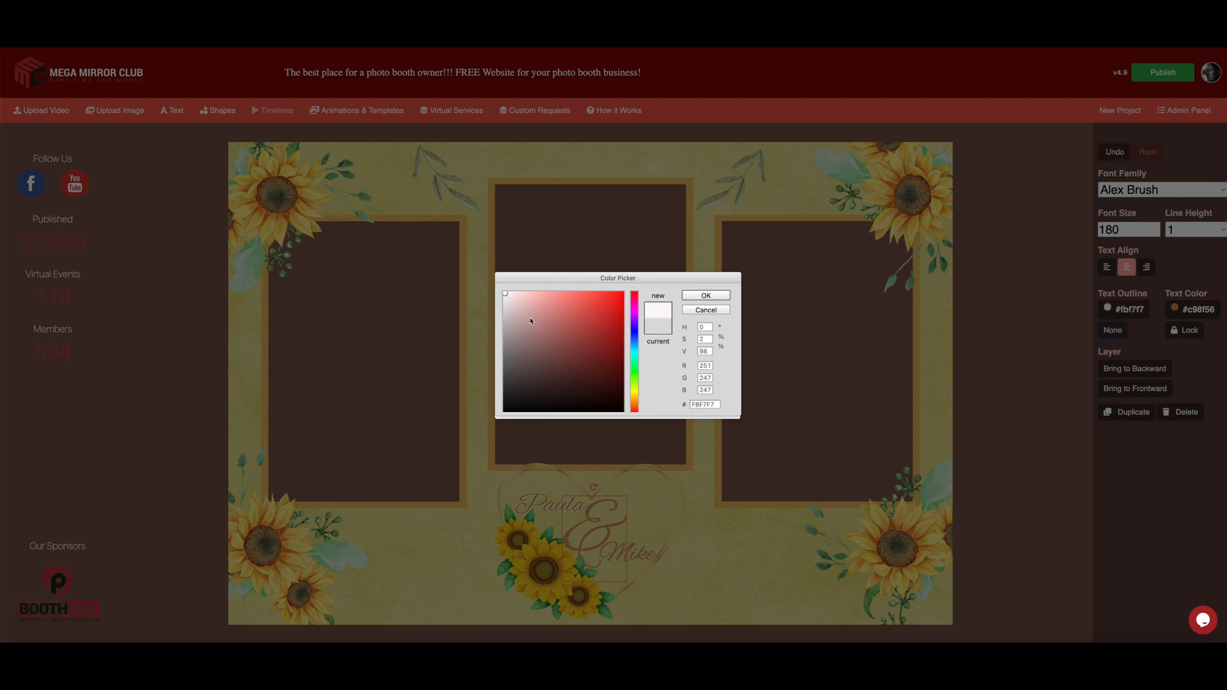
left_click(703, 296)
Step: Give the lower name a near-white text outline, #f9f6f6, and deselect it
left_click(673, 547)
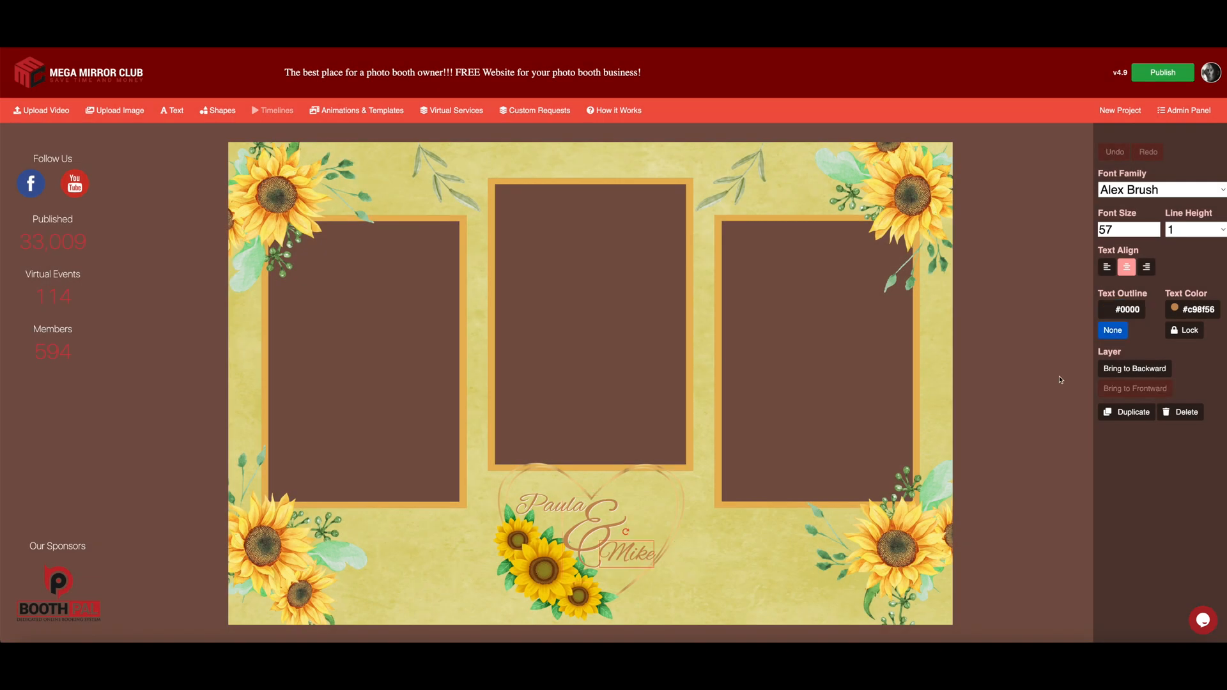
left_click(1125, 303)
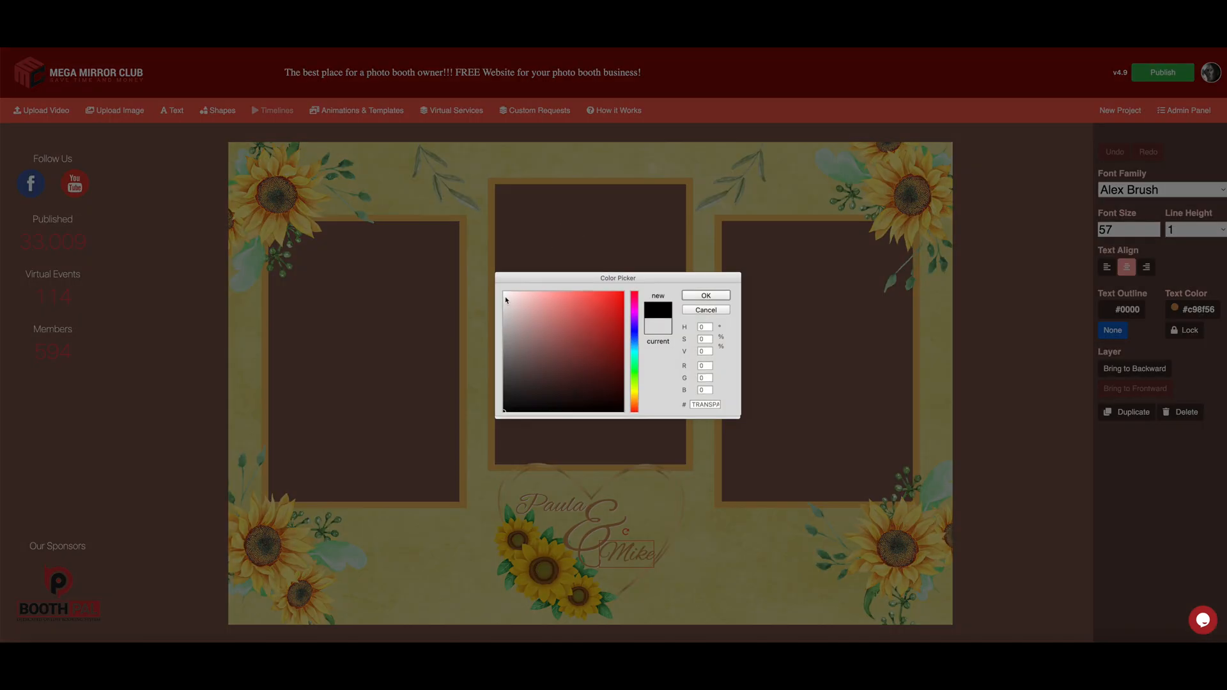
left_click(505, 297)
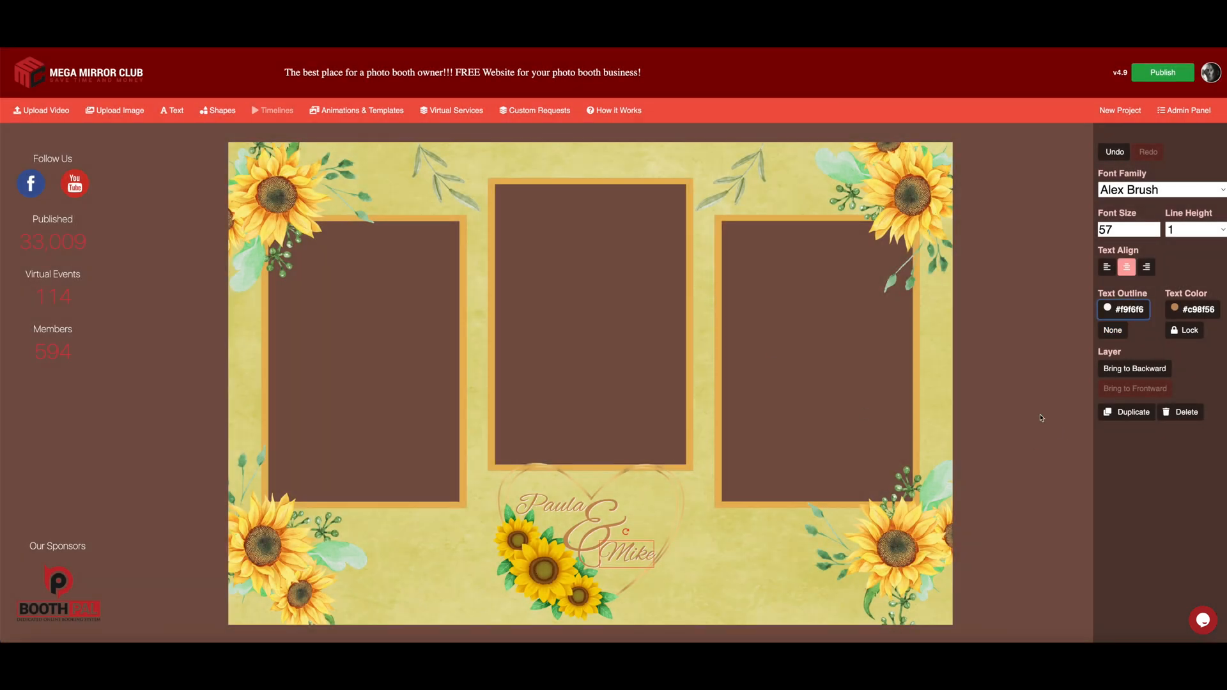
left_click(706, 295)
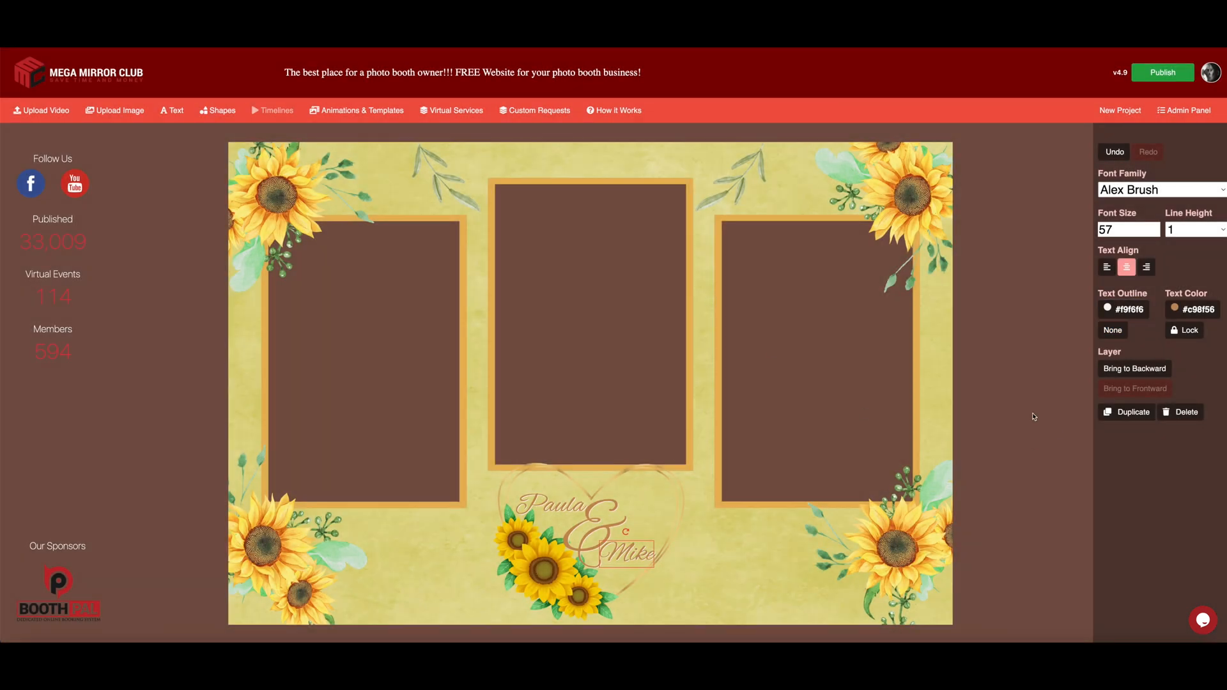
left_click(639, 131)
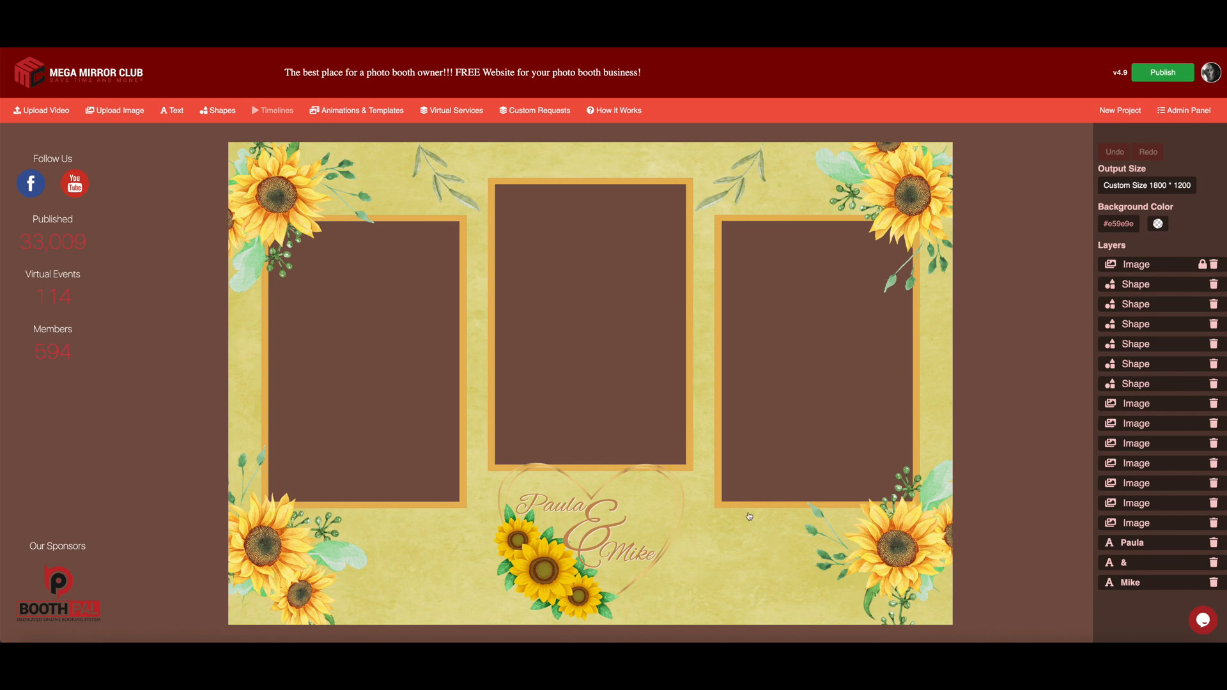
Step: Add a text reading "Aug 9th, 2022" below the right photo frame, between the heart and the corner sunflowers, with font size 24
left_click(172, 110)
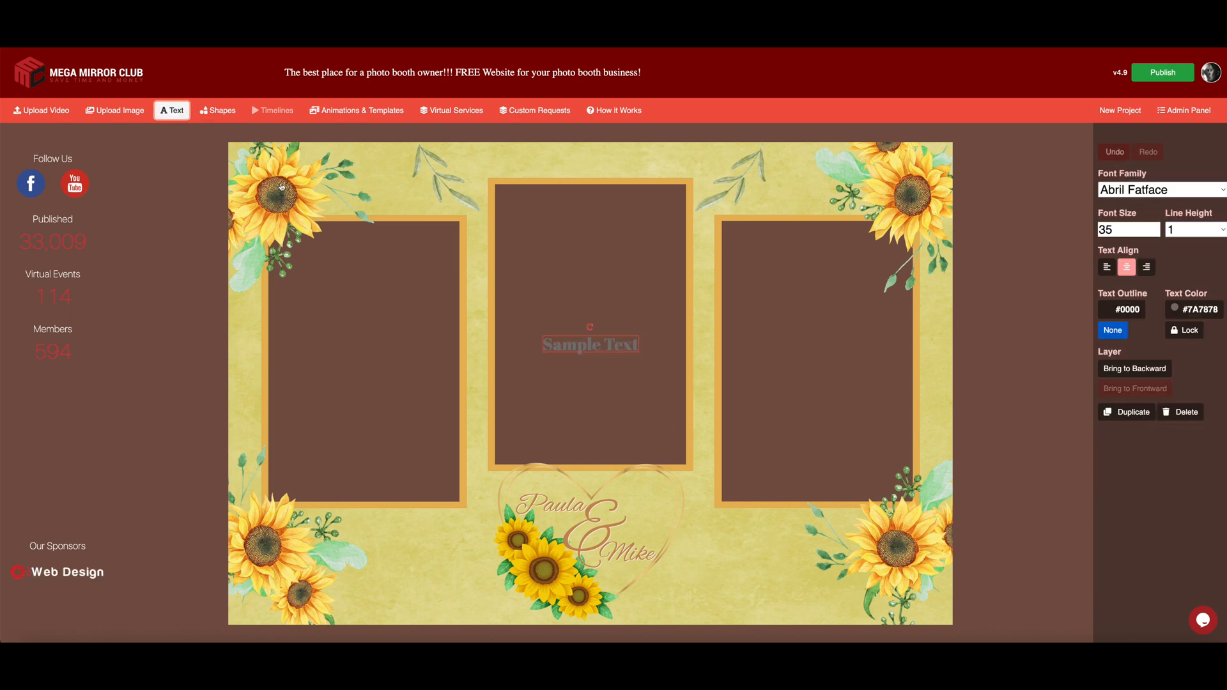
left_click_drag(591, 345, 802, 562)
double_click(717, 565)
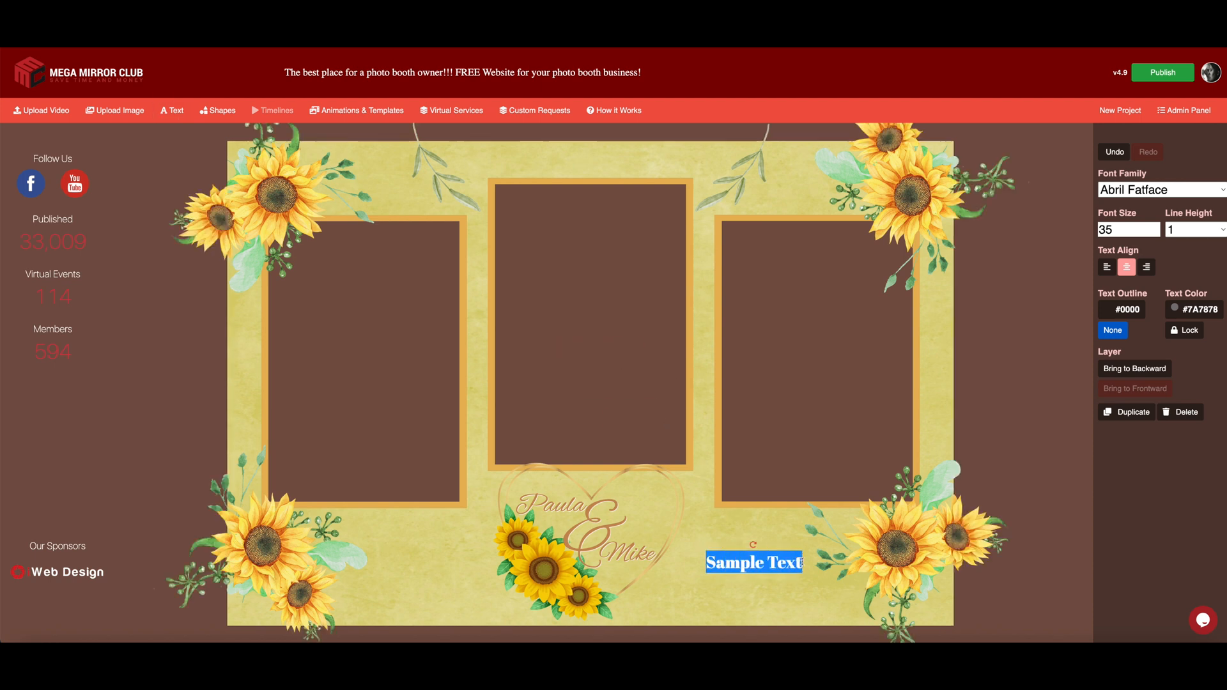
type("Aug 9th, 200")
key("BackSpace")
type("22")
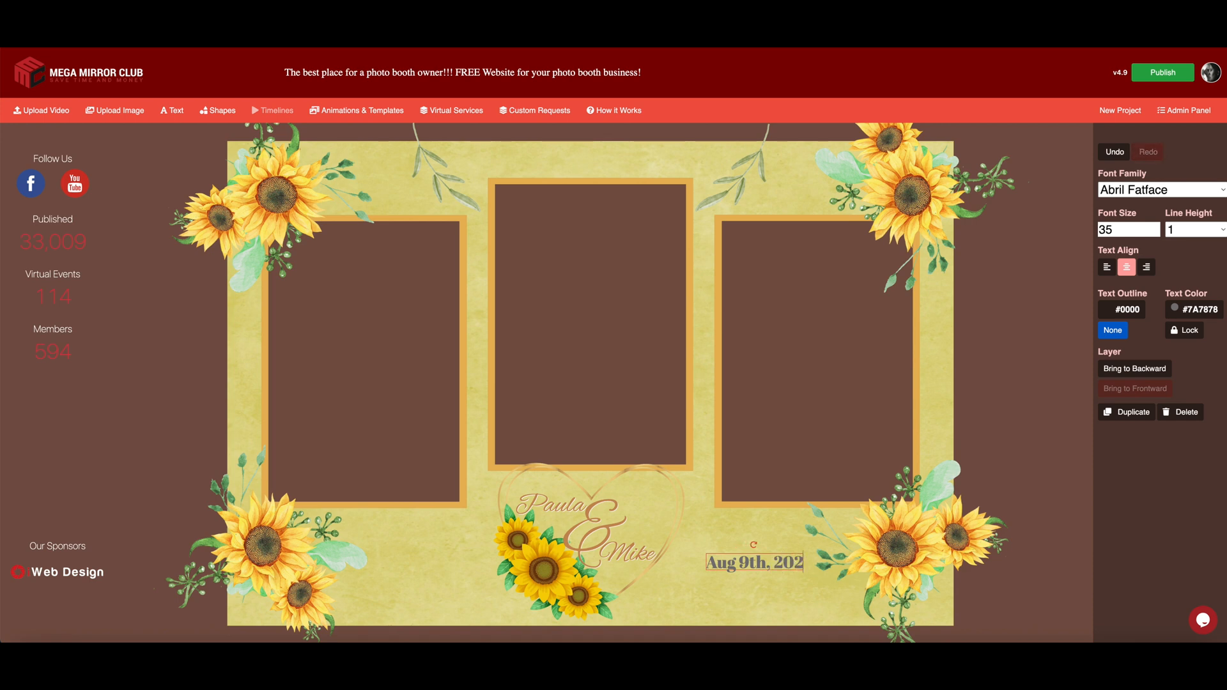
left_click(1155, 234)
left_click(1156, 234)
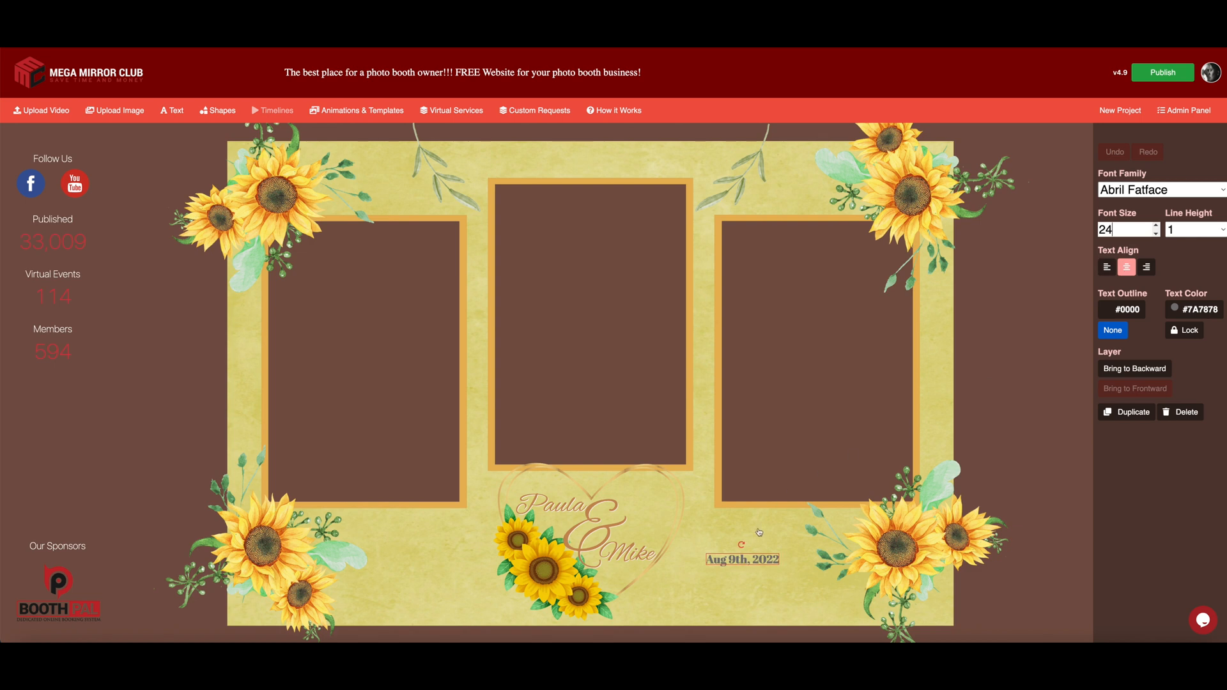
Step: Rotate the date text to read vertically downward and place it in the margin beside the right photo frame, above the corner sunflowers
left_click_drag(757, 564, 765, 521)
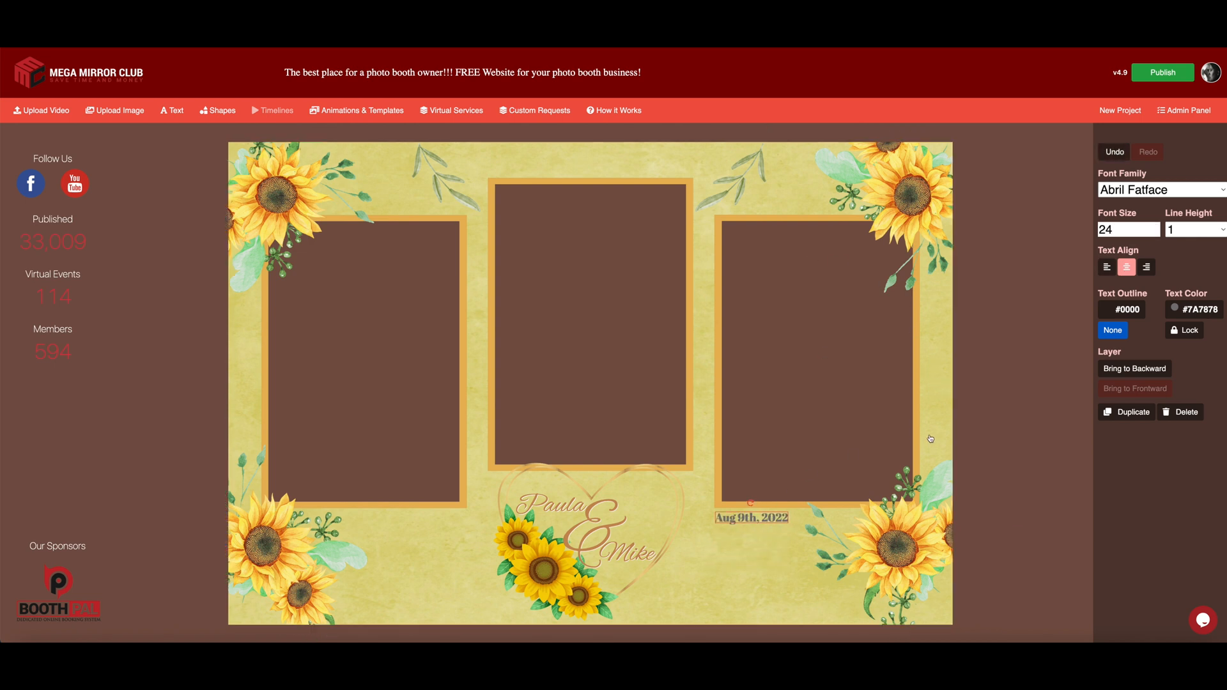
left_click_drag(753, 507, 968, 487)
left_click_drag(755, 524, 932, 436)
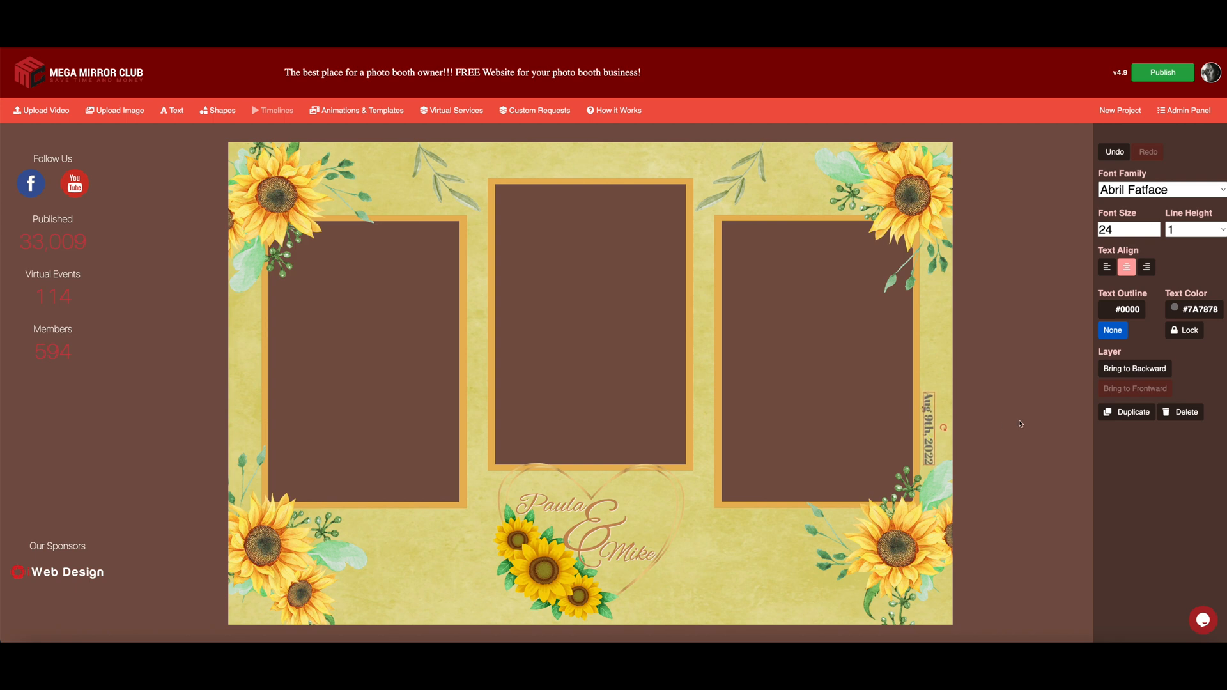
left_click(897, 164)
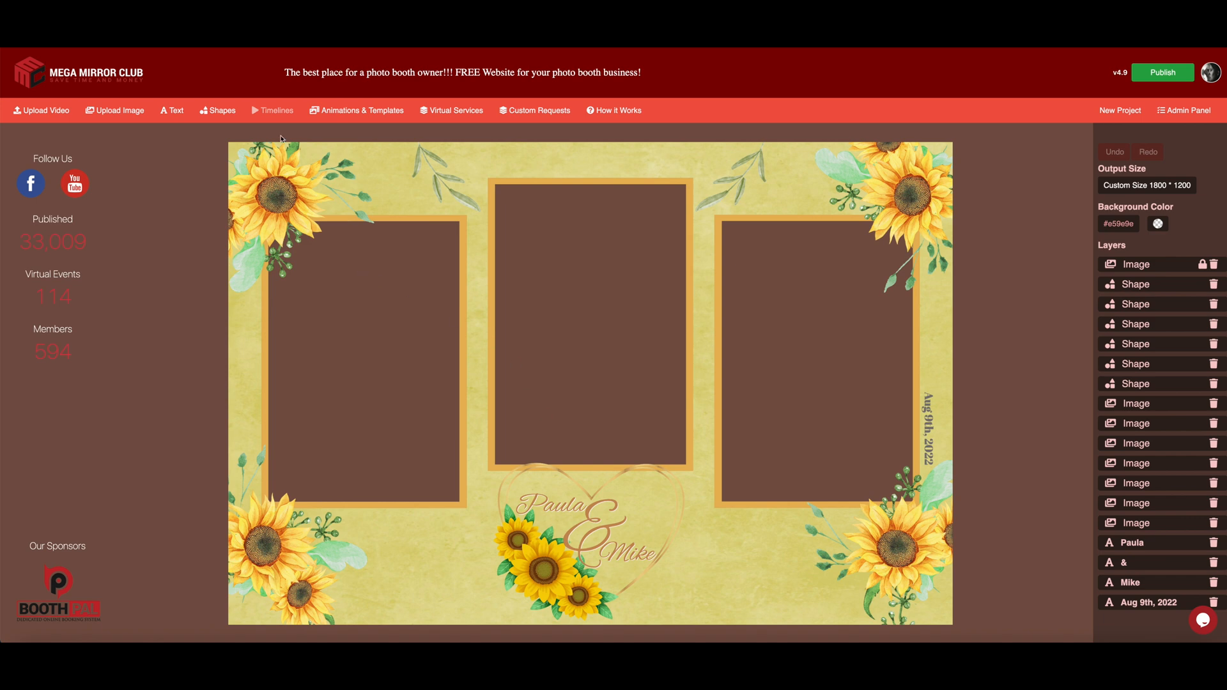
left_click(118, 113)
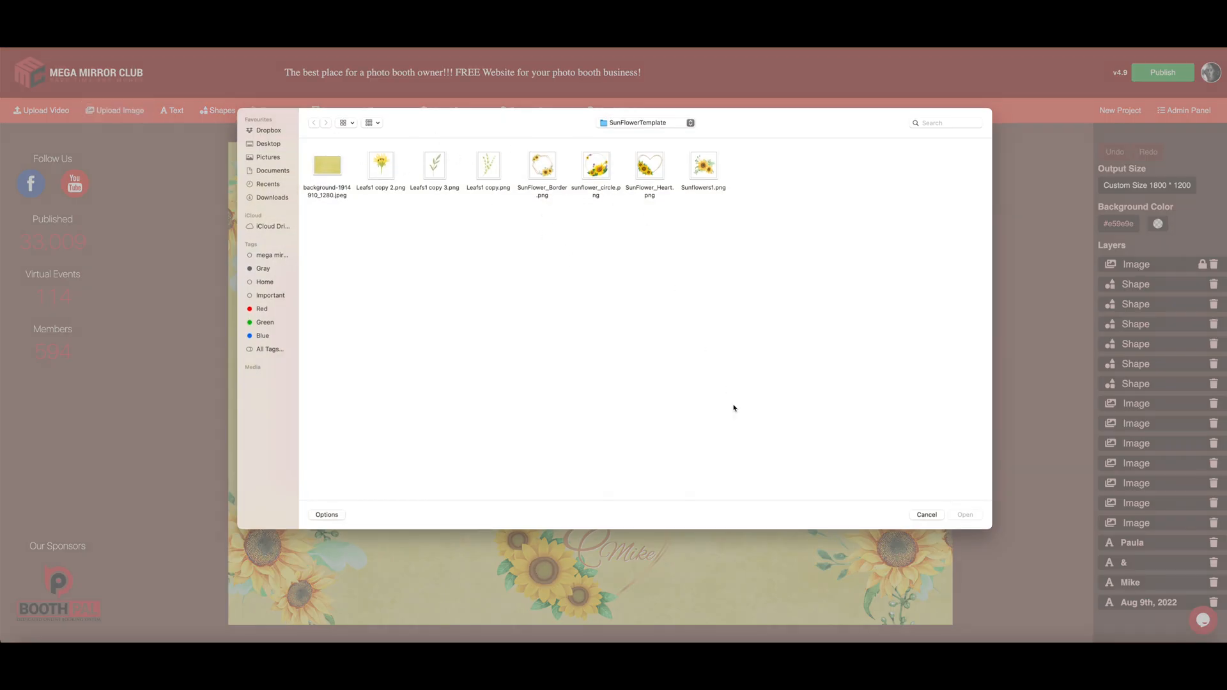
left_click(930, 516)
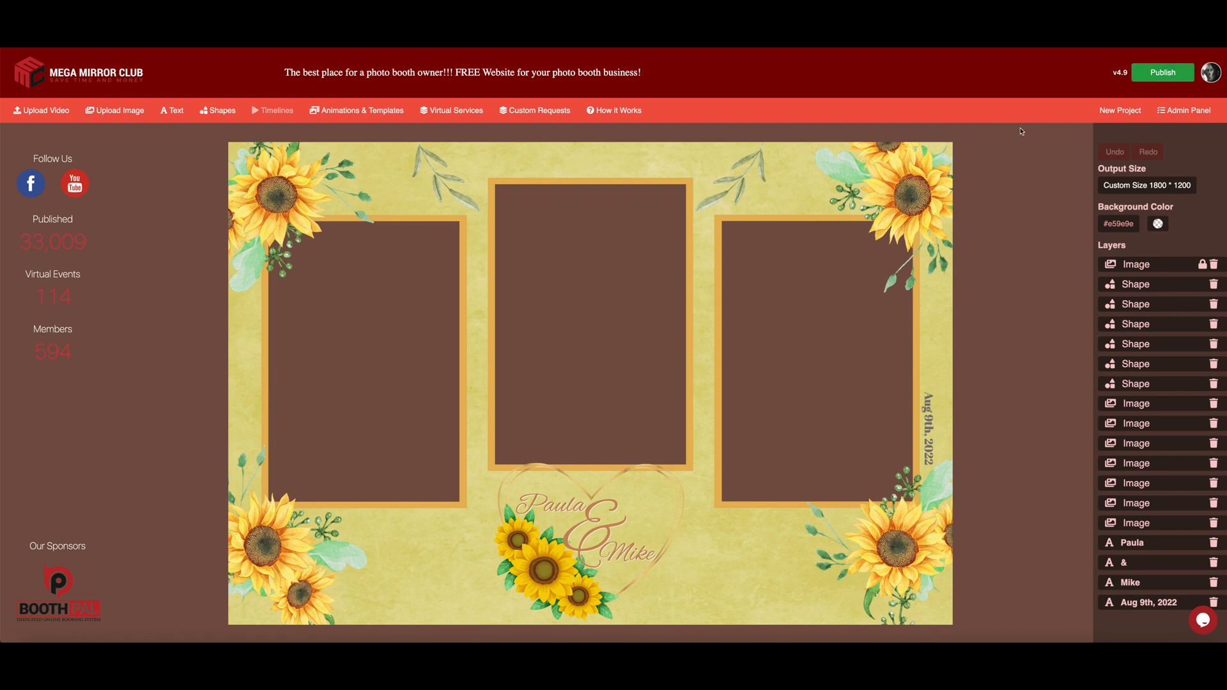
Step: Publish the three-photo template and reopen the published project from the workspace for editing
left_click(1167, 75)
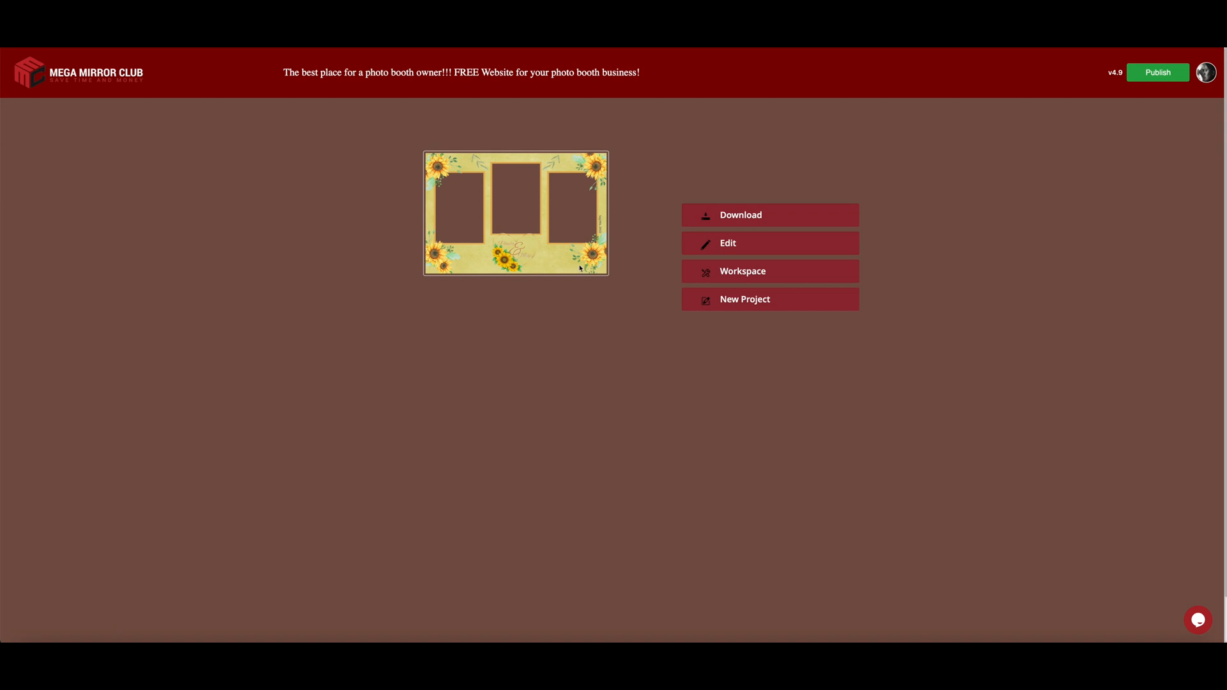
left_click(739, 274)
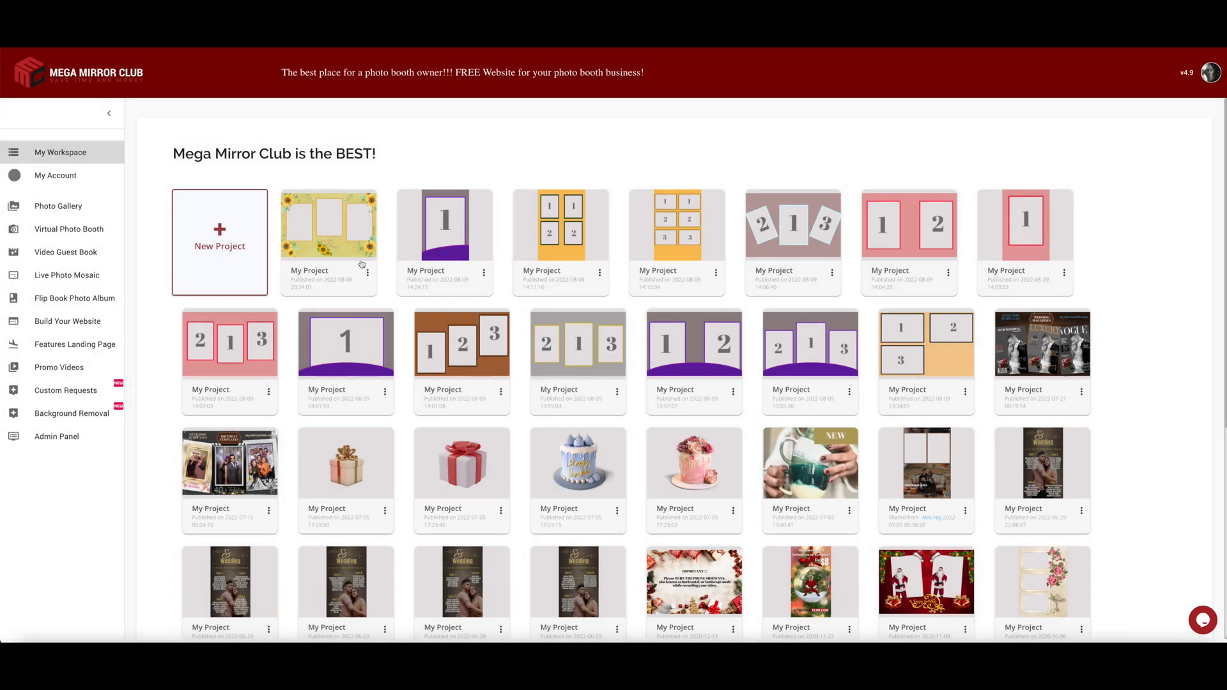
left_click(368, 273)
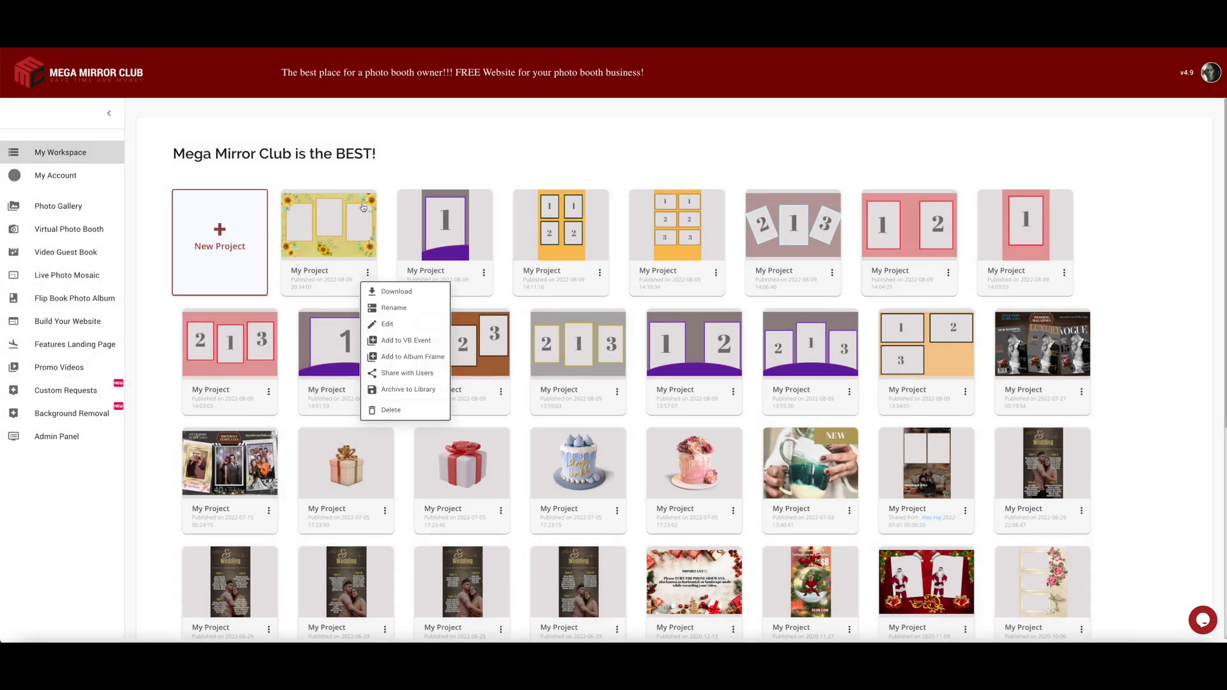
left_click(396, 325)
Step: Delete both leaf sprigs beside the center frame and the vertical date text
left_click_drag(463, 202, 435, 176)
left_click(1189, 352)
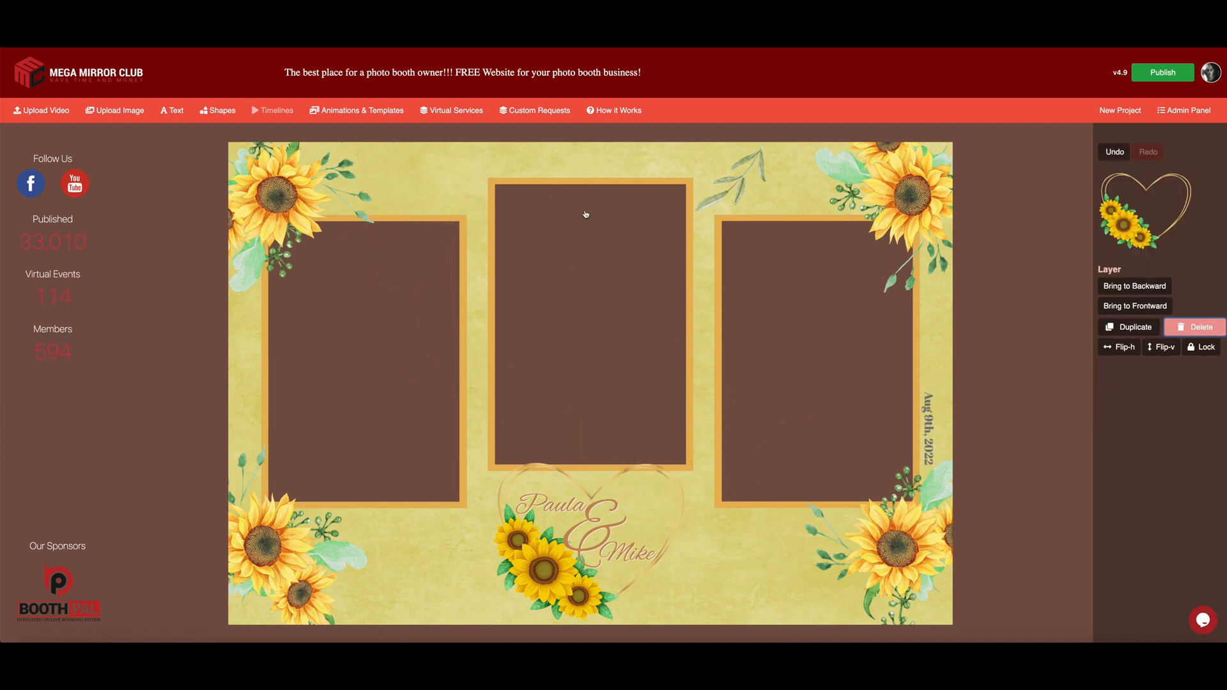
left_click(735, 183)
left_click(1194, 356)
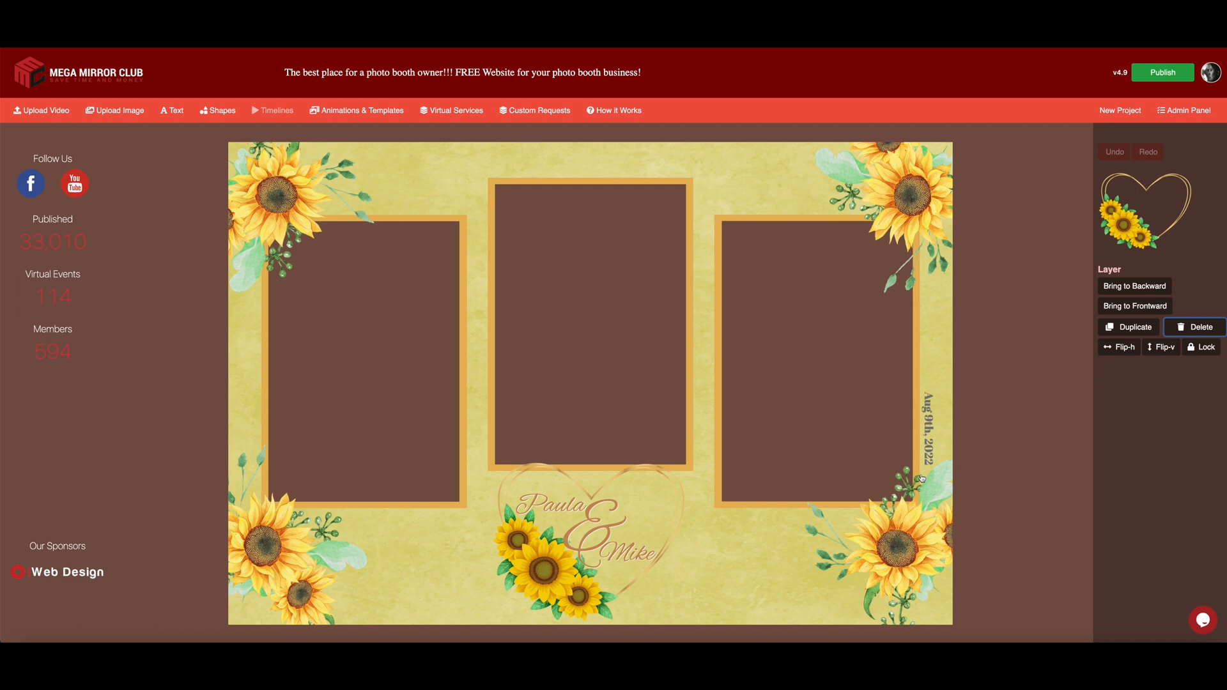
left_click(932, 434)
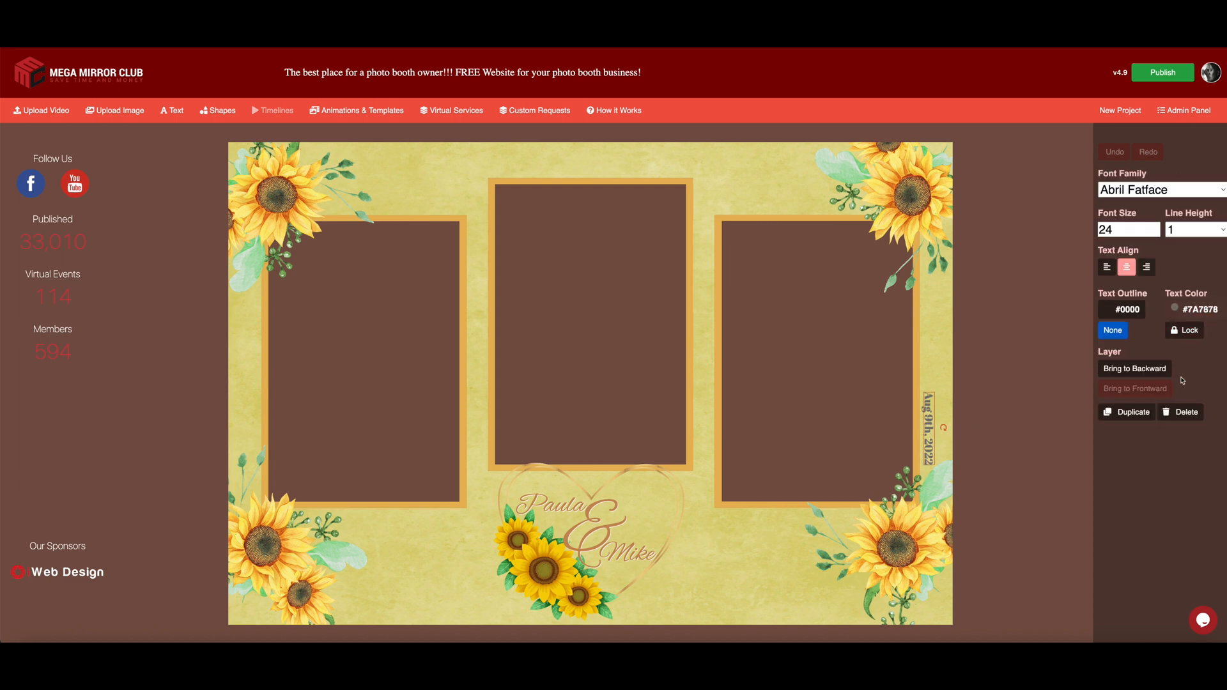
left_click(1182, 412)
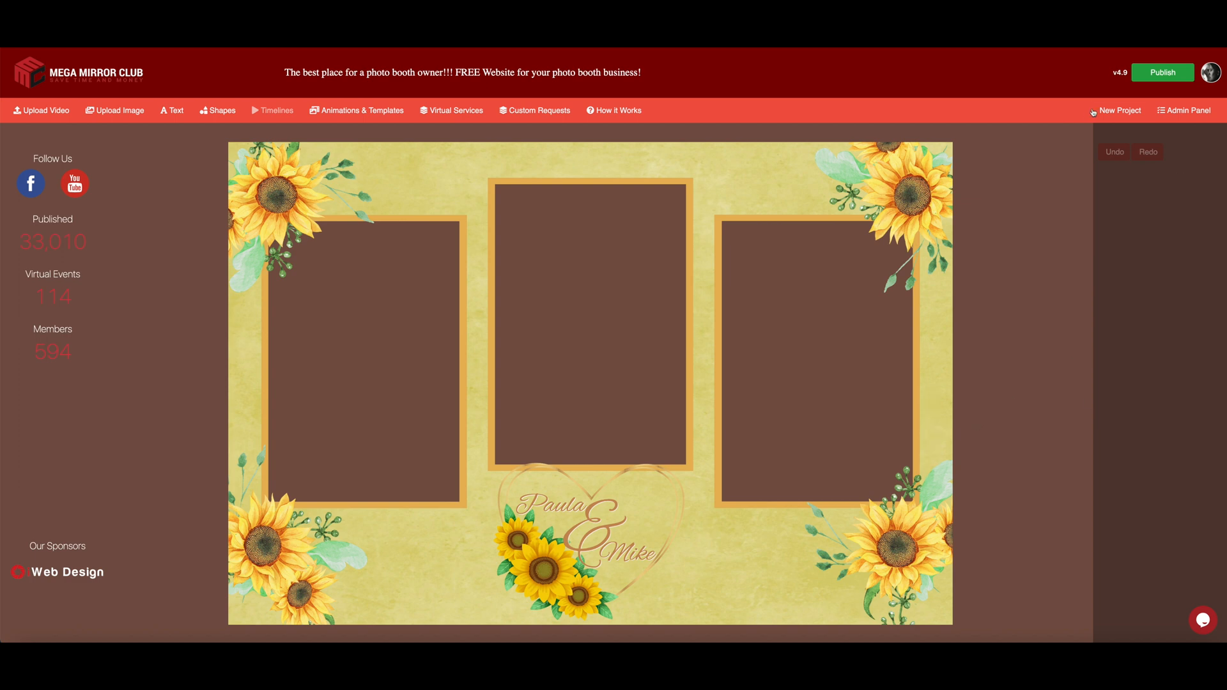
Step: Publish the version without sprigs and date, and permanently delete that newest project from the workspace
left_click(1163, 72)
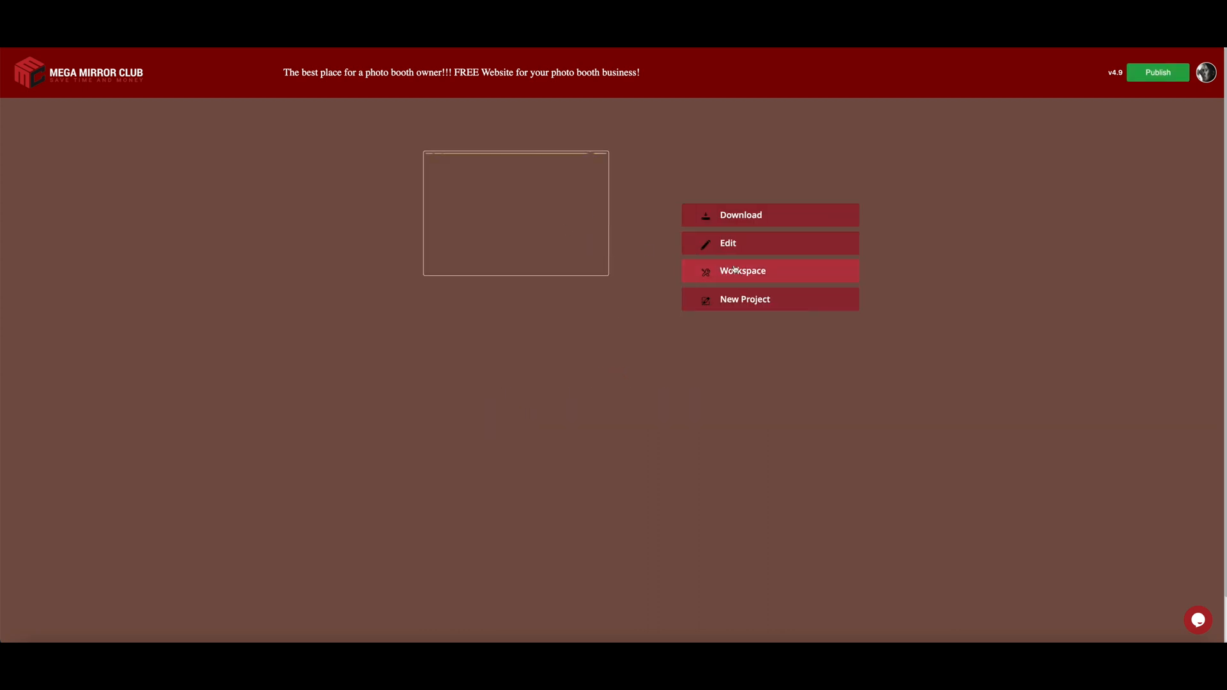
left_click(727, 271)
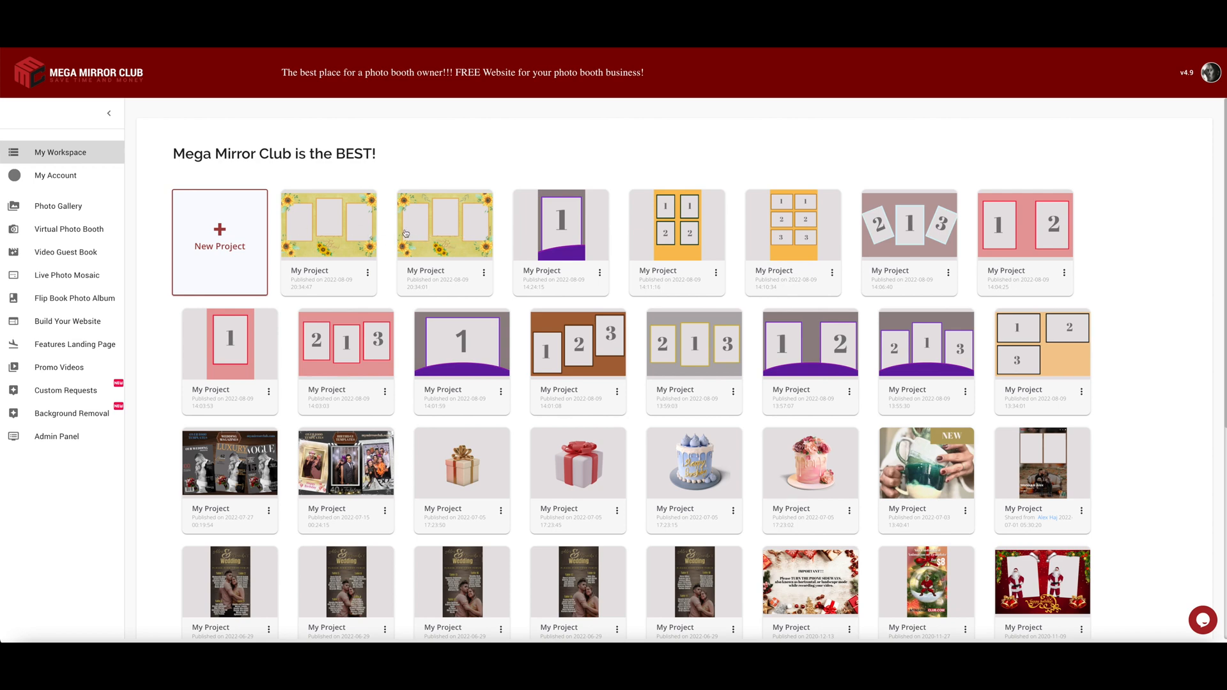
left_click(368, 273)
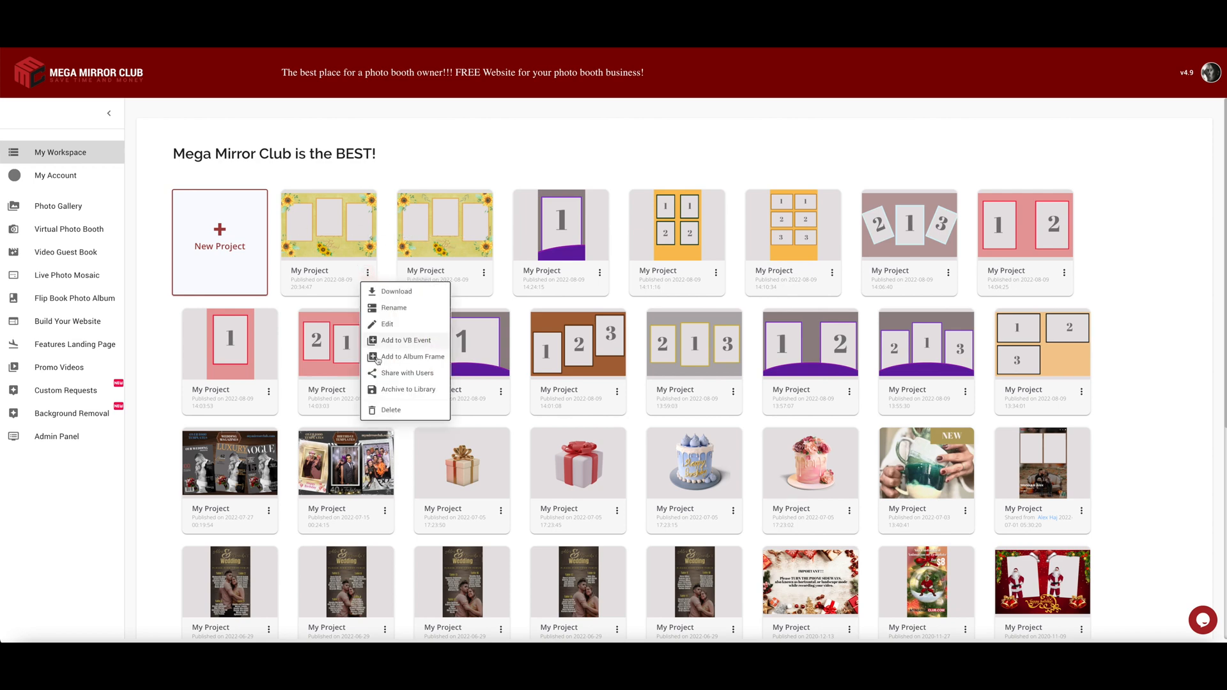
left_click(392, 410)
left_click(682, 89)
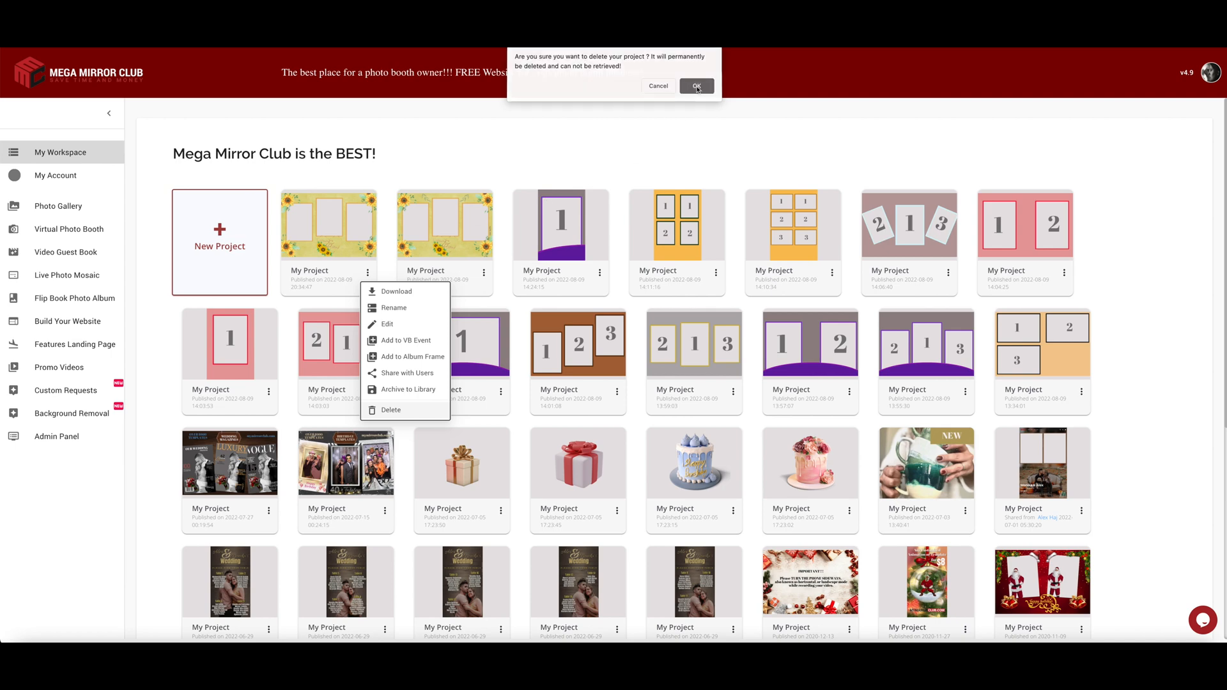
Step: Reopen the original published sunflower project from the workspace for editing and deselect the date text
left_click(367, 275)
left_click(388, 323)
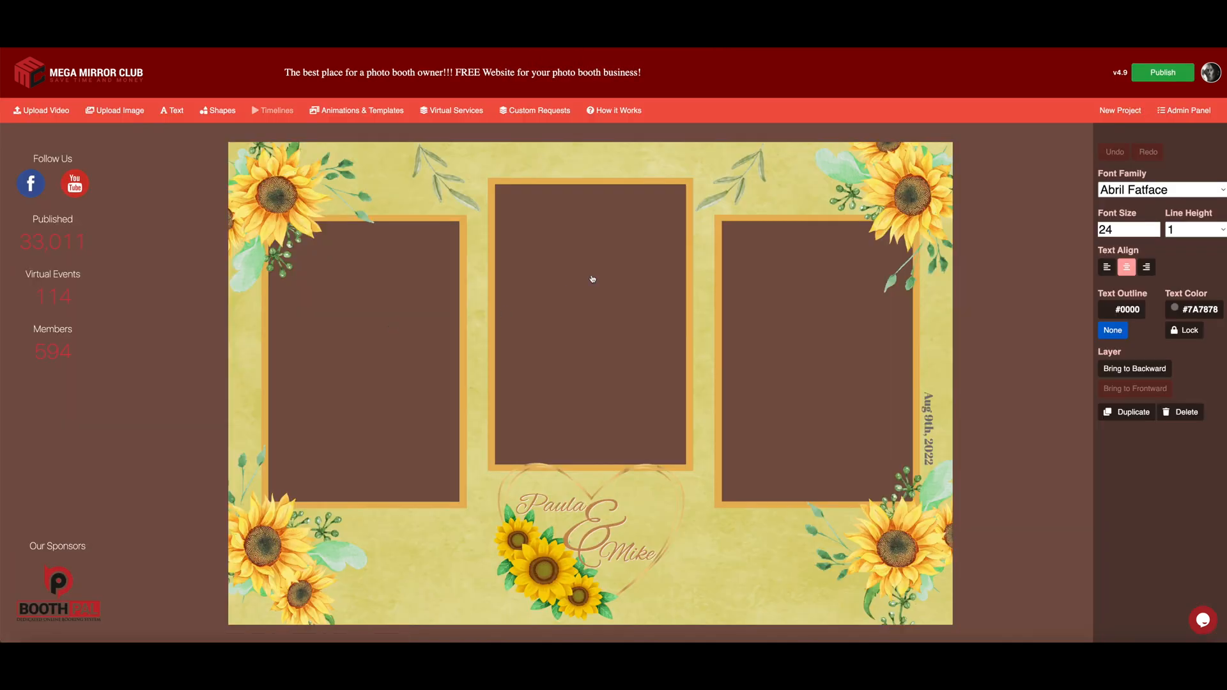
left_click(550, 177)
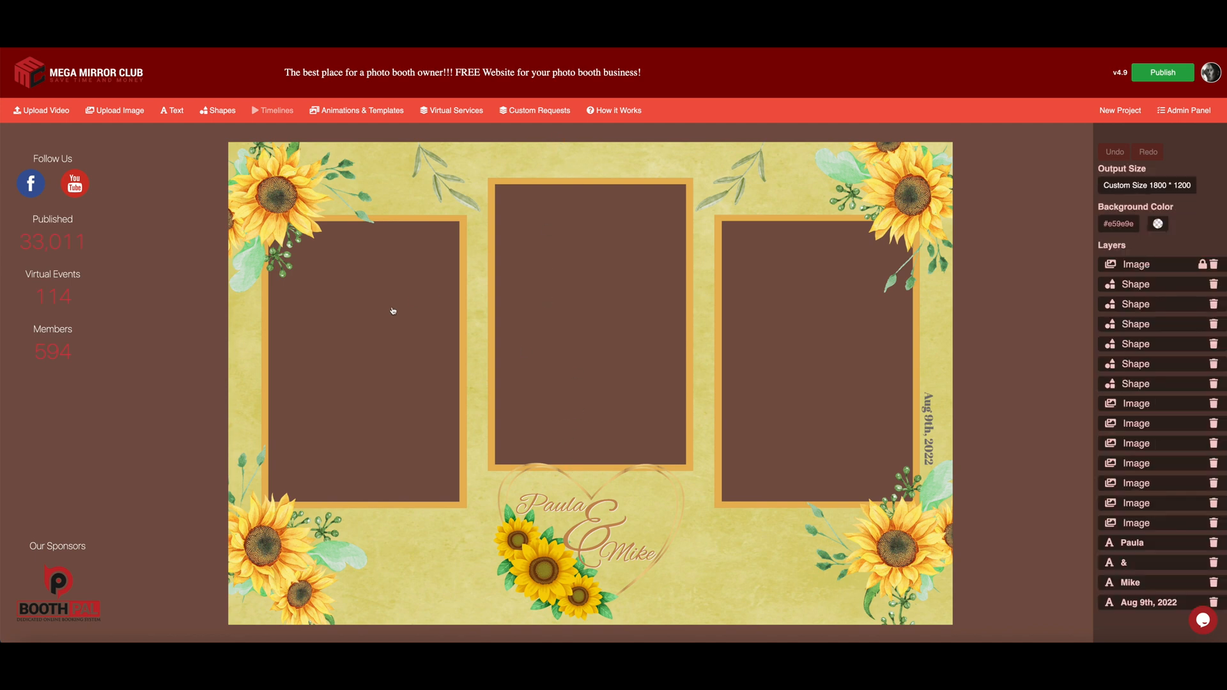
Step: Delete the right photo opening together with its orange frame
left_click(759, 310)
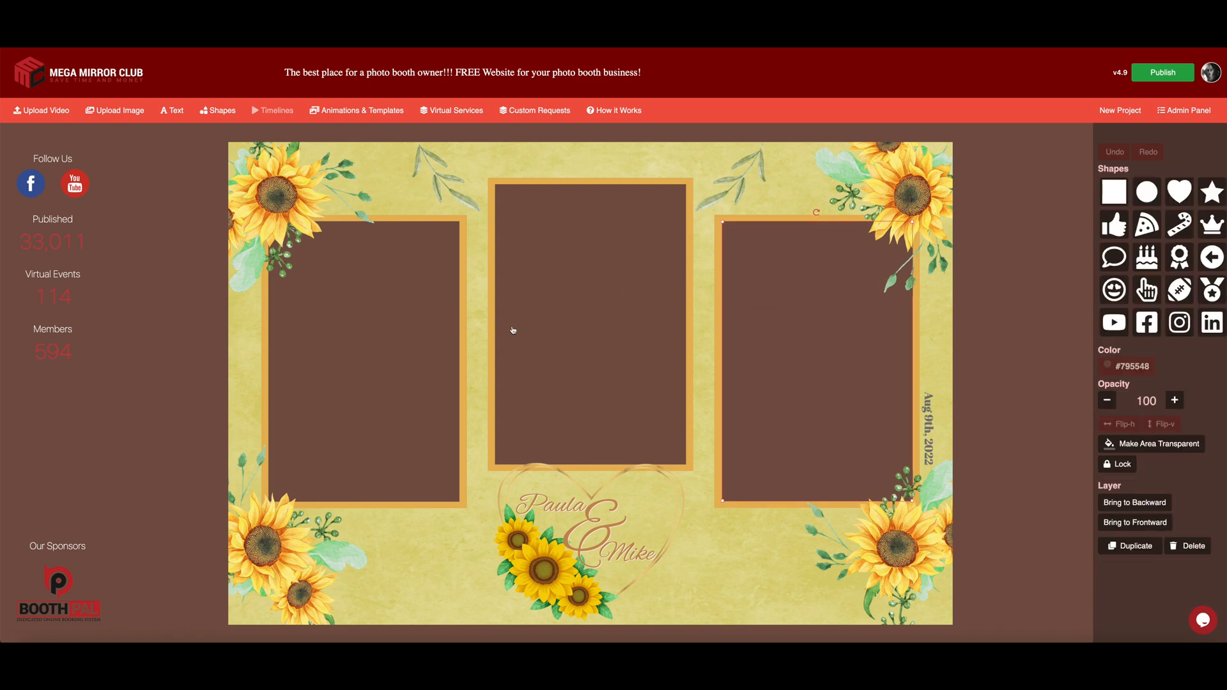
left_click(392, 332)
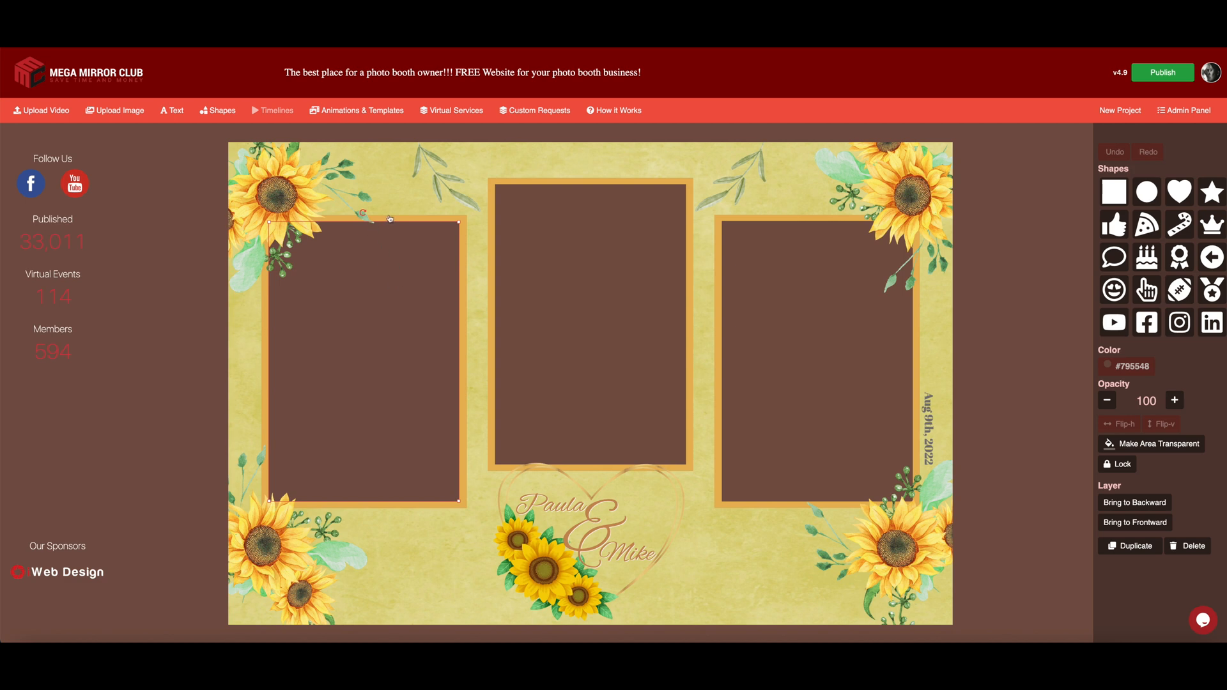
left_click(783, 358)
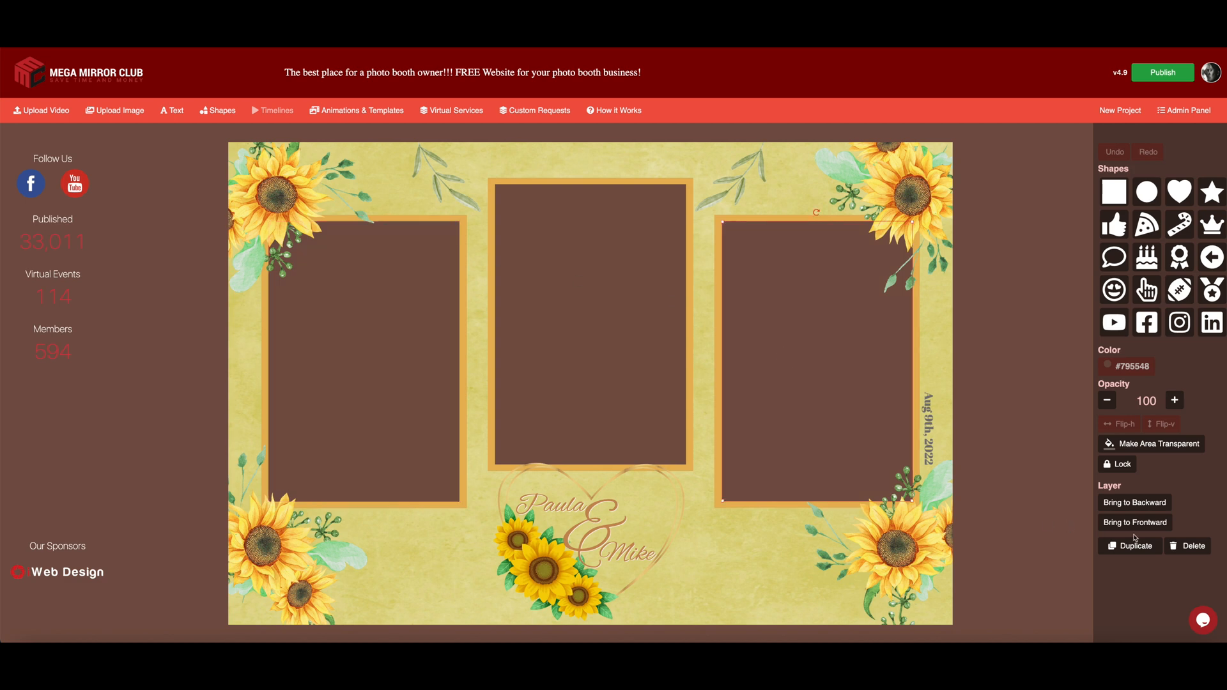
left_click(1186, 545)
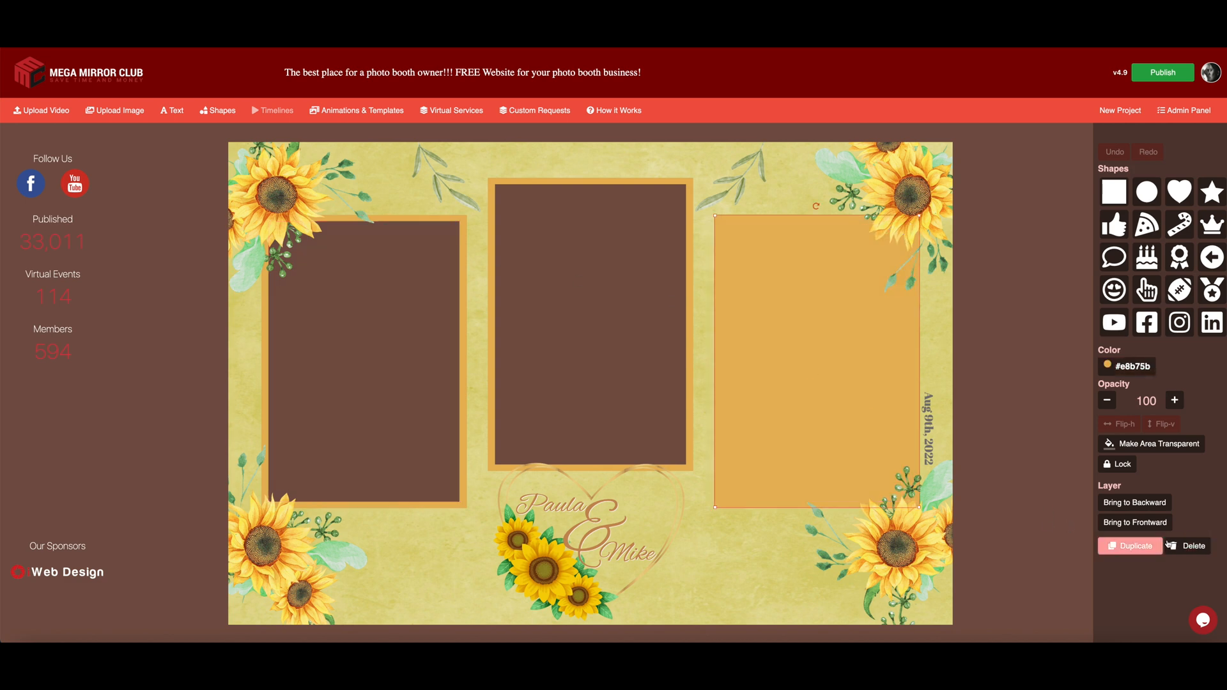
left_click(1192, 546)
left_click(925, 440)
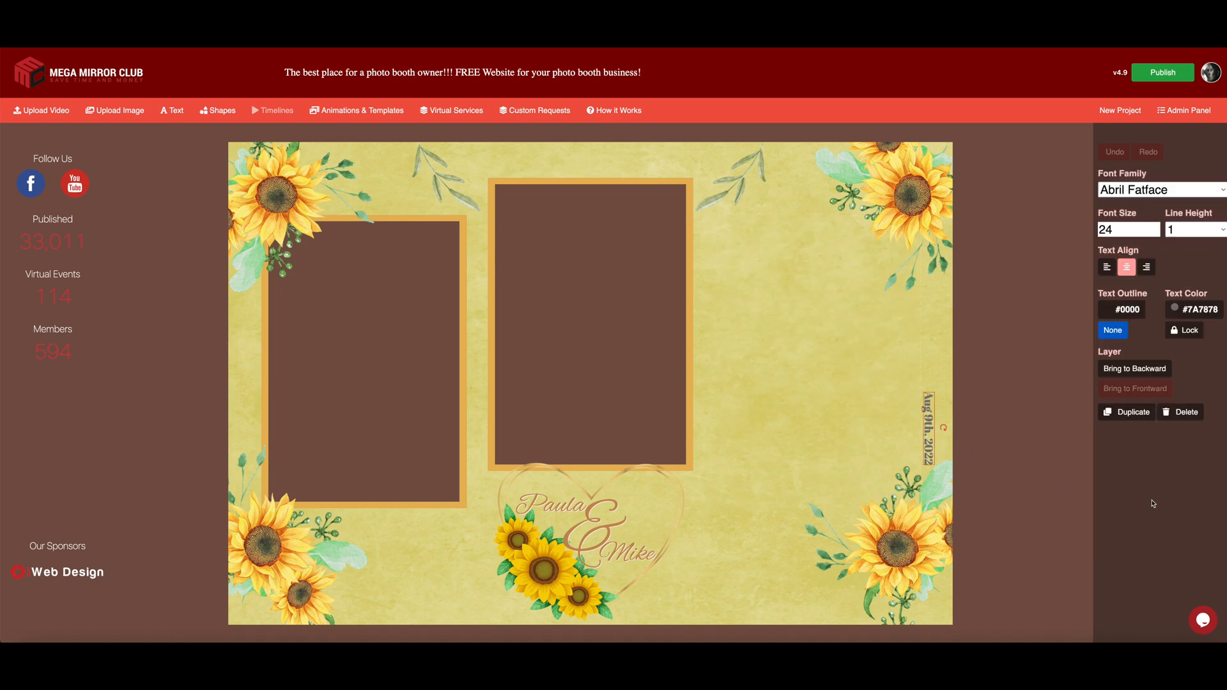
Step: Delete the center photo opening together with the orange frame behind it
left_click(683, 315)
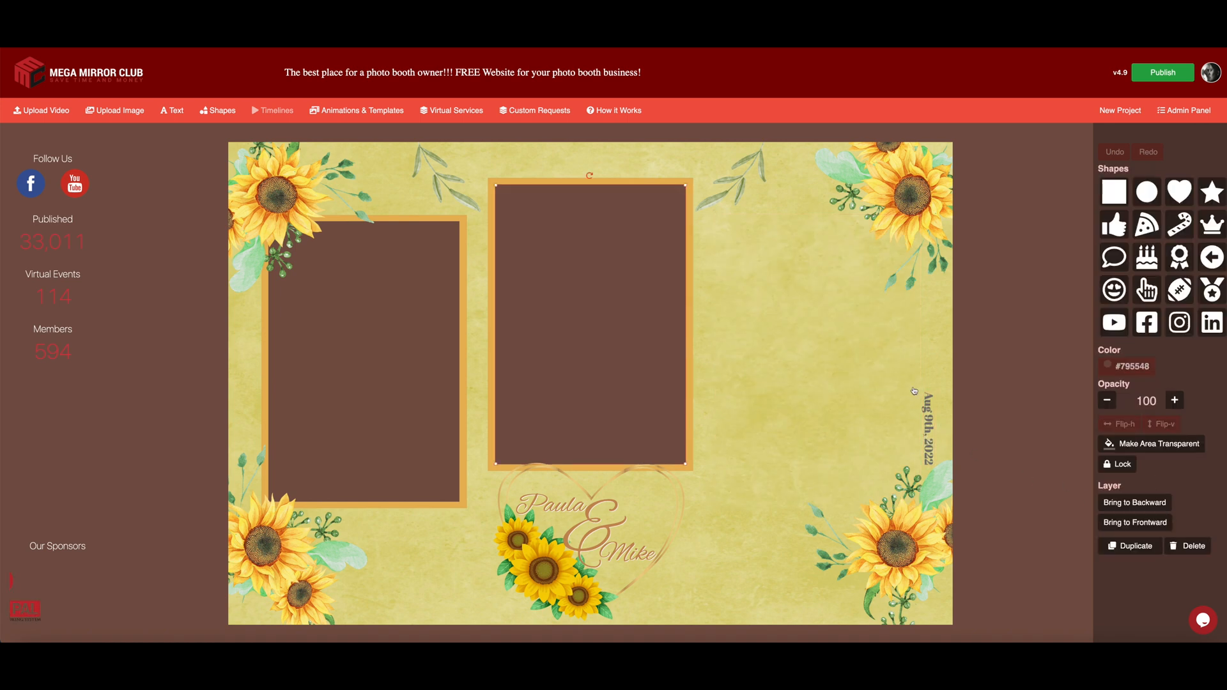
left_click(1188, 546)
left_click(646, 318)
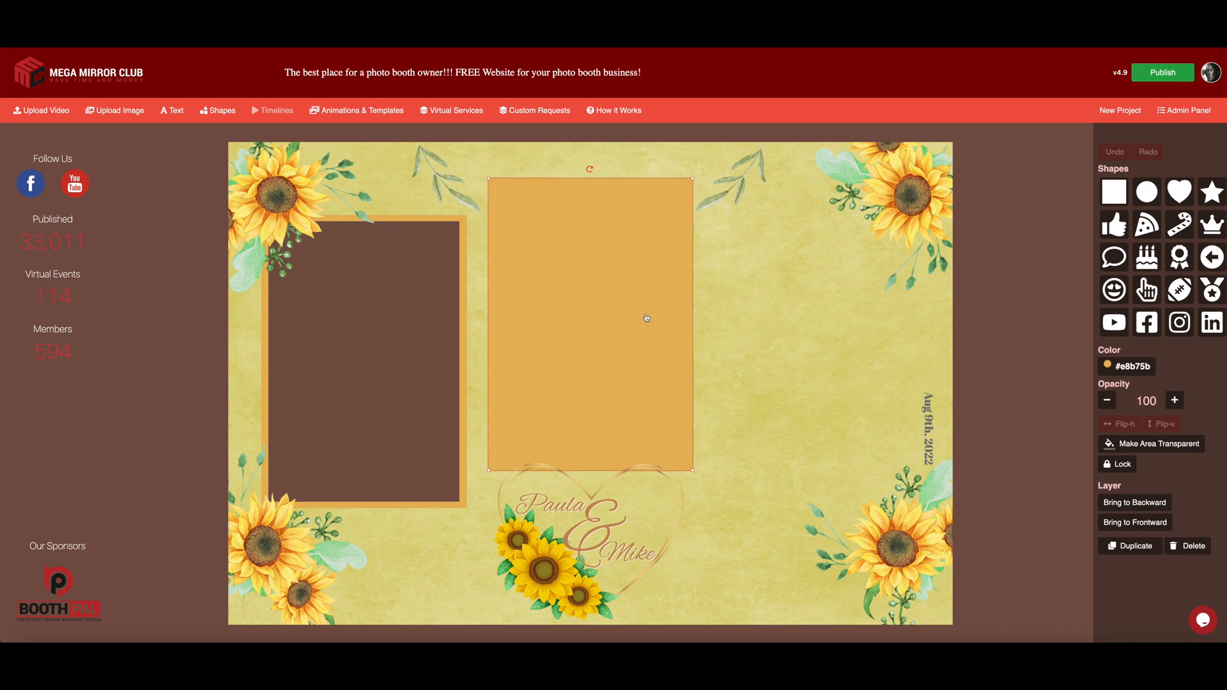
left_click(1201, 547)
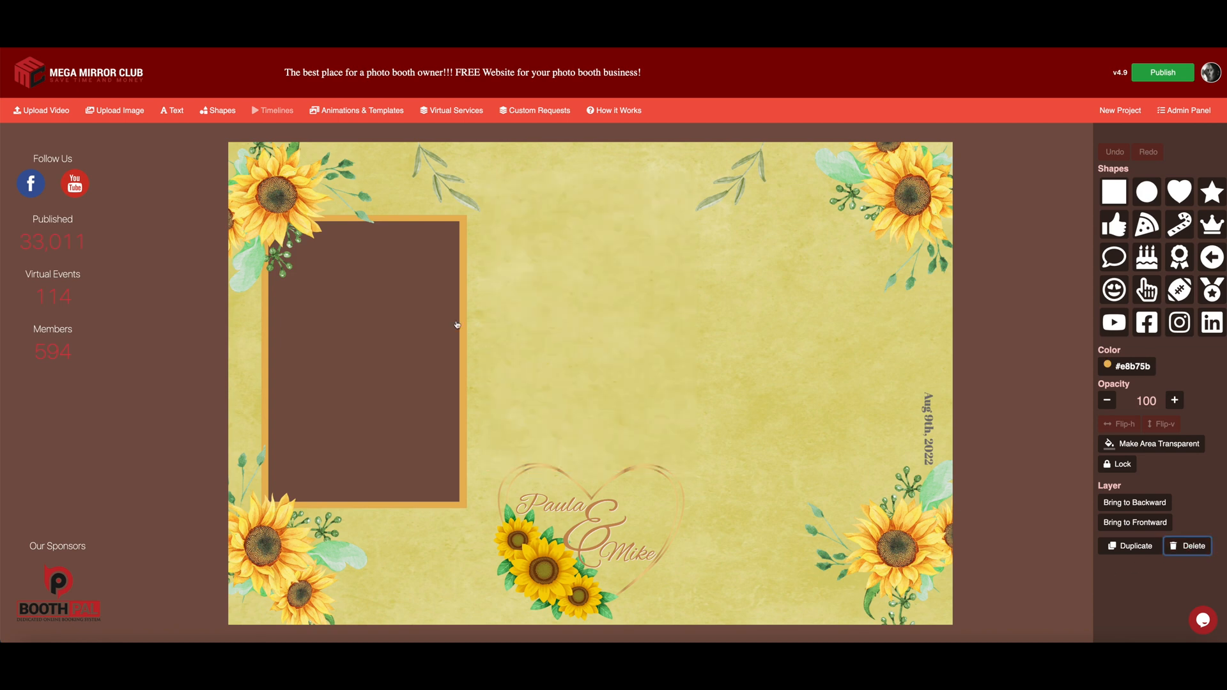
Step: Enlarge the remaining left orange frame toward the lower right, up to the heart with the names
left_click(447, 222)
left_click(460, 263)
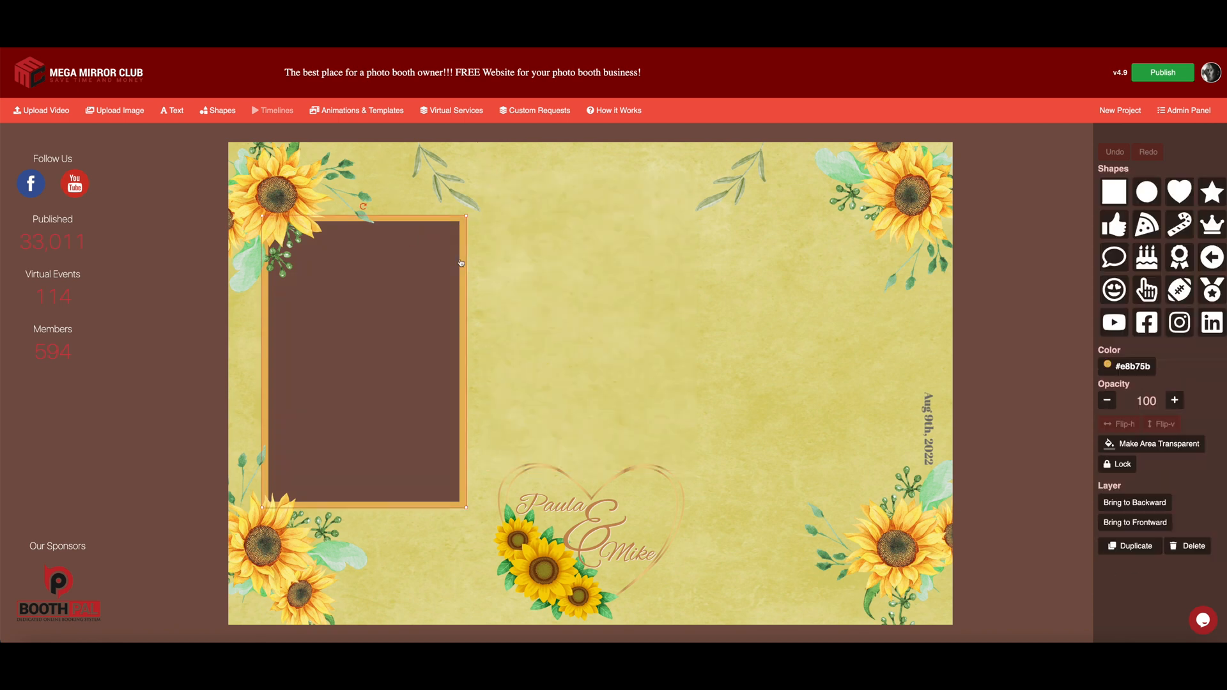
left_click_drag(468, 217, 495, 242)
Step: Shift the two left corner sunflower bouquets outward so they cover less of the enlarged frame
left_click(256, 574)
left_click_drag(412, 470, 401, 494)
left_click_drag(268, 175, 257, 162)
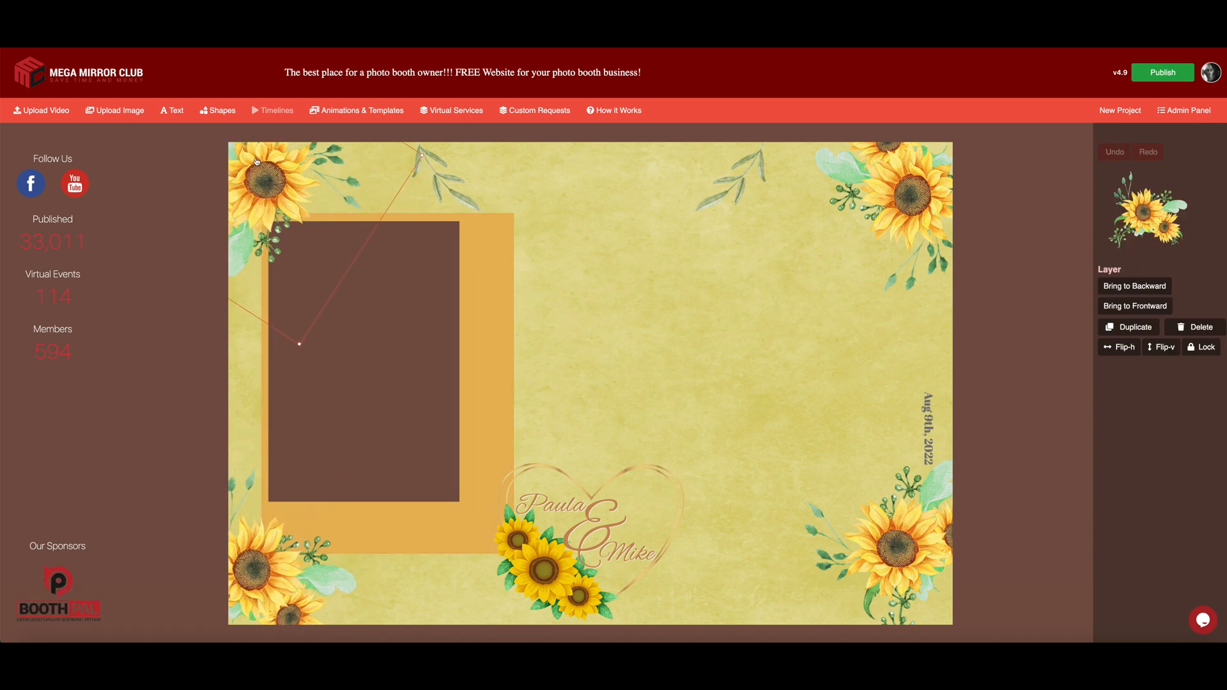
Step: Enlarge the left photo opening to fill the orange frame, leaving an even border, and deselect it
left_click(436, 260)
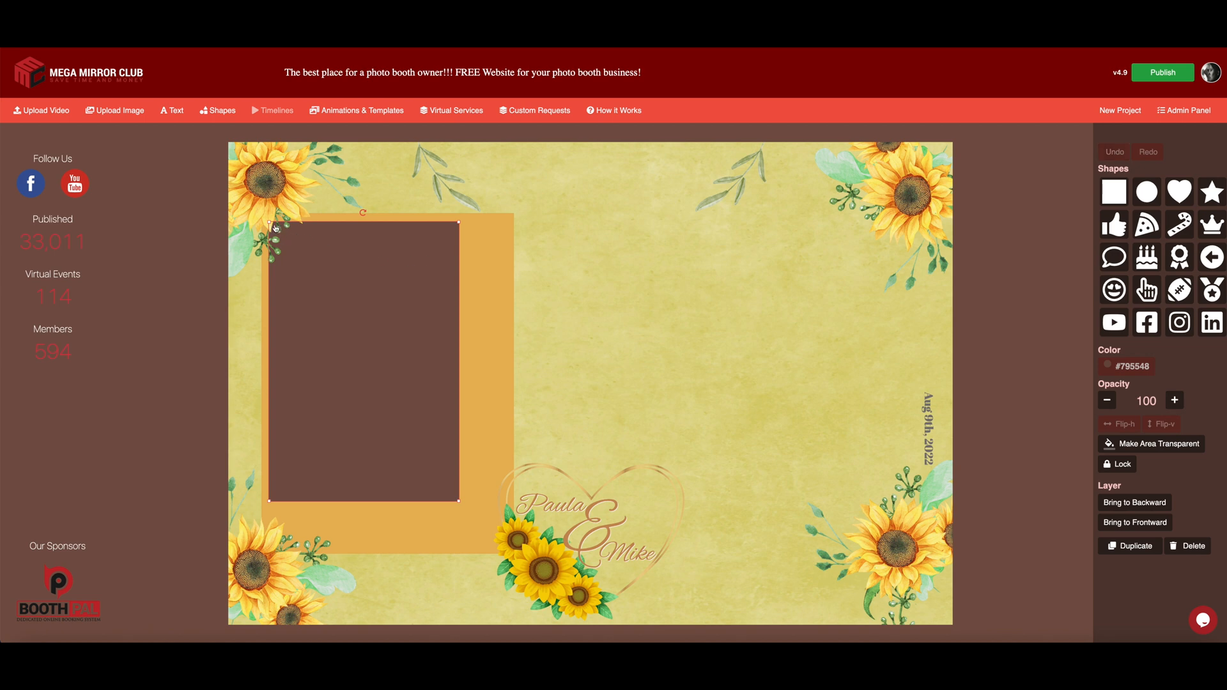
left_click_drag(271, 223, 270, 222)
left_click_drag(458, 499, 506, 544)
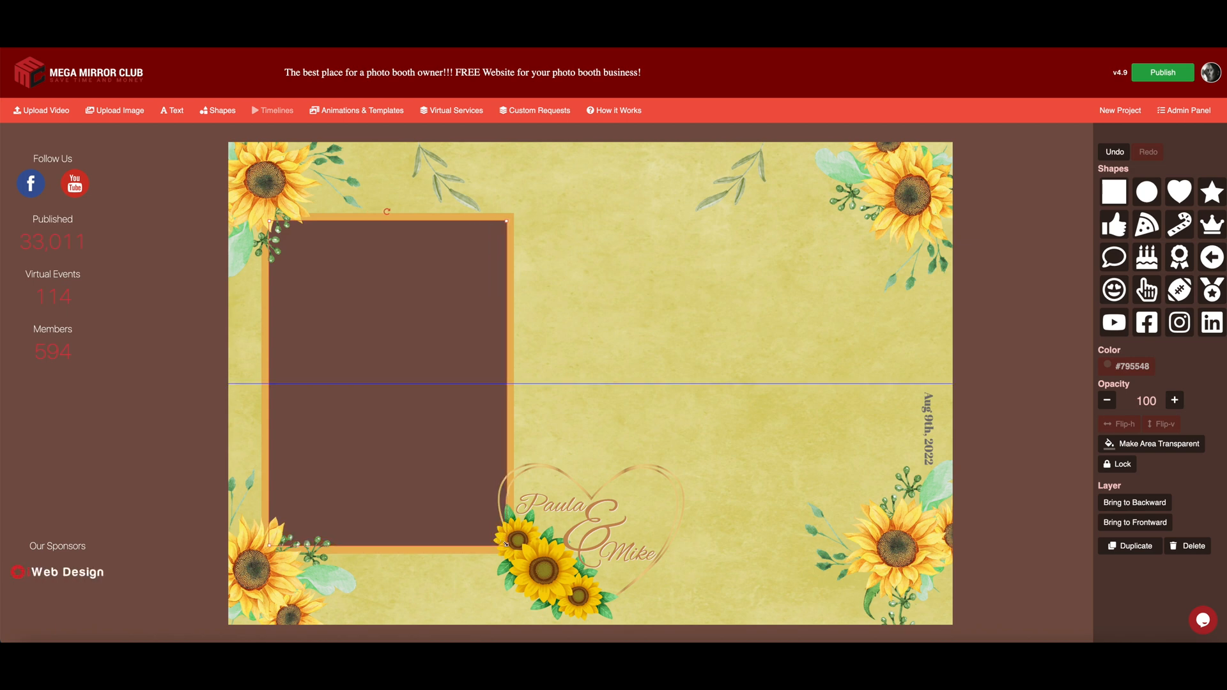
left_click_drag(506, 544, 506, 544)
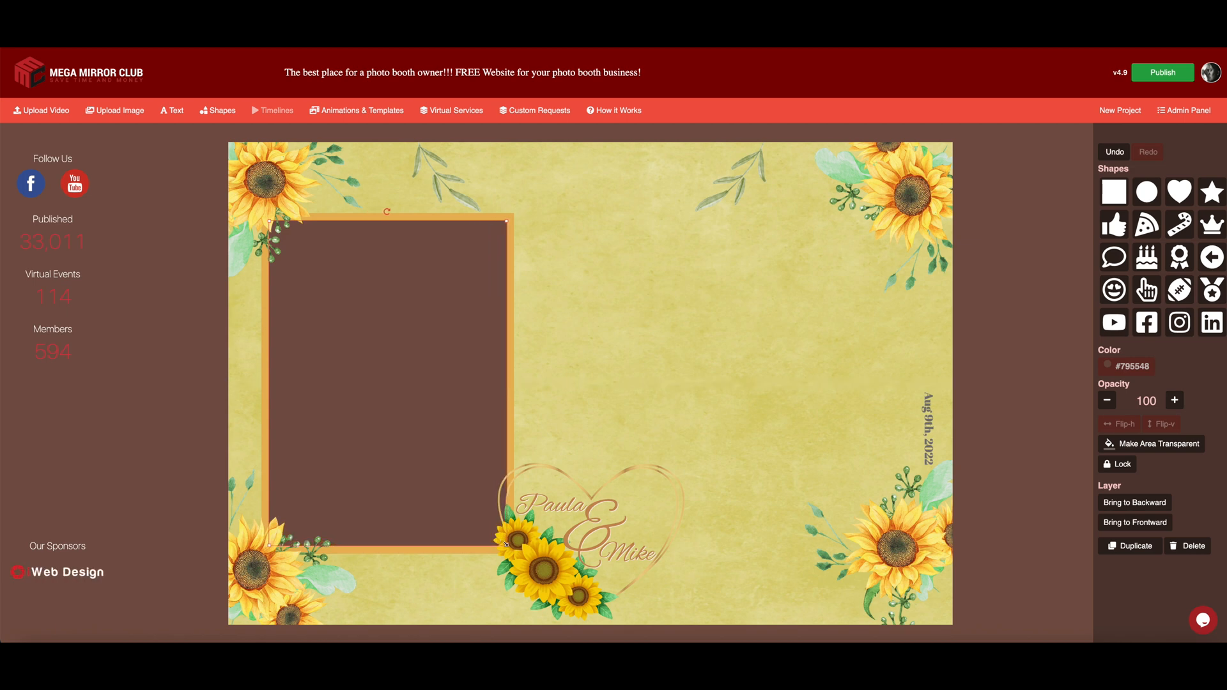
left_click(480, 136)
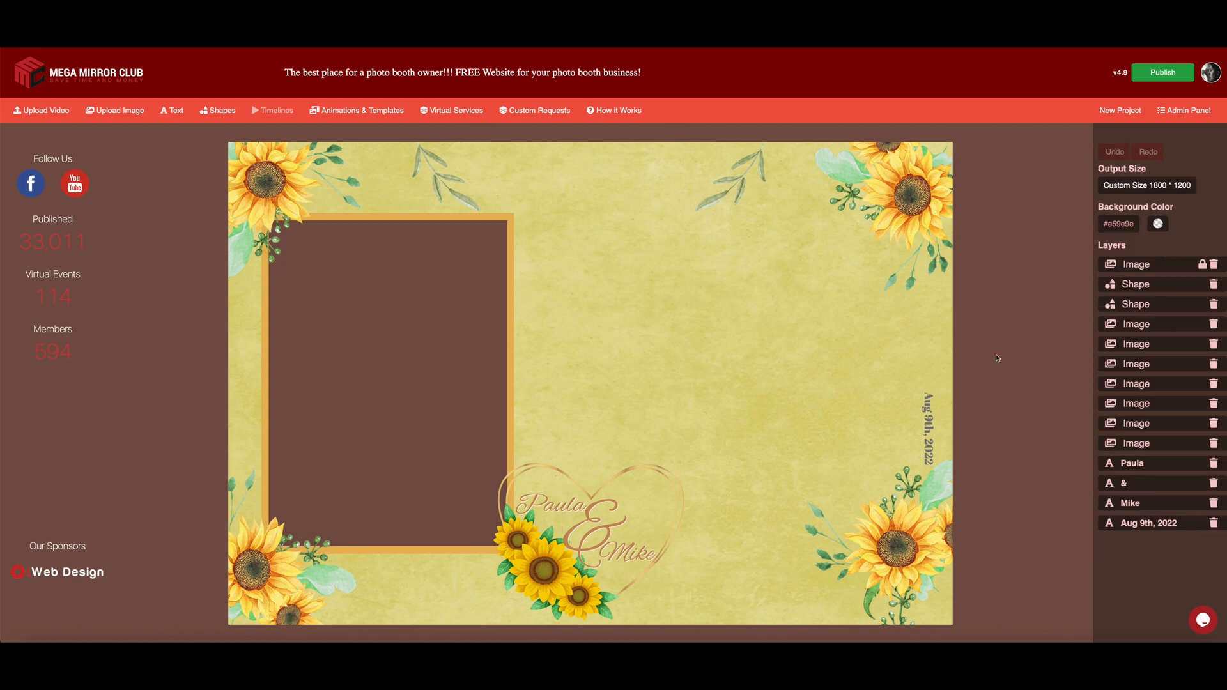
Step: Move the sunflower heart up to the canvas middle and bring the first name and the ampersand back inside it
left_click(583, 476)
left_click_drag(583, 476, 595, 313)
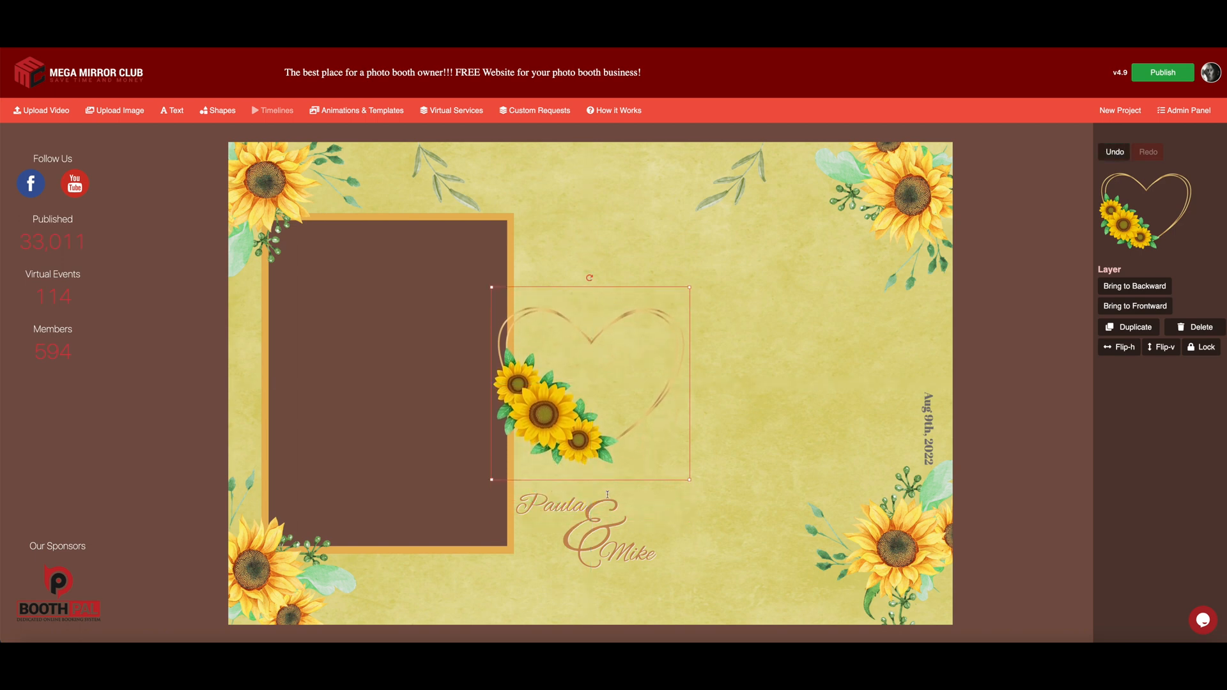
left_click(562, 509)
left_click_drag(561, 507, 544, 352)
left_click_drag(593, 519, 589, 370)
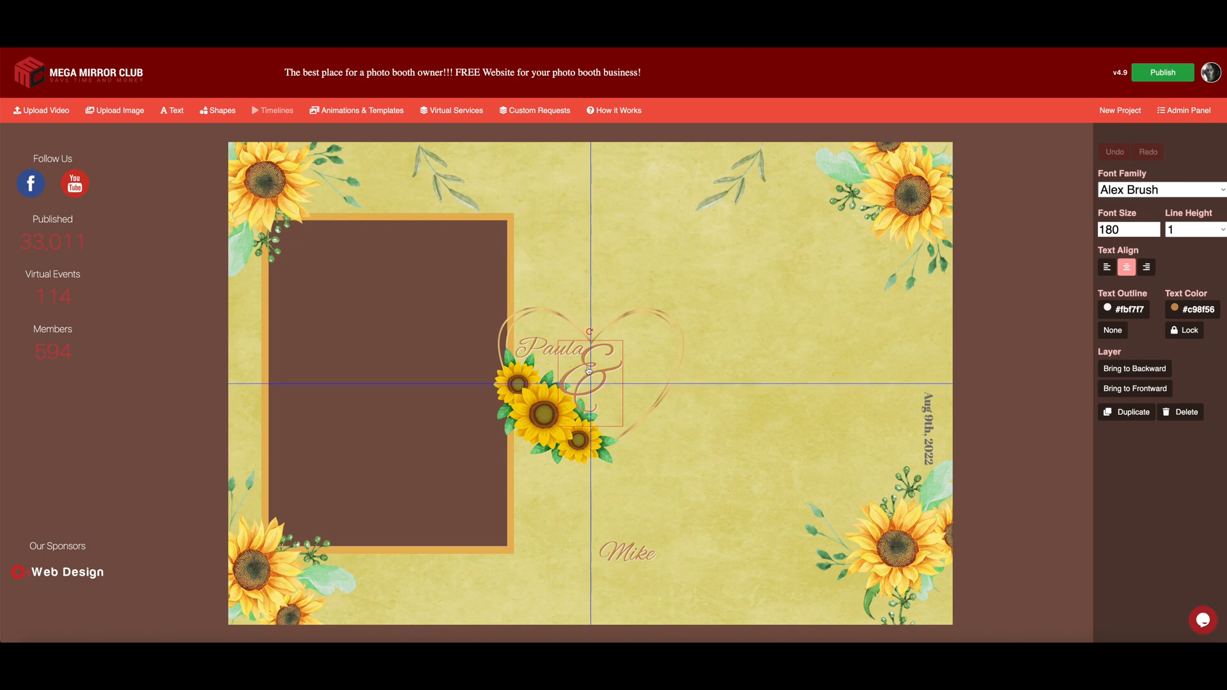
left_click_drag(586, 389, 586, 390)
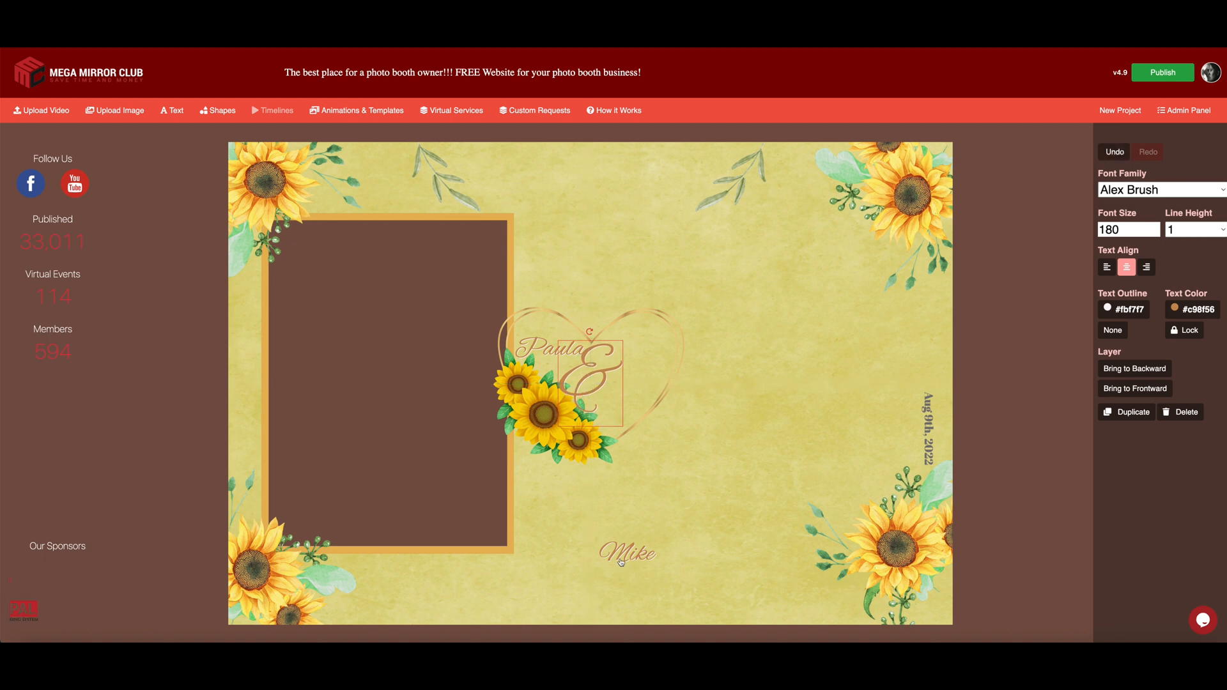
Step: Move the second name into the heart to the lower right of the ampersand, fine-tune its position, and deselect it
left_click_drag(618, 557, 622, 411)
key("Down")
key("Down")
key("Down")
key("Left")
key("Left")
left_click(624, 140)
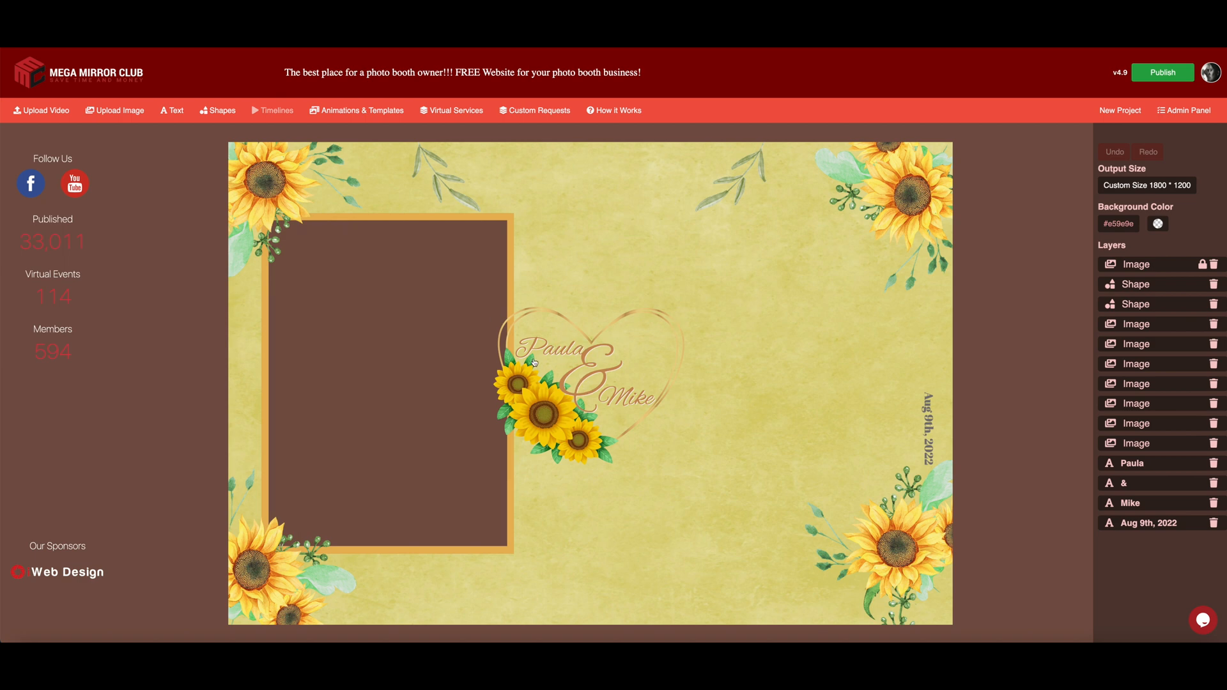
Step: Duplicate the left orange frame and place the copy on the right half, level with the original
left_click(395, 220)
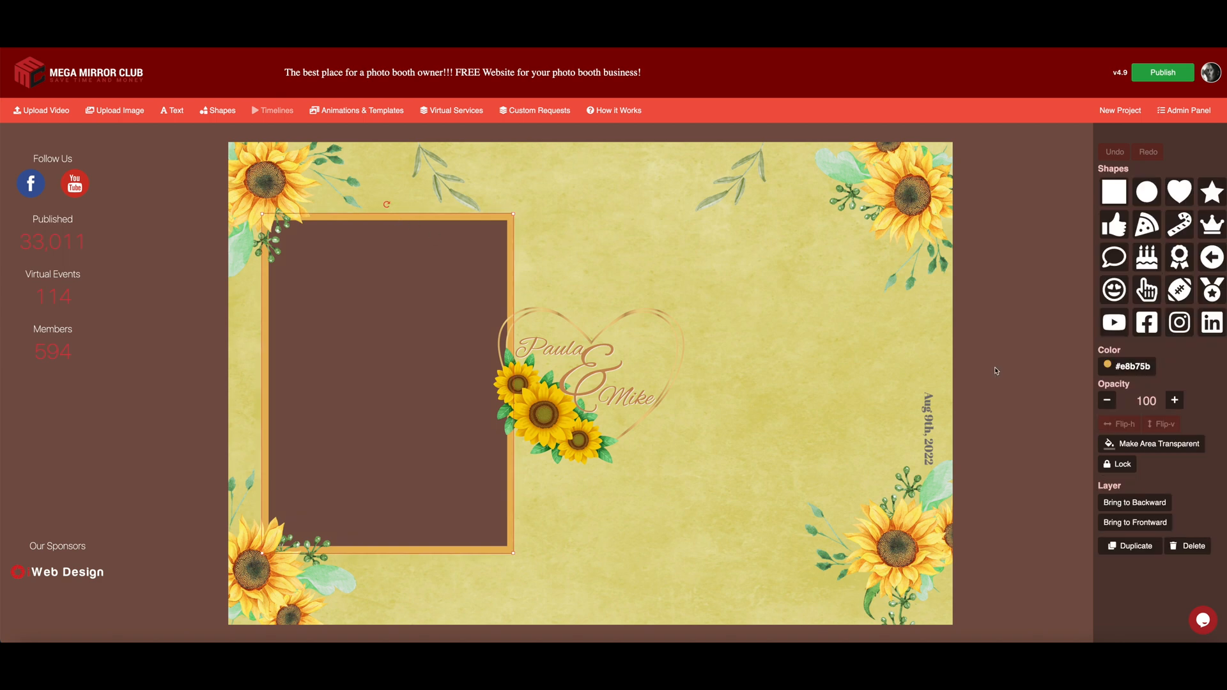
left_click(1140, 547)
left_click_drag(460, 334, 838, 333)
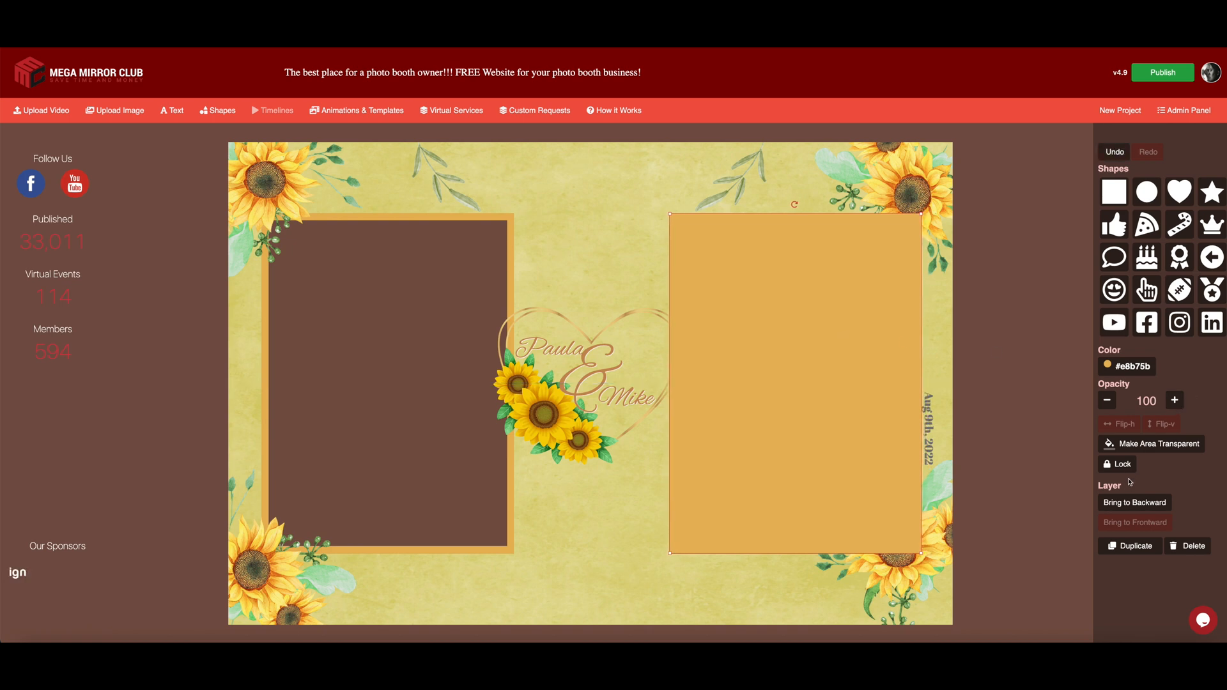
Step: Send the right orange frame behind the bouquets, heart and date, keeping it in front of the background image
left_click(1146, 502)
left_click(1146, 502)
left_click(1146, 503)
left_click(1146, 502)
left_click(1146, 502)
left_click(1146, 503)
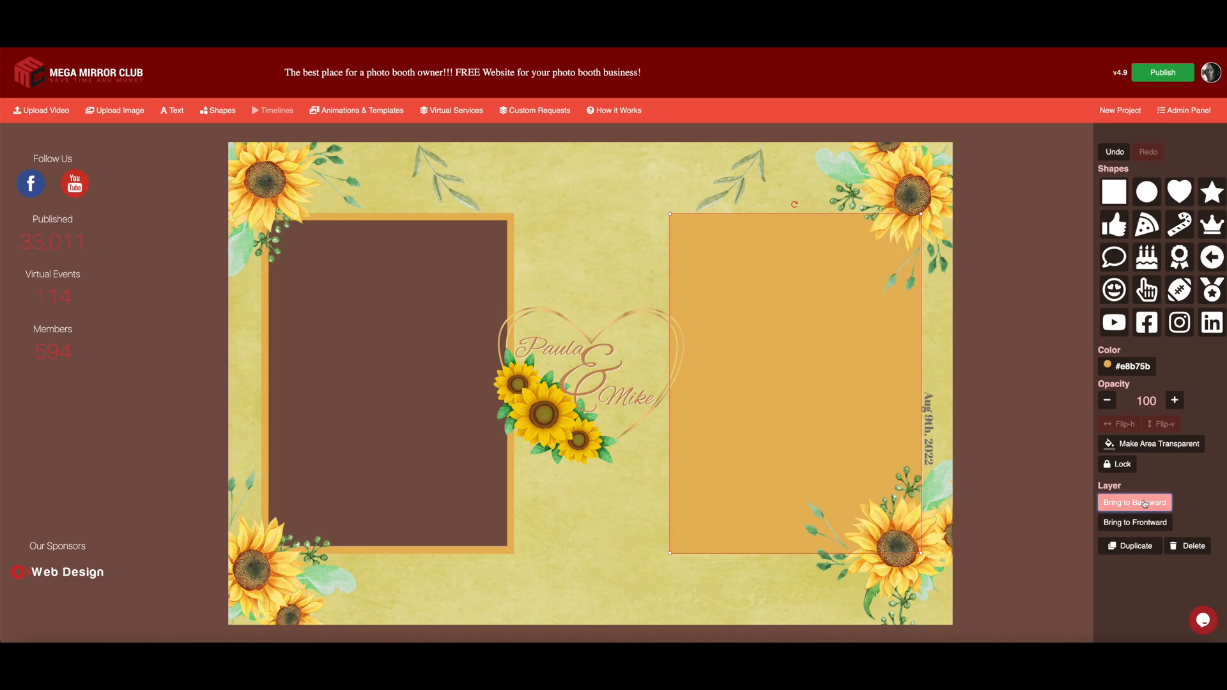
left_click(1147, 504)
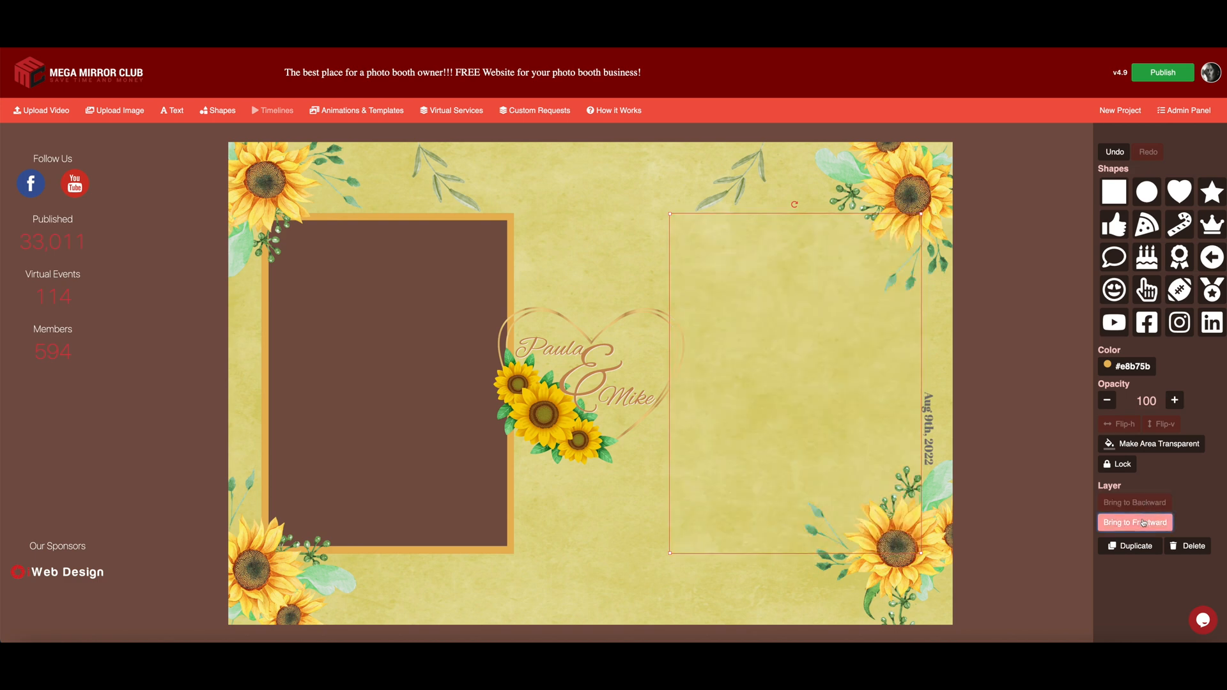
left_click(1135, 522)
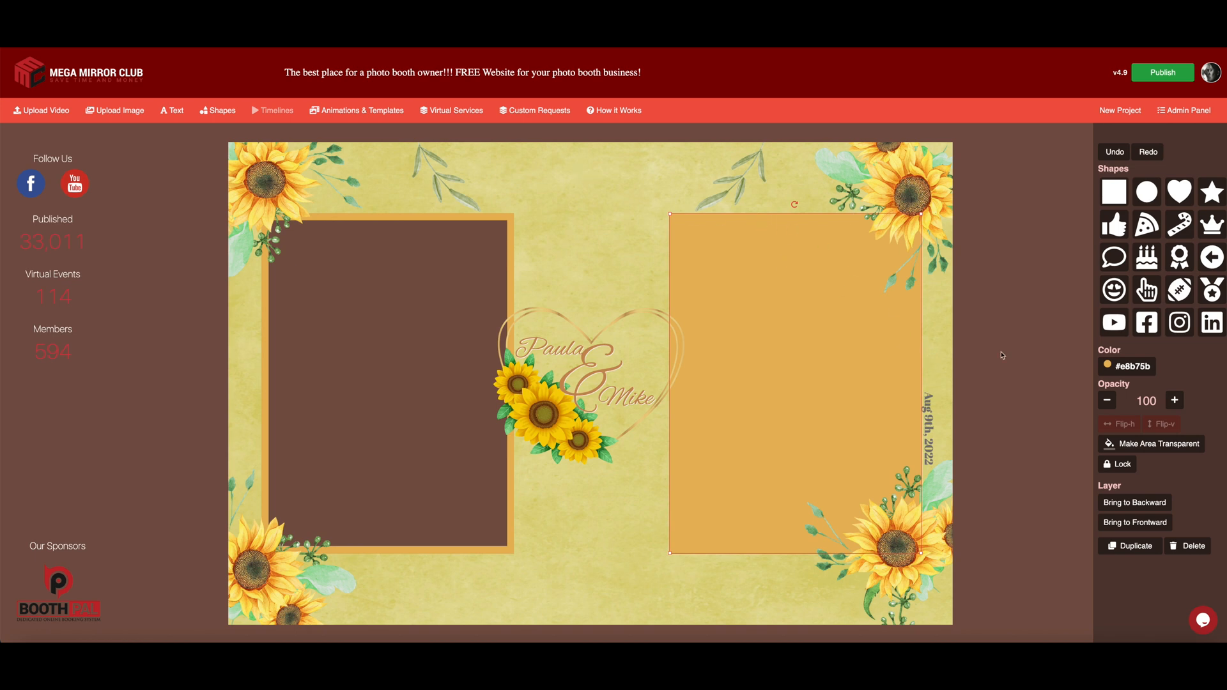
Step: Shift the two right corner bouquets outward and bring both leaf sprigs closer together above the heart
left_click_drag(909, 566, 917, 593)
left_click_drag(921, 193, 930, 188)
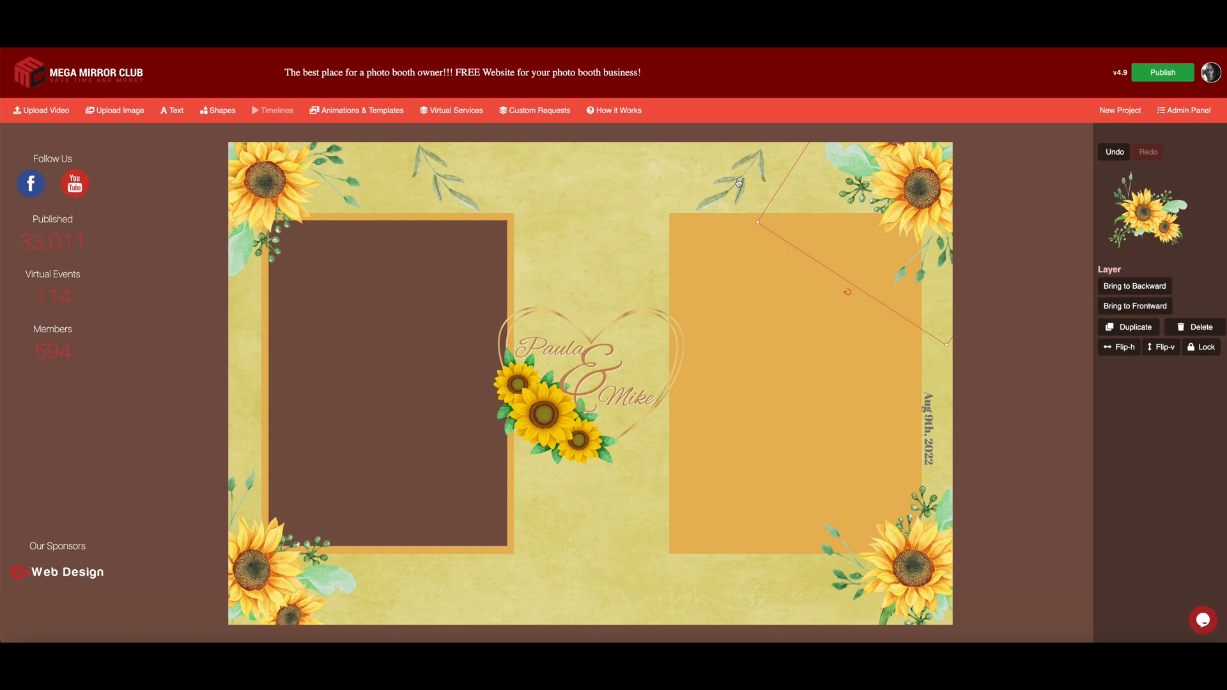
left_click(661, 182)
left_click_drag(453, 169, 538, 175)
left_click(646, 178)
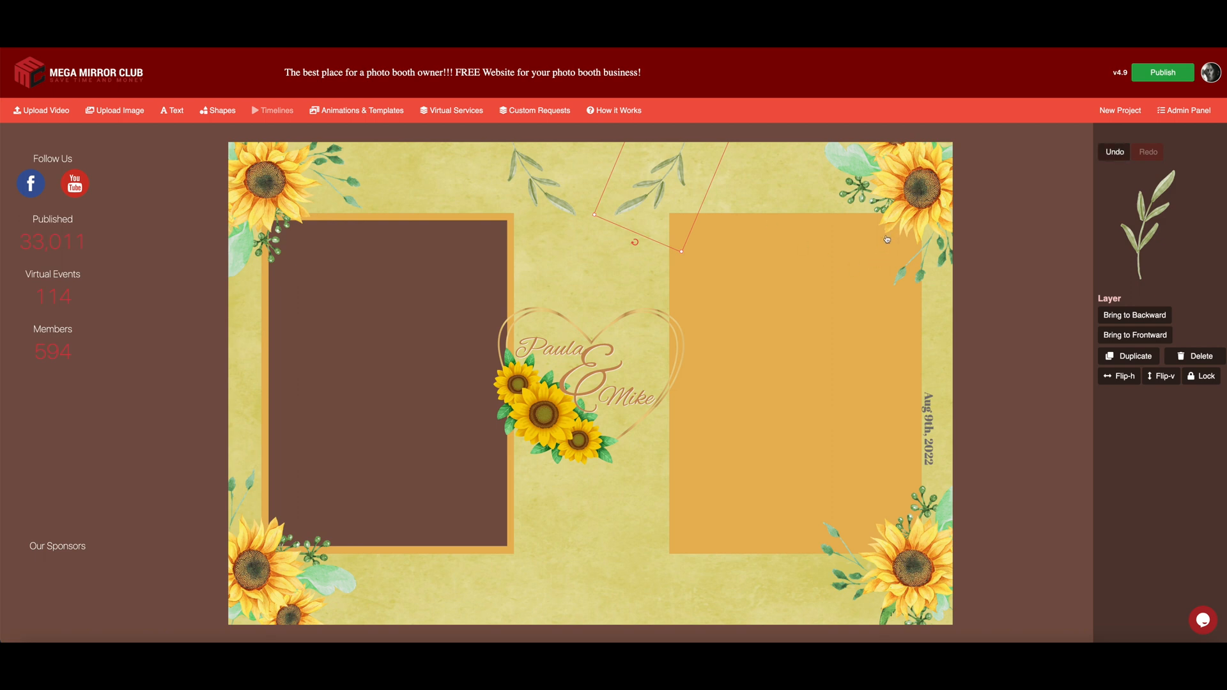
Step: Duplicate the left photo opening and place the copy inside the right orange frame with an even border
left_click(344, 268)
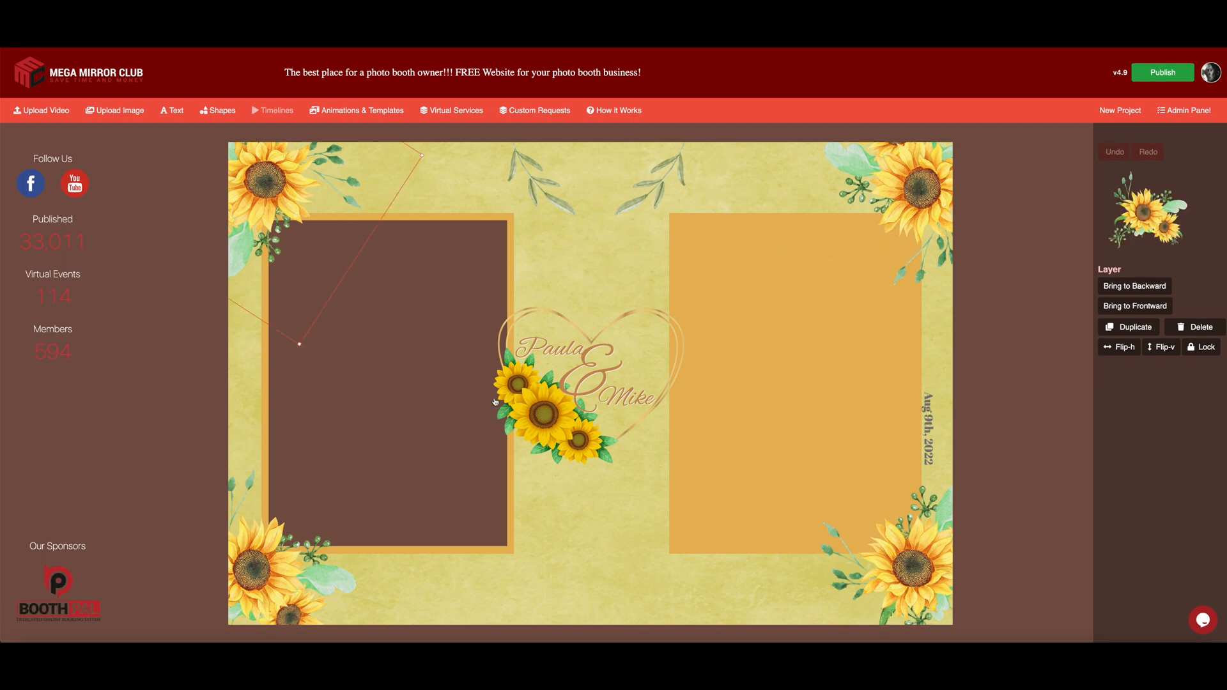
left_click(439, 400)
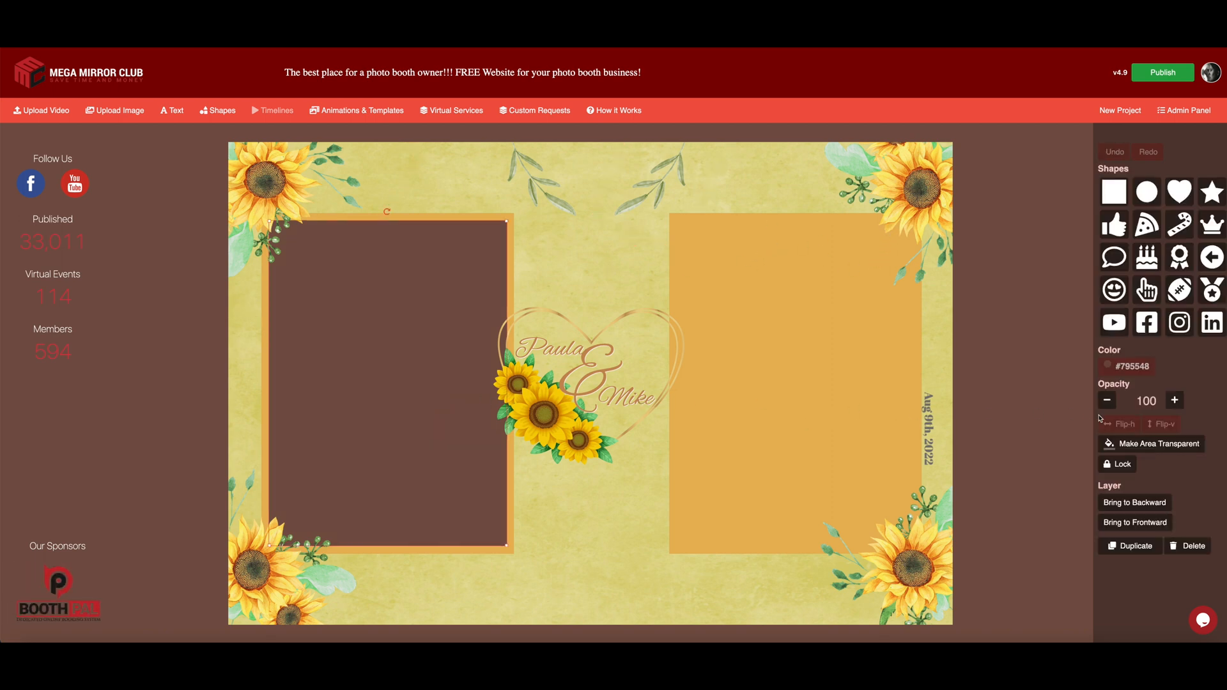
left_click(1135, 548)
left_click_drag(430, 367, 825, 350)
Step: Send the right photo opening behind the heart and bouquets but in front of its orange frame, and deselect it
left_click(1135, 504)
left_click(1135, 504)
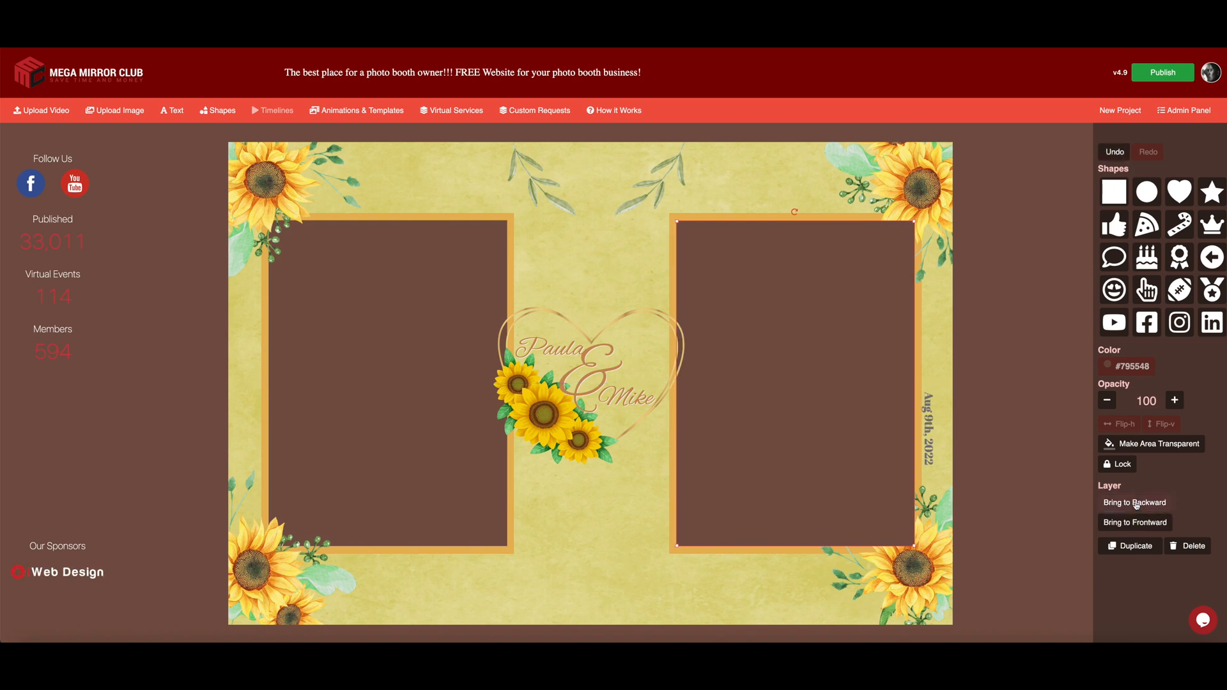
left_click(1136, 504)
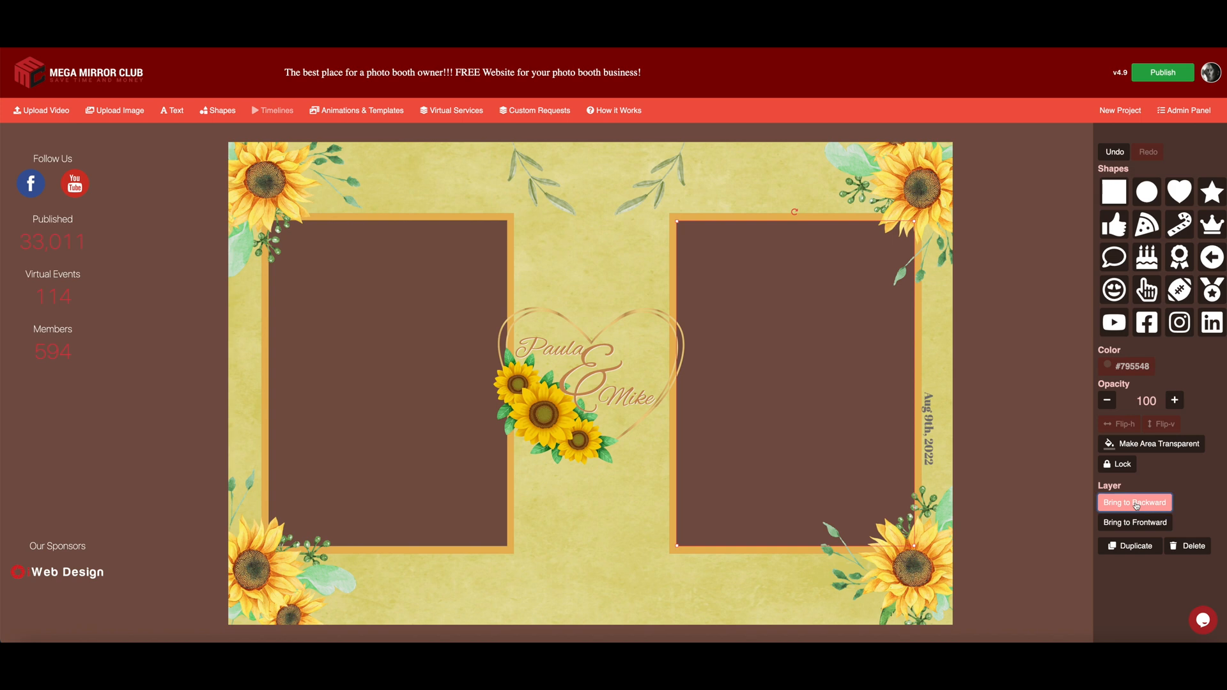
left_click(1136, 504)
left_click(1144, 522)
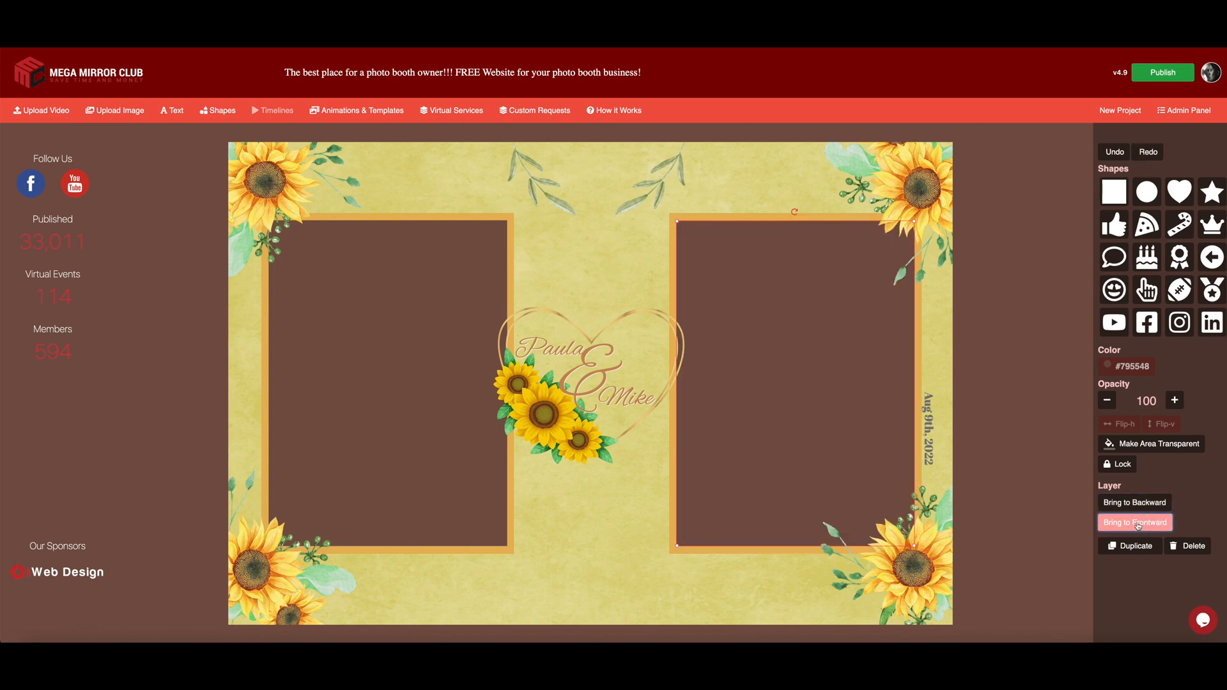
left_click(713, 135)
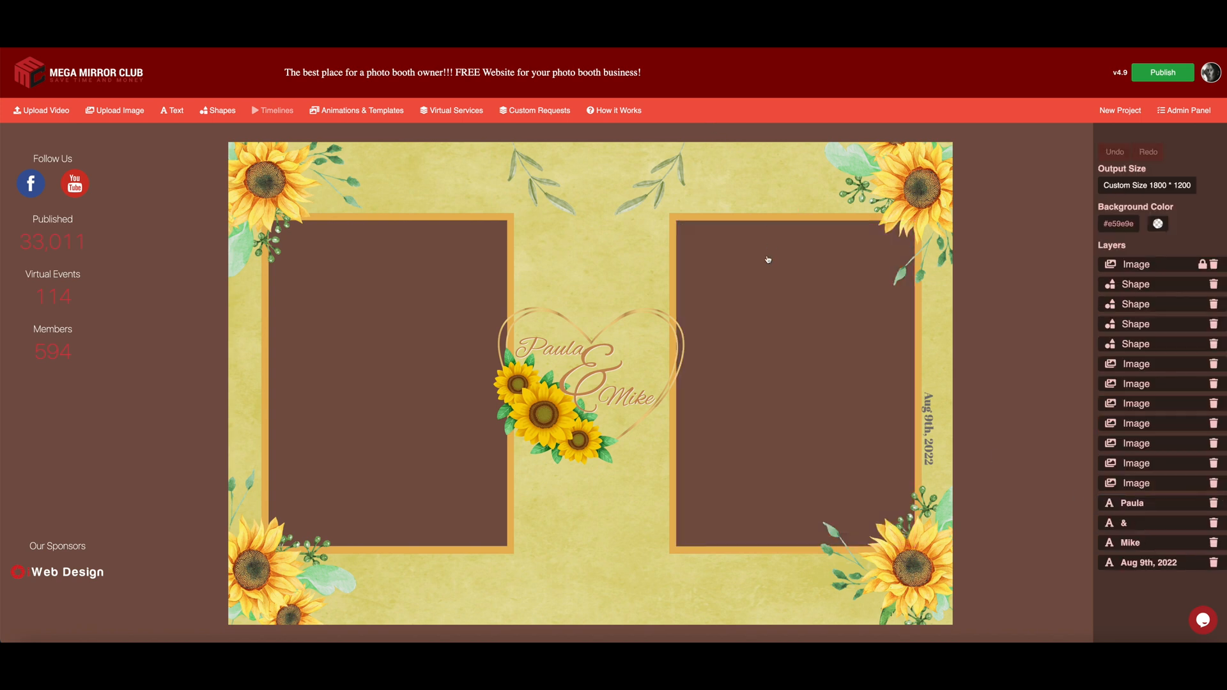
left_click(383, 281)
left_click(766, 292)
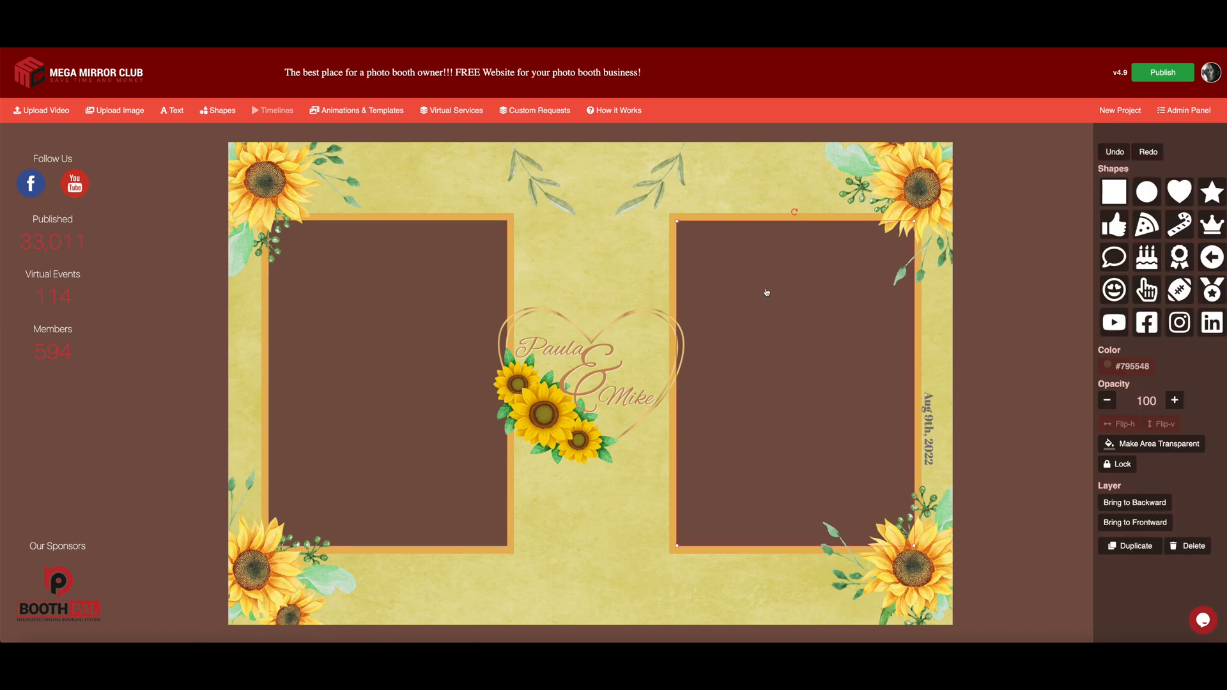
left_click(645, 331)
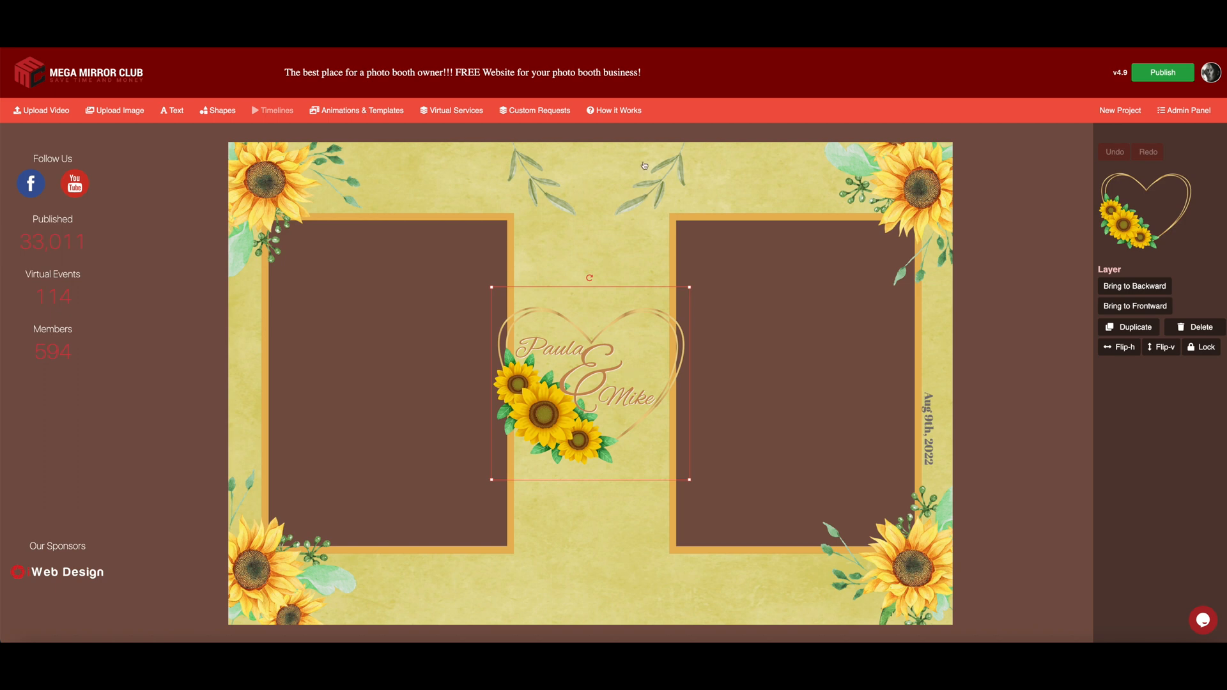
left_click(639, 135)
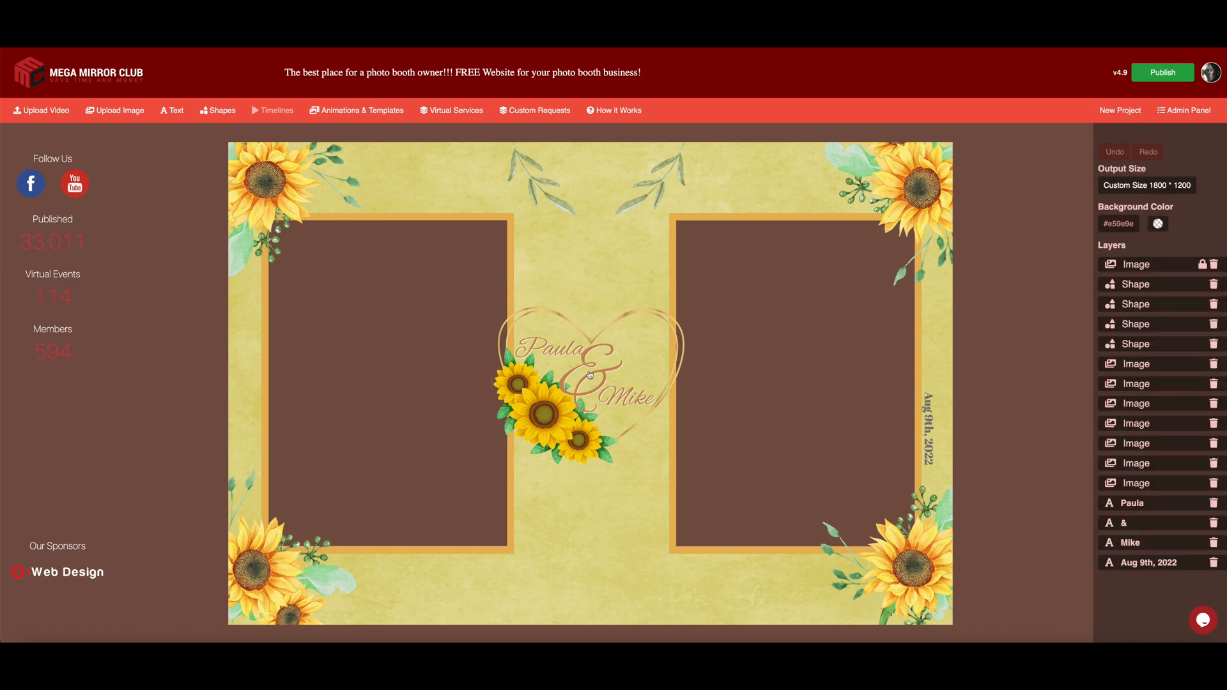
Step: Move the date slightly lower along the right frame's outer edge and publish the two-photo template
left_click_drag(930, 424, 932, 446)
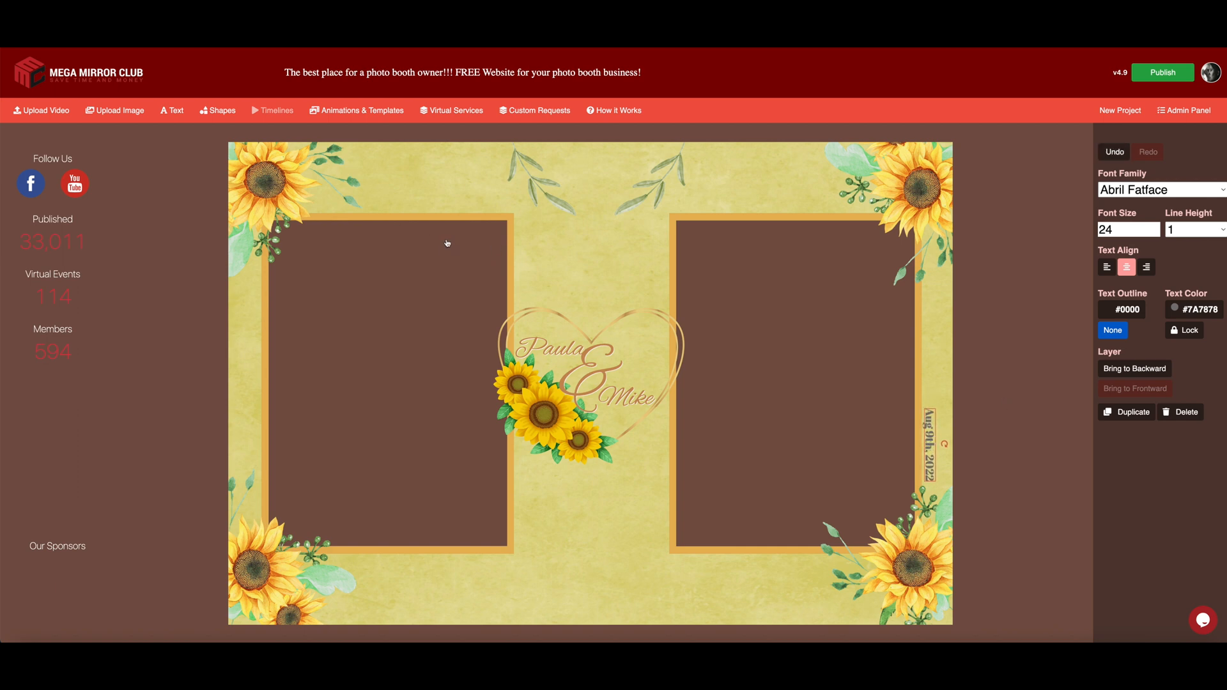
left_click(1168, 76)
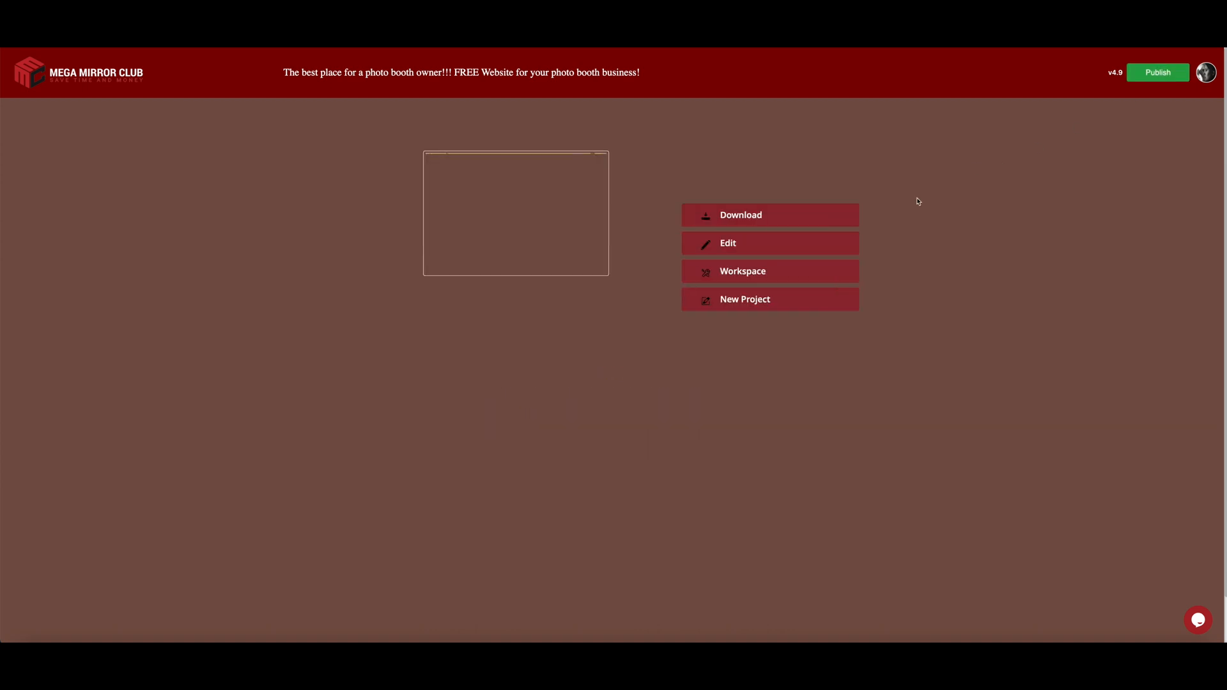
Step: Reopen the just-published two-photo template from the workspace for editing and clear the selection
left_click(735, 275)
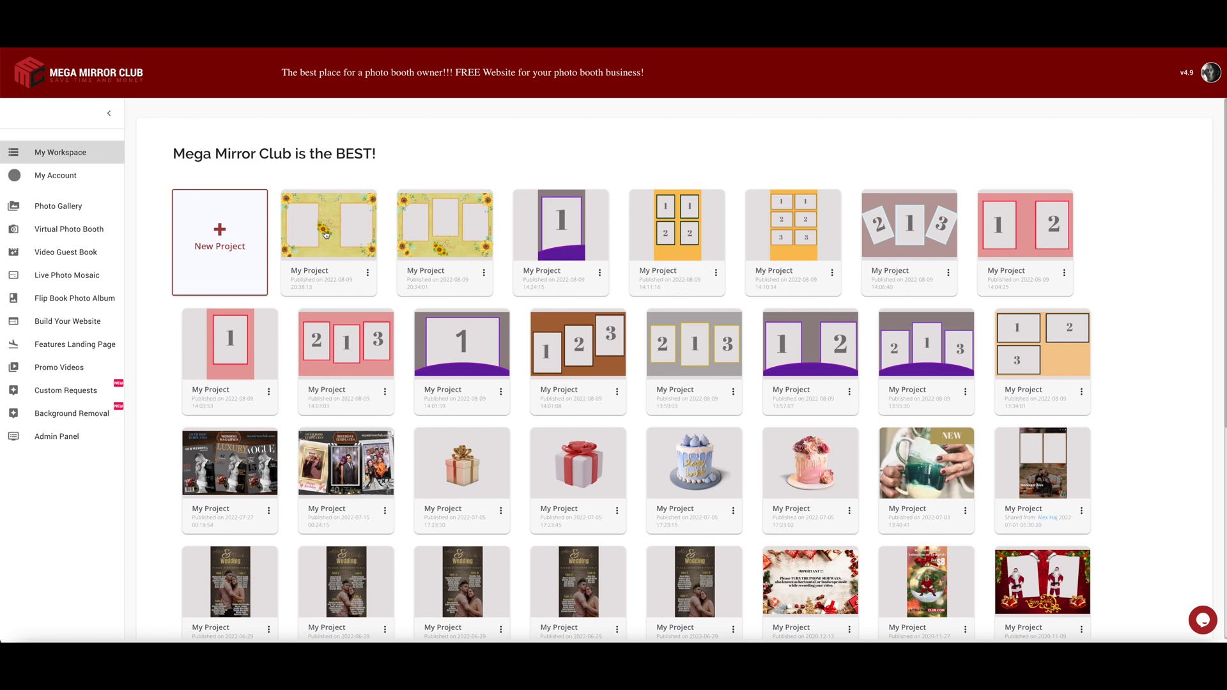
left_click(368, 272)
left_click(388, 324)
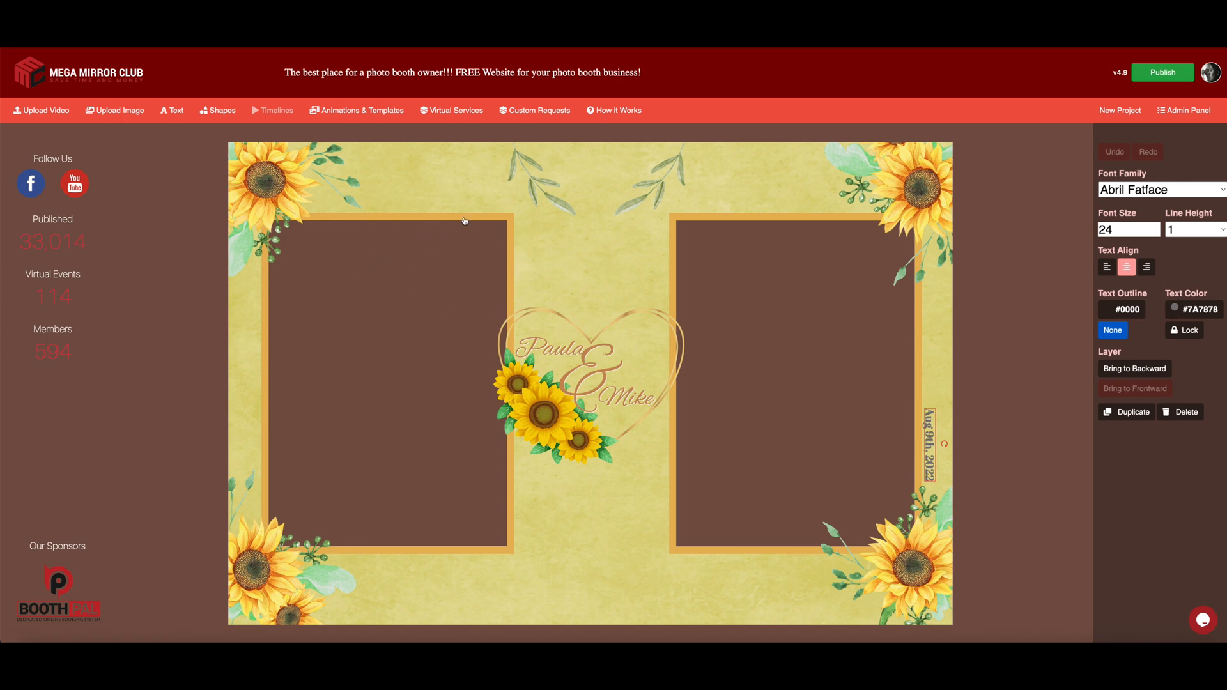
left_click(808, 151)
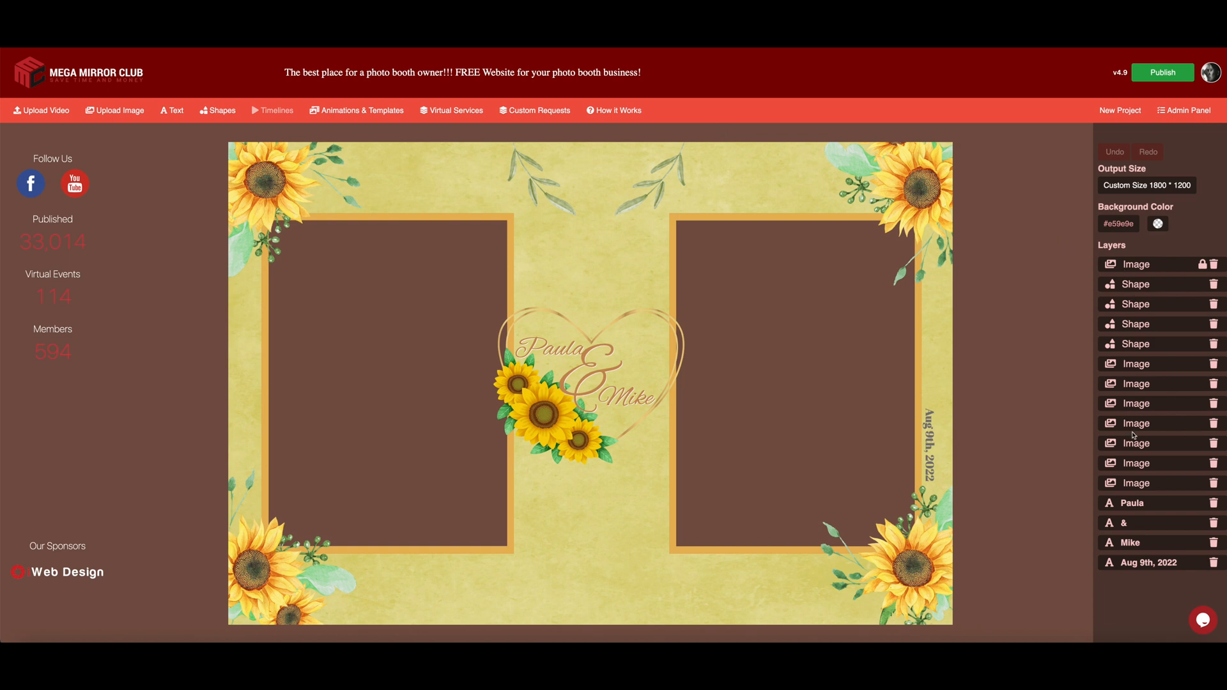
Step: Delete the upper-right sunflower bouquet and move the date beside the left frame's lower right edge
left_click(907, 200)
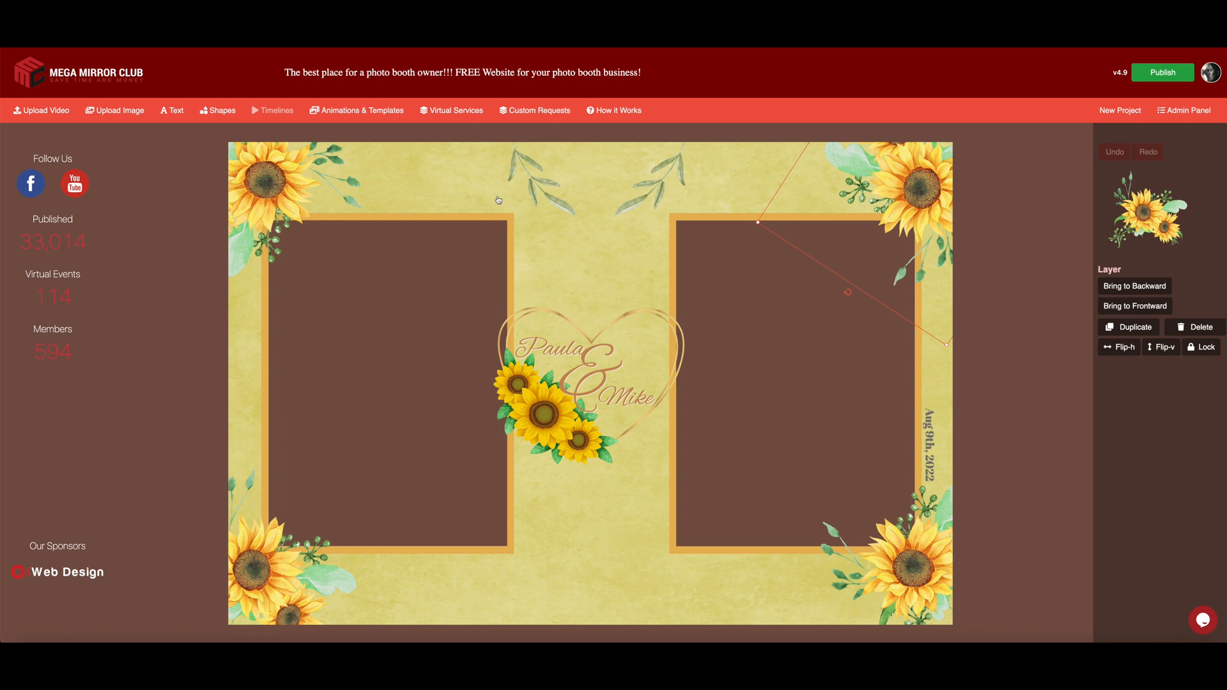
left_click(1209, 332)
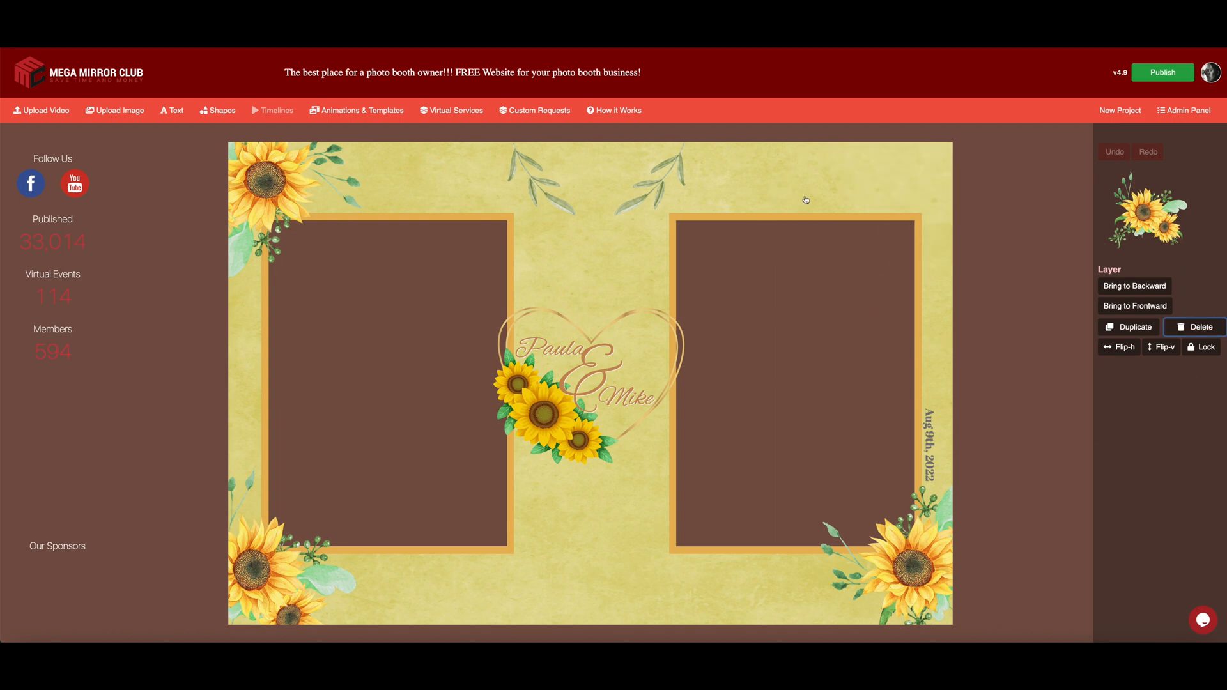
left_click(927, 457)
left_click_drag(927, 457, 520, 521)
Step: Delete the lower-right corner sunflower bouquet
left_click(929, 561)
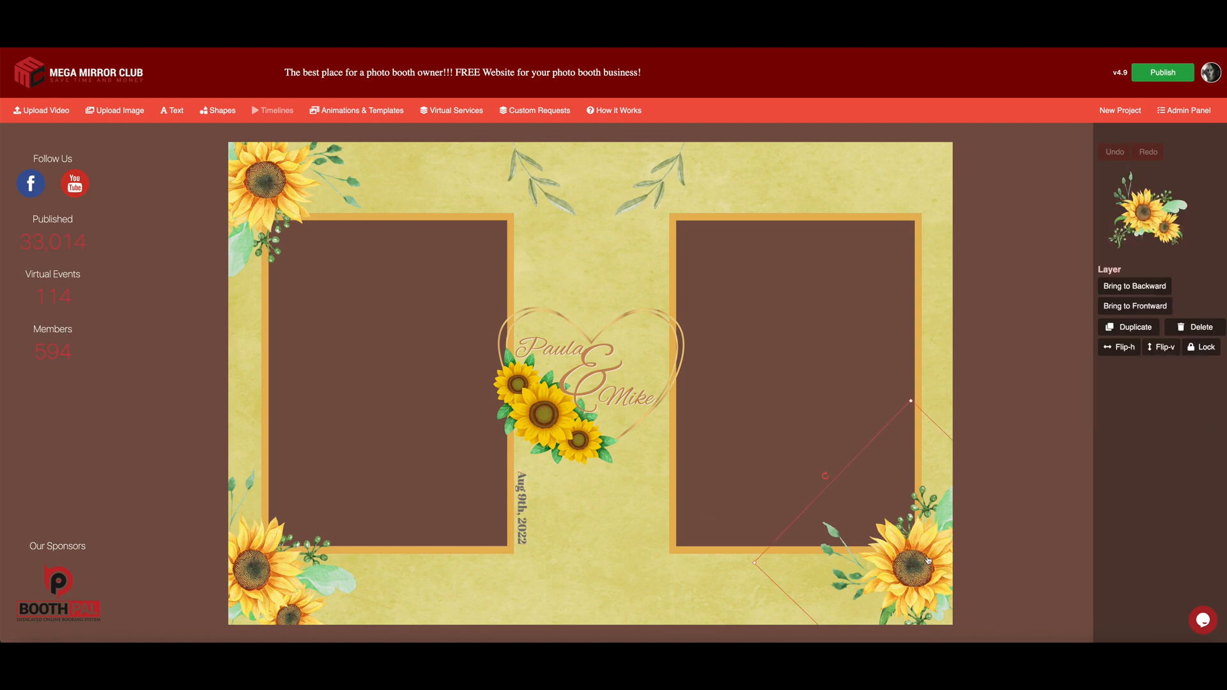
left_click(515, 505)
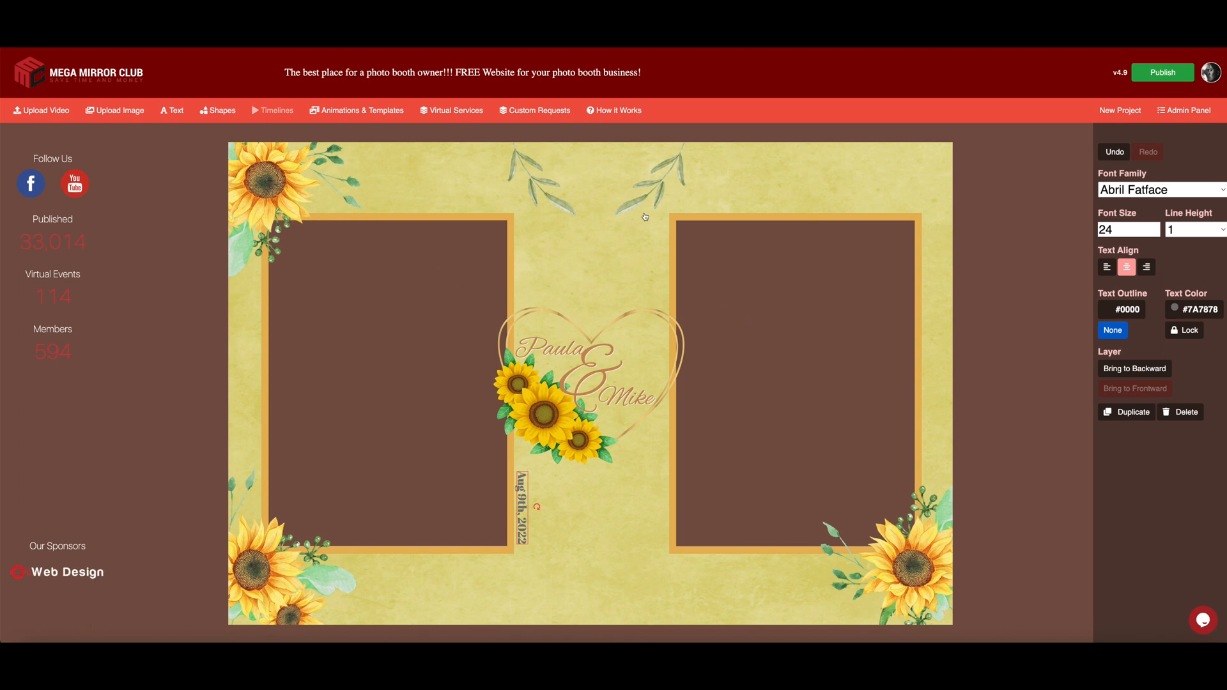
left_click(920, 559)
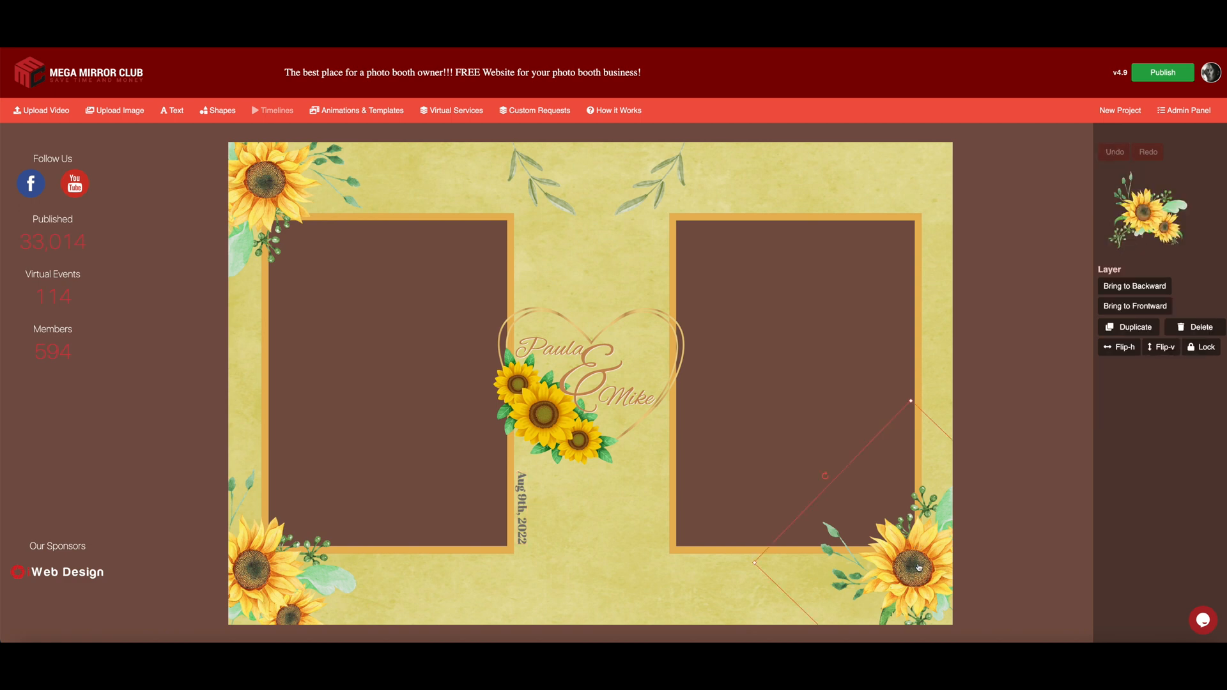
left_click(1201, 332)
Step: Delete the right photo opening together with the orange frame behind it
left_click(901, 376)
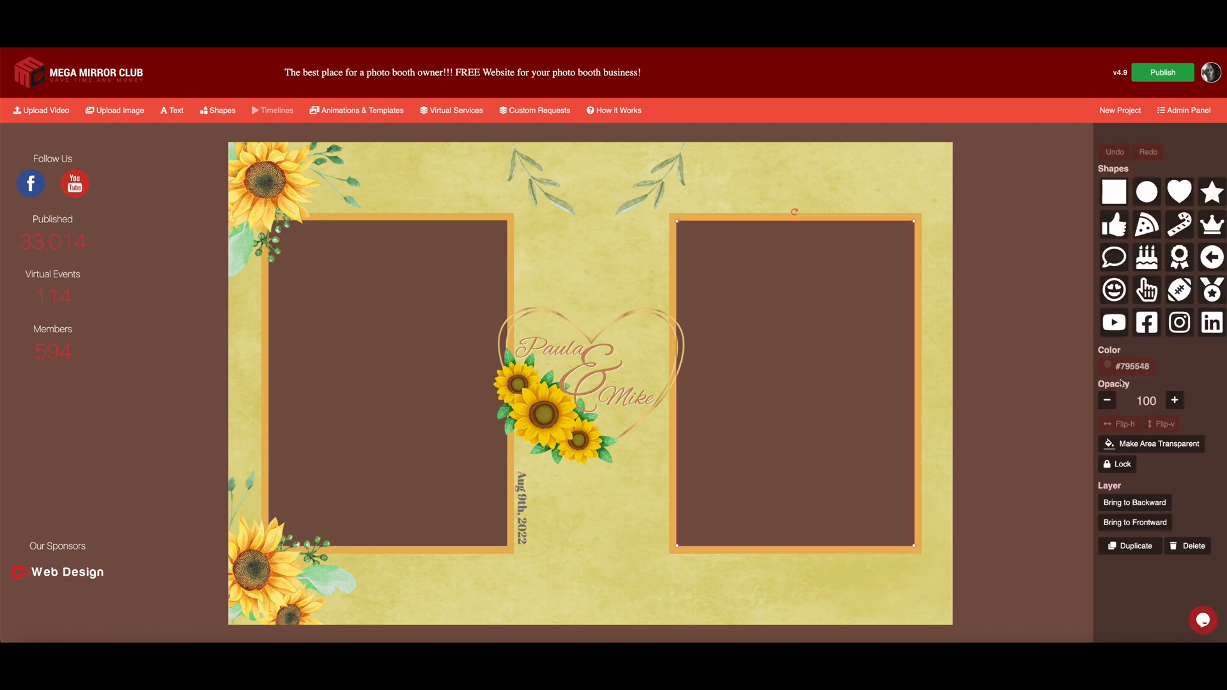
left_click(1199, 548)
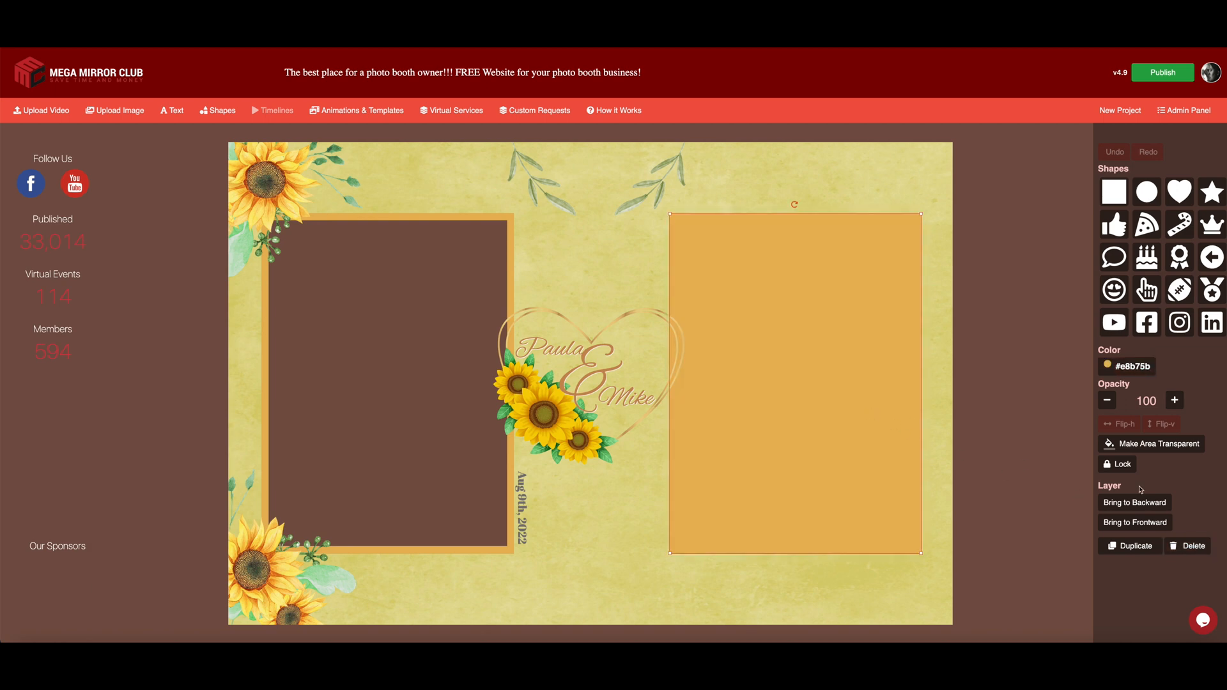
left_click(1199, 550)
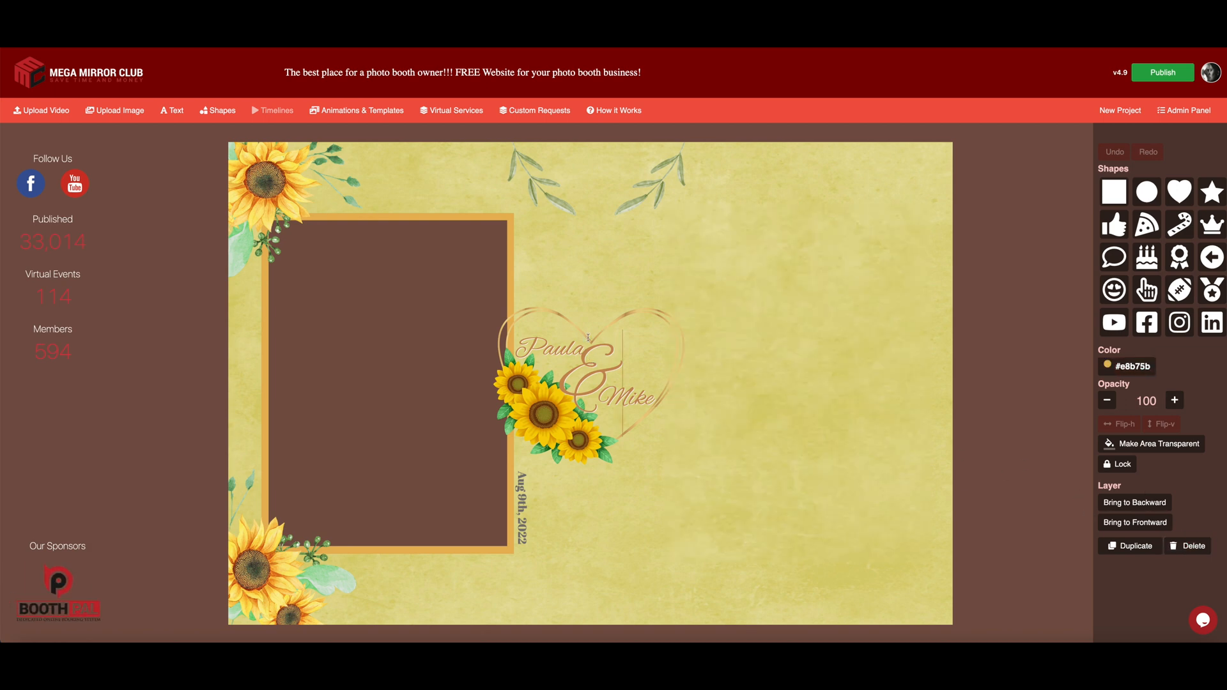
Step: Move the sunflower heart down onto the lower part of the left photo frame
left_click(616, 397)
left_click(542, 417)
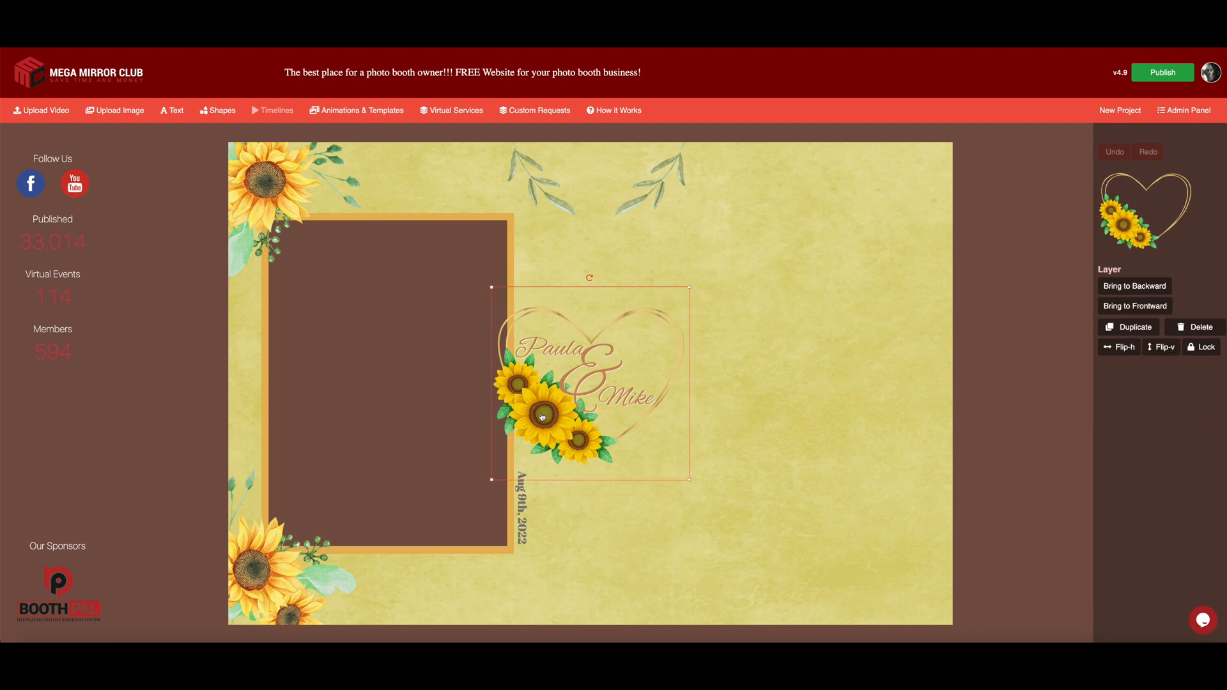
left_click_drag(542, 417, 363, 552)
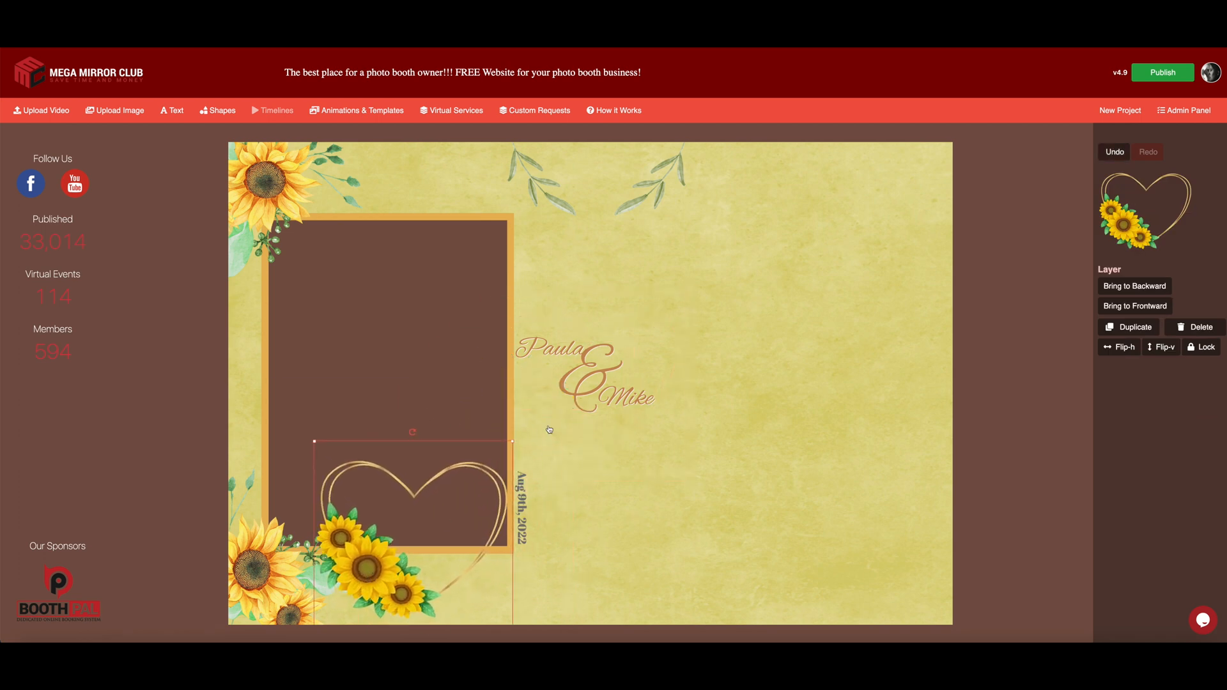
Step: Move both names and the ampersand from beside the photo frame into the sunflower heart
mouse_move(543, 352)
left_mouse_down()
mouse_move(487, 428)
mouse_move(376, 507)
left_mouse_up()
left_click_drag(594, 383, 412, 553)
left_click_drag(628, 398, 449, 558)
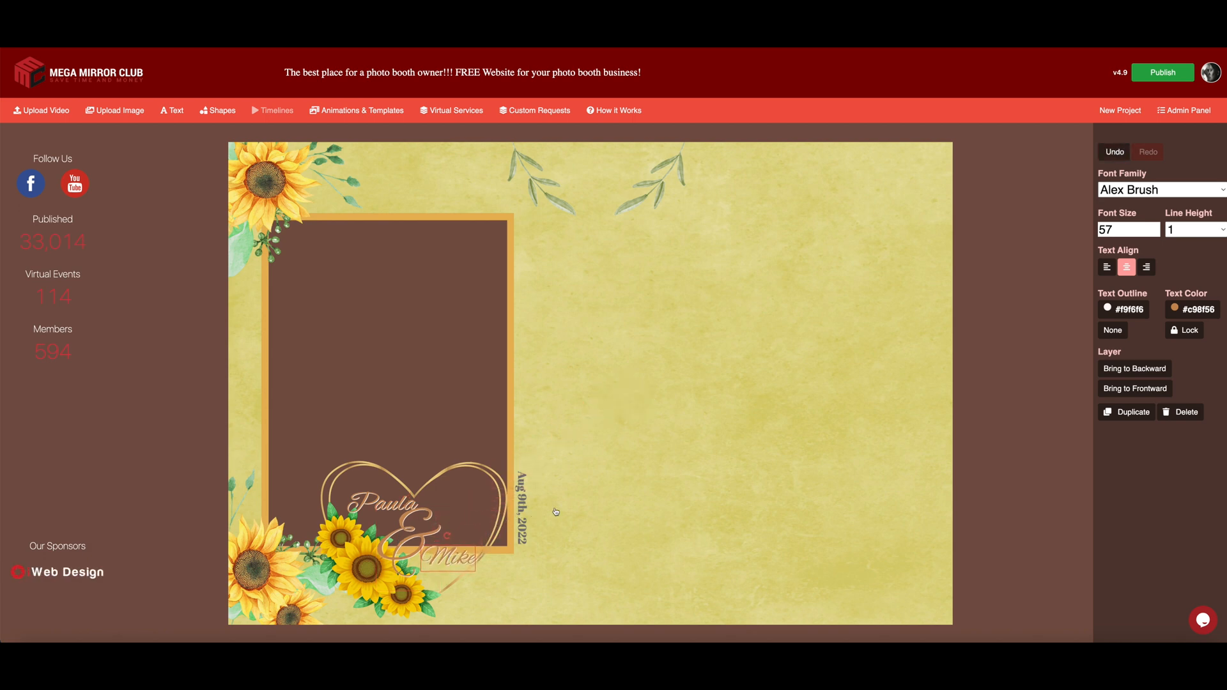
Step: Move the left leaf sprig above the photo frame and delete the right leaf sprig
left_click(552, 206)
left_click_drag(579, 208, 532, 188)
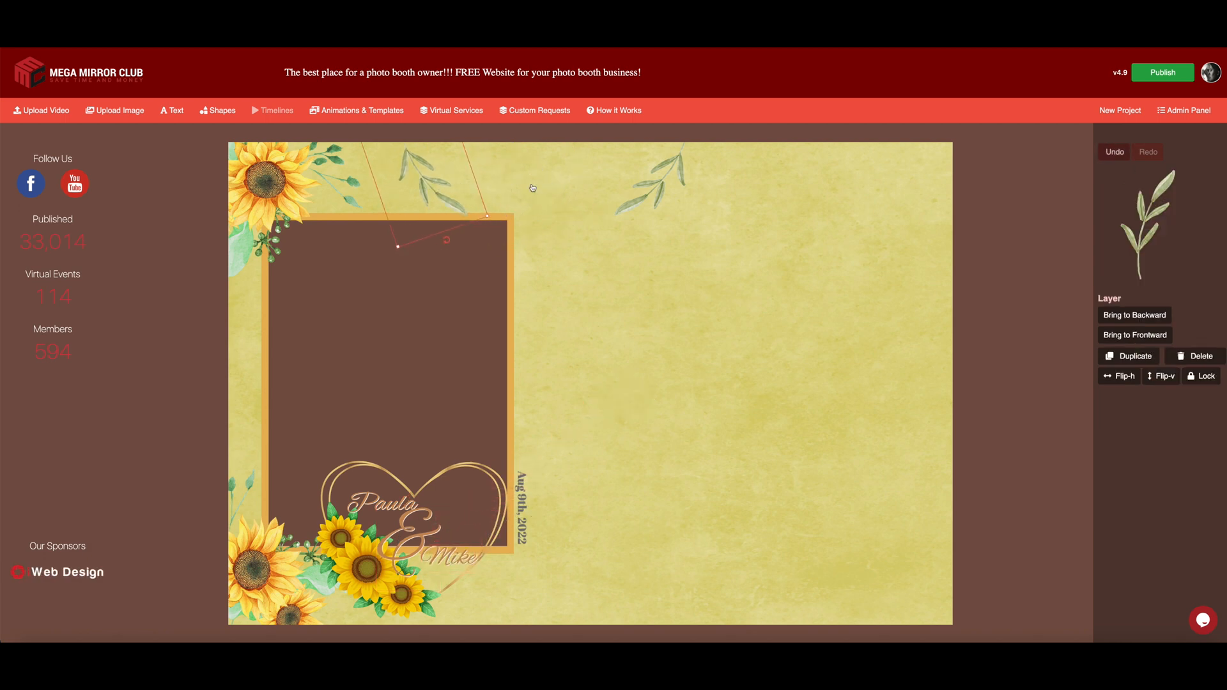
left_click(1195, 356)
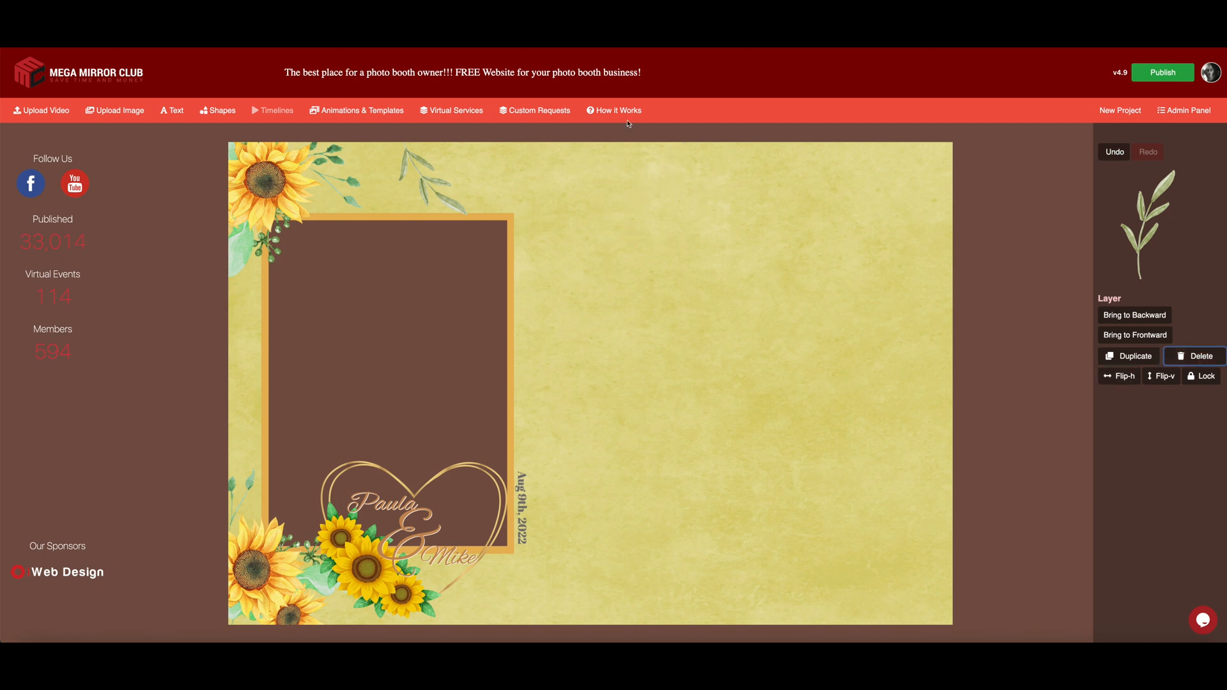
Step: Set the template's custom output size to 1200 × 1800
left_click(740, 137)
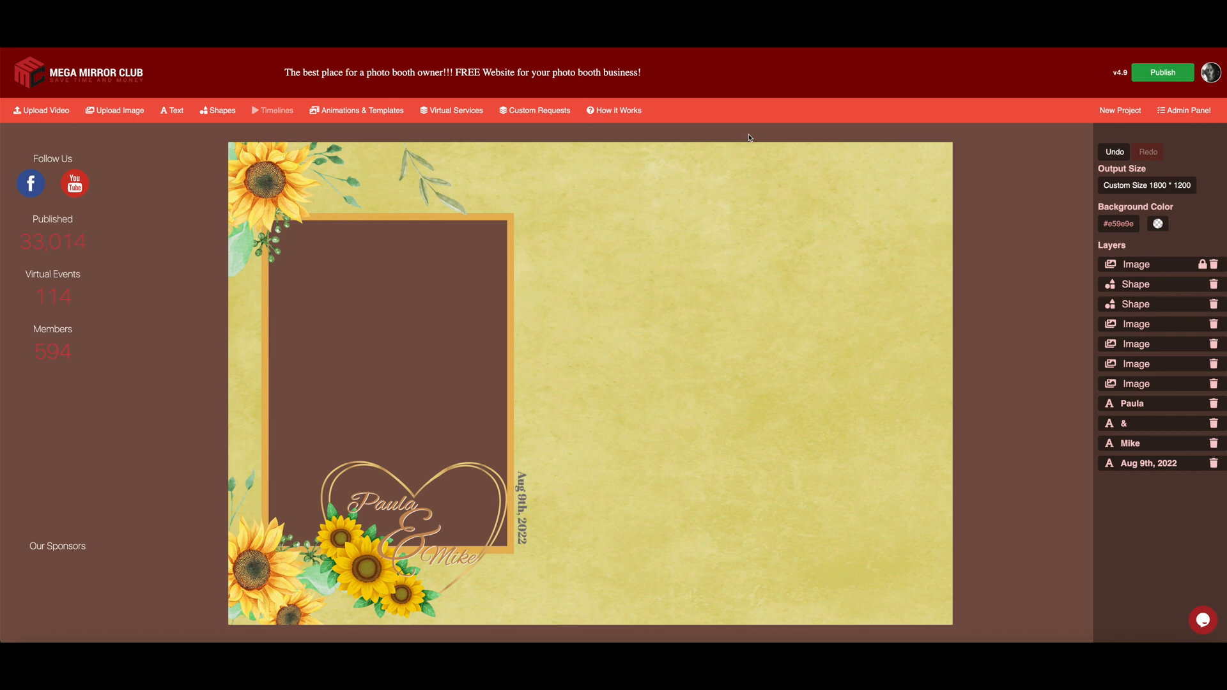
left_click(1136, 186)
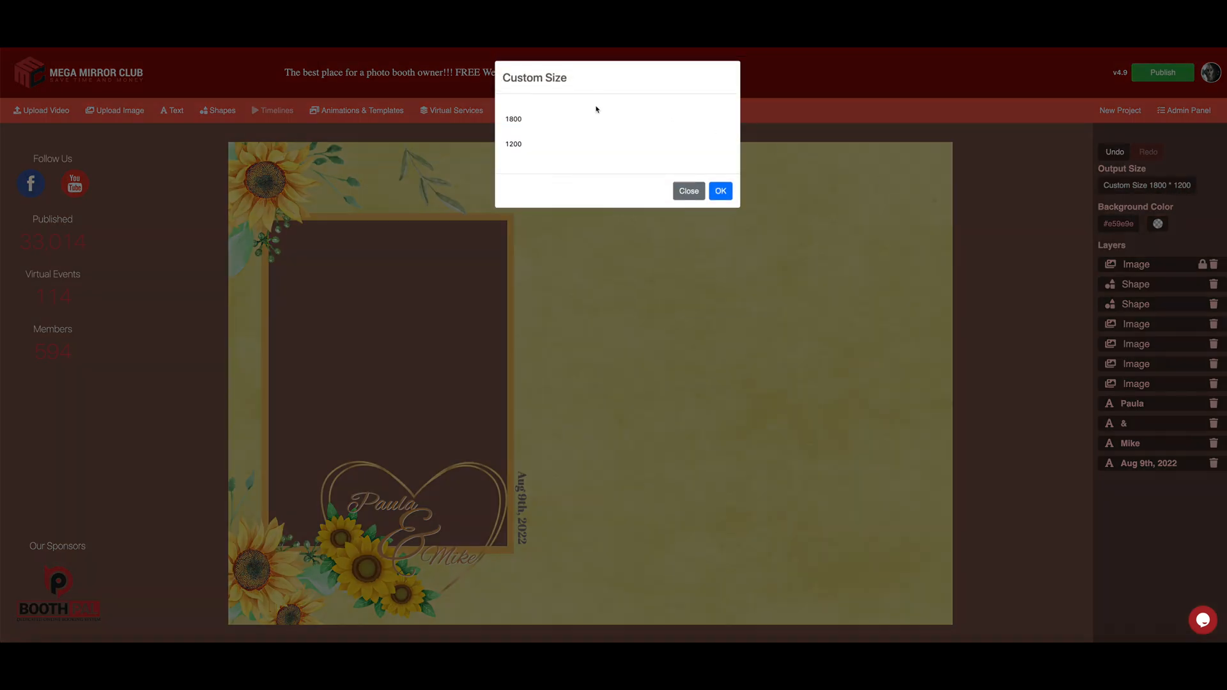
left_click_drag(536, 117, 493, 118)
type("1200")
key("Tab")
type("1")
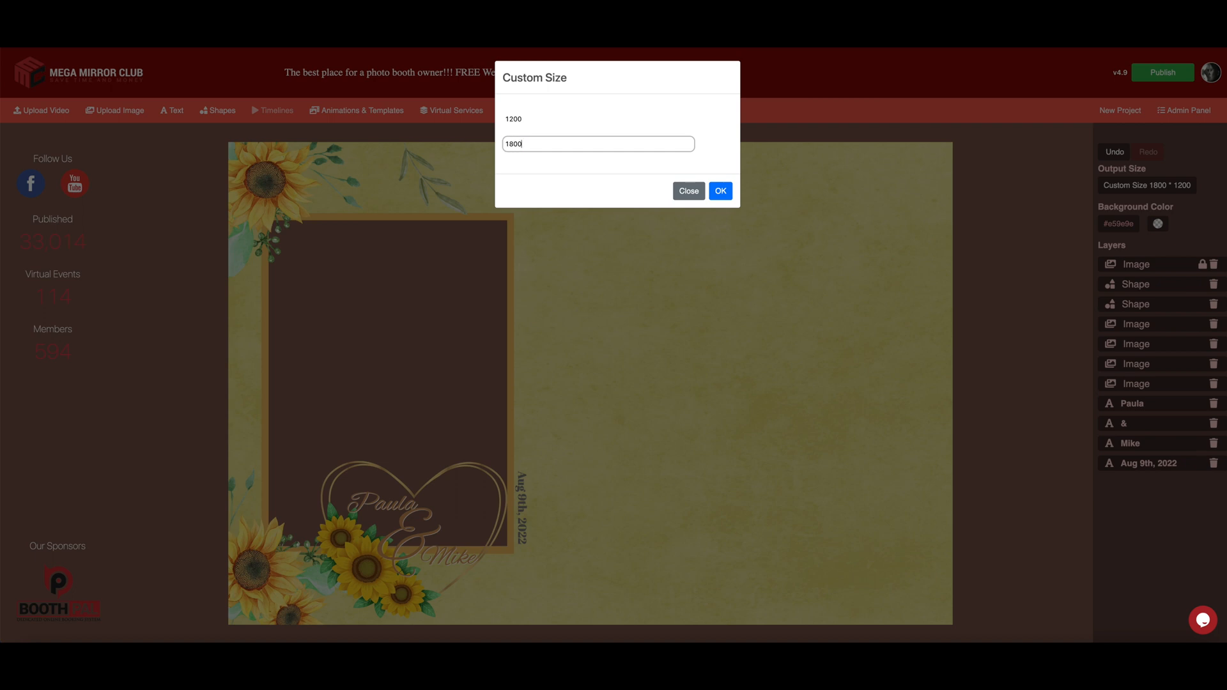
left_click(721, 191)
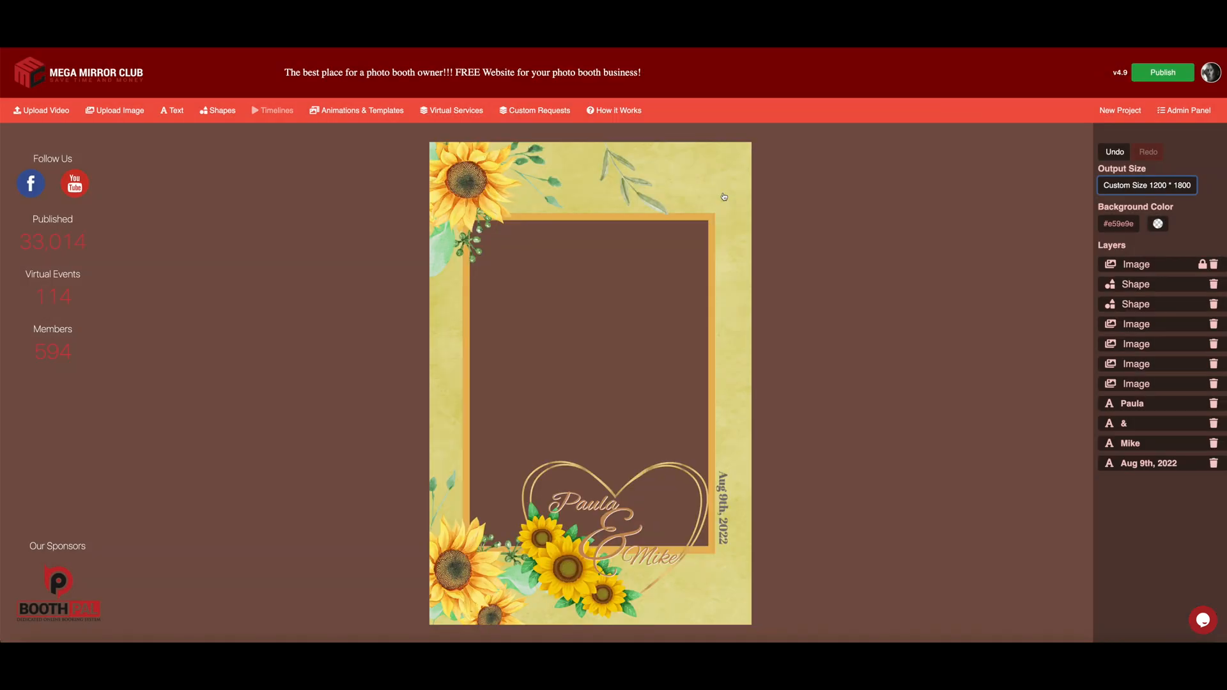
Step: Move and rotate the leaf sprig into the upper-right corner, and shift the upper sunflower bouquet closer to its corner
left_click_drag(626, 198, 719, 187)
left_click_drag(742, 246, 833, 242)
left_click(832, 242)
left_click_drag(706, 186, 719, 161)
left_click_drag(486, 181, 463, 178)
Step: Rotate the lower-left sunflower bouquet and place it in the template's lower-right corner
left_click_drag(454, 544, 592, 365)
left_click_drag(566, 482, 688, 378)
left_click_drag(624, 357, 676, 431)
left_click_drag(722, 541, 682, 548)
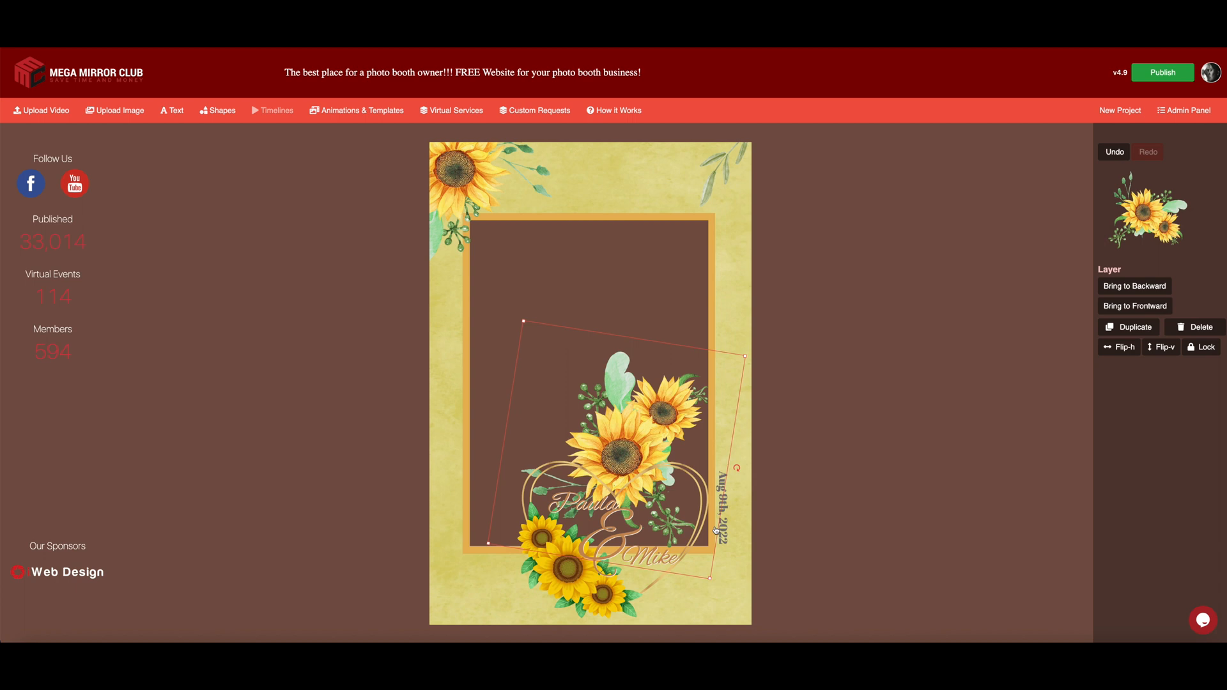
left_click_drag(737, 468, 548, 391)
left_click(636, 461)
left_click_drag(636, 461, 730, 595)
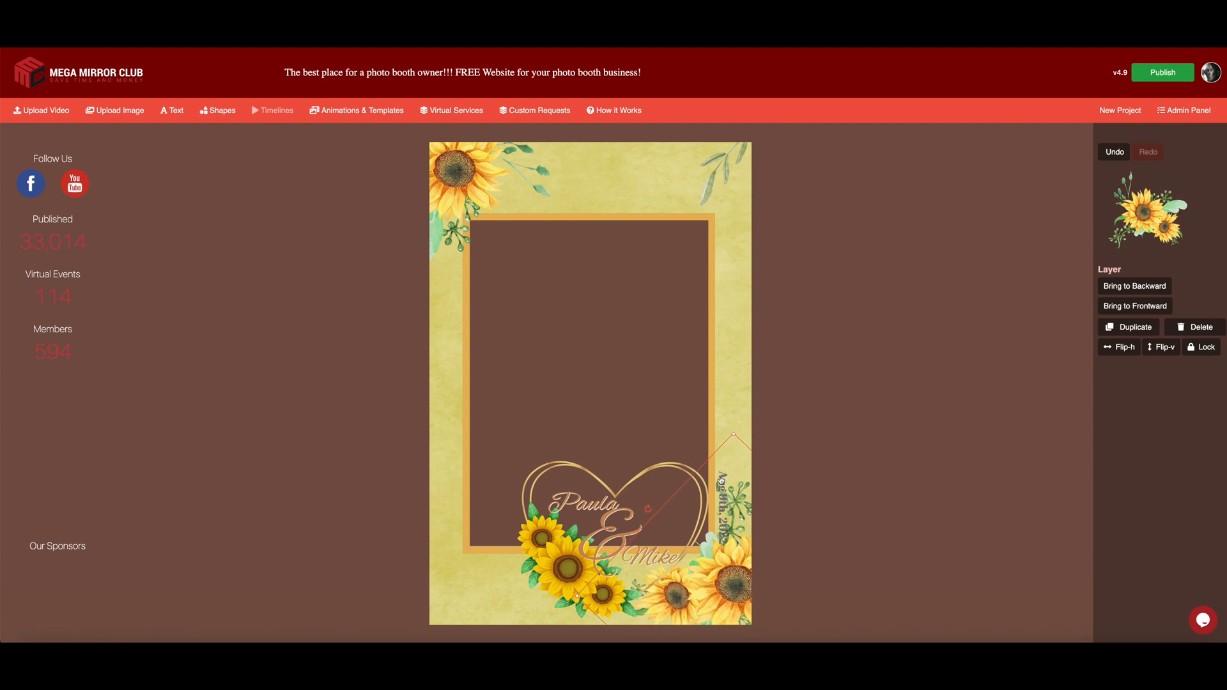
Step: Move the vertical date up beside the photo frame's upper right edge
left_click(780, 481)
left_click_drag(724, 484, 726, 227)
left_click(749, 270)
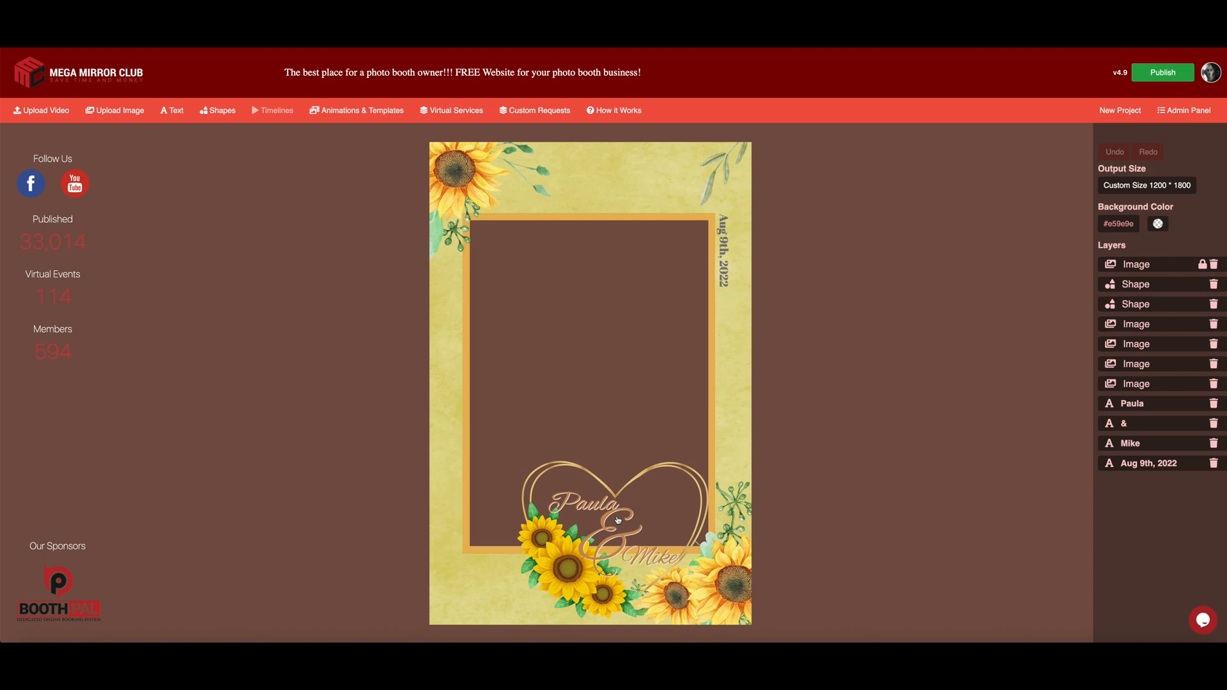
Step: Shift the orange frame and its photo opening up to leave more room below them
left_click_drag(629, 219, 632, 185)
left_click(857, 359)
left_click_drag(622, 343, 617, 311)
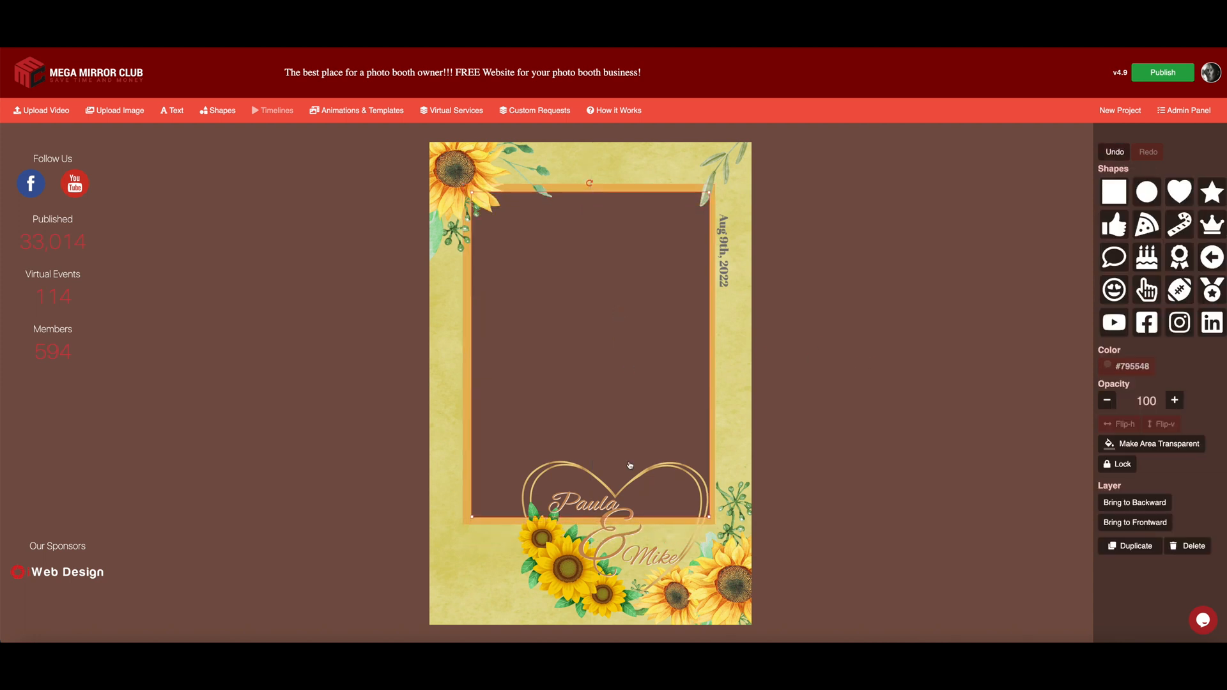
Step: Shrink the sunflower heart and place it in the template's lower-left corner
left_click(688, 490)
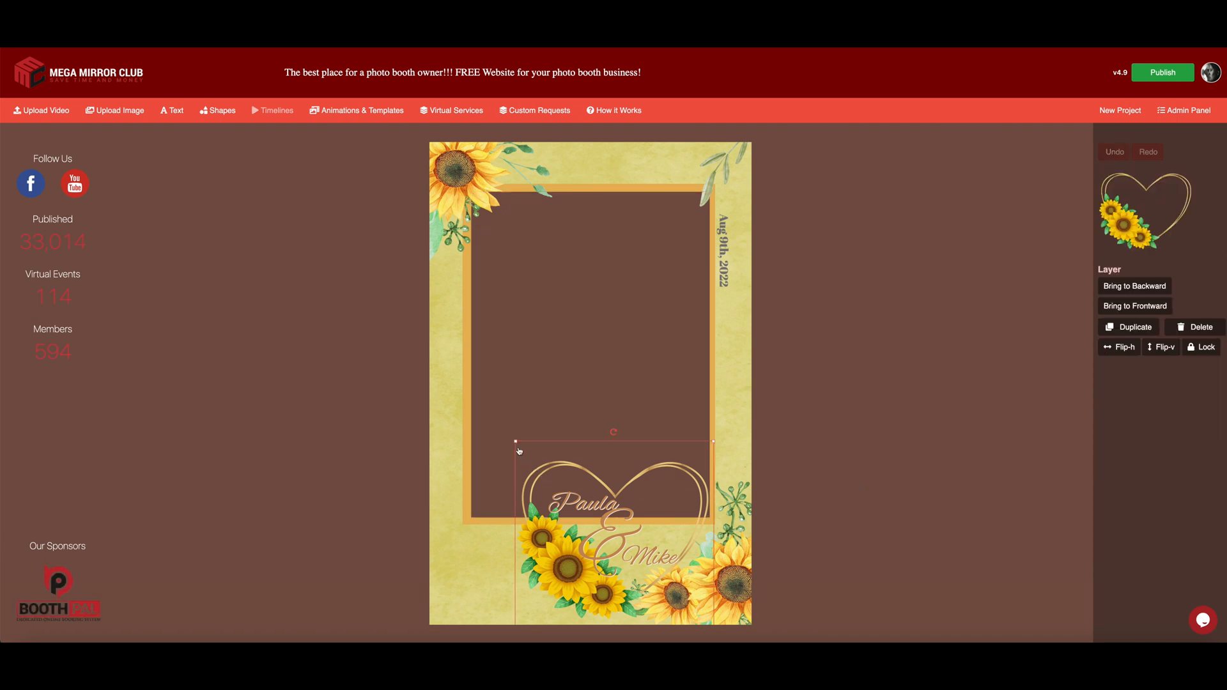
left_click_drag(515, 442, 554, 478)
left_click_drag(679, 526, 540, 524)
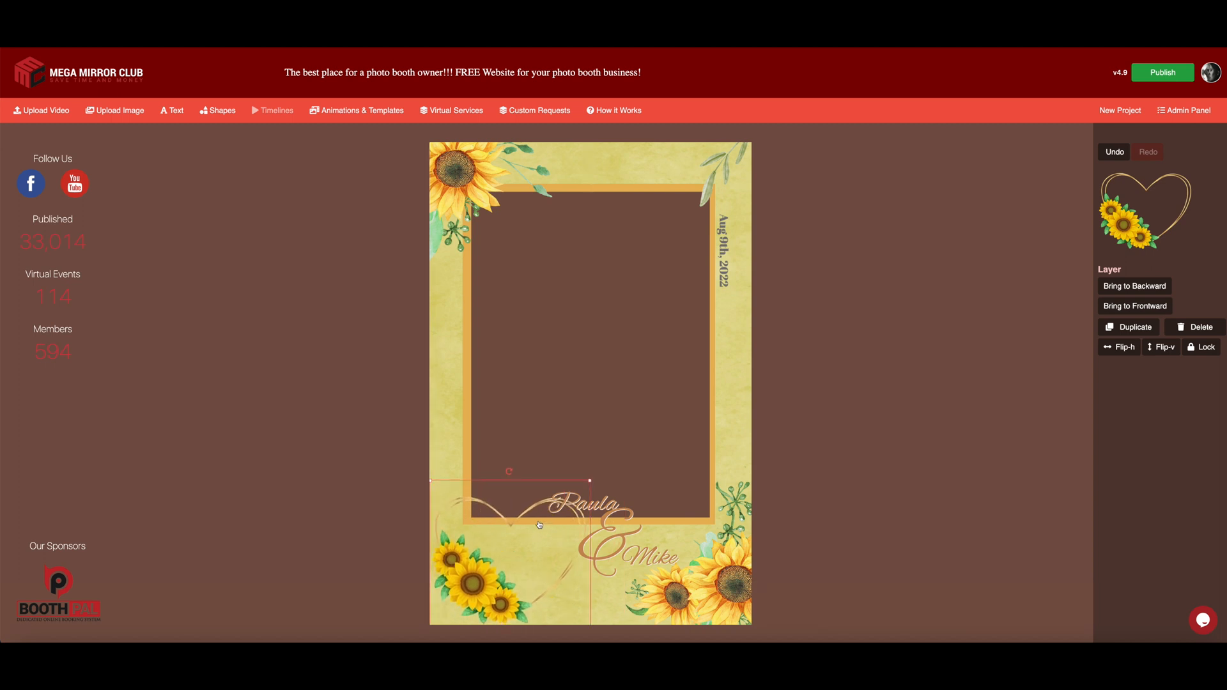
left_click_drag(430, 480, 448, 492)
mouse_move(497, 530)
left_mouse_down()
mouse_move(478, 528)
mouse_move(494, 529)
left_mouse_up()
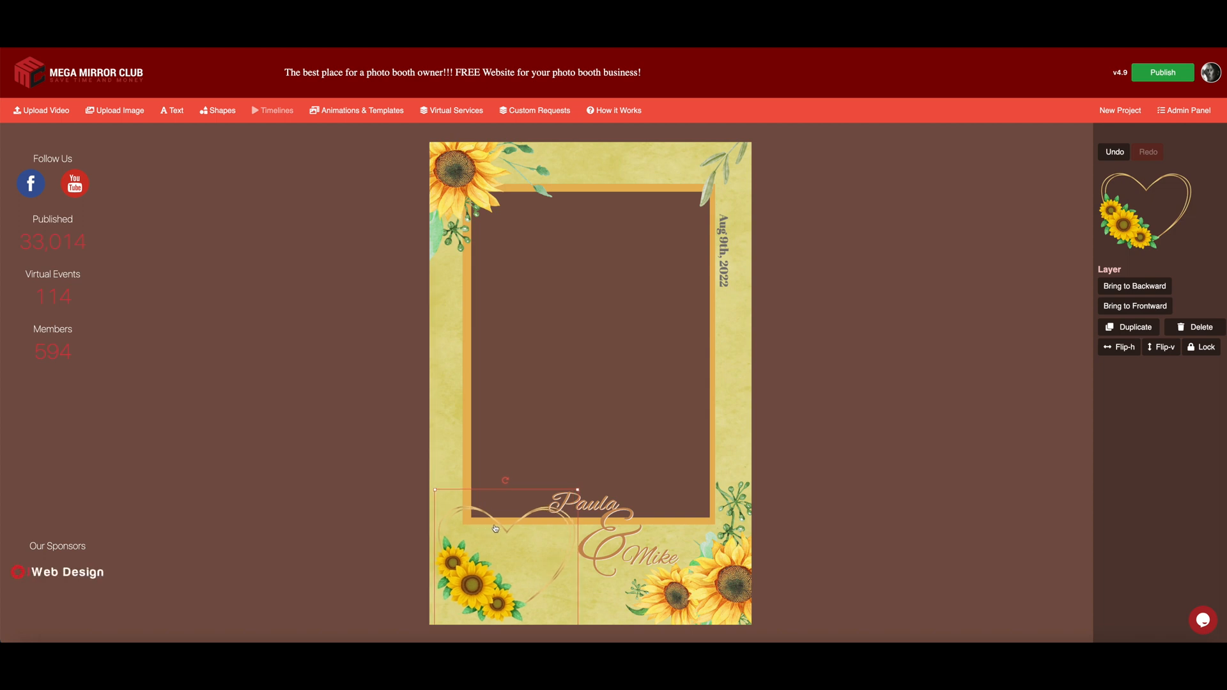
left_click_drag(578, 490, 591, 472)
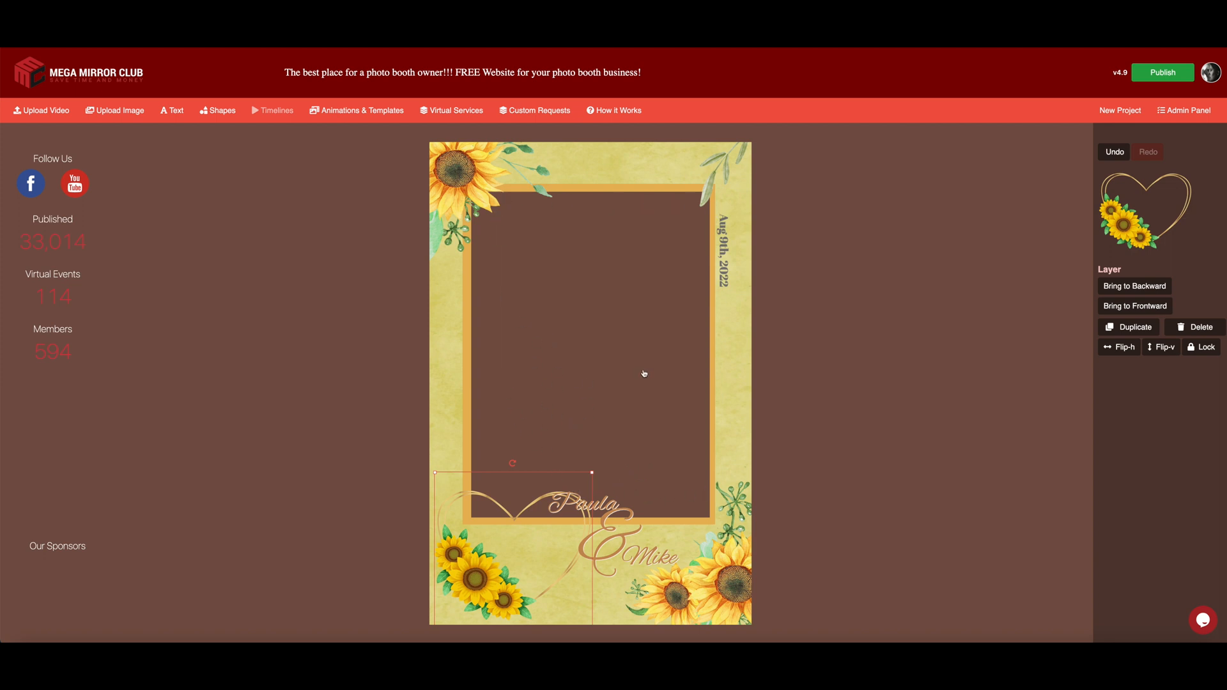
Step: Nudge the photo opening until it sits evenly inside the orange frame
left_click(620, 338)
left_click_drag(620, 334, 619, 335)
key("Left")
key("Left")
key("Down")
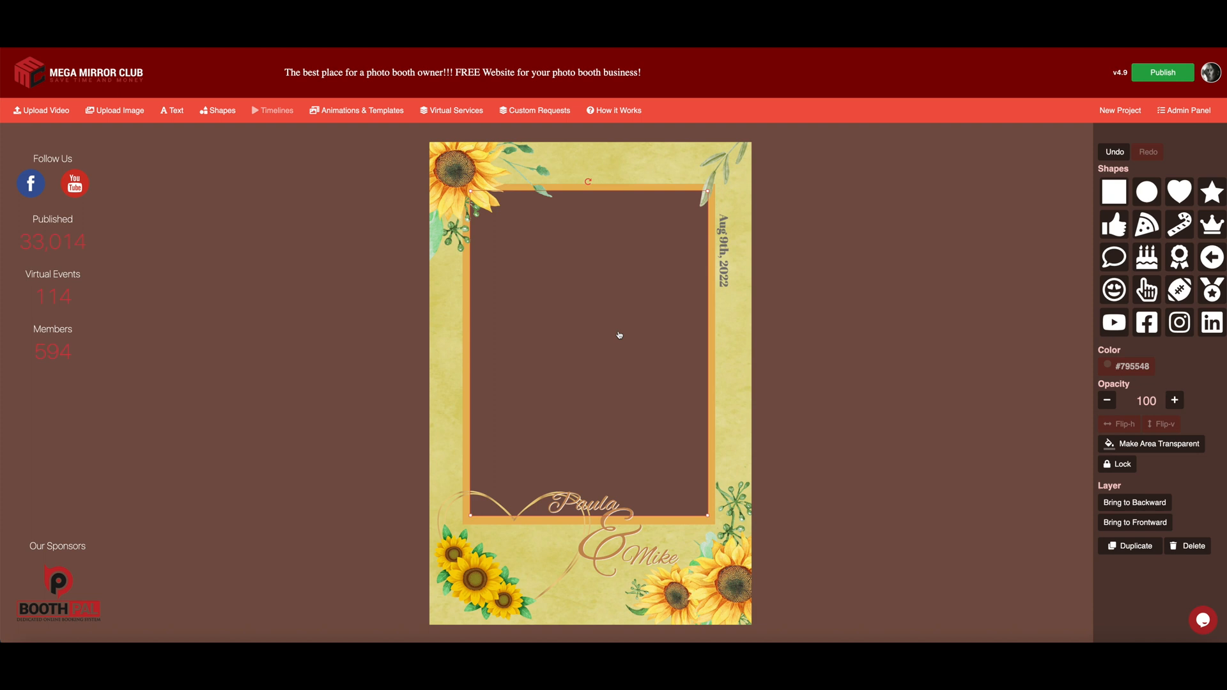
left_click(587, 136)
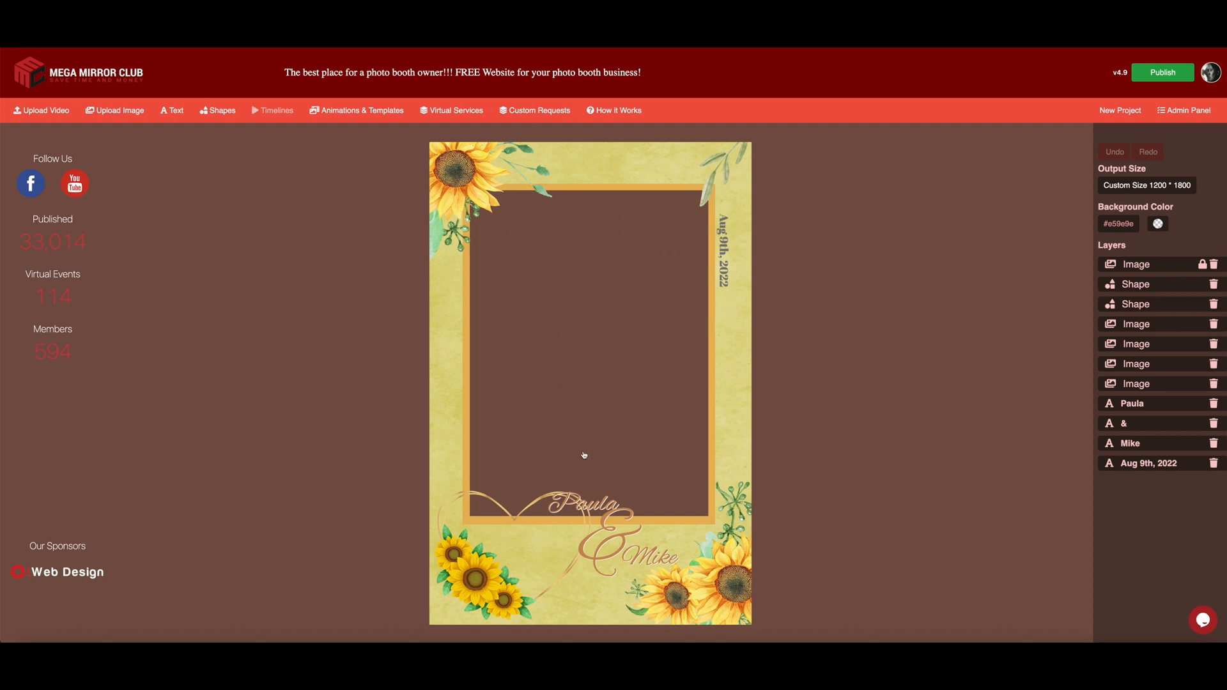
Step: Shrink the sunflower heart a little more and move the first name into its upper left part
left_click(533, 518)
left_click_drag(589, 476, 561, 512)
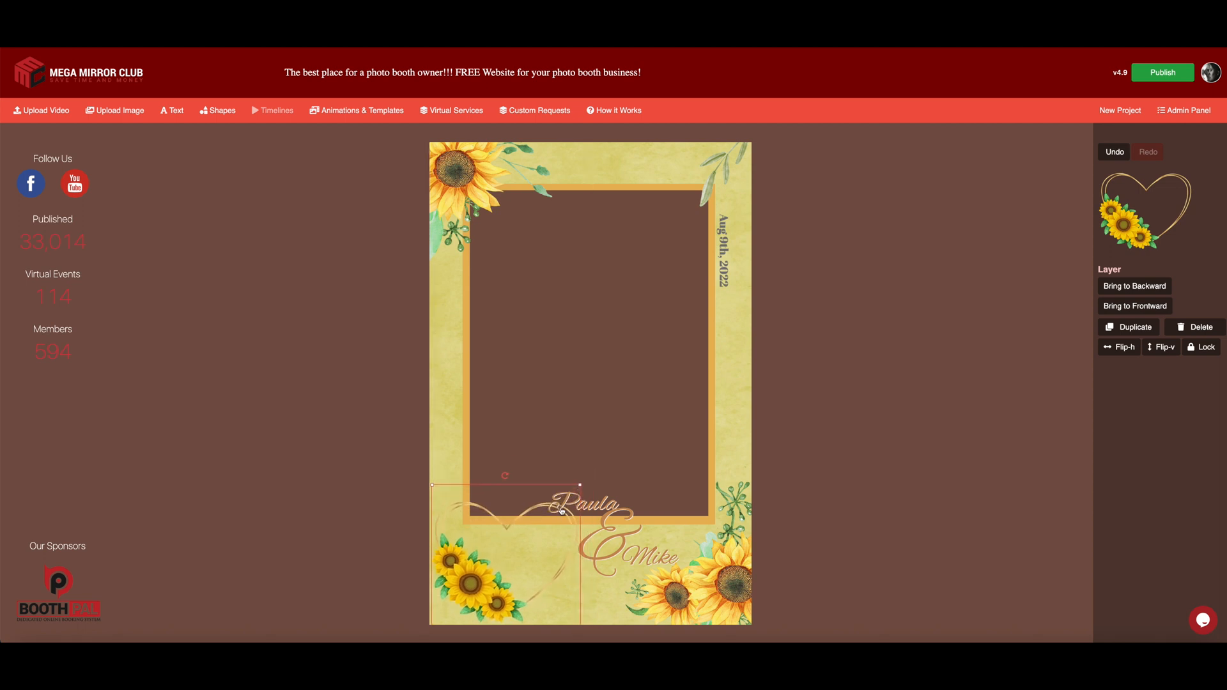
left_click(620, 528)
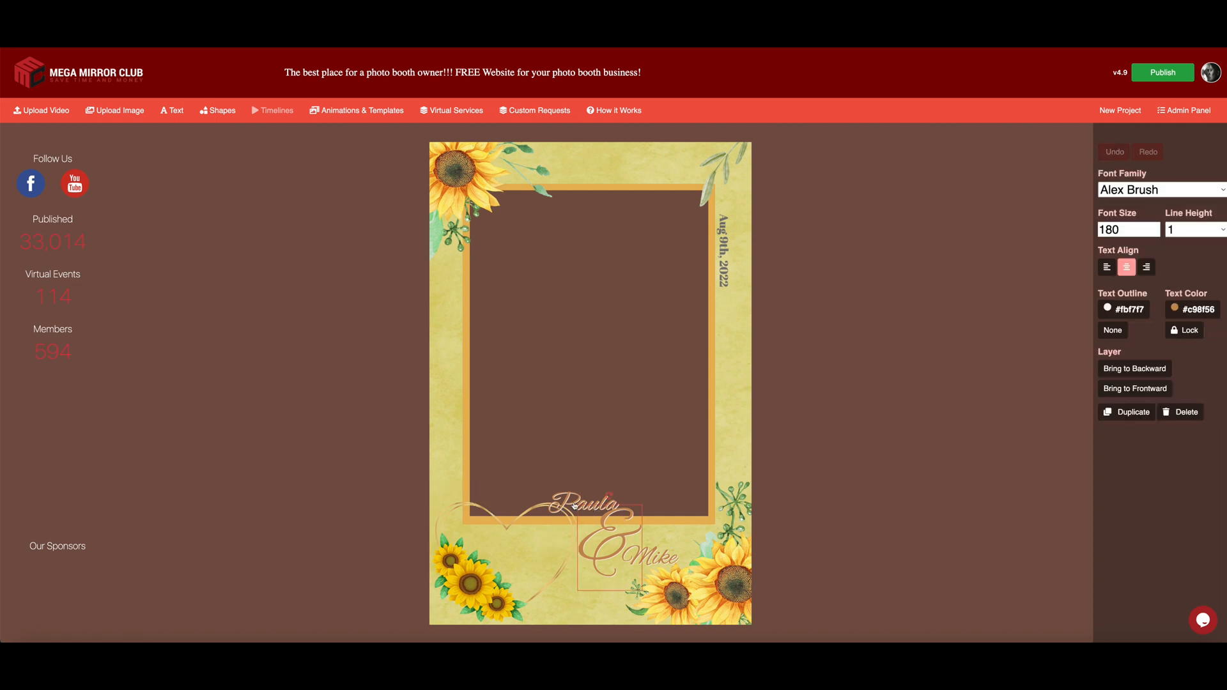
left_click_drag(570, 508, 459, 534)
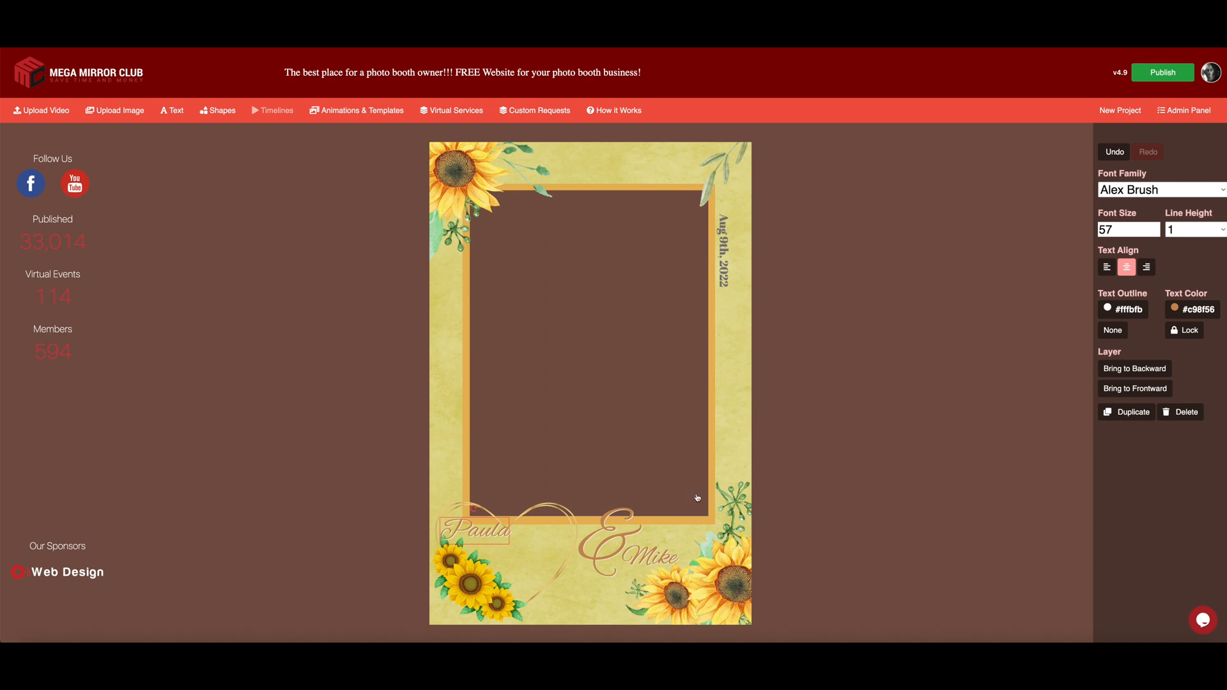
left_click(851, 376)
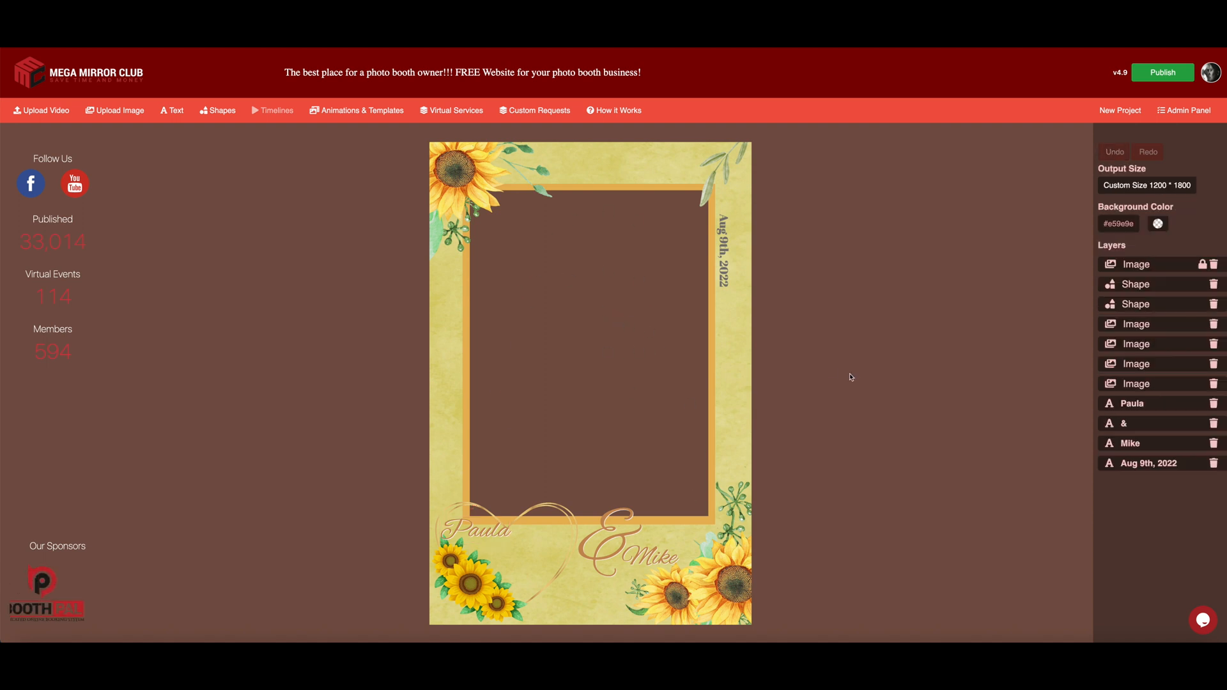
Step: Set the first name's font size to 43 and adjust its position inside the heart
left_click(488, 540)
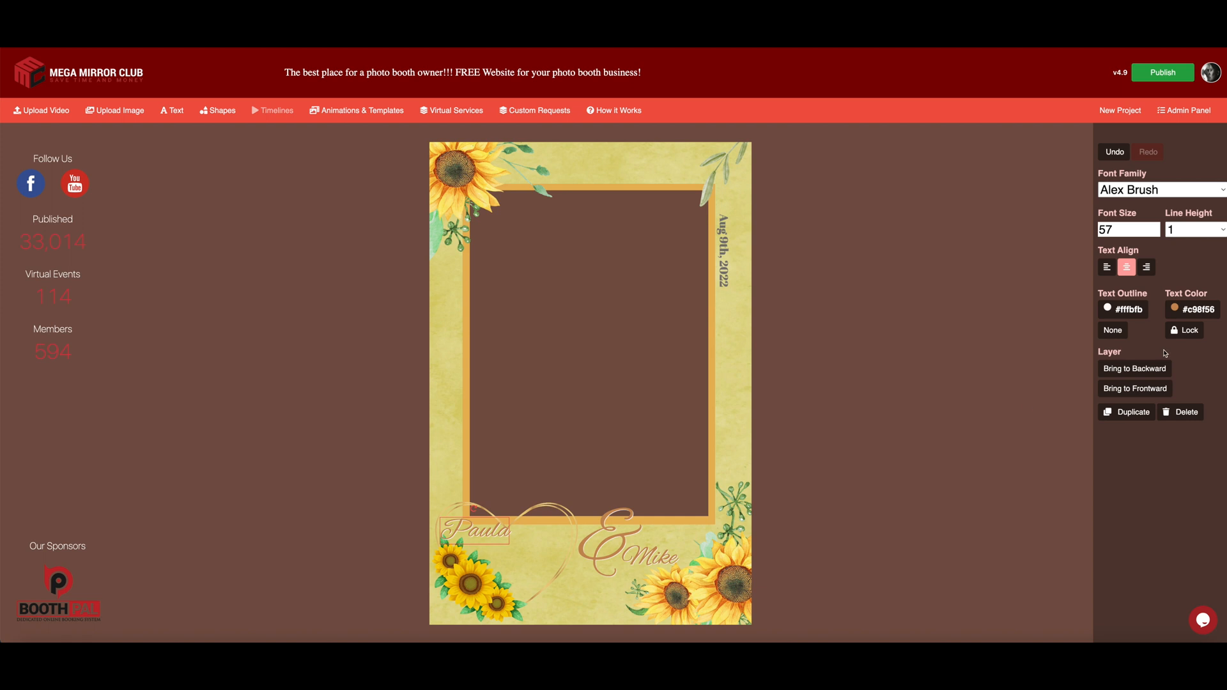
left_click(1155, 234)
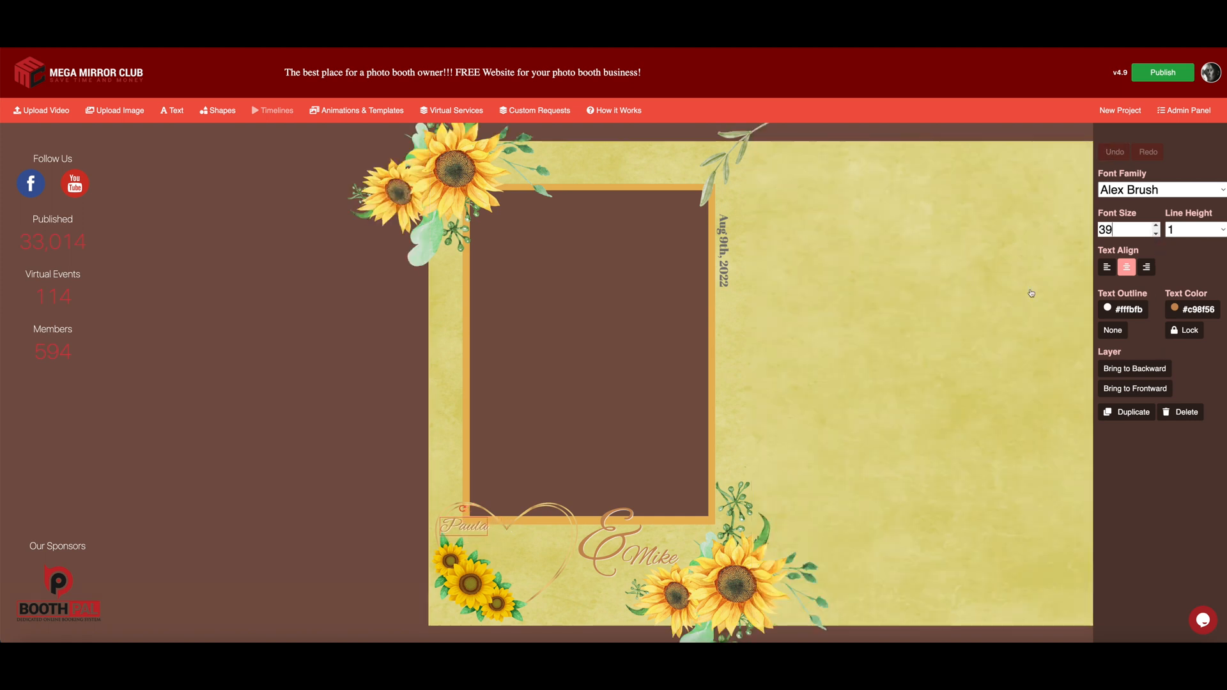
left_click(465, 533)
left_click_drag(467, 532, 476, 535)
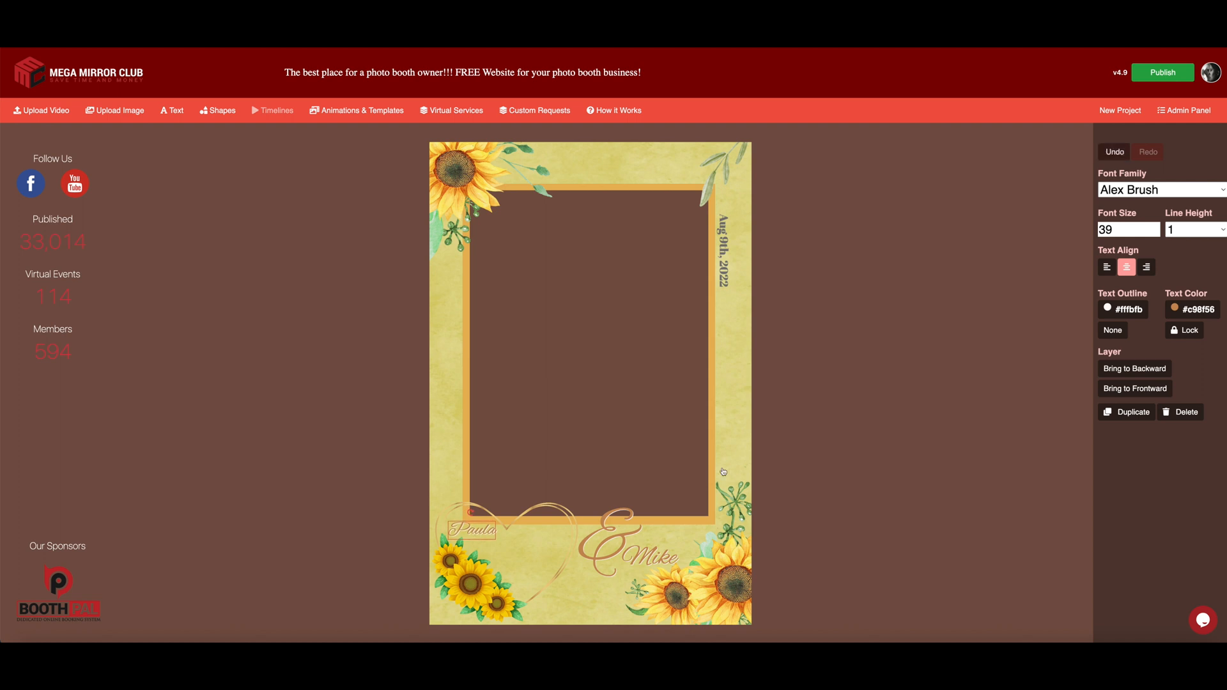
left_click(1155, 226)
left_click(1155, 226)
left_click(1155, 226)
left_click(1156, 226)
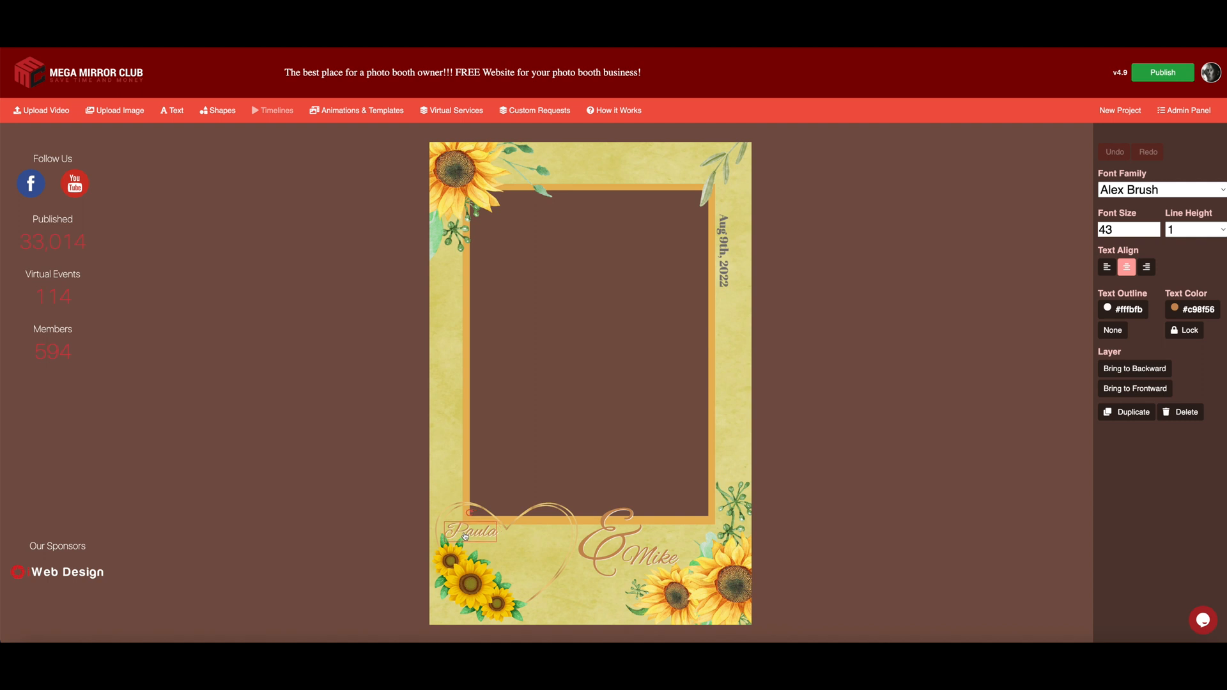
Step: Set the ampersand's font size to 120 and place it in the heart below the first name
left_click(587, 545)
left_click_drag(588, 545, 496, 551)
left_click(1100, 230)
left_click_drag(1100, 230, 1085, 234)
type("1")
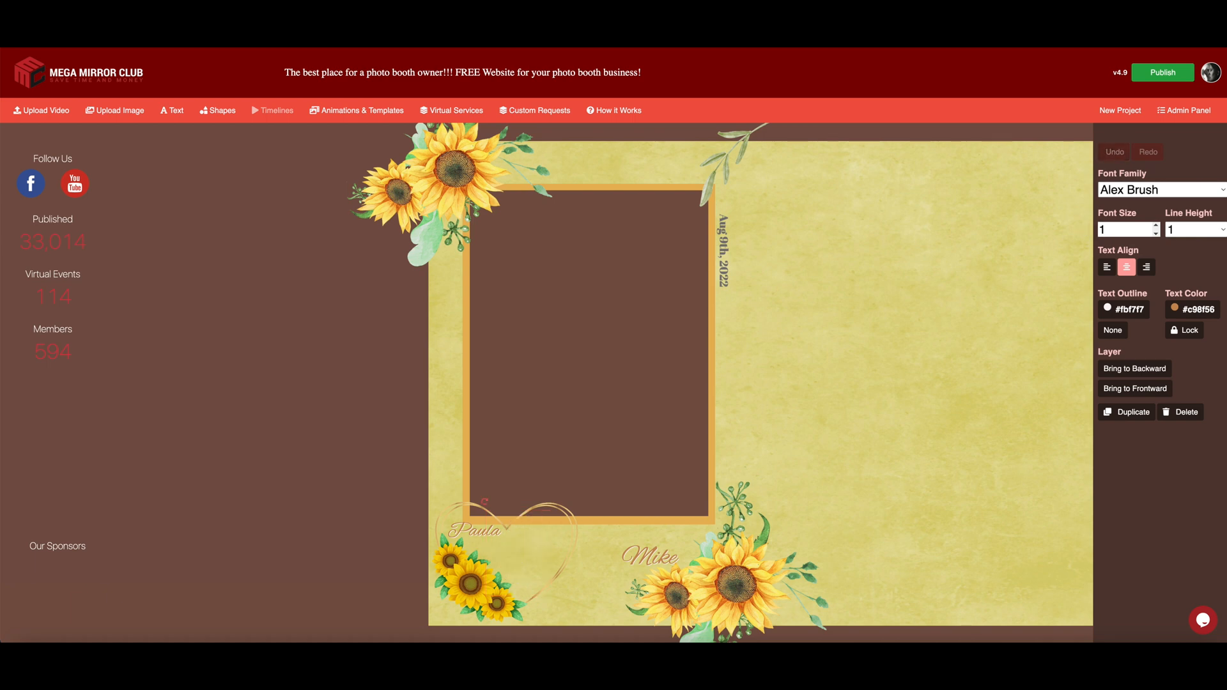
type("20")
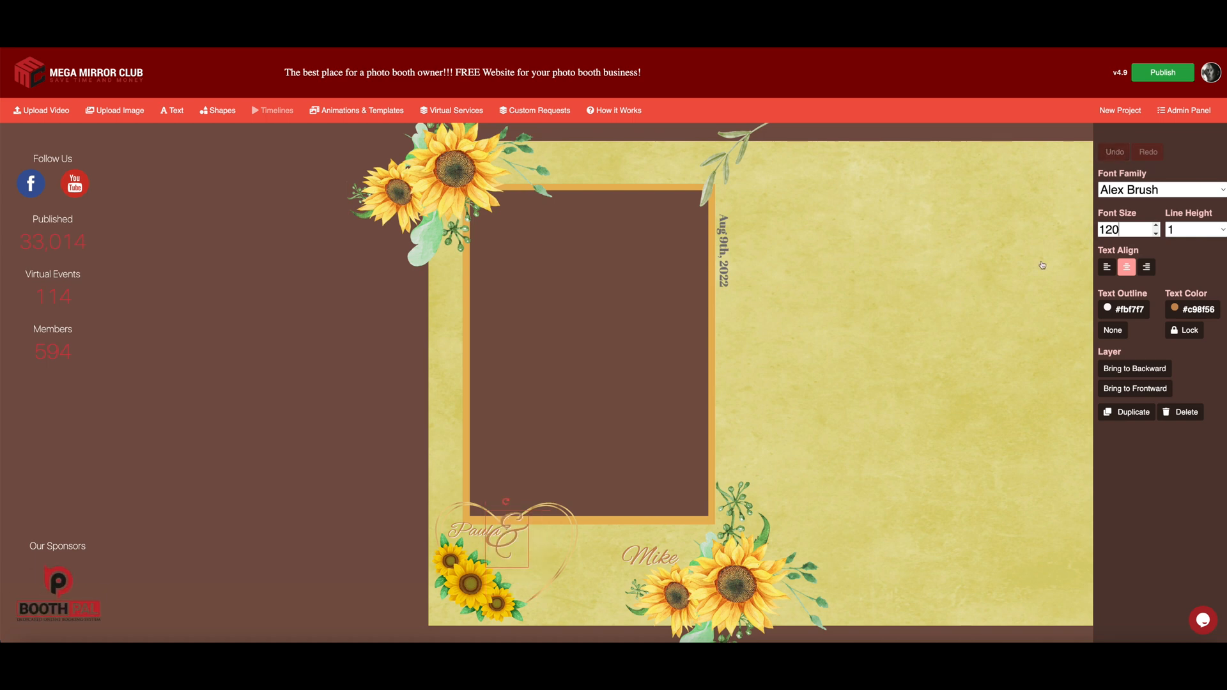
left_click(876, 136)
left_click_drag(524, 530, 500, 561)
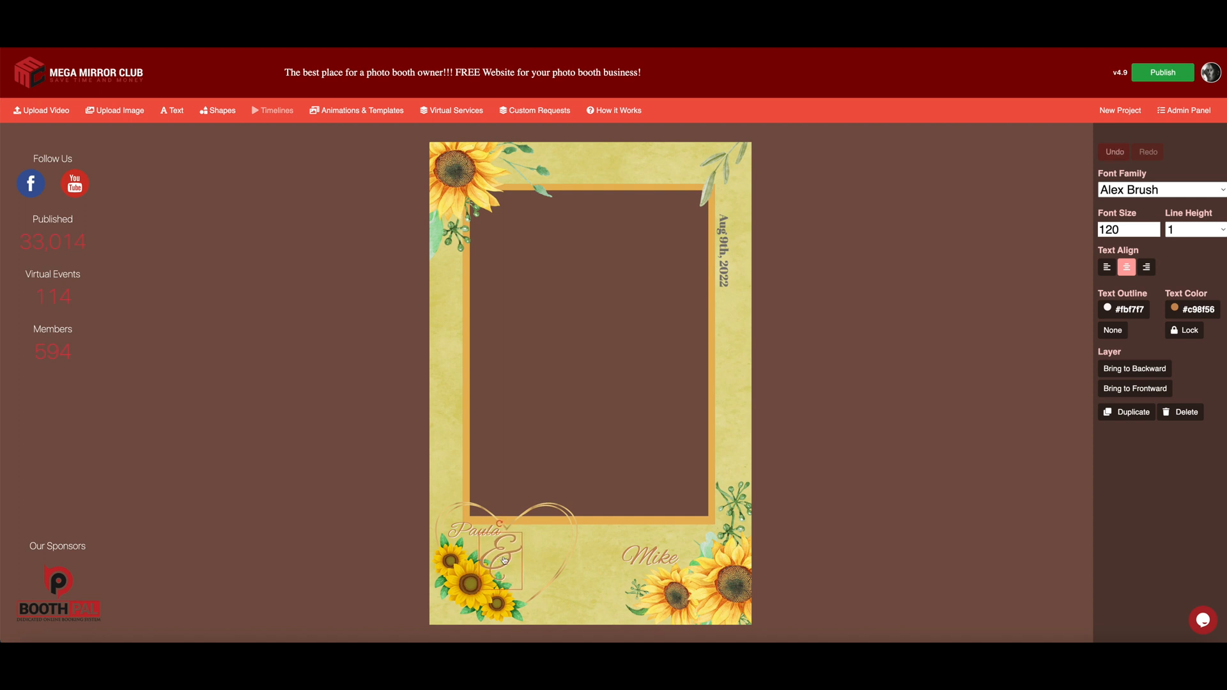
Step: Set the second name's font size to 43 and place it in the heart beside the ampersand
left_click(668, 565)
left_click(461, 533)
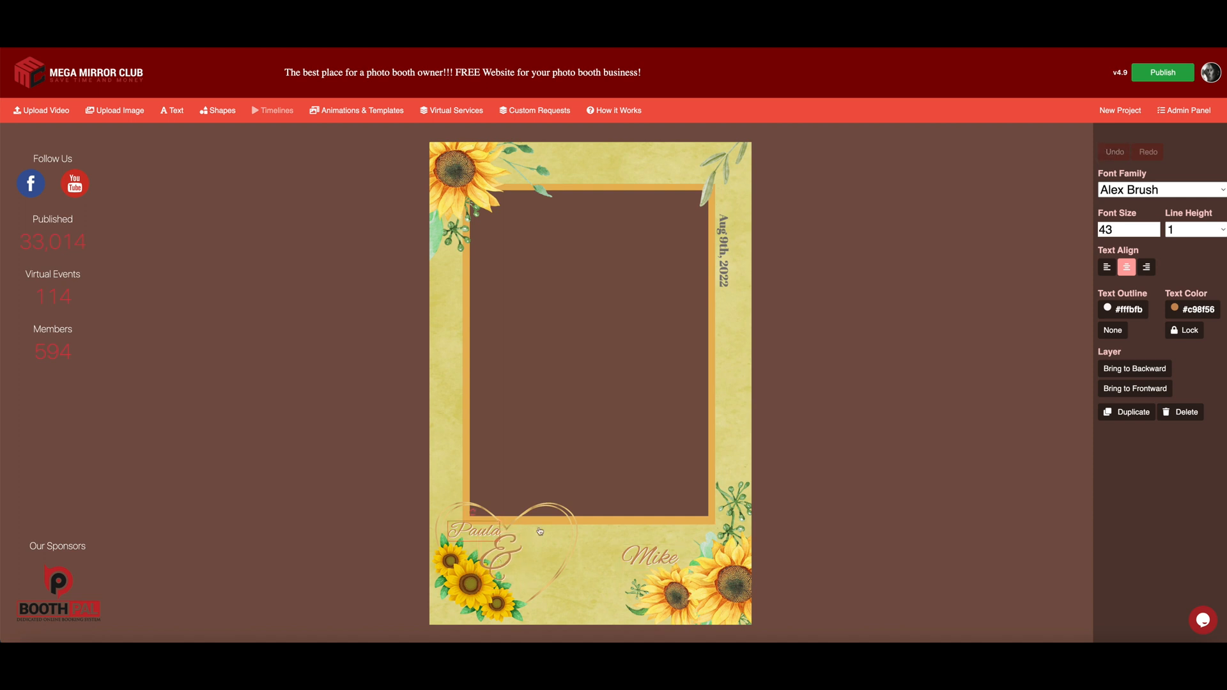
left_click(667, 558)
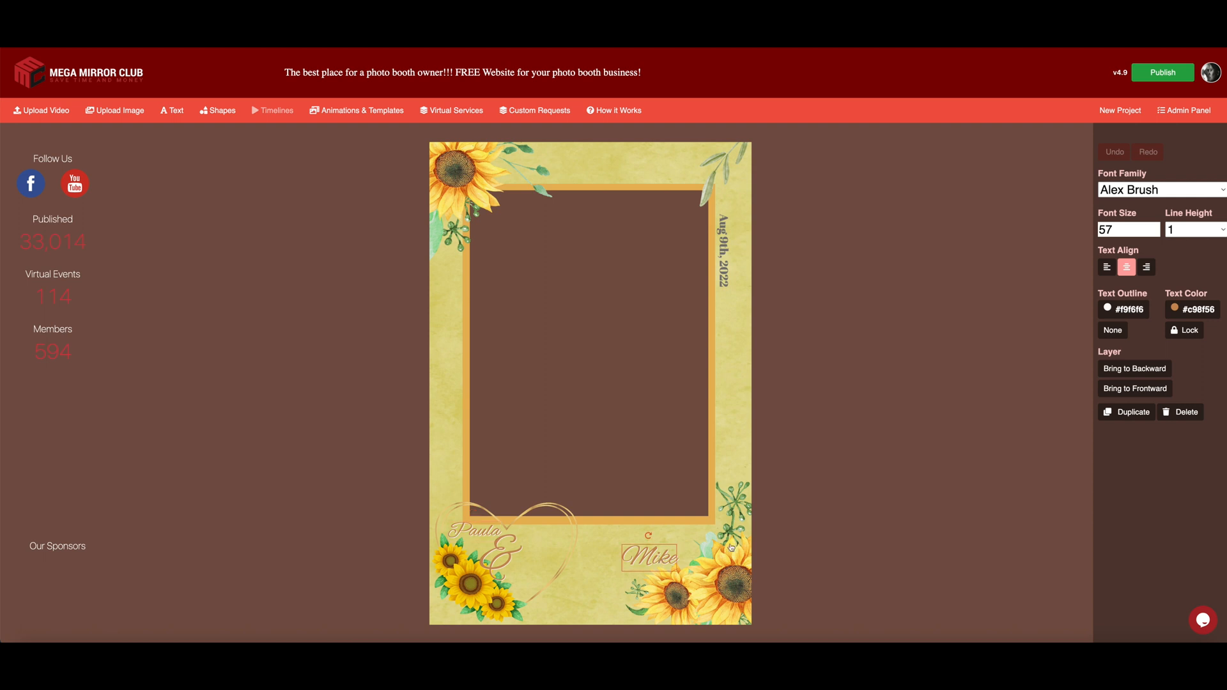
left_click_drag(1128, 230, 1084, 232)
type("43")
left_click(902, 132)
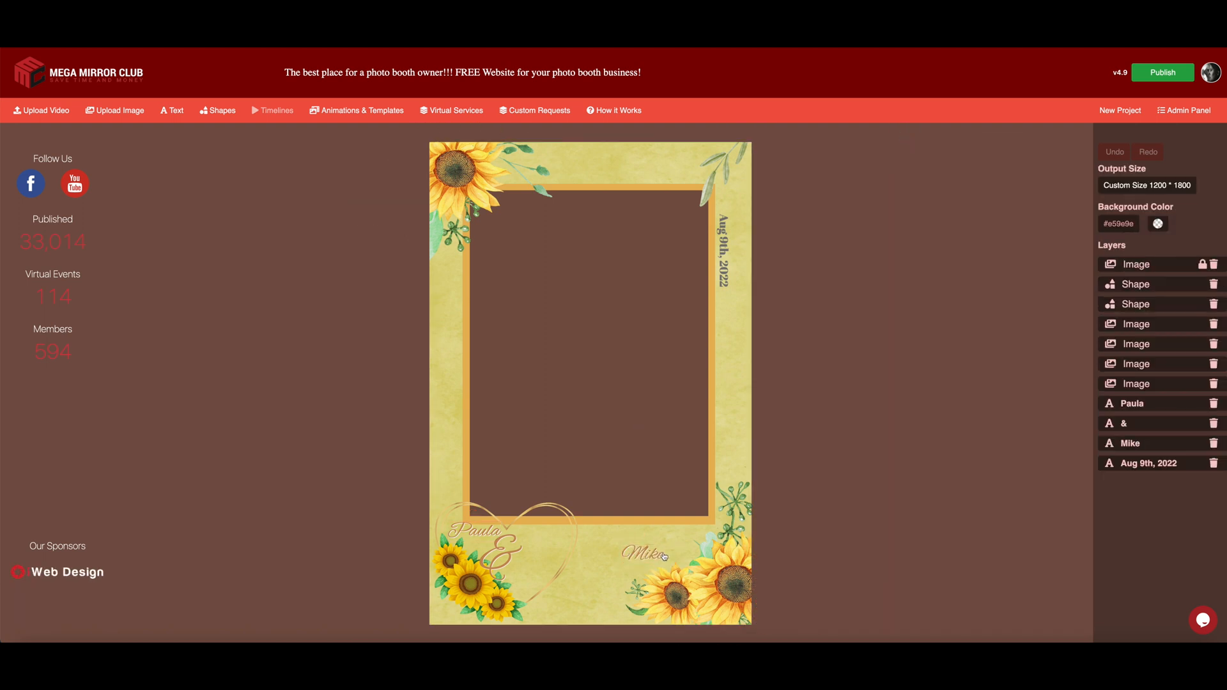
left_click_drag(653, 557, 542, 573)
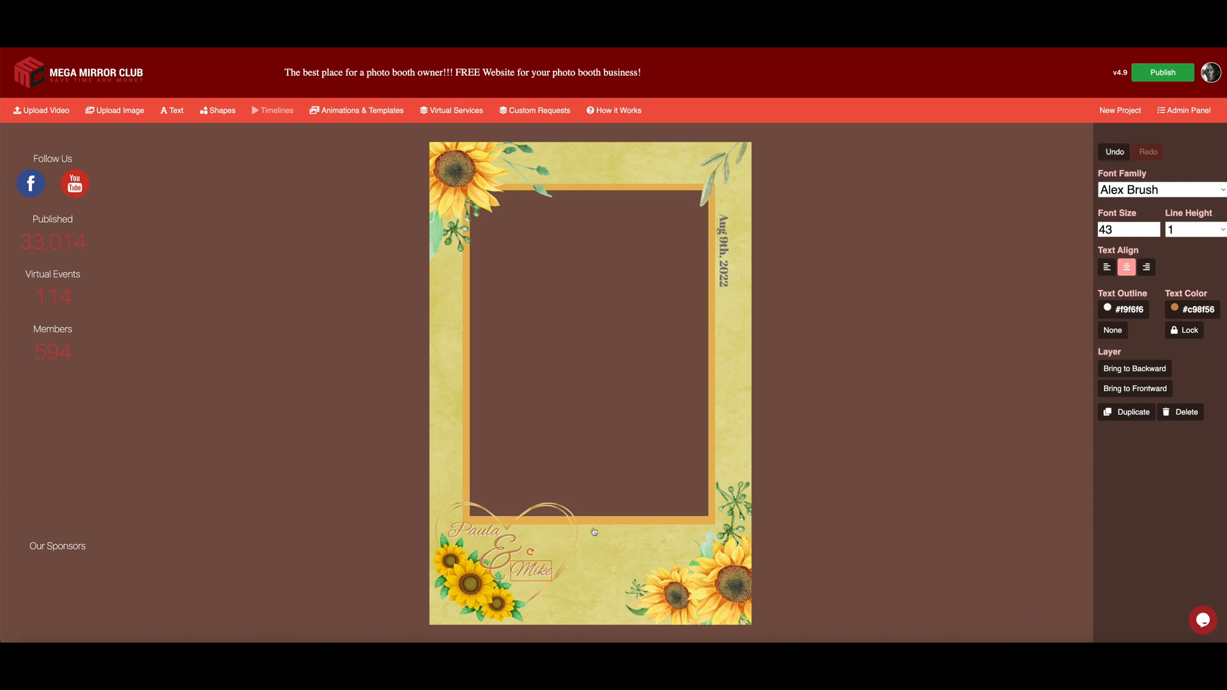
Step: Shift the sunflower heart with both names and the ampersand slightly right, away from the template's edge
left_click(594, 532)
left_click(551, 536)
mouse_move(573, 534)
left_mouse_down()
mouse_move(610, 536)
mouse_move(559, 535)
left_mouse_up()
left_click(368, 436)
left_click_drag(477, 537, 543, 576)
left_click(932, 561)
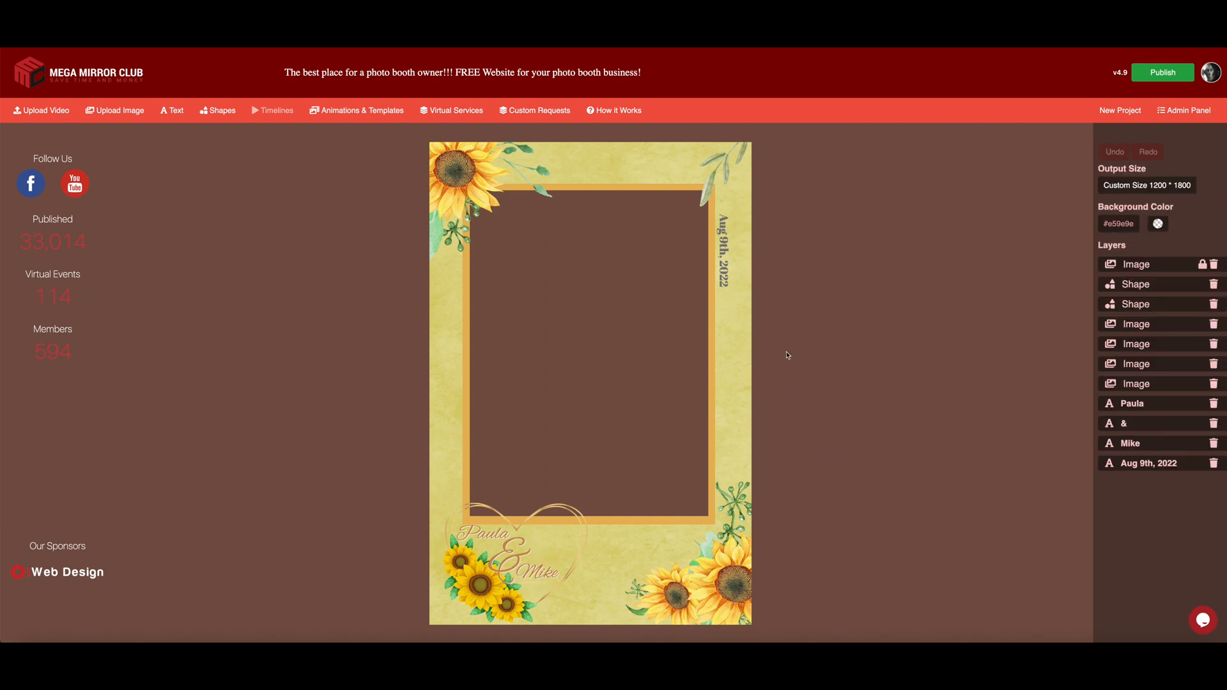
Step: Nudge the vertical date upward and fine-tune the position of the lower-right sunflower bouquet
left_click_drag(726, 259, 728, 252)
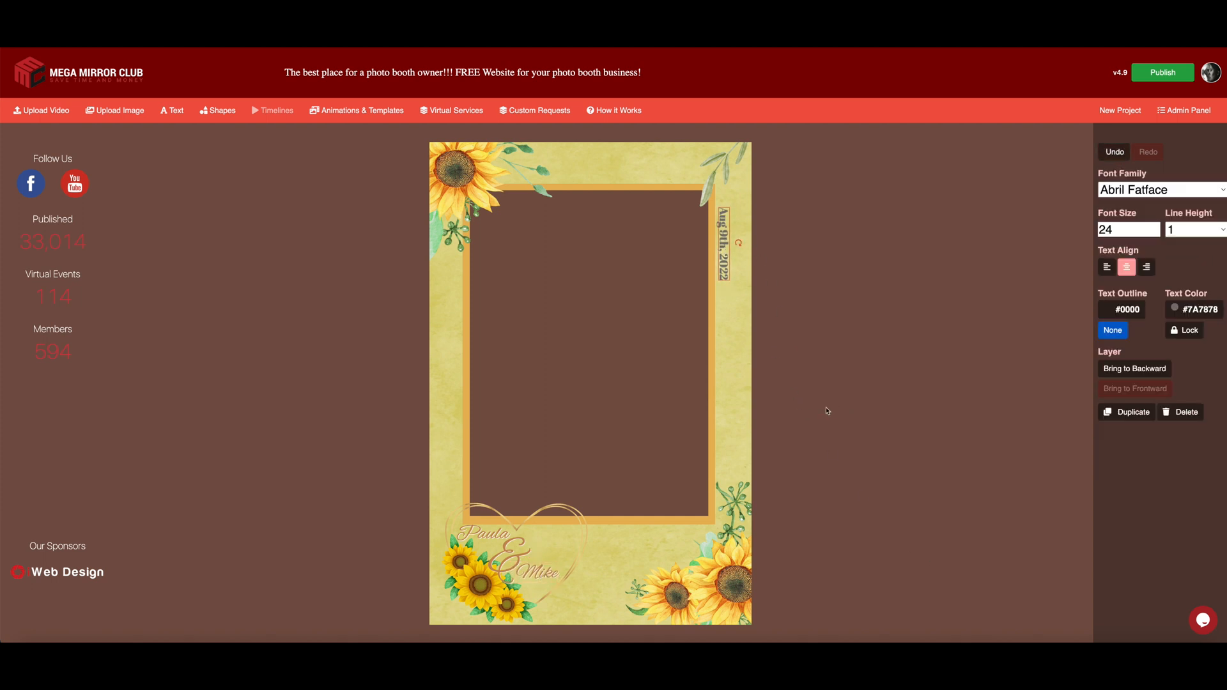
left_click(716, 575)
left_click_drag(716, 575, 718, 577)
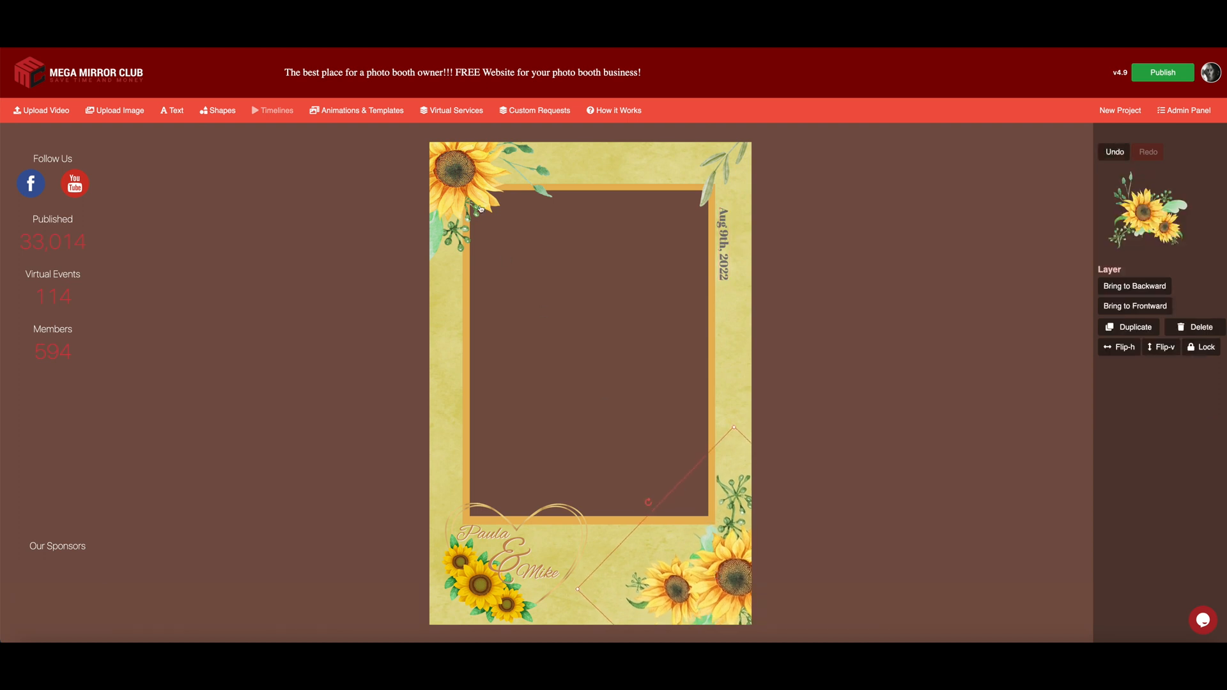
Step: Nudge the leaf sprig in the template's upper-right corner slightly right
left_click(460, 187)
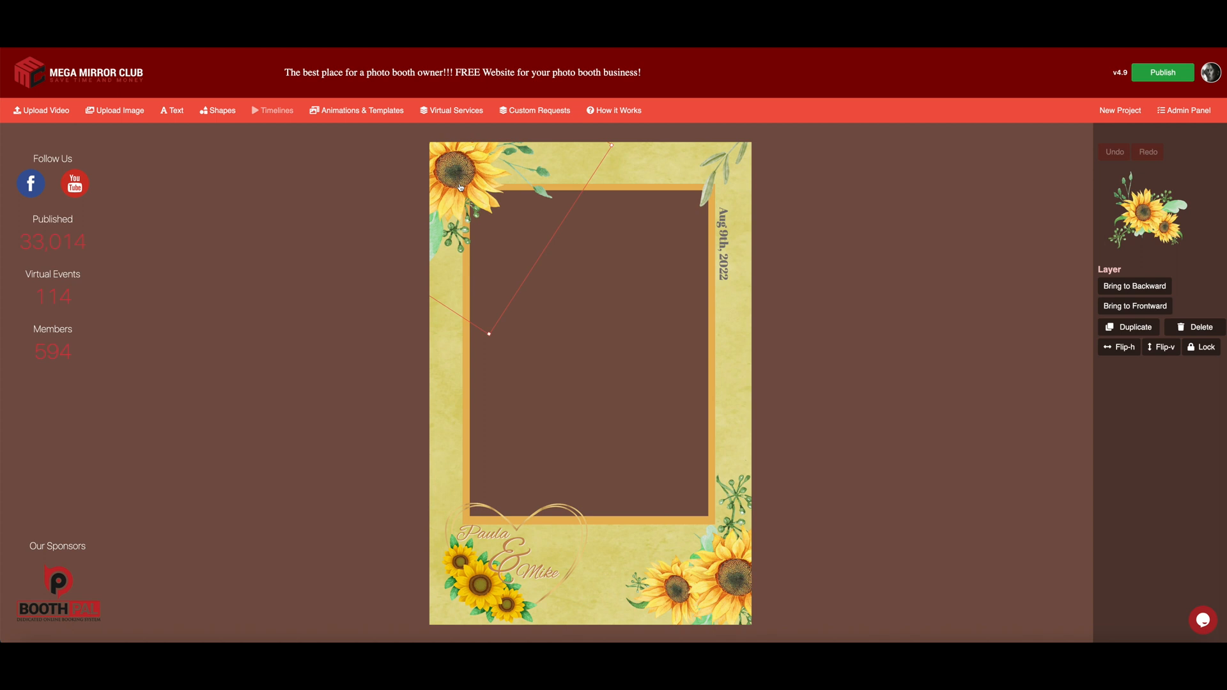
left_click(733, 157)
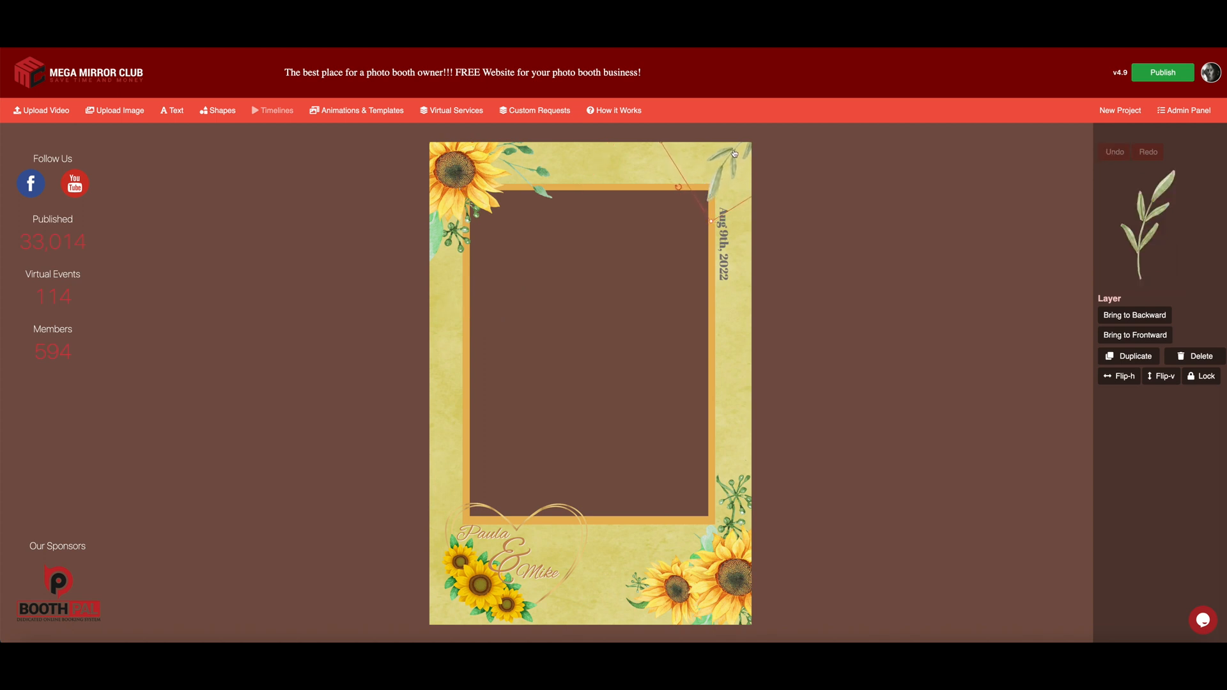
left_click(792, 172)
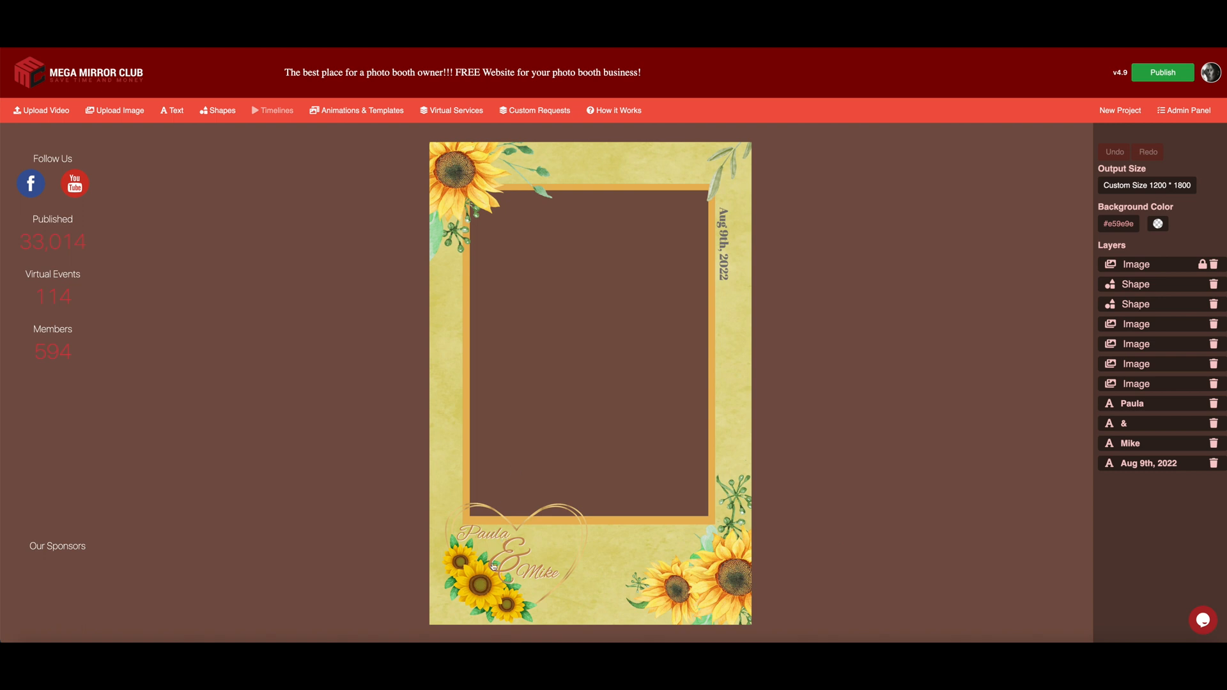
Step: Fine-tune the transparent photo opening and its gold border frame so both are centred horizontally on the template
left_click(658, 269)
left_click_drag(648, 266, 650, 259)
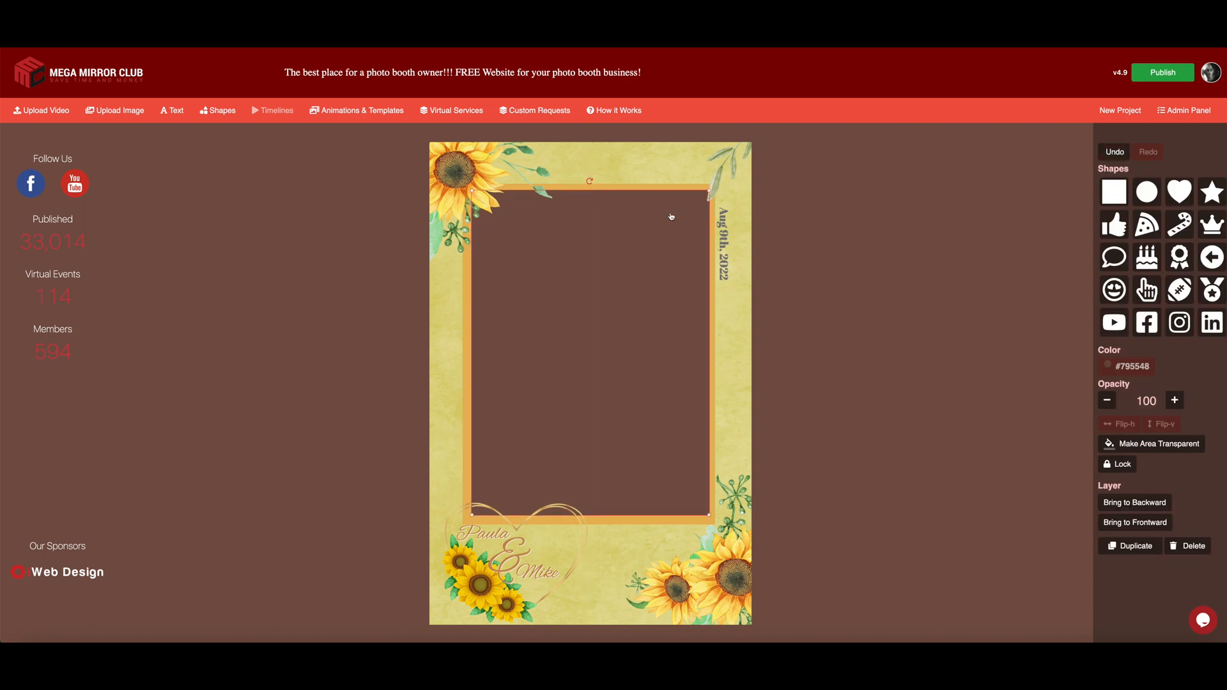
left_click(713, 286)
left_click_drag(713, 286, 711, 286)
left_click(880, 263)
left_click_drag(617, 184, 620, 188)
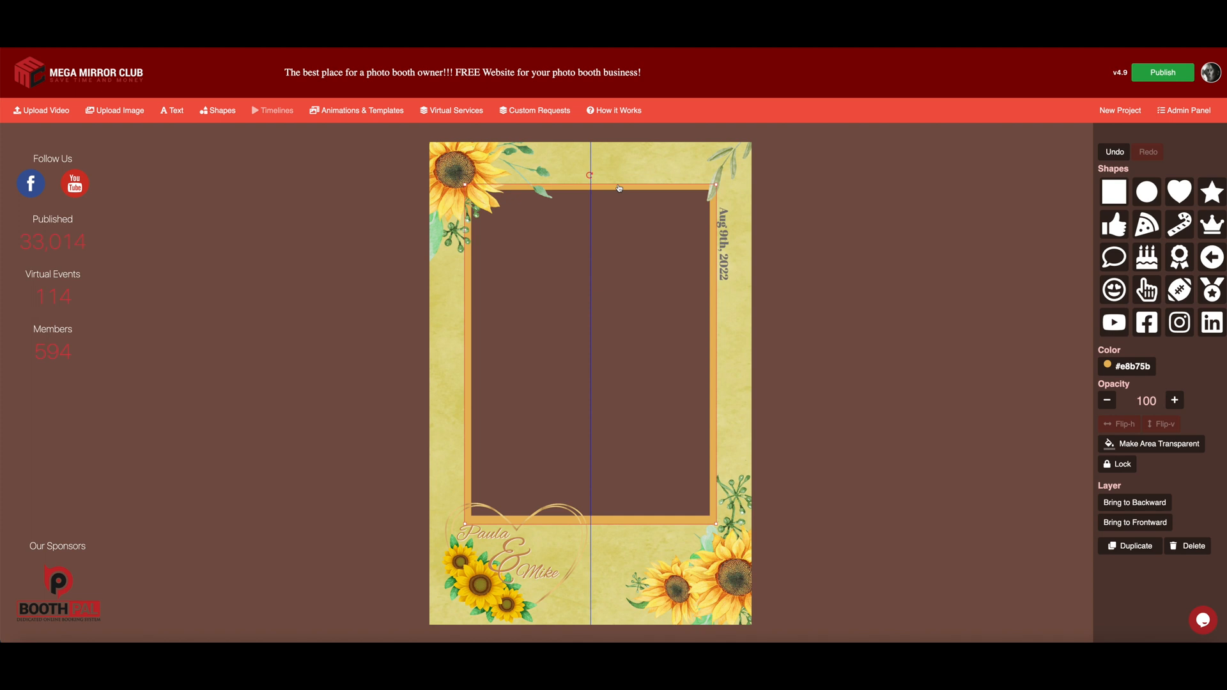
left_click_drag(619, 188, 619, 188)
left_click(887, 273)
left_click(650, 271)
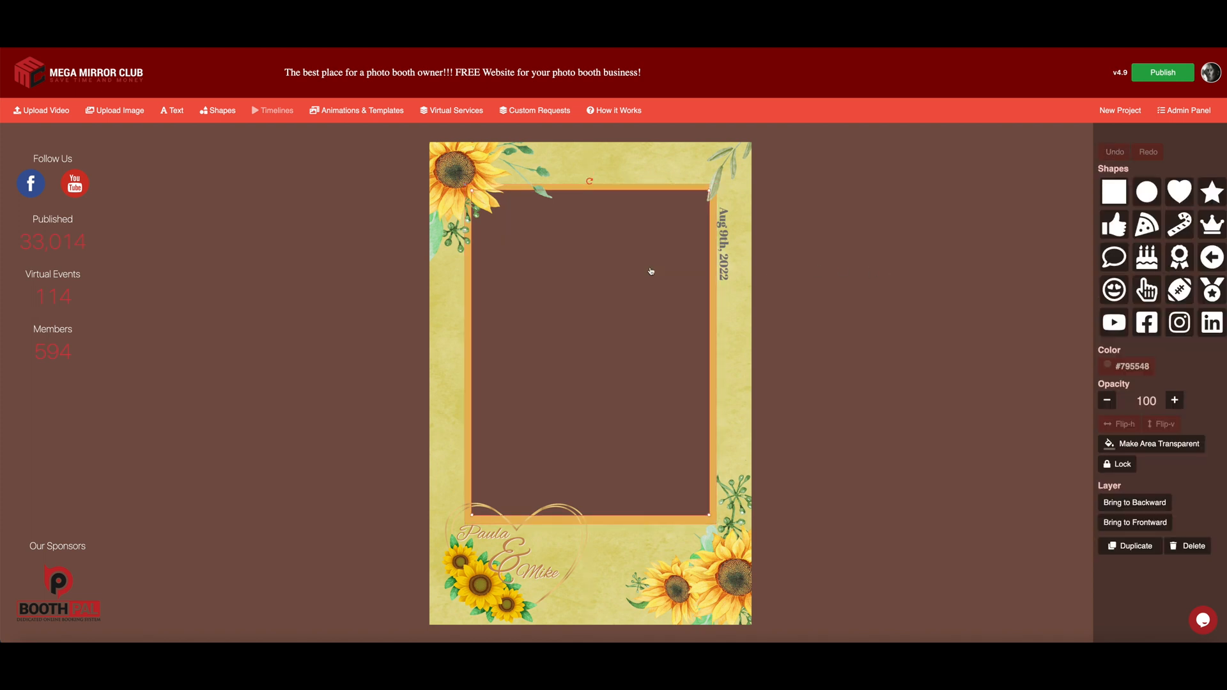
left_click_drag(651, 271, 651, 271)
left_click(856, 269)
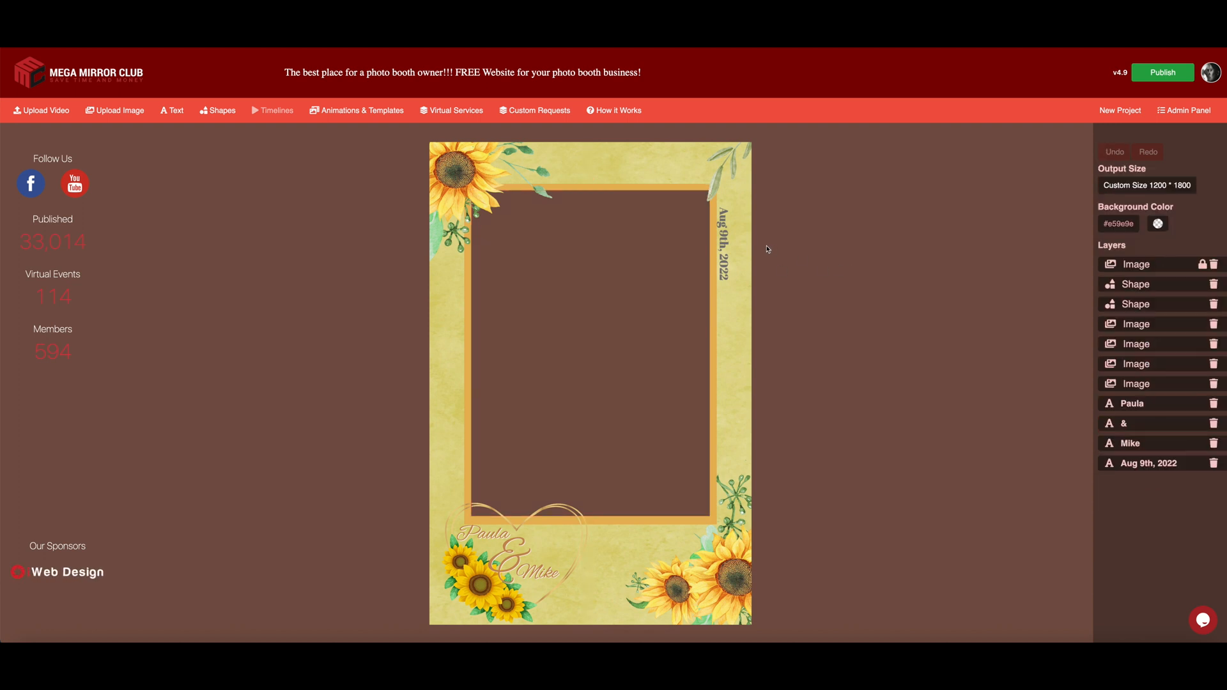
Step: Publish the single-photo sunflower template and reopen it from the workspace for editing
left_click(1176, 76)
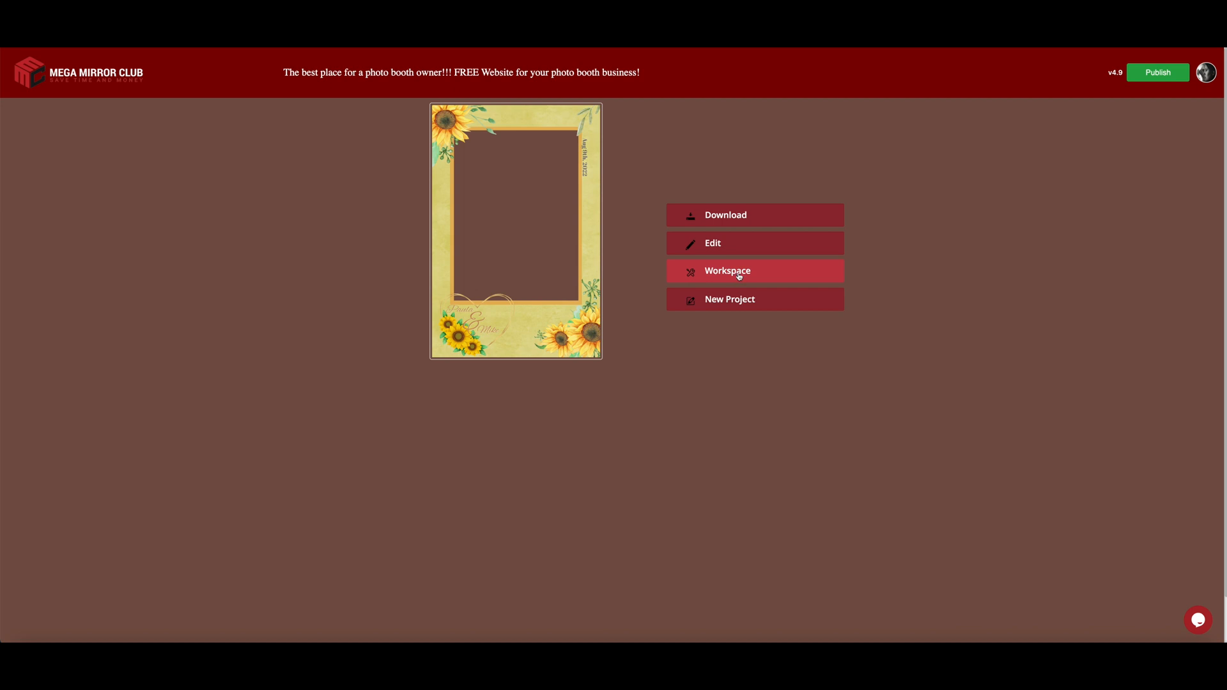
left_click(740, 275)
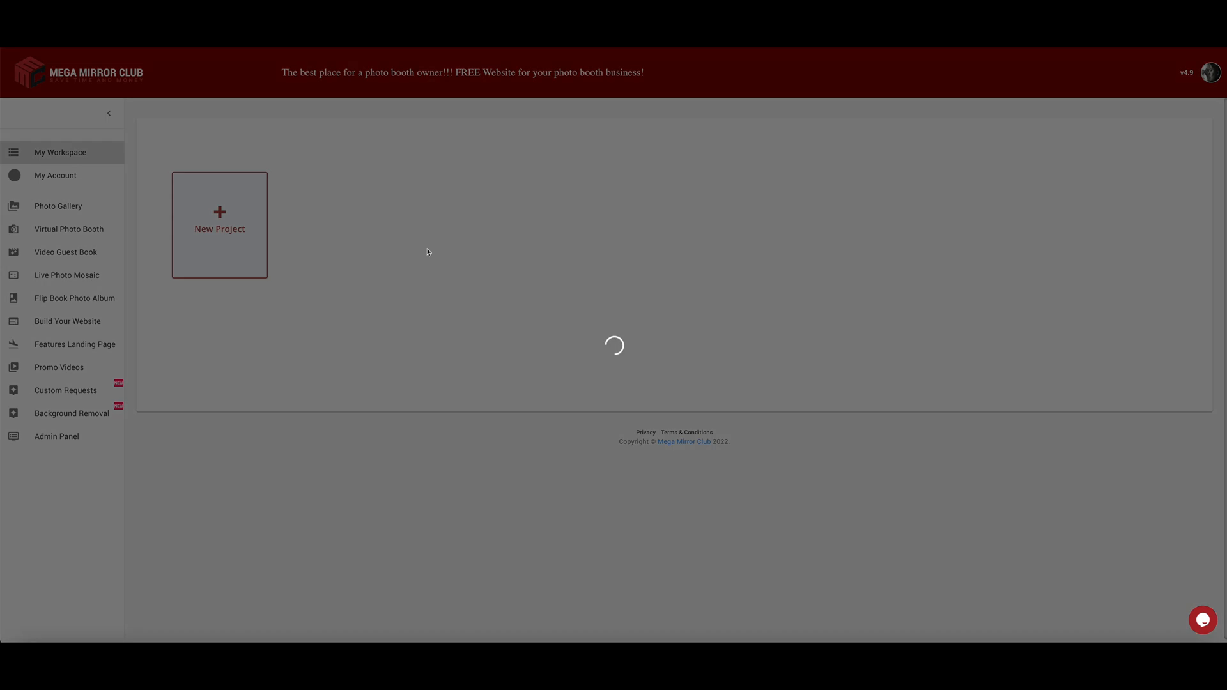
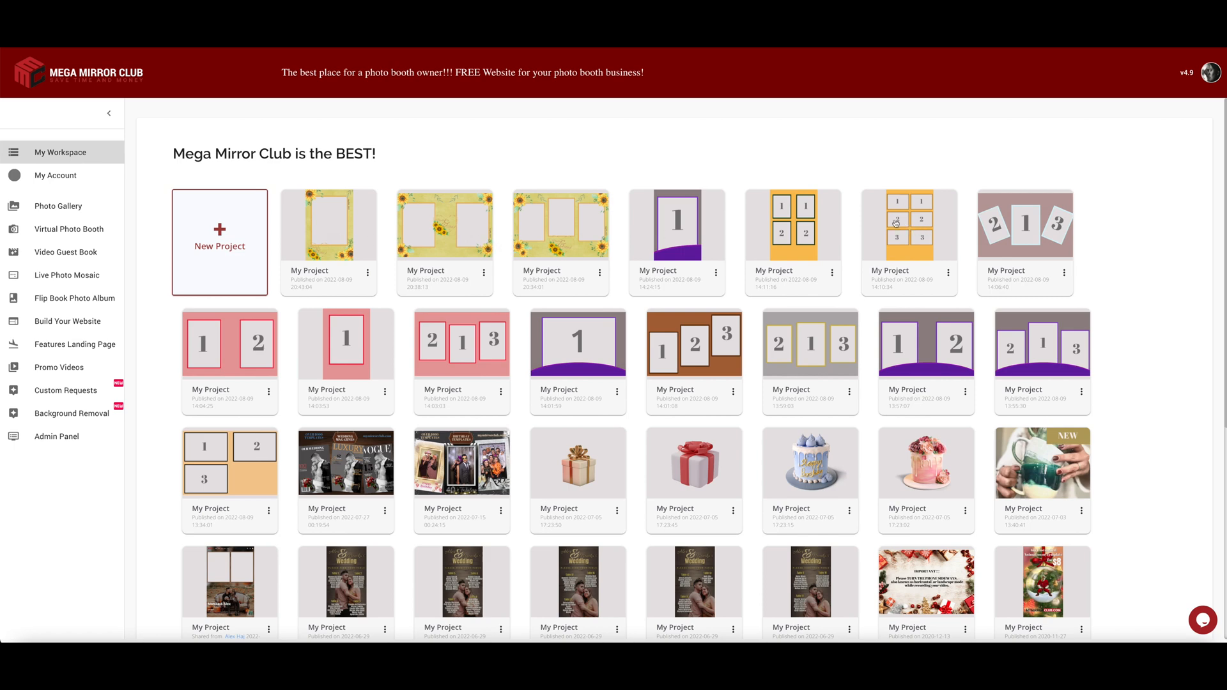
left_click(343, 229)
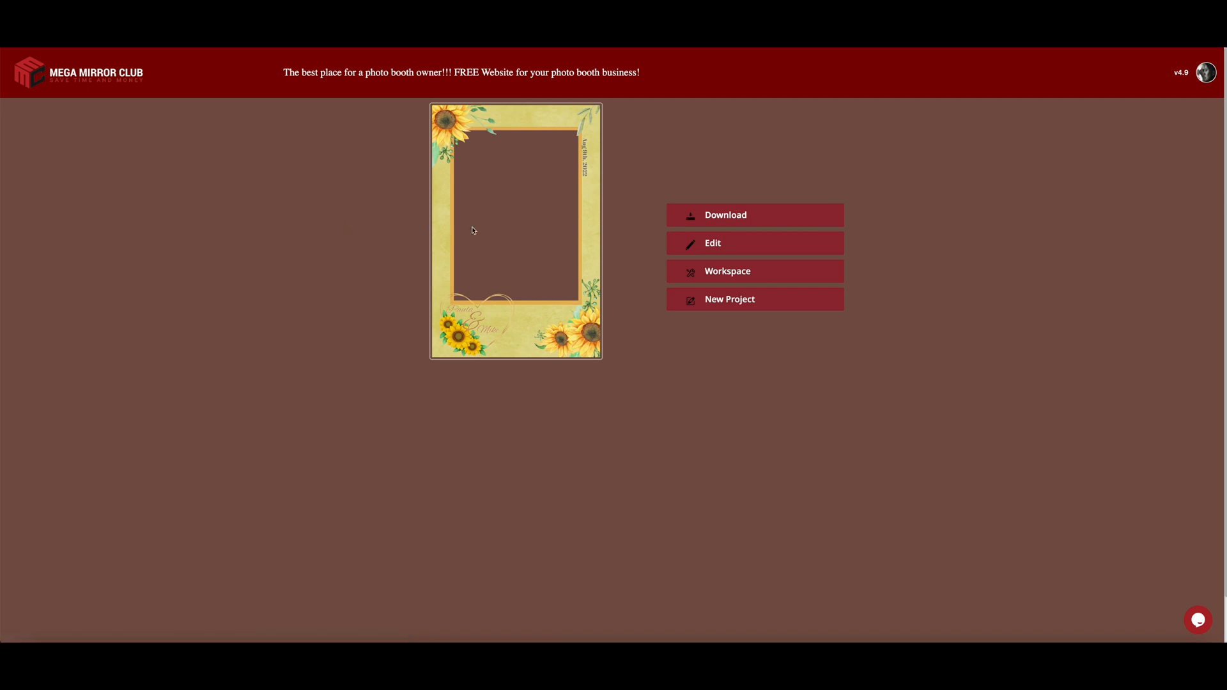
left_click(726, 248)
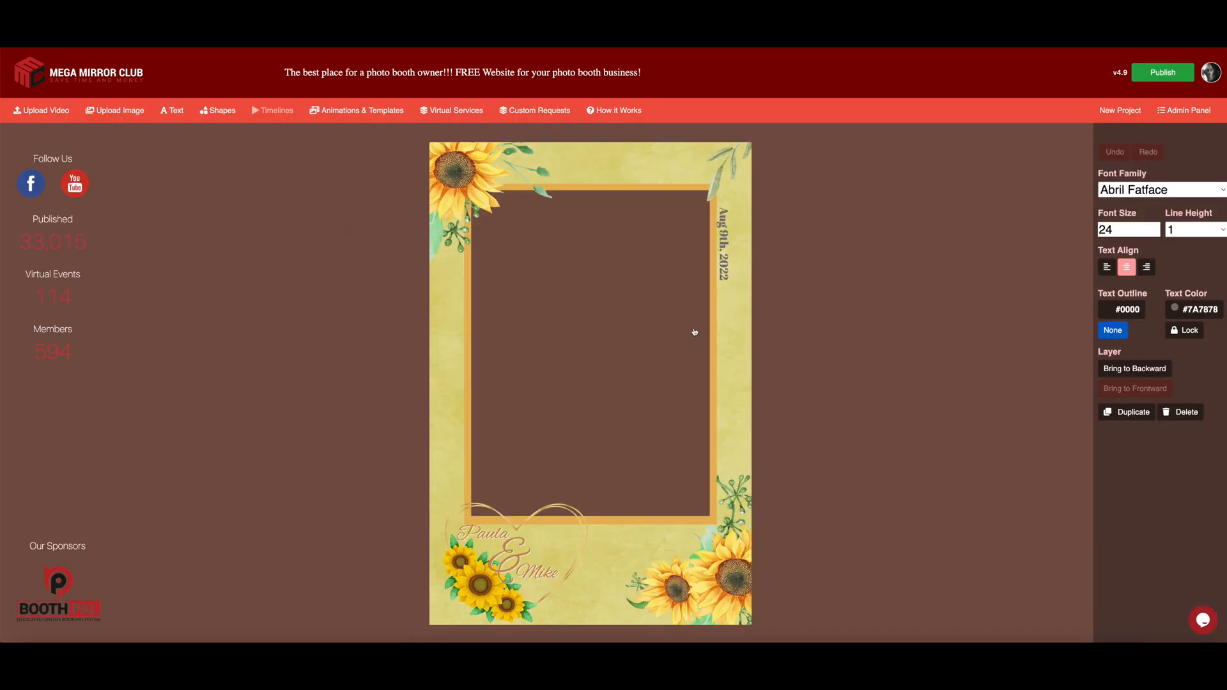
Step: Copy the gold border frame's hex colour code, E8B75B, leaving its colour unchanged
left_click(716, 340)
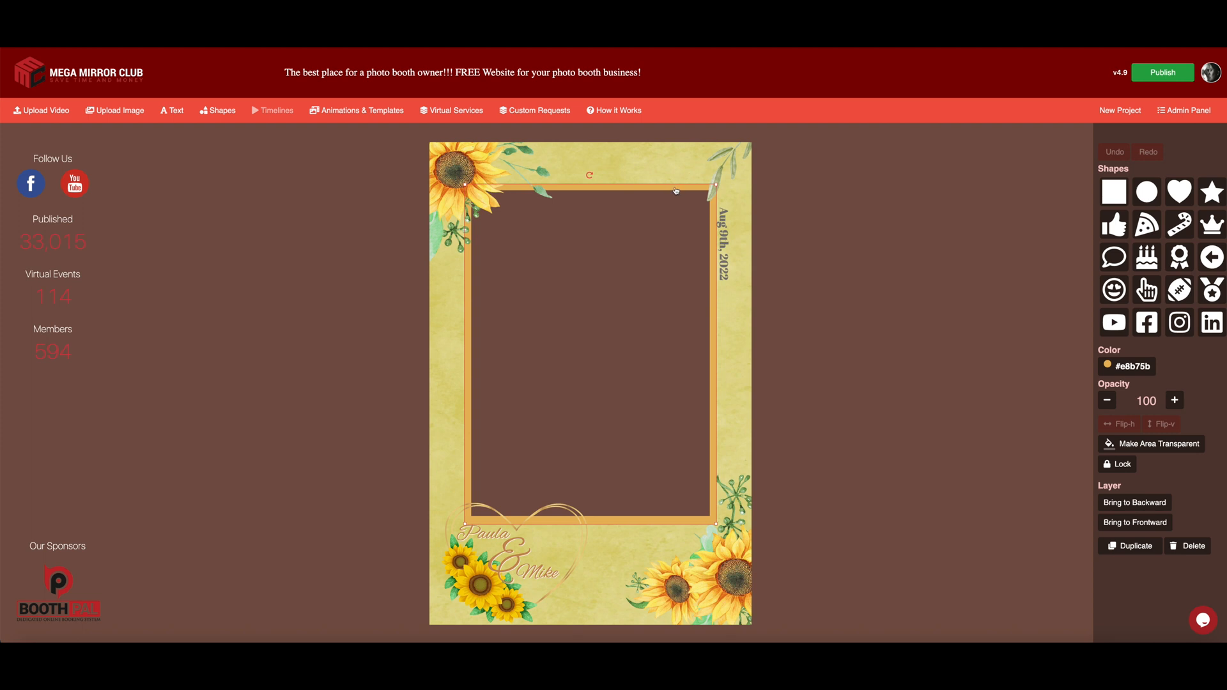
left_click(1126, 366)
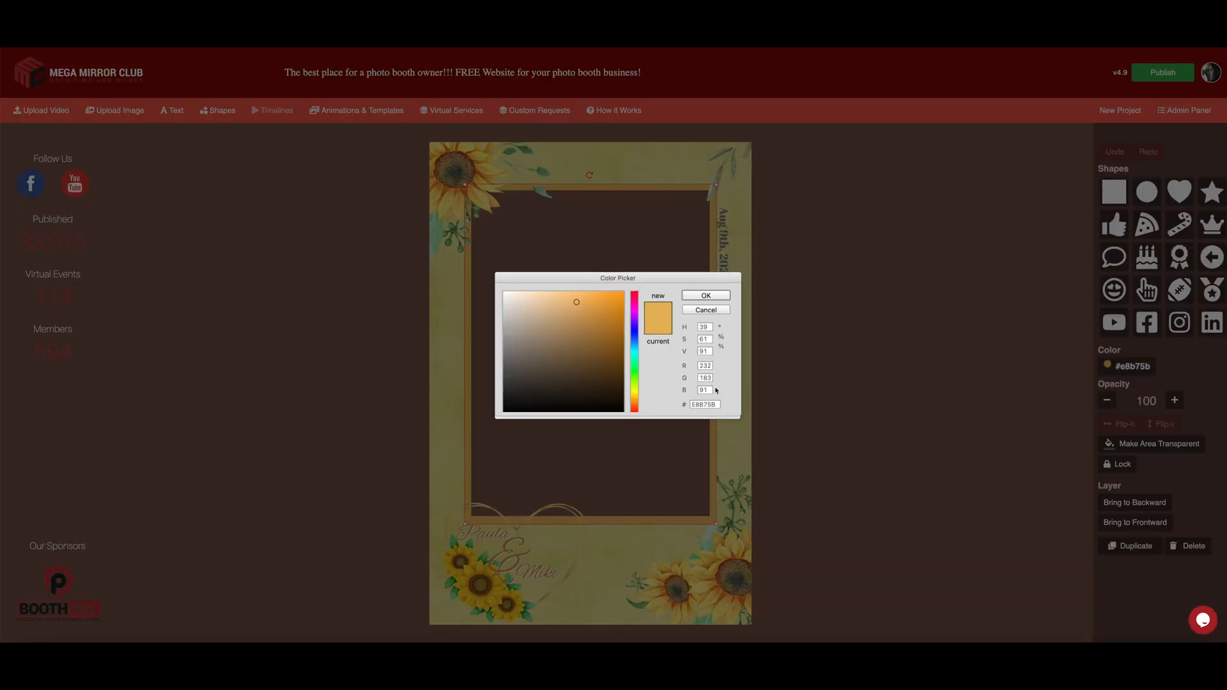
left_click_drag(717, 403, 683, 405)
key("ctrl+c")
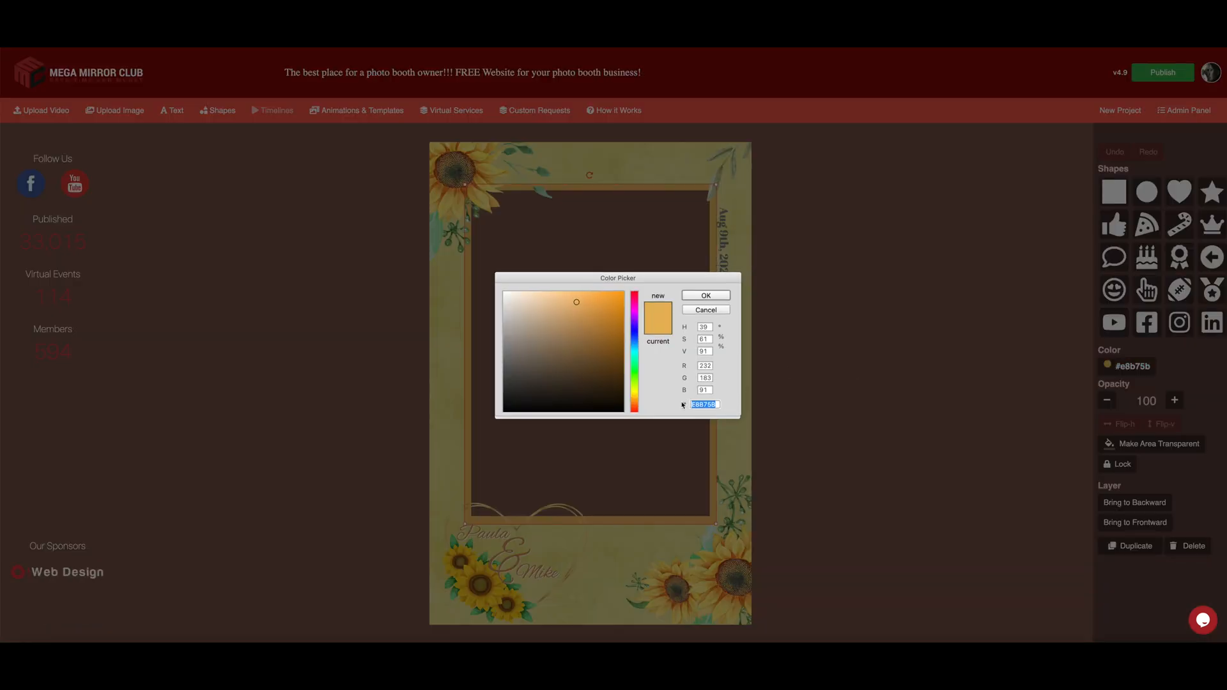
left_click(712, 298)
left_click(712, 298)
left_click(830, 309)
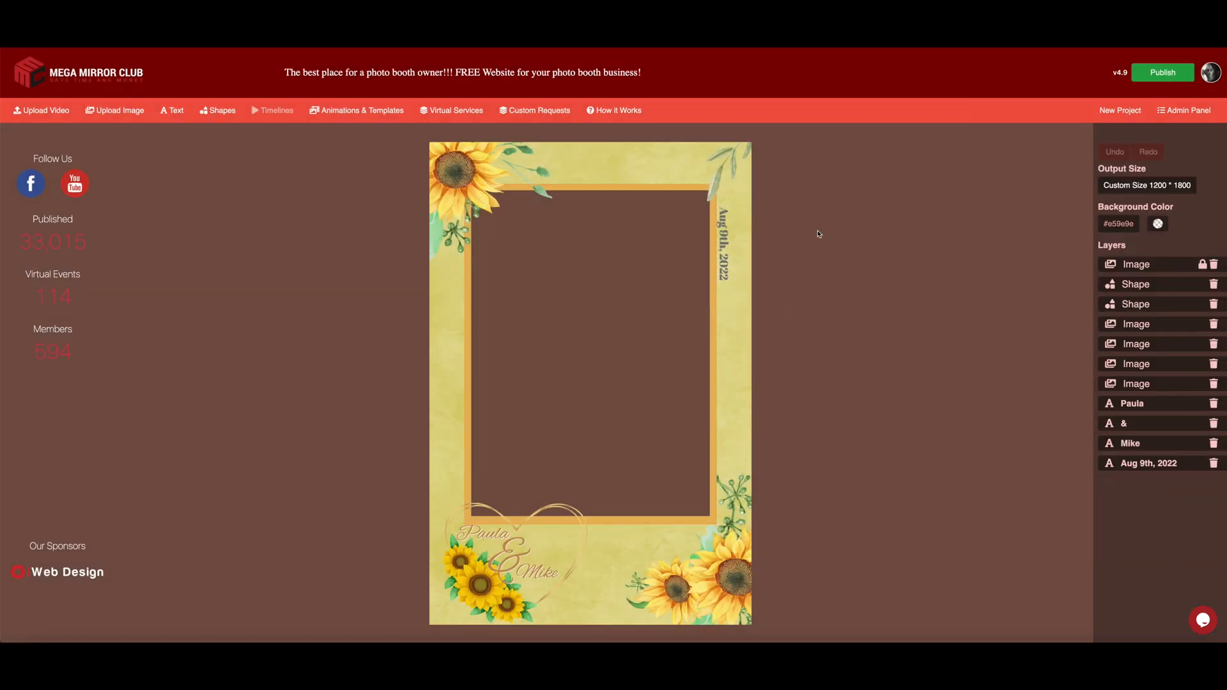
Step: Return to the workspace and open the portrait template with six numbered photo frames for editing
left_click(1163, 72)
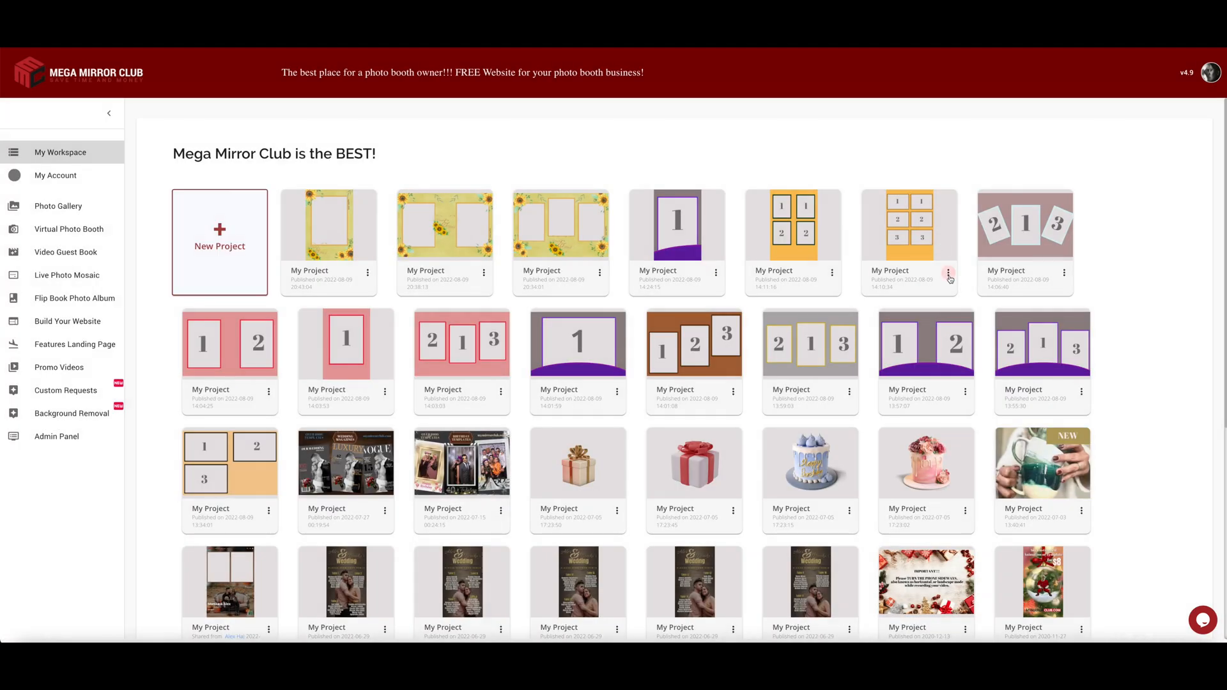
left_click(948, 274)
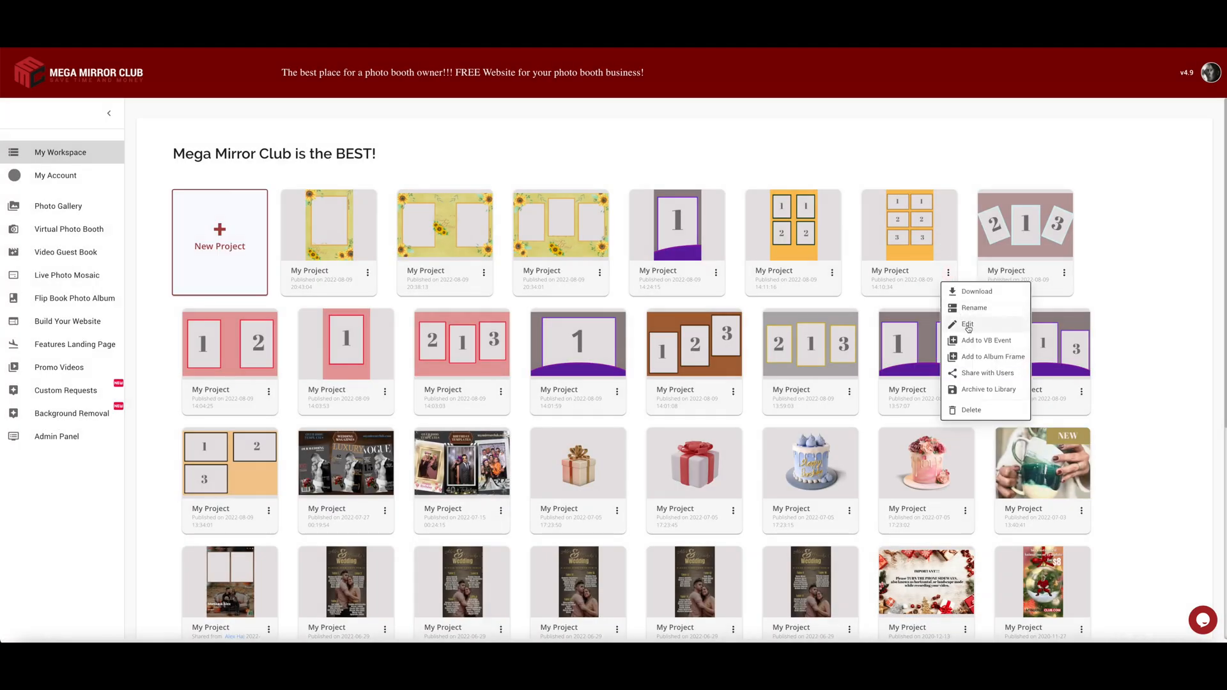
left_click(968, 324)
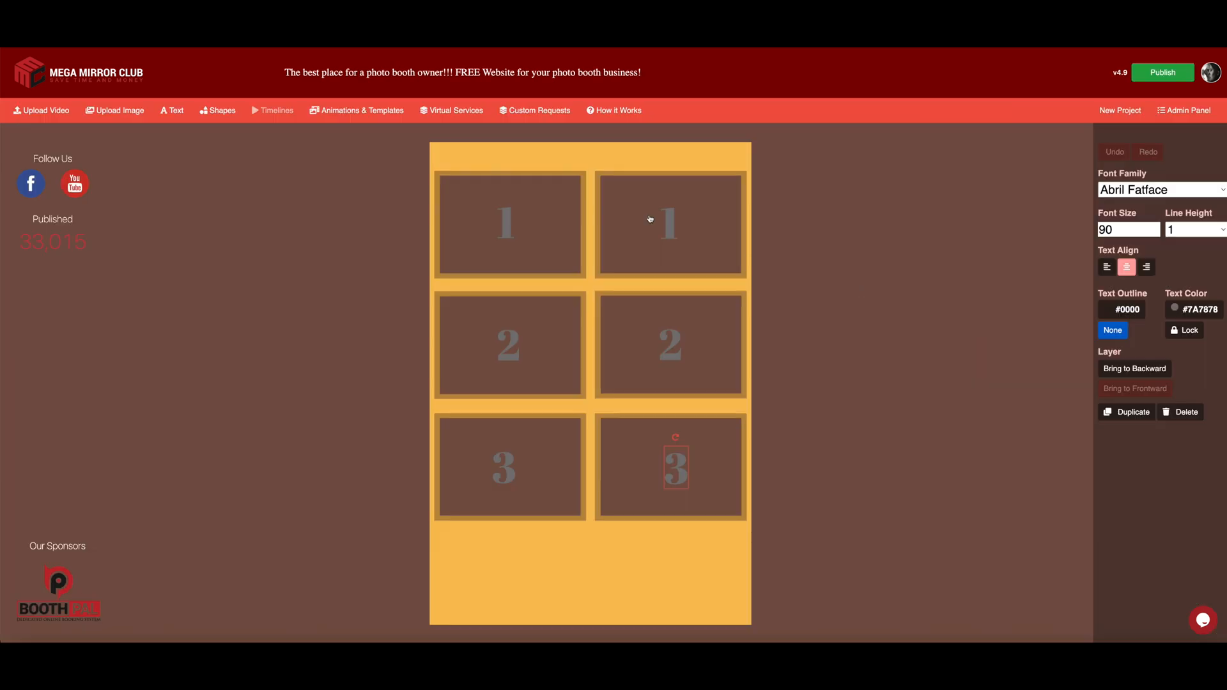
Step: Delete all six placeholder numbers from the photo frames in both columns
left_click(523, 220)
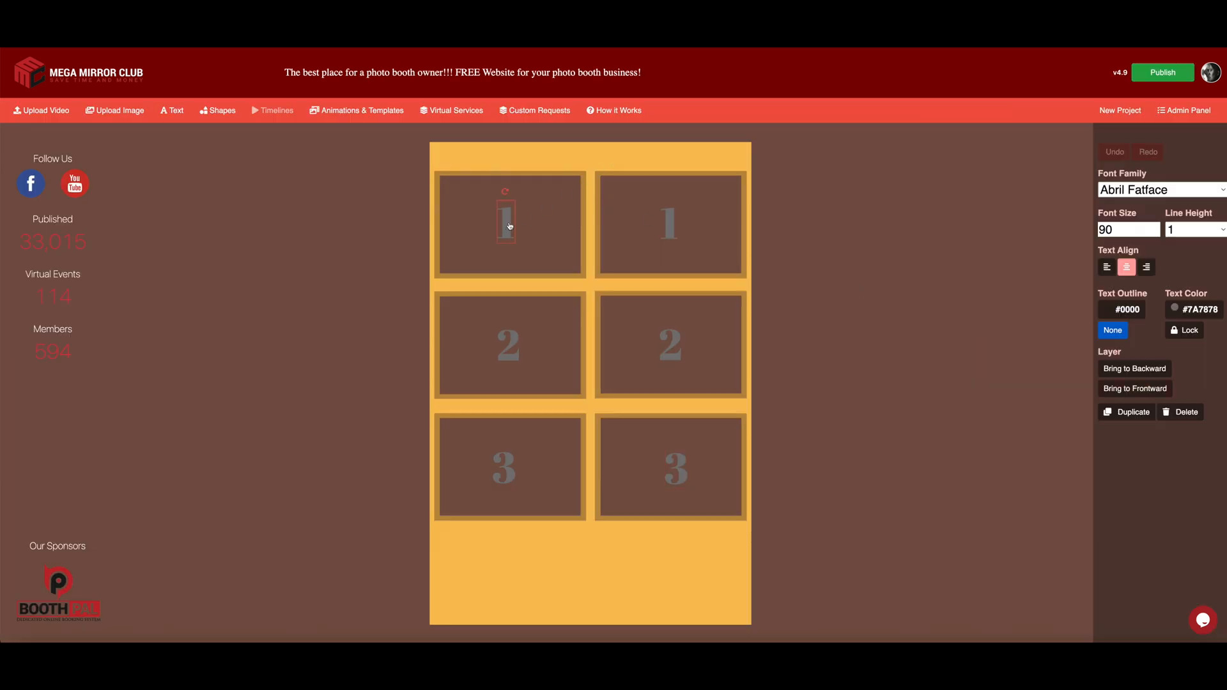
left_click(1181, 412)
left_click(668, 225)
left_click(1181, 413)
left_click(1181, 412)
left_click(670, 345)
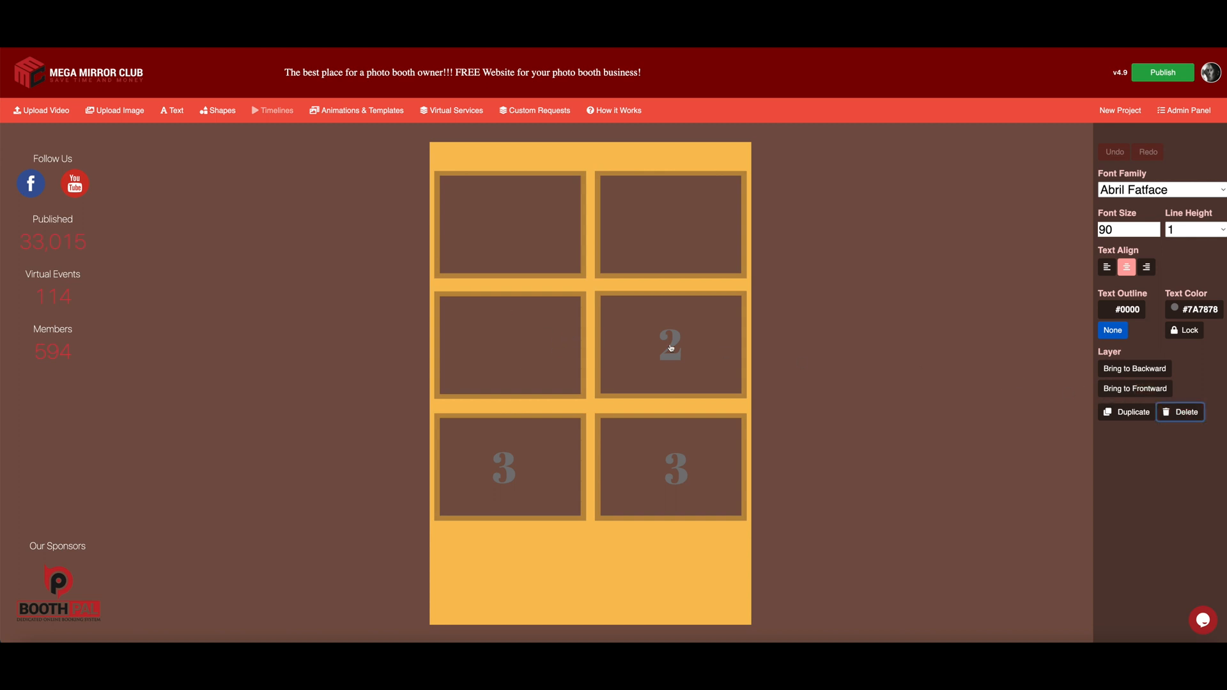
left_click(1179, 413)
left_click(504, 468)
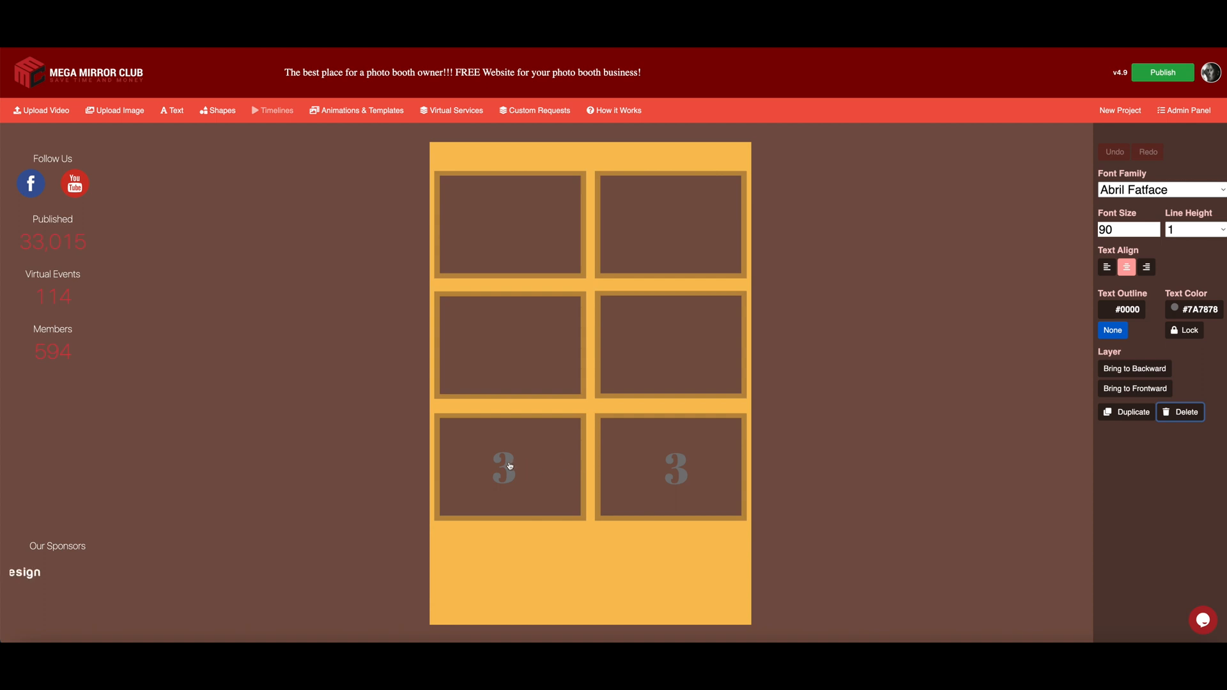
left_click(1174, 416)
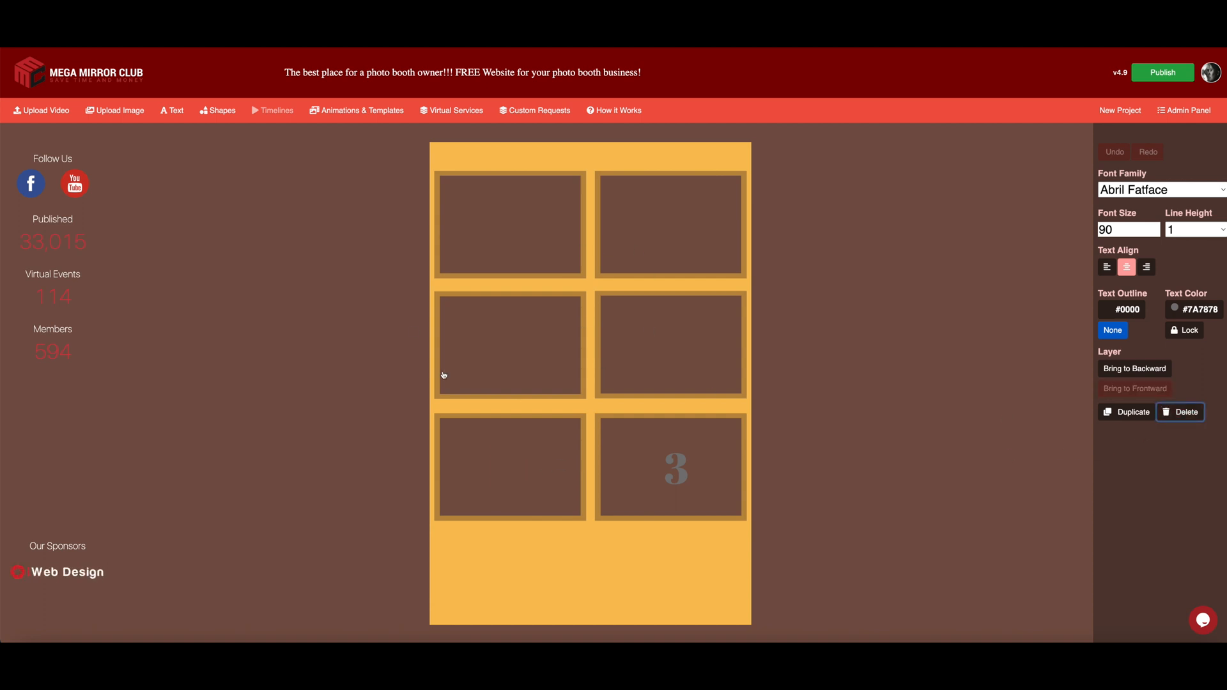
left_click(677, 469)
left_click(1186, 413)
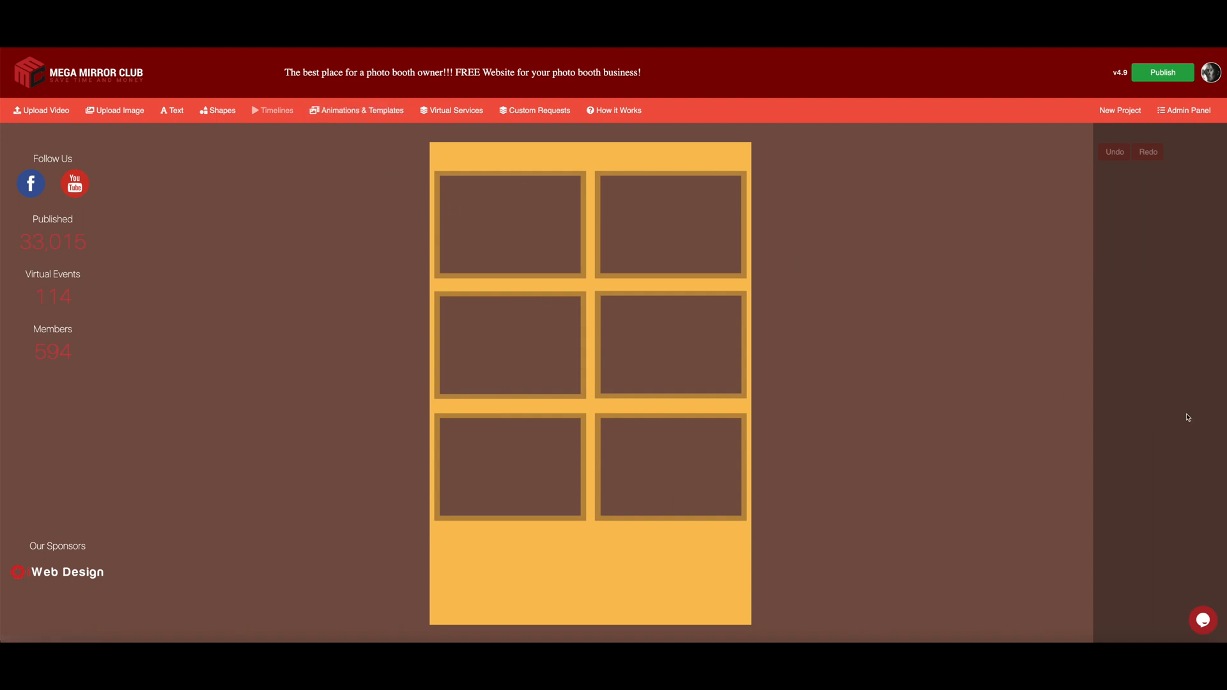
left_click(342, 114)
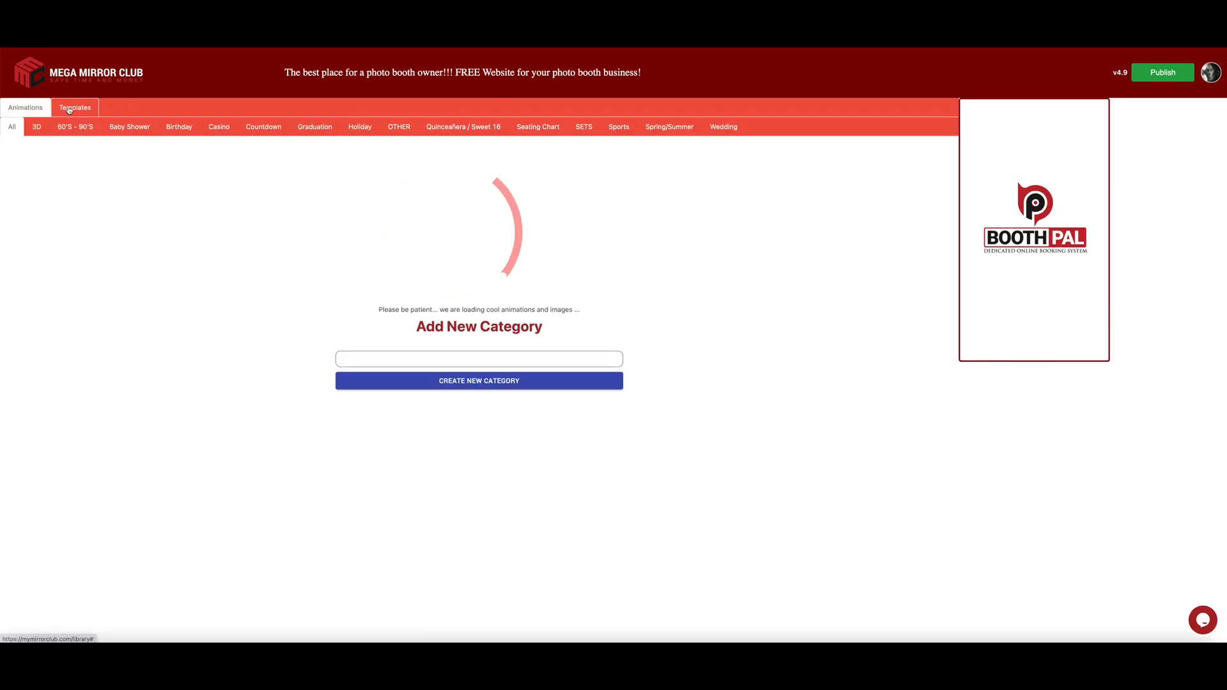
left_click(271, 128)
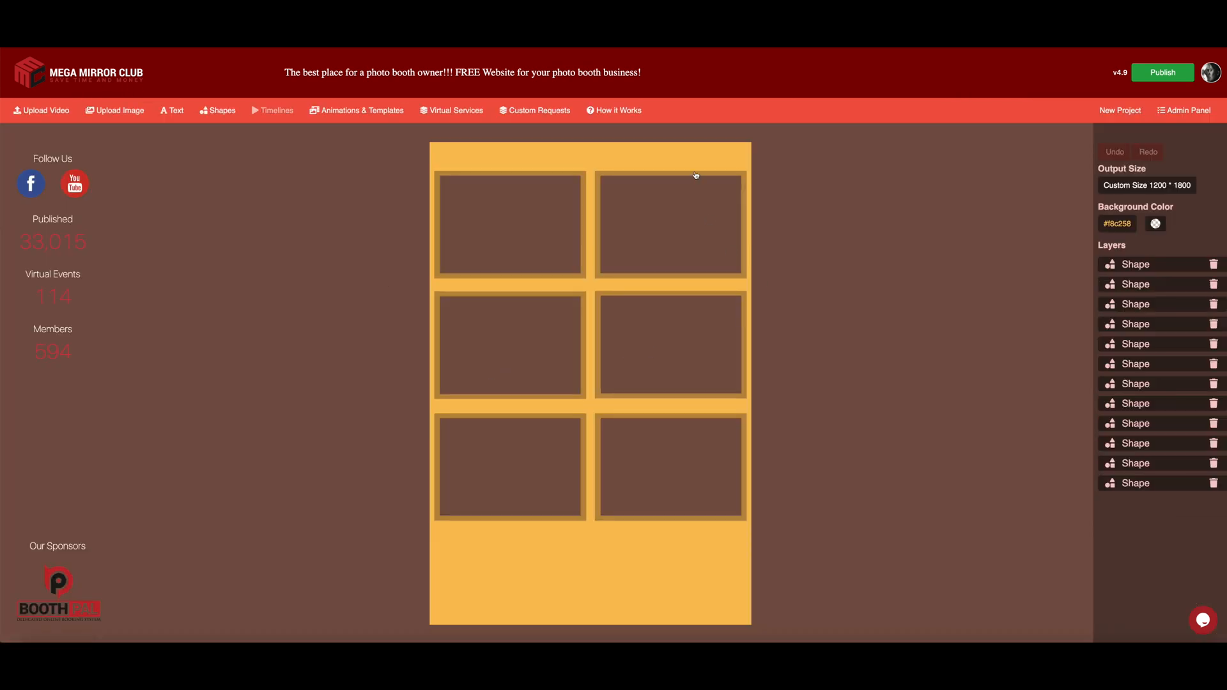
Step: Set the border colour of the right column's first photo frame to #e8b75b
left_click(696, 175)
left_click(1133, 367)
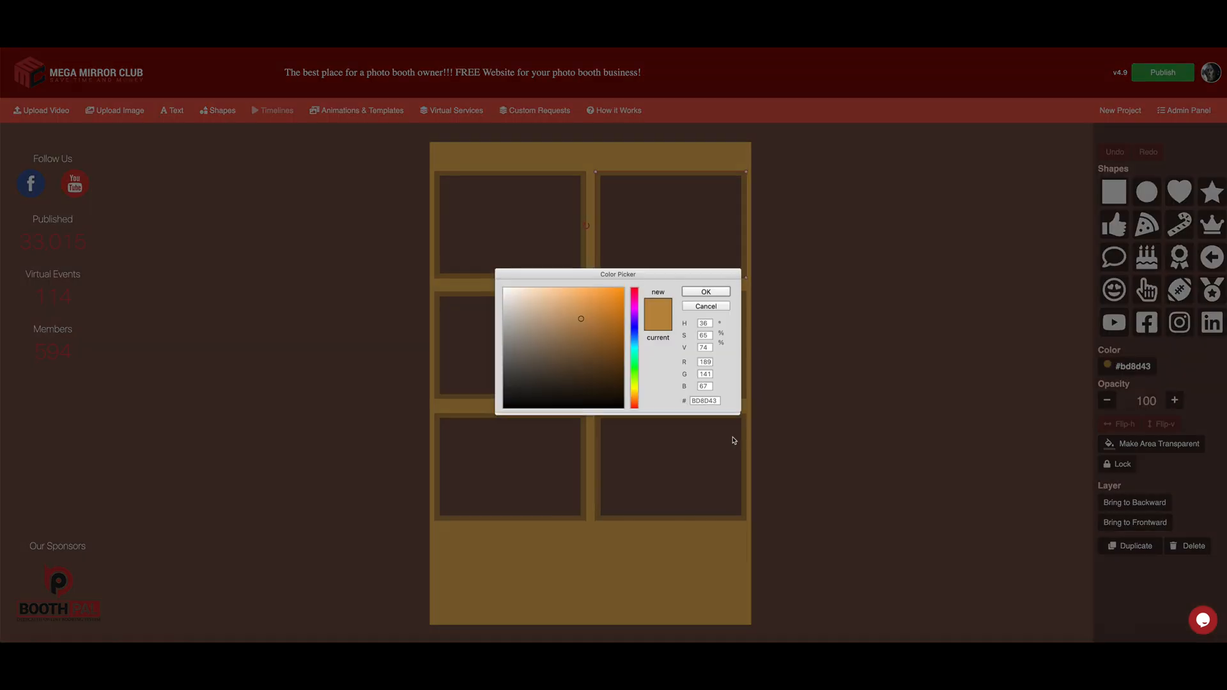
left_click_drag(717, 404, 676, 405)
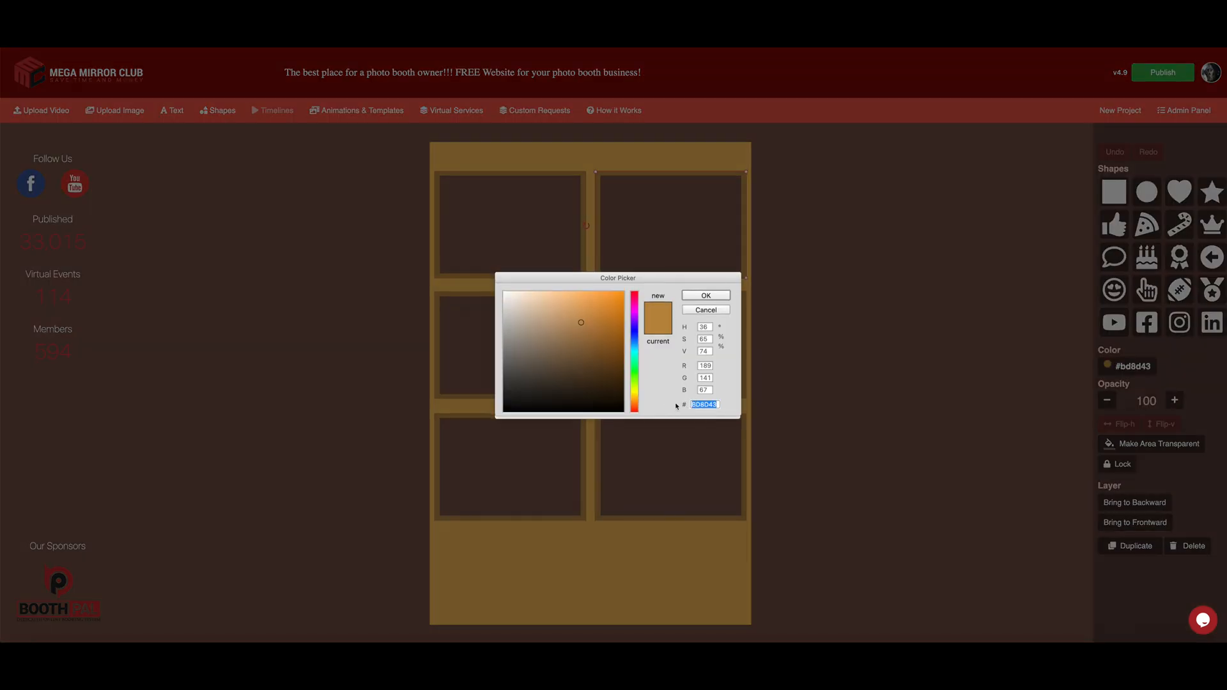
key("ctrl+v")
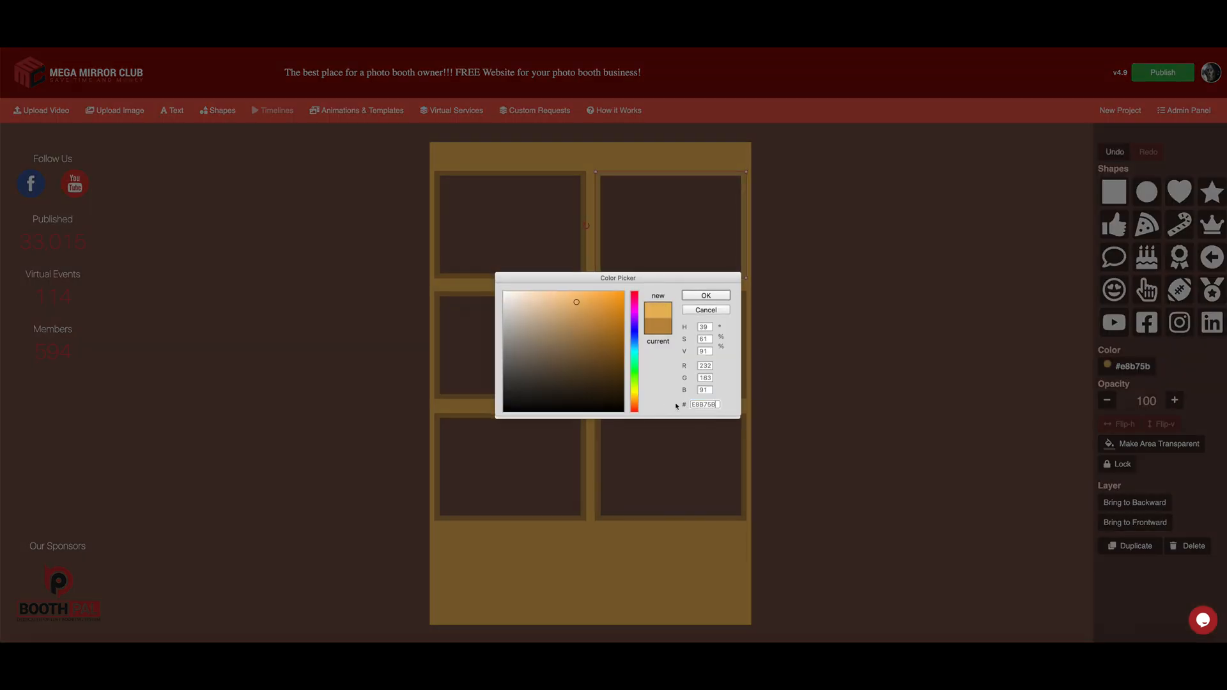
left_click(716, 296)
left_click(718, 295)
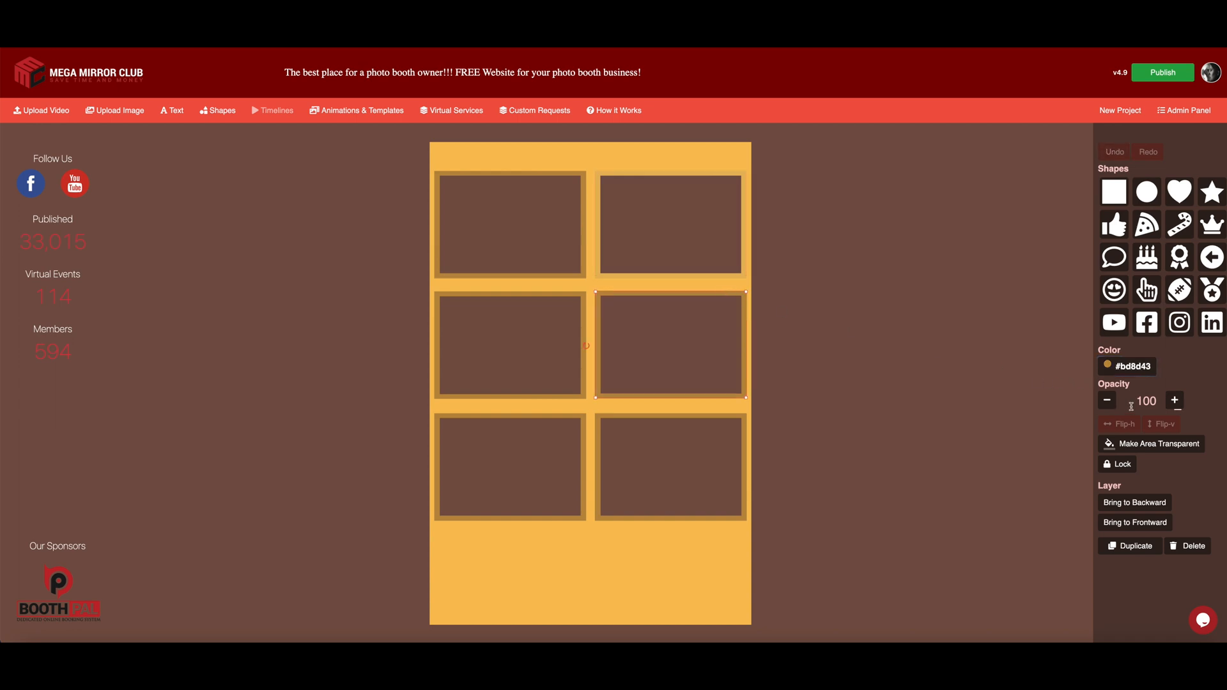
Step: Set the border colour of the right column's middle photo frame to #e8b75b
left_click(1127, 366)
double_click(704, 404)
key("ctrl+v")
left_click(715, 296)
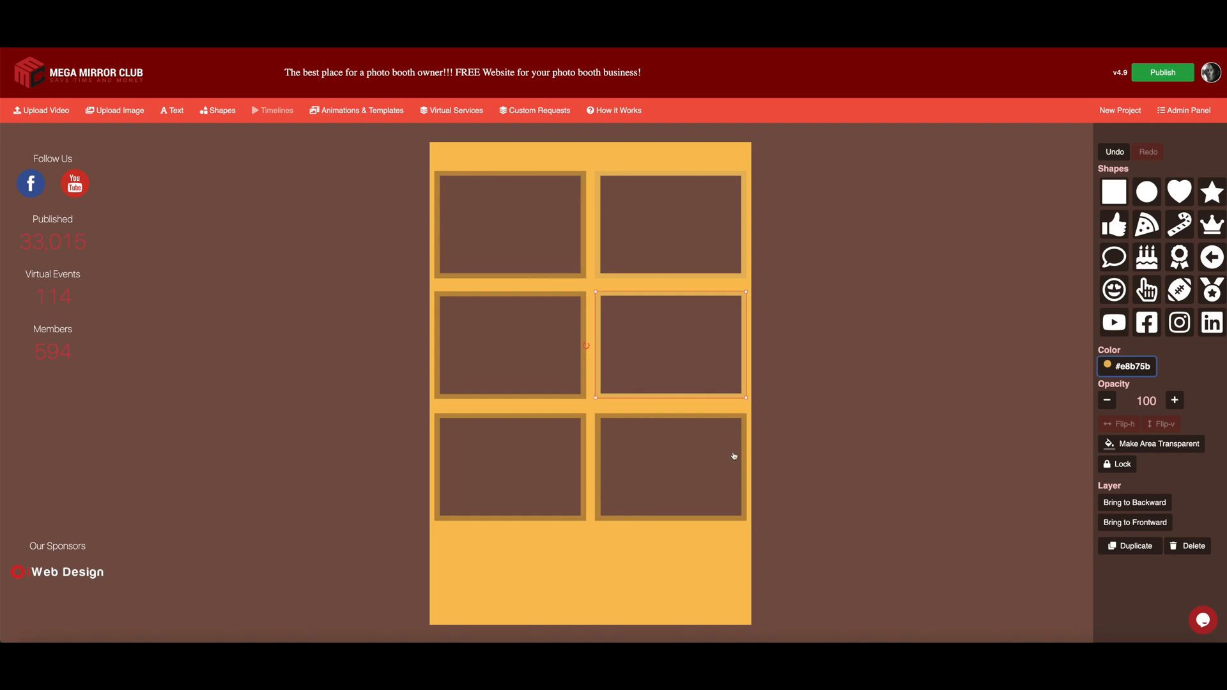
Step: Set the border colour of the right column's lowest photo frame to #e8b75b
left_click(731, 418)
left_click(1102, 368)
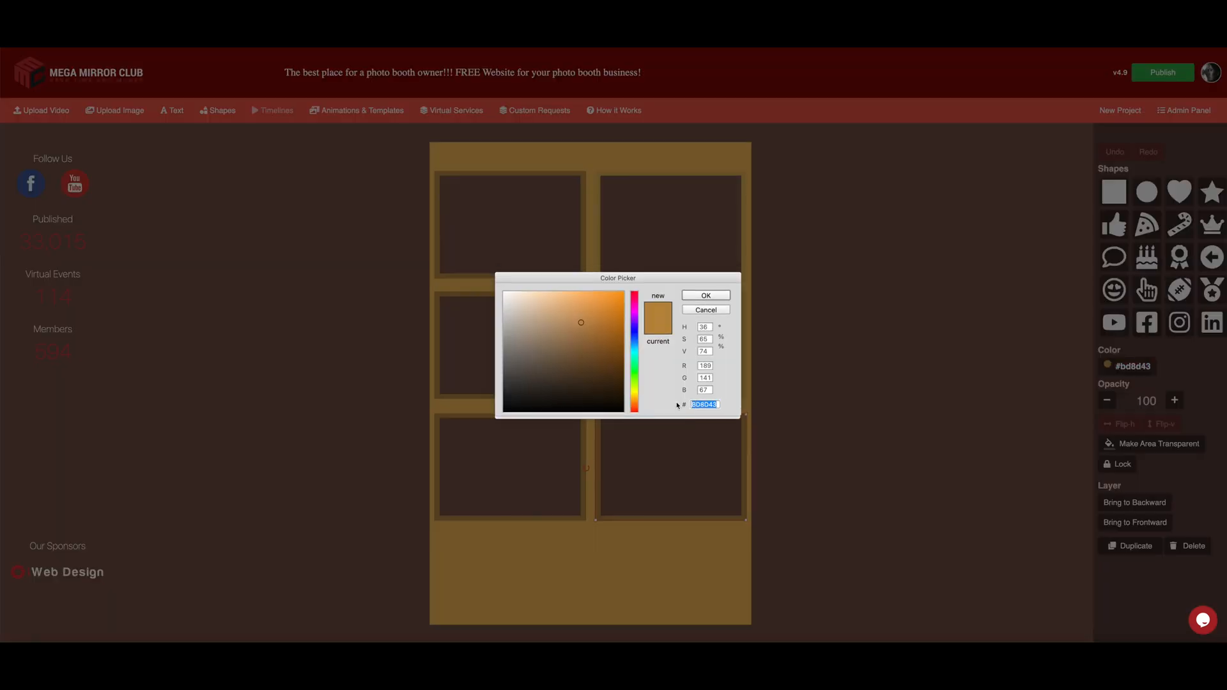
key("Return")
left_click(706, 296)
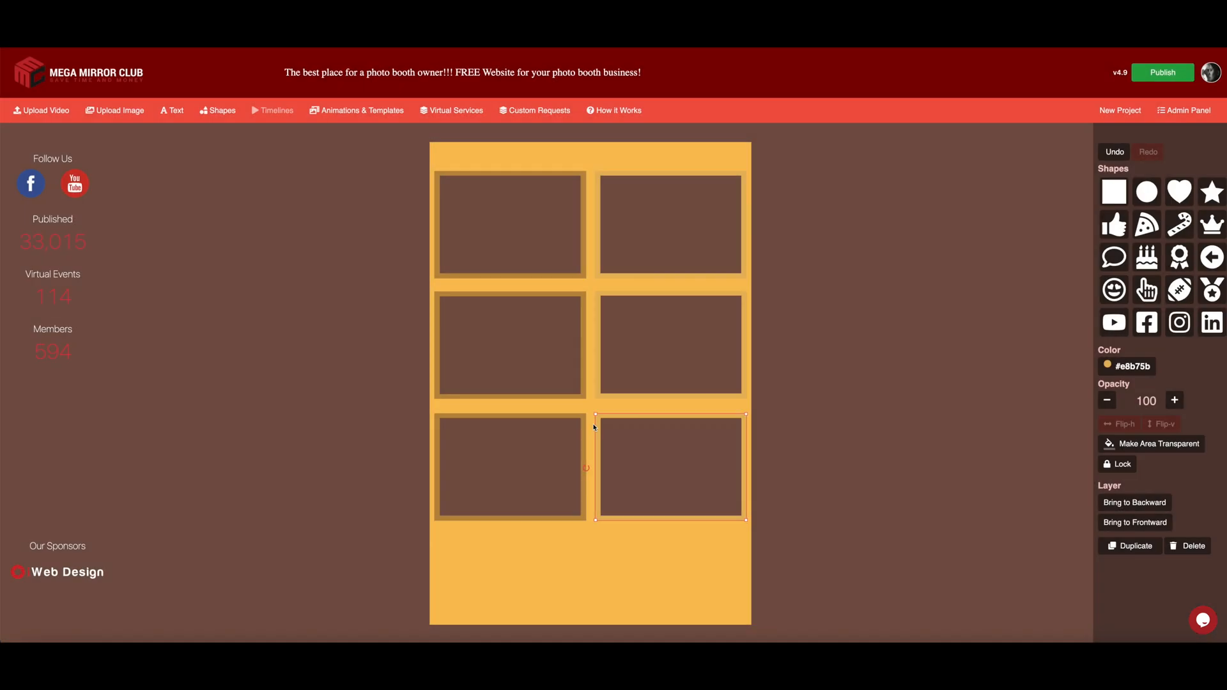
Step: Set the border colour of the left column's lowest photo frame to #e8b75b
left_click(569, 416)
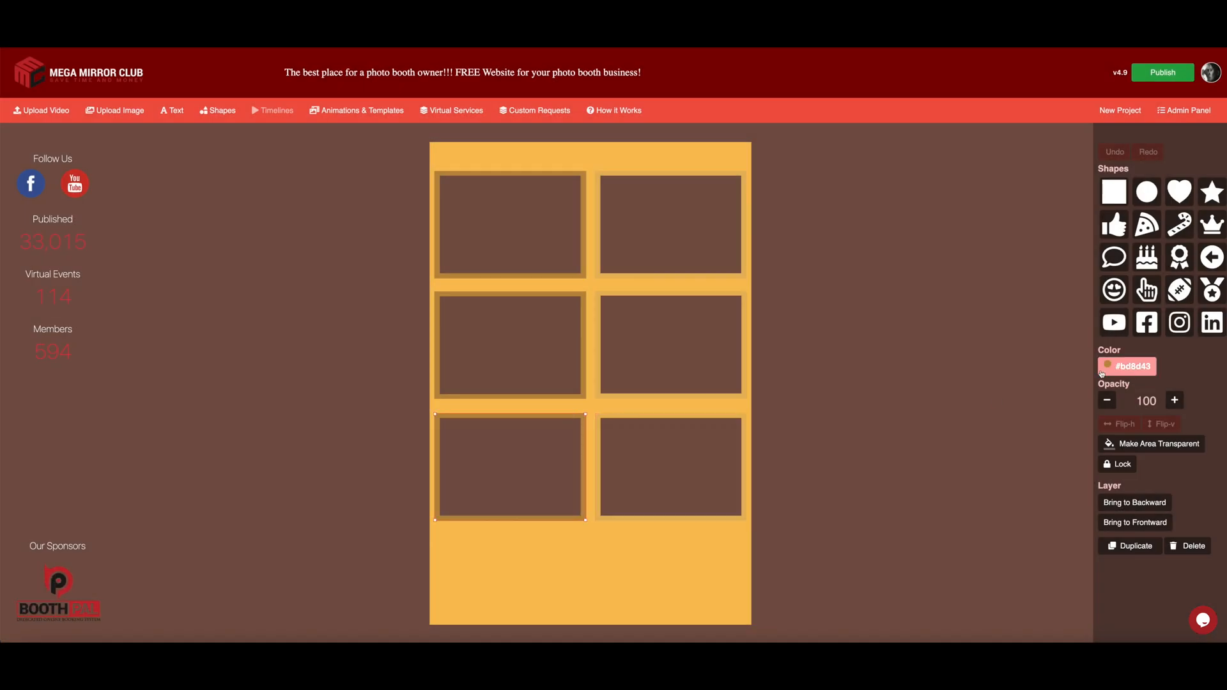
left_click(1131, 367)
left_click_drag(718, 405, 687, 406)
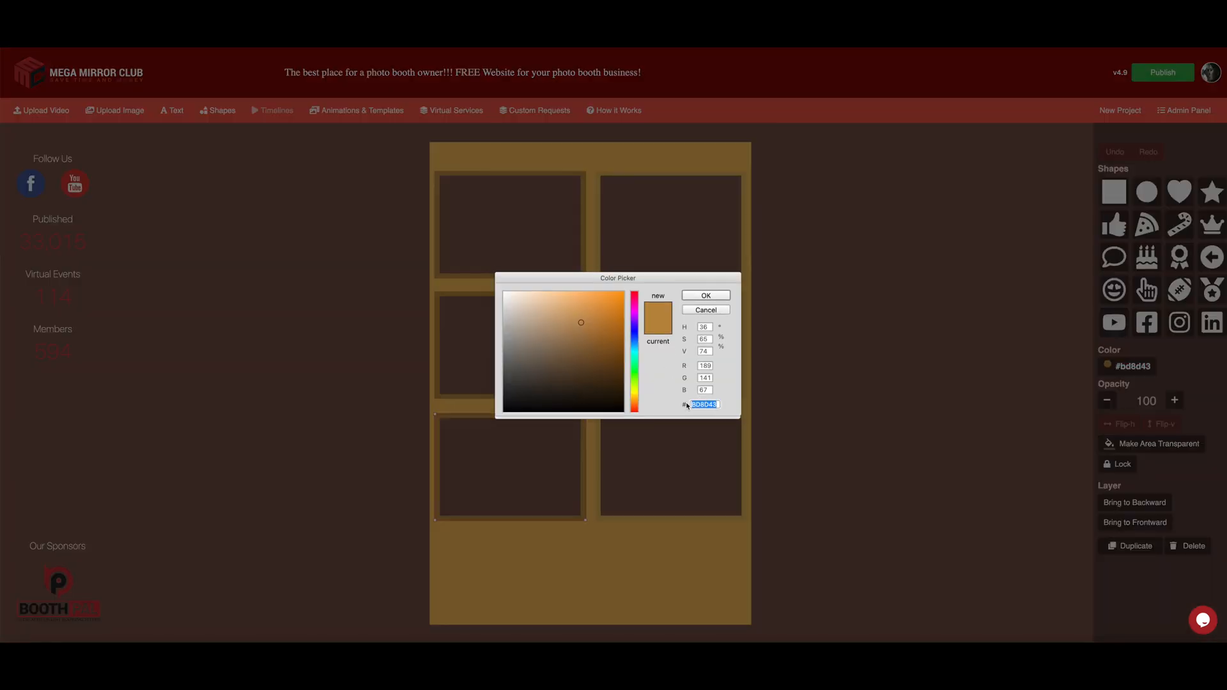
left_click(706, 295)
Step: Set the border colour of the left column's middle photo frame to #e8b75b
left_click(586, 308)
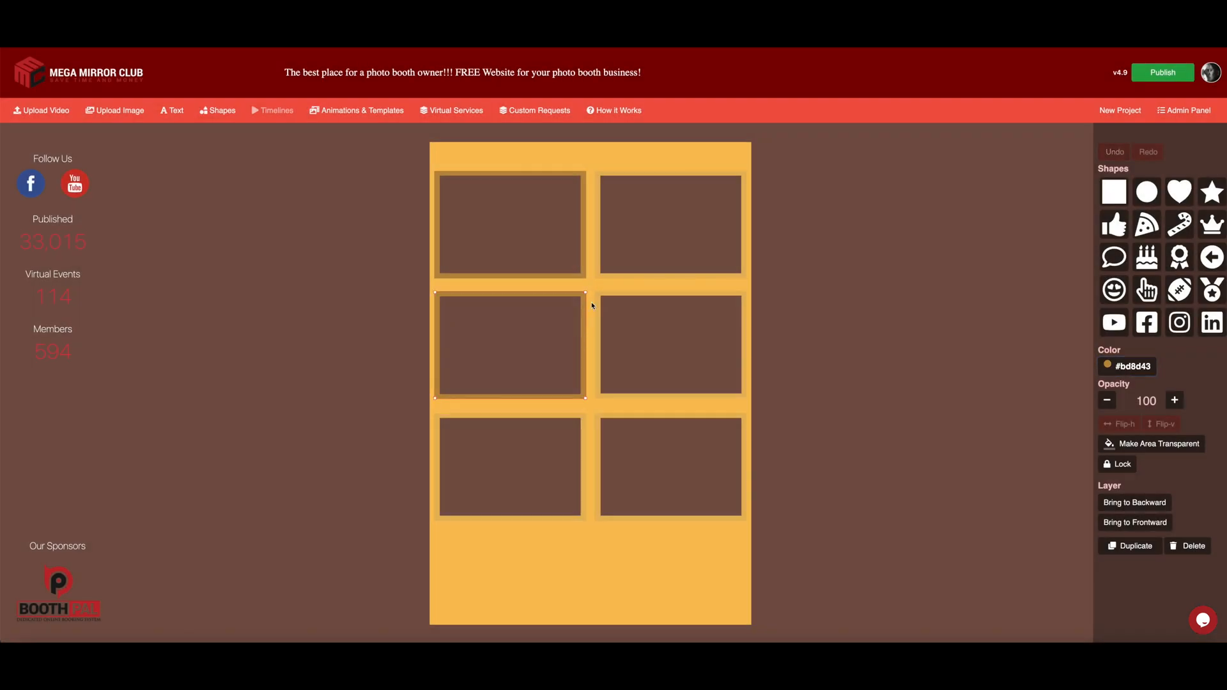
left_click(1132, 366)
left_click_drag(719, 404, 673, 403)
type("E8B75B")
left_click(710, 296)
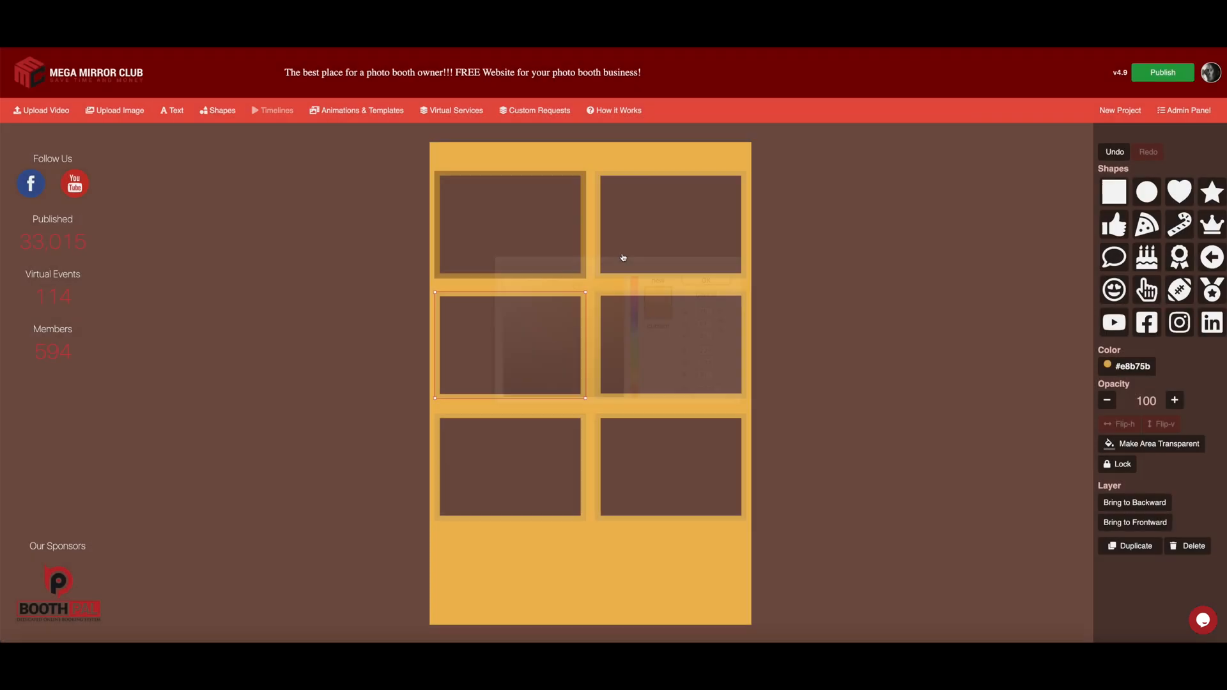
Step: Set the border colour of the left column's first photo frame to #e8b75b
left_click(585, 223)
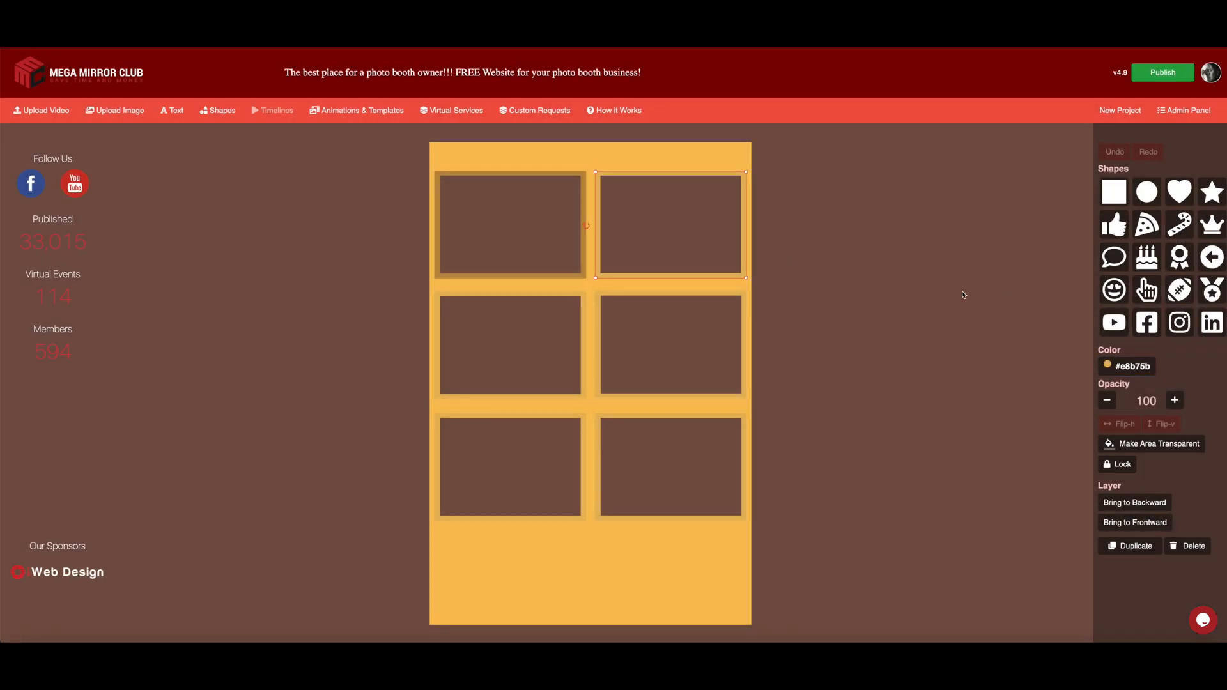
left_click(568, 175)
left_click(1129, 367)
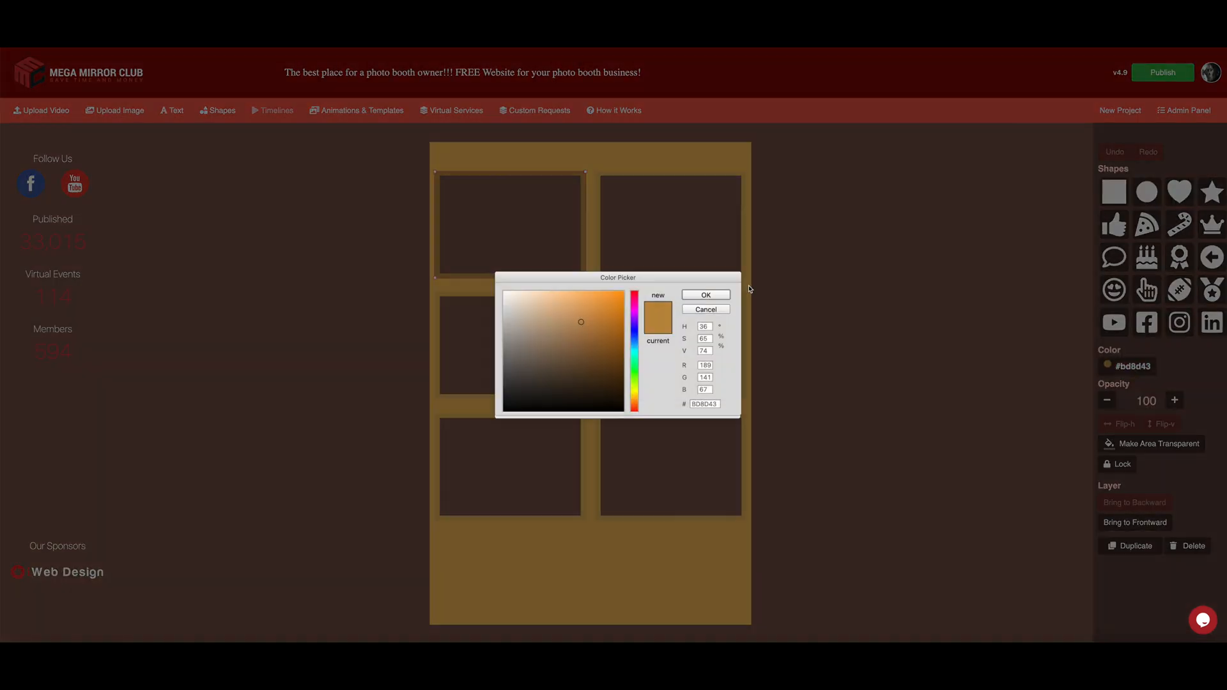
left_click(716, 406)
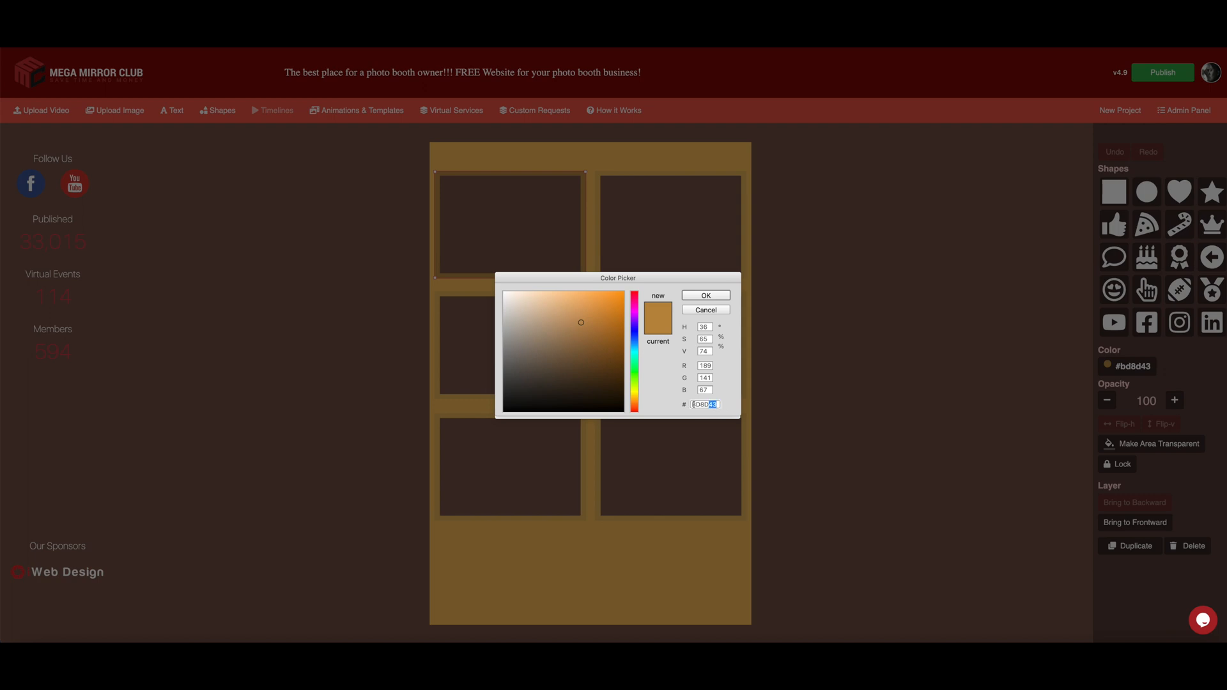
key("Return")
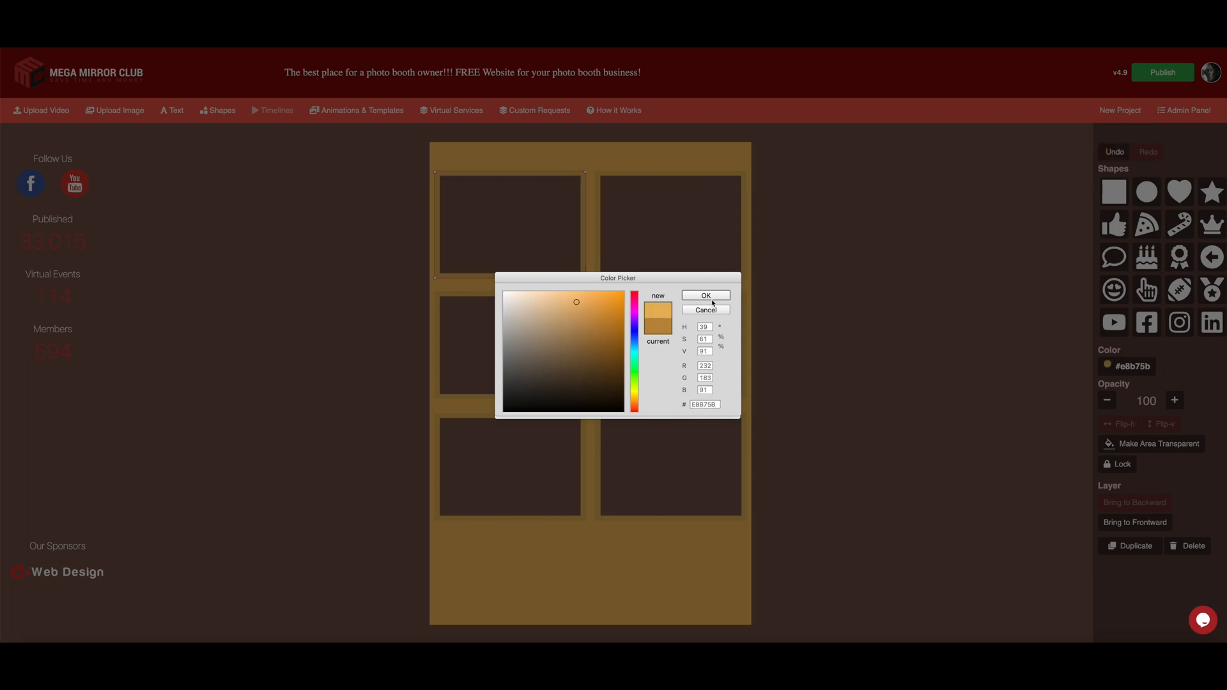
left_click(706, 295)
left_click(526, 138)
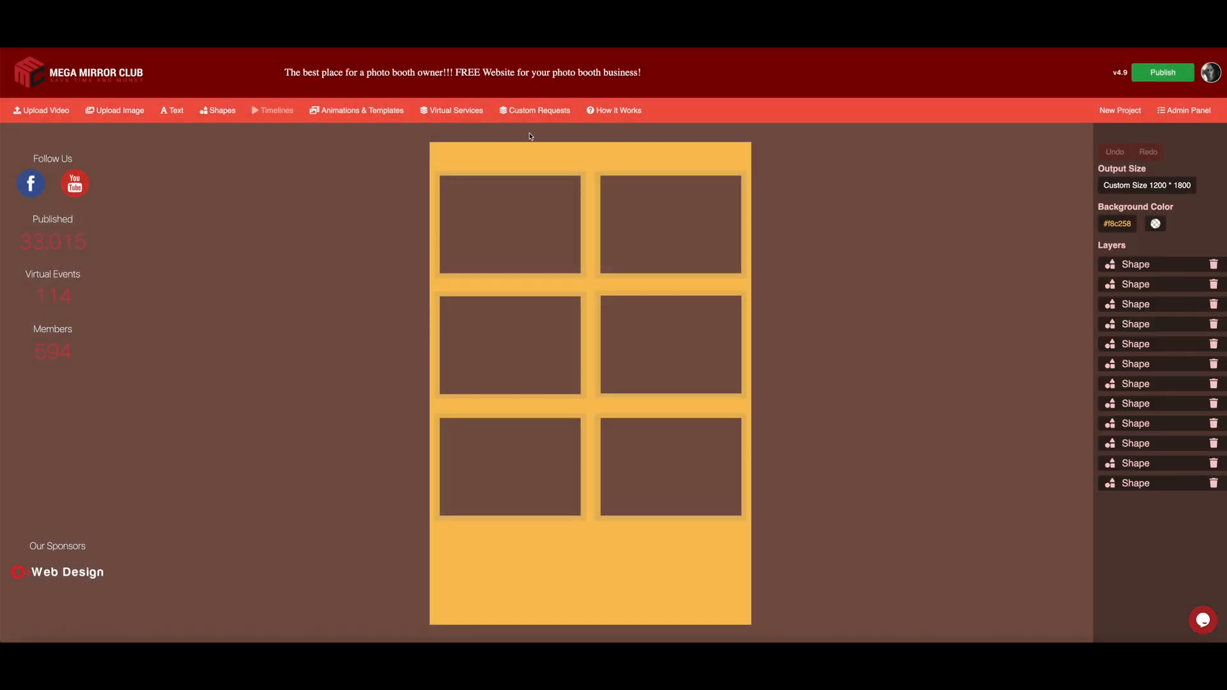
Step: Upload the image background-1914910_1280.jpeg and stretch it to cover the whole 1200 × 1800 canvas
left_click(126, 112)
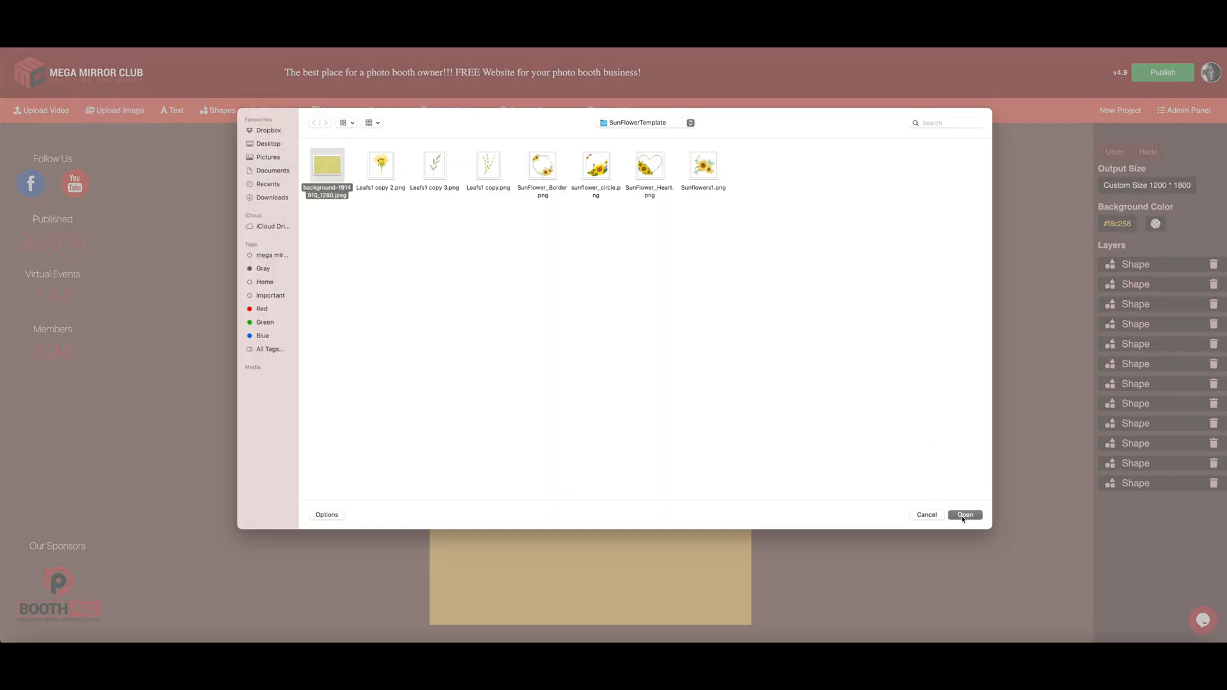
left_click(962, 516)
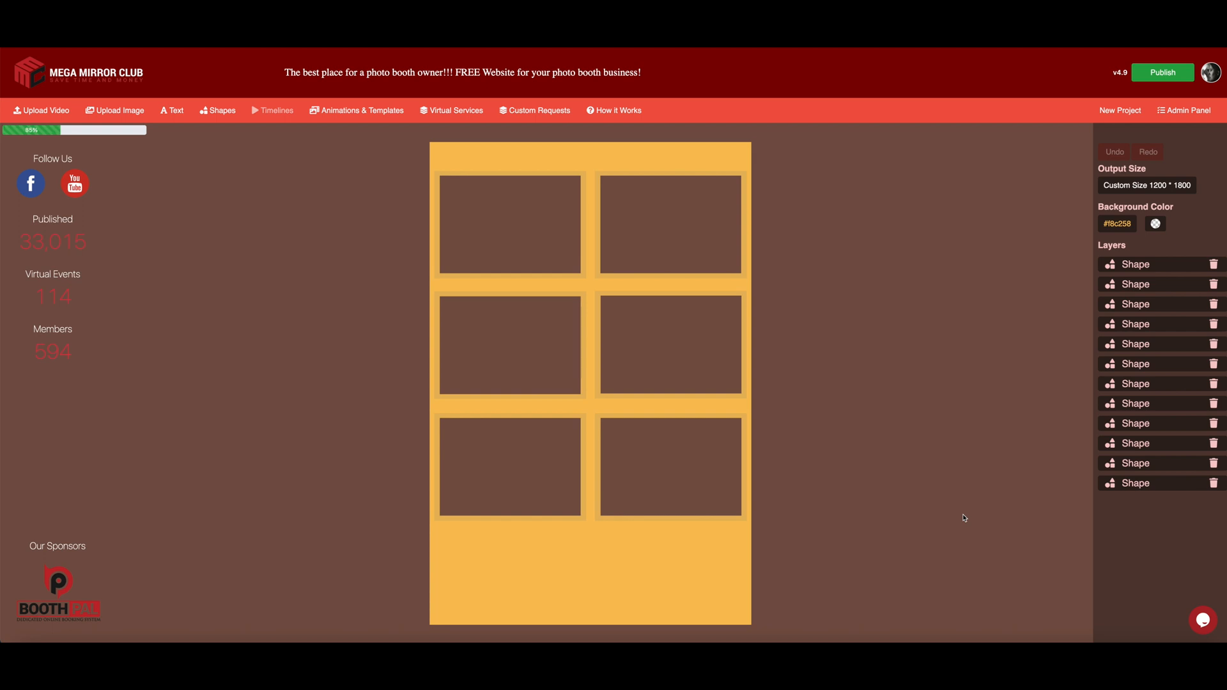
left_click_drag(588, 364, 475, 171)
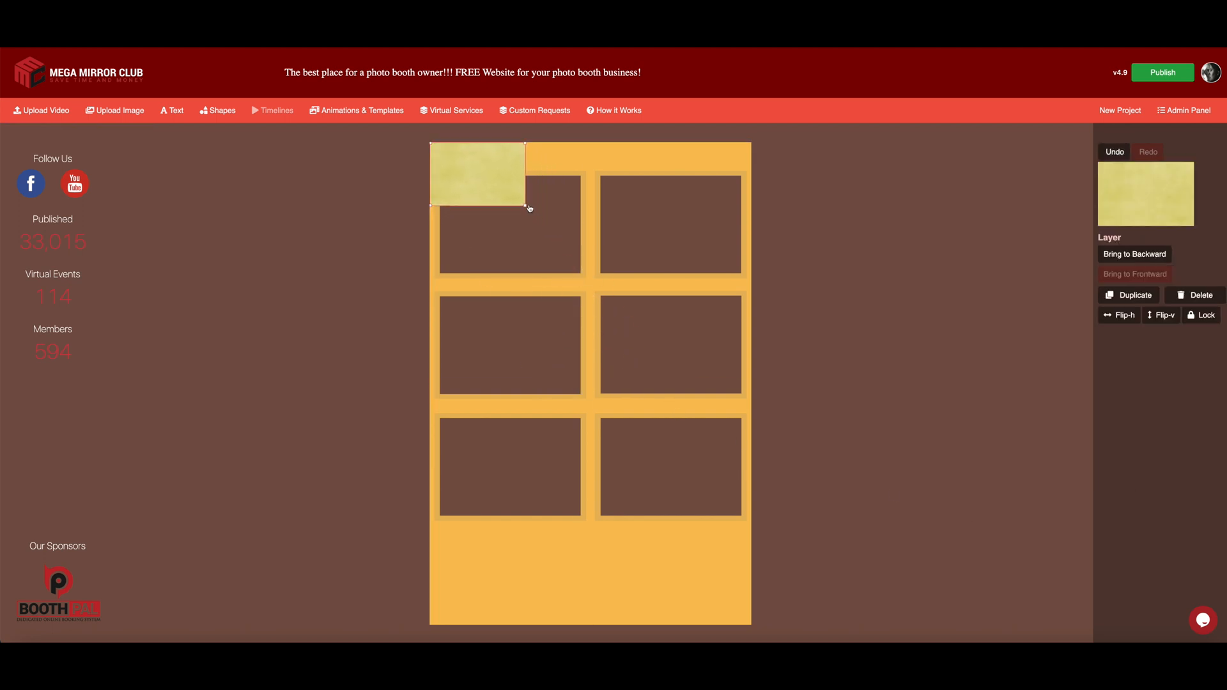
left_click_drag(529, 208, 753, 626)
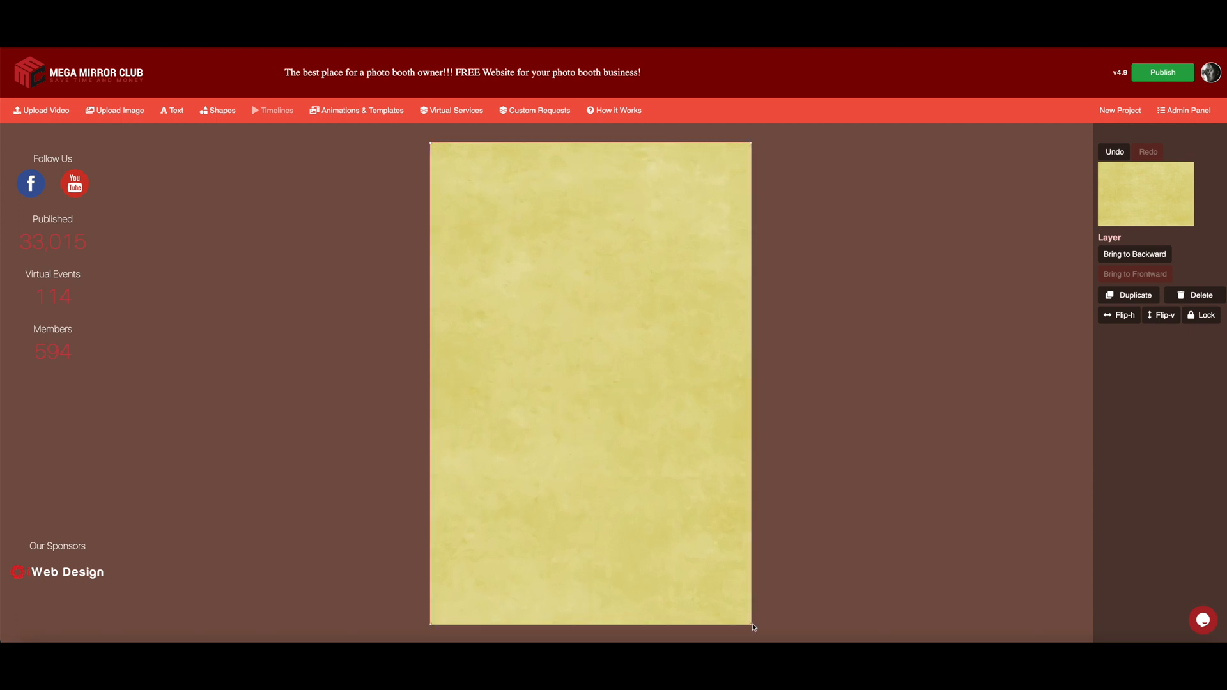
Step: Send the textured background image behind all six photo frames
left_click(1123, 257)
left_click(1123, 257)
left_click(1123, 257)
left_click(1124, 257)
left_click(1124, 256)
left_click(1124, 257)
left_click(1123, 257)
left_click(1124, 257)
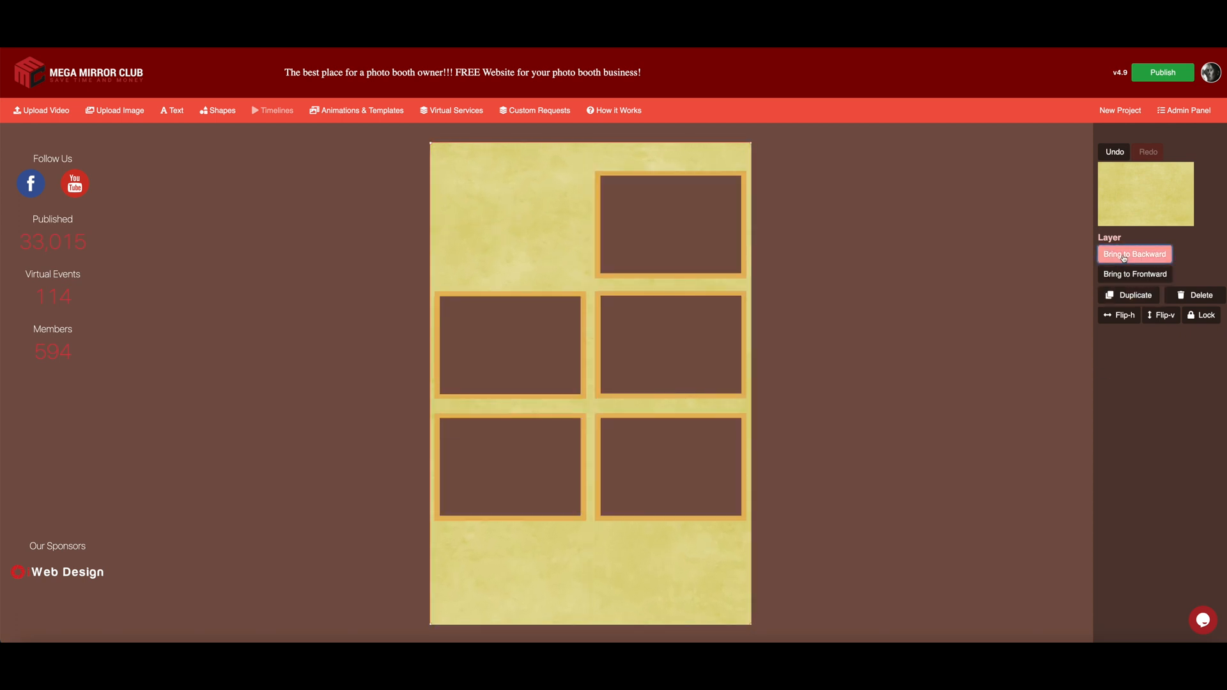
left_click(1124, 257)
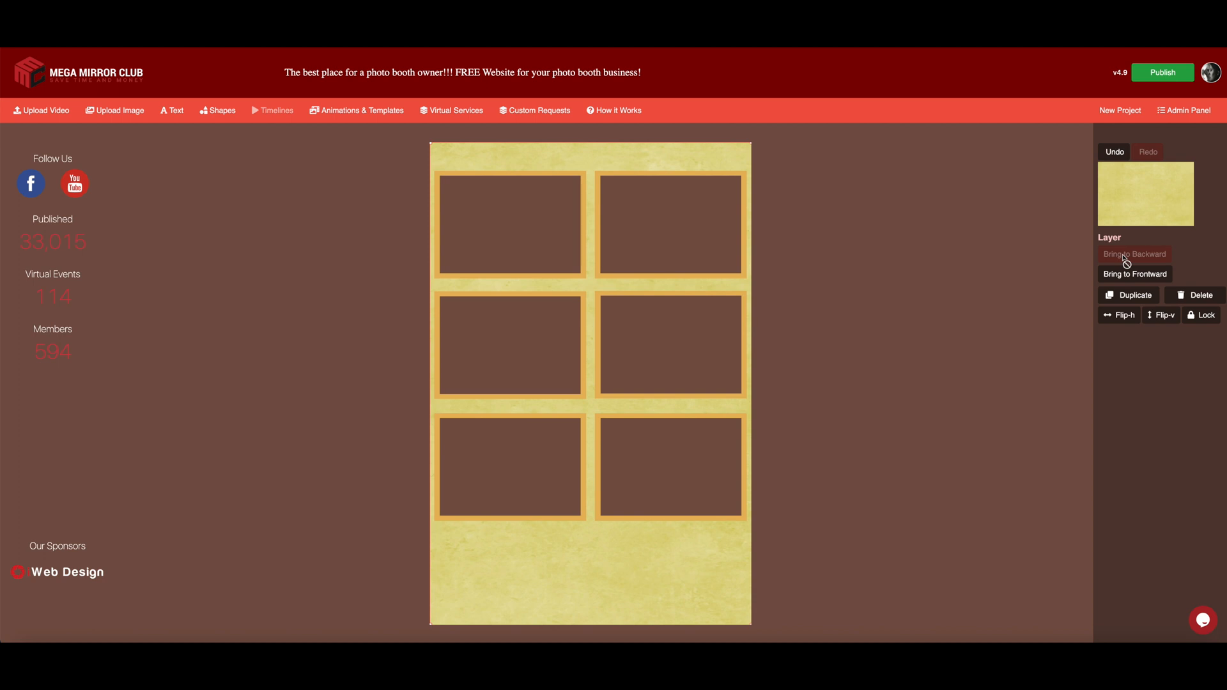
left_click(667, 137)
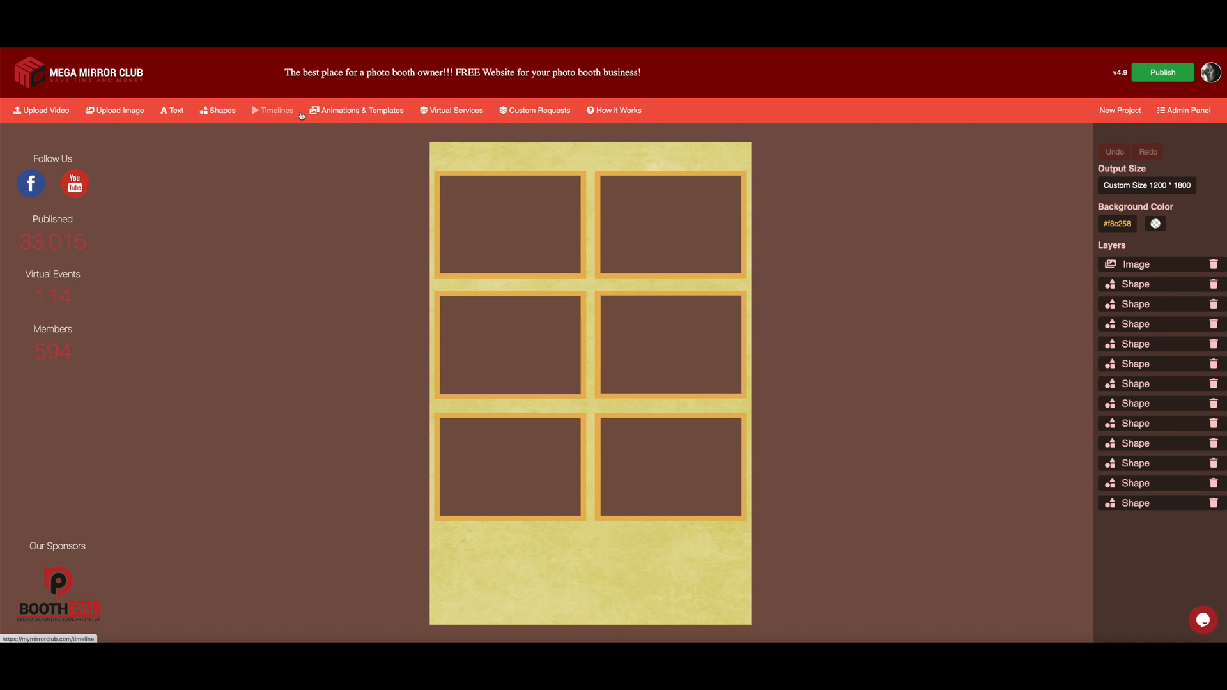
Step: Upload Sunflowers1.png, enlarge it slightly and place it over the upper edge of the left column's first photo frame
left_click(120, 112)
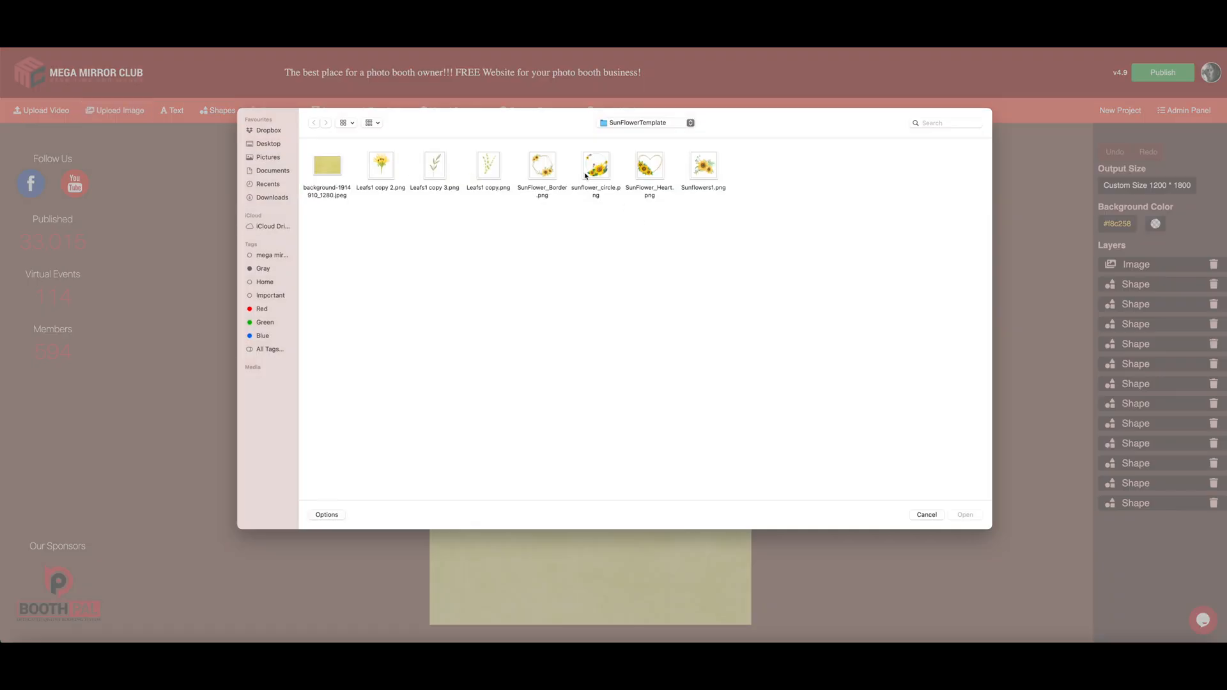
left_click(703, 168)
left_click(965, 515)
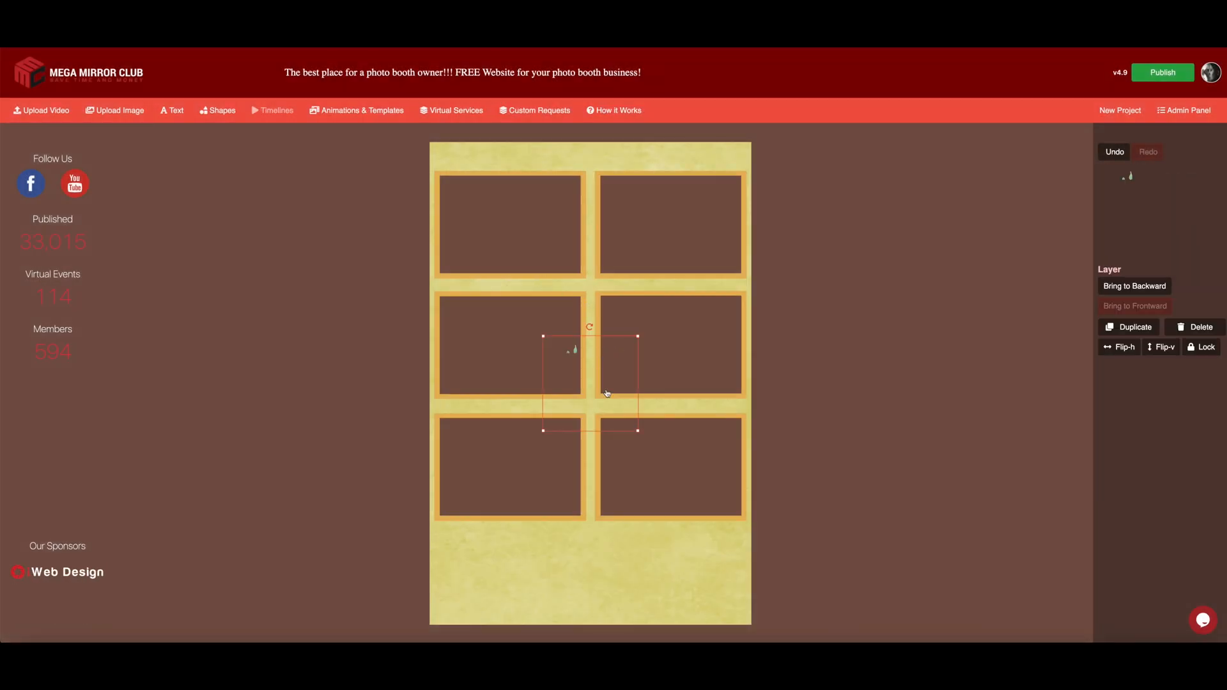
left_click_drag(636, 432, 529, 174)
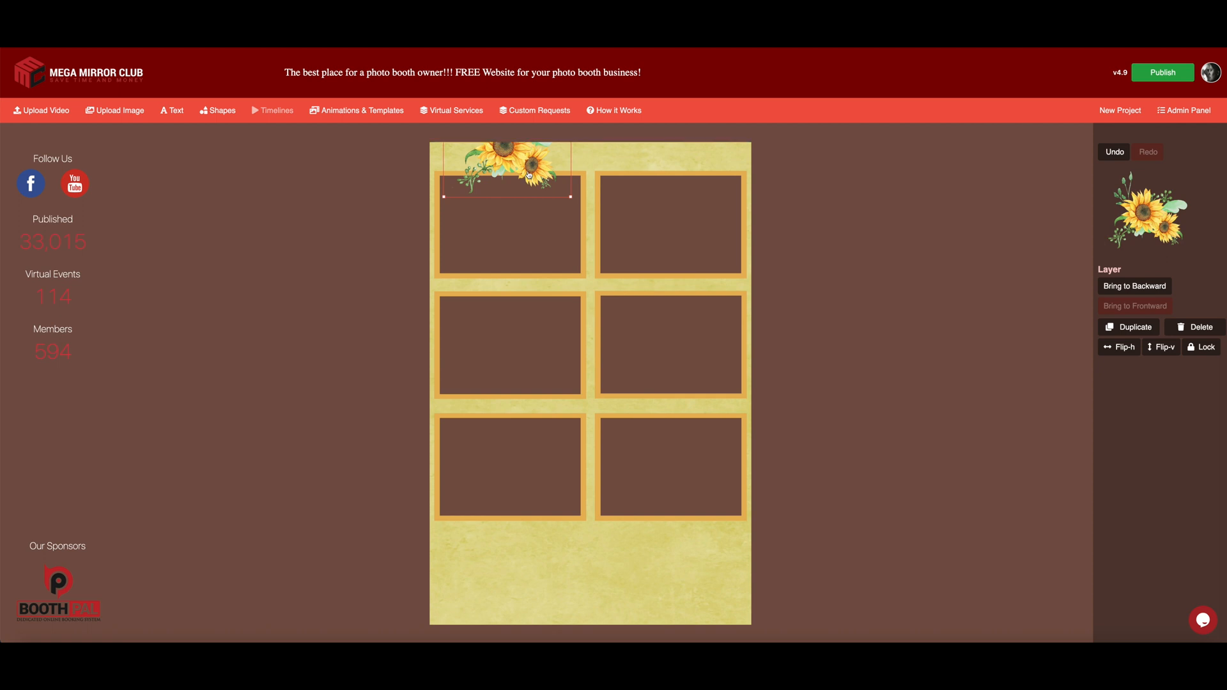
Step: Move the sunflower cluster back through the layer stack, keeping it just in front of the left column's first photo frame
left_click(1143, 288)
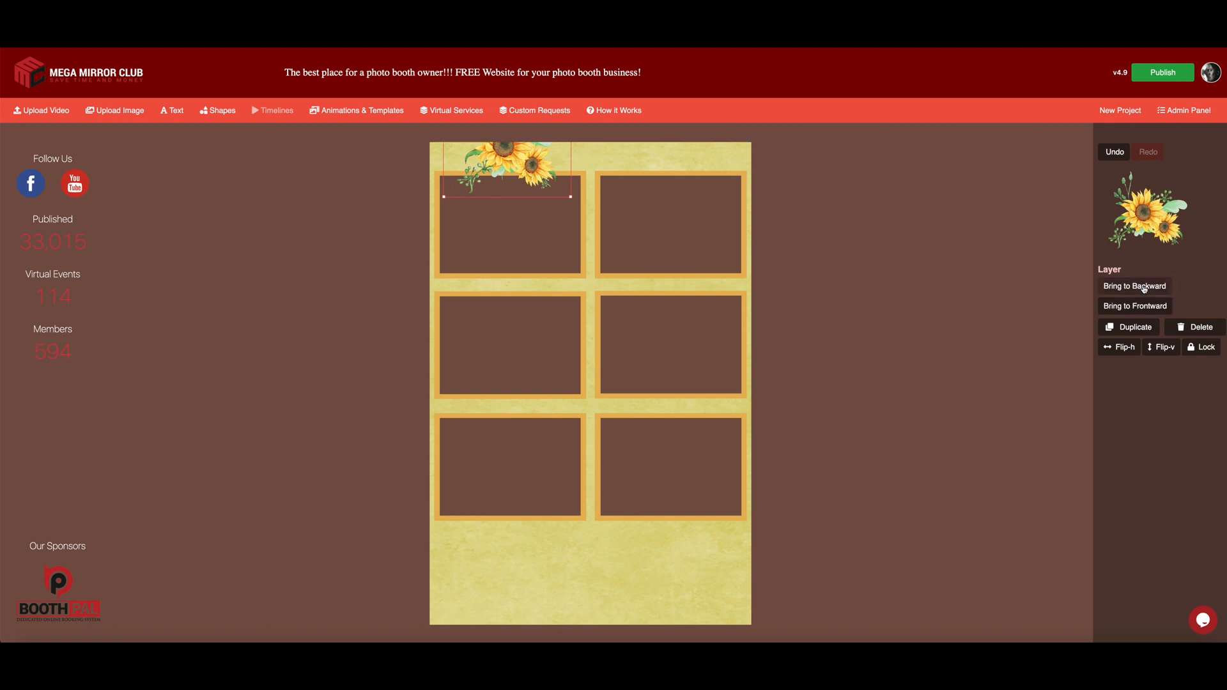
left_click(1144, 288)
left_click(1143, 287)
left_click(1144, 287)
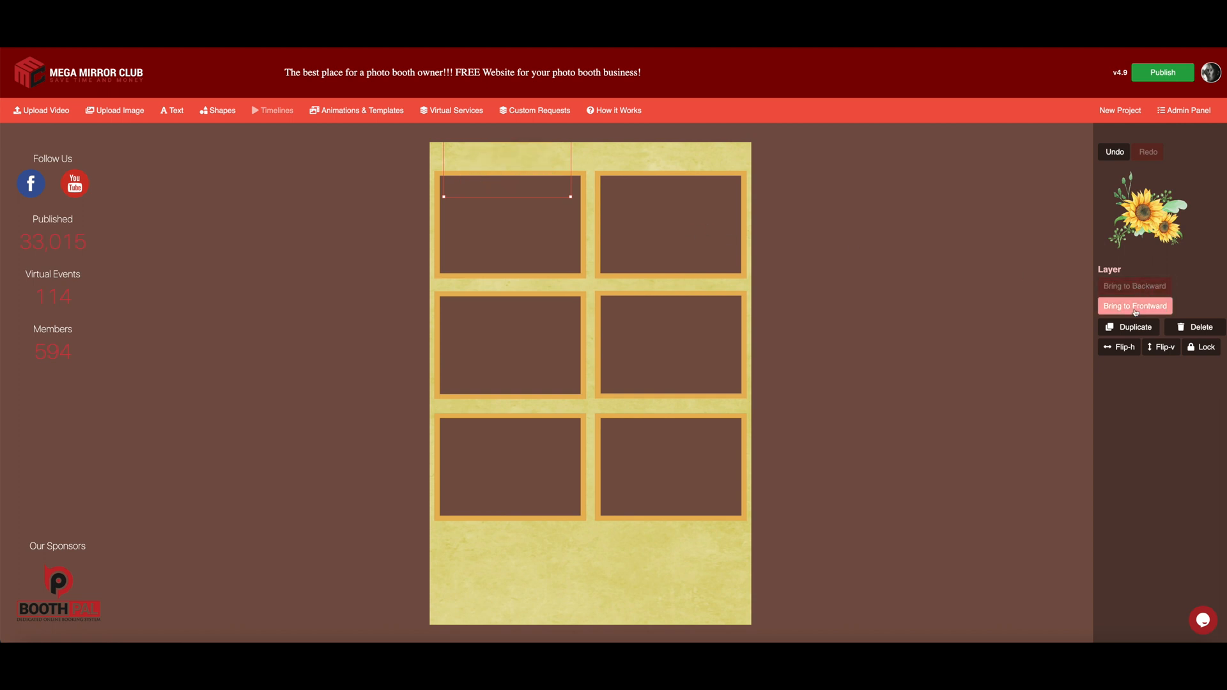
left_click(1136, 308)
left_click_drag(510, 169, 510, 180)
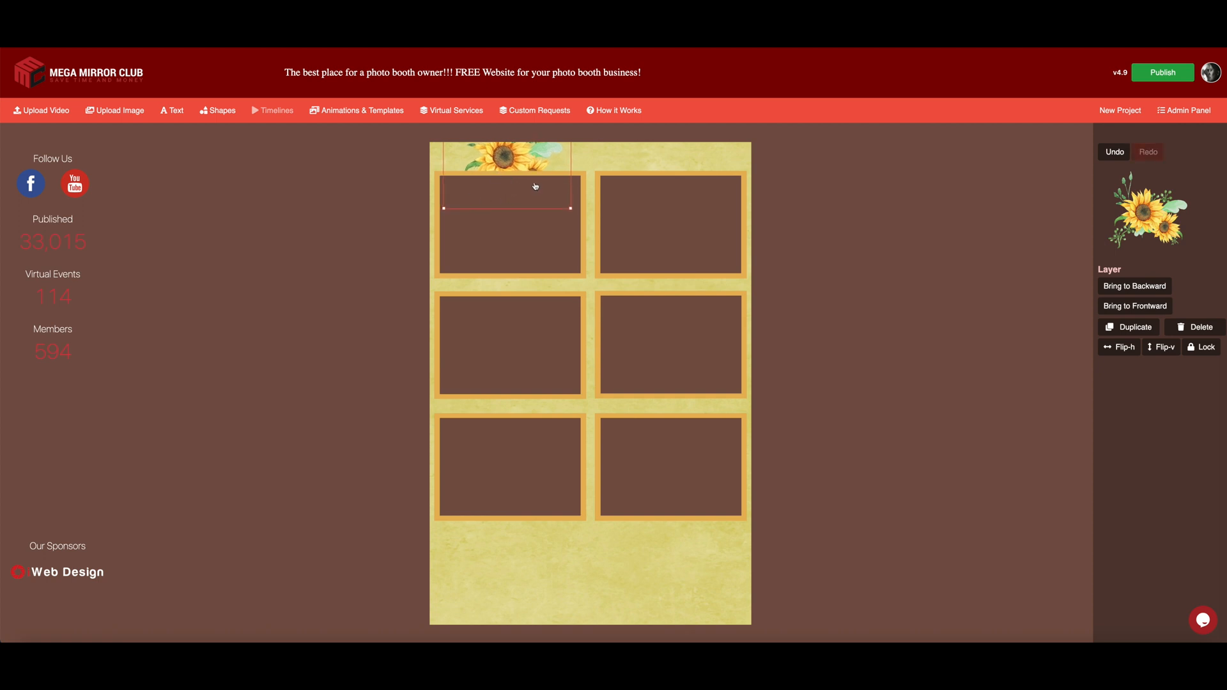
left_click(1135, 306)
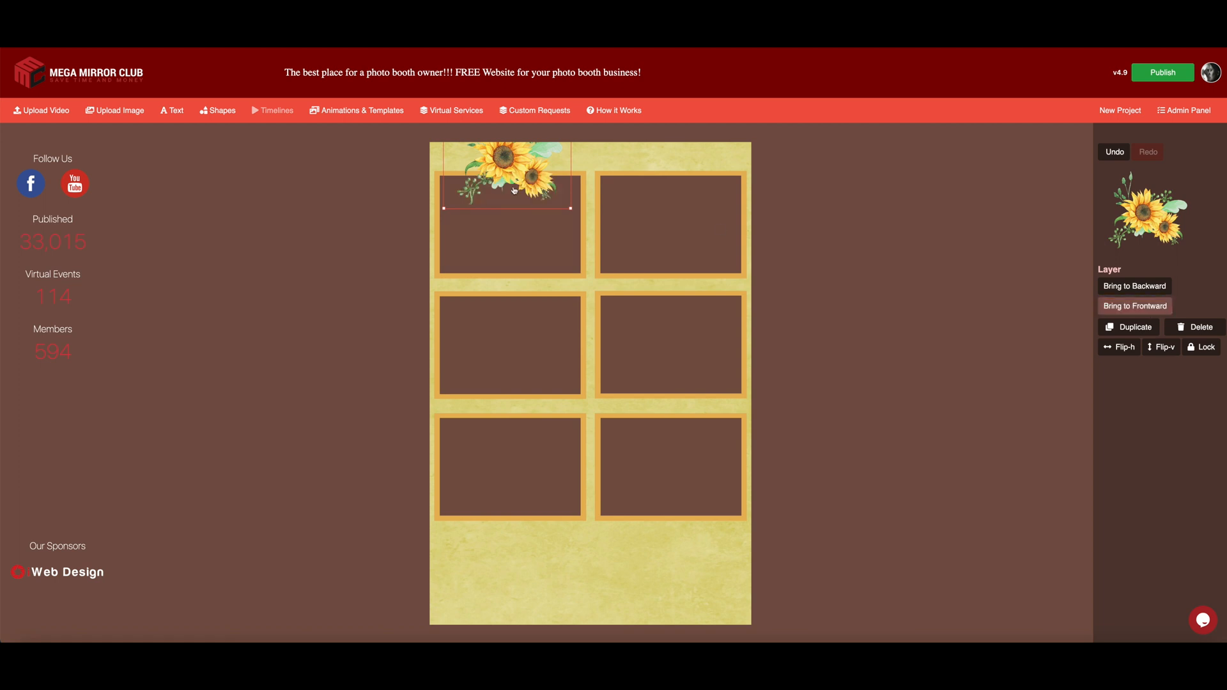
Step: Reposition the sunflower cluster so it overlaps the upper border of the left column's first photo frame, roughly centred
left_click_drag(497, 172, 503, 167)
left_click(501, 217)
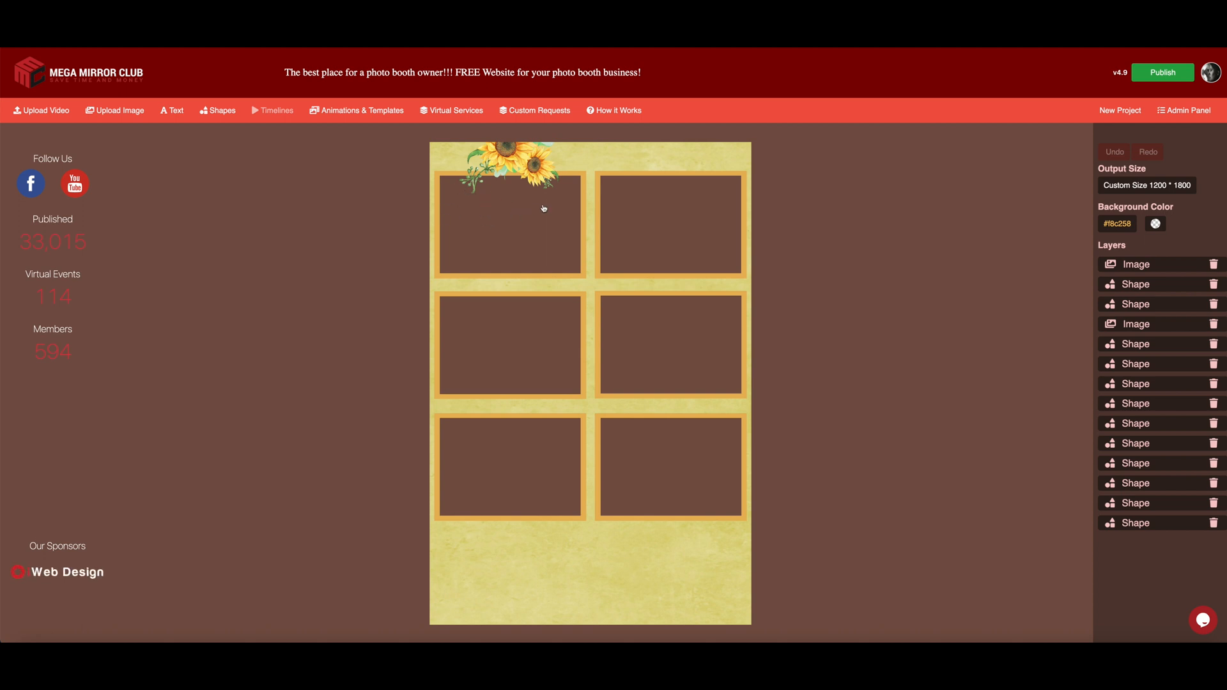
left_click(525, 169)
left_click_drag(525, 169, 517, 213)
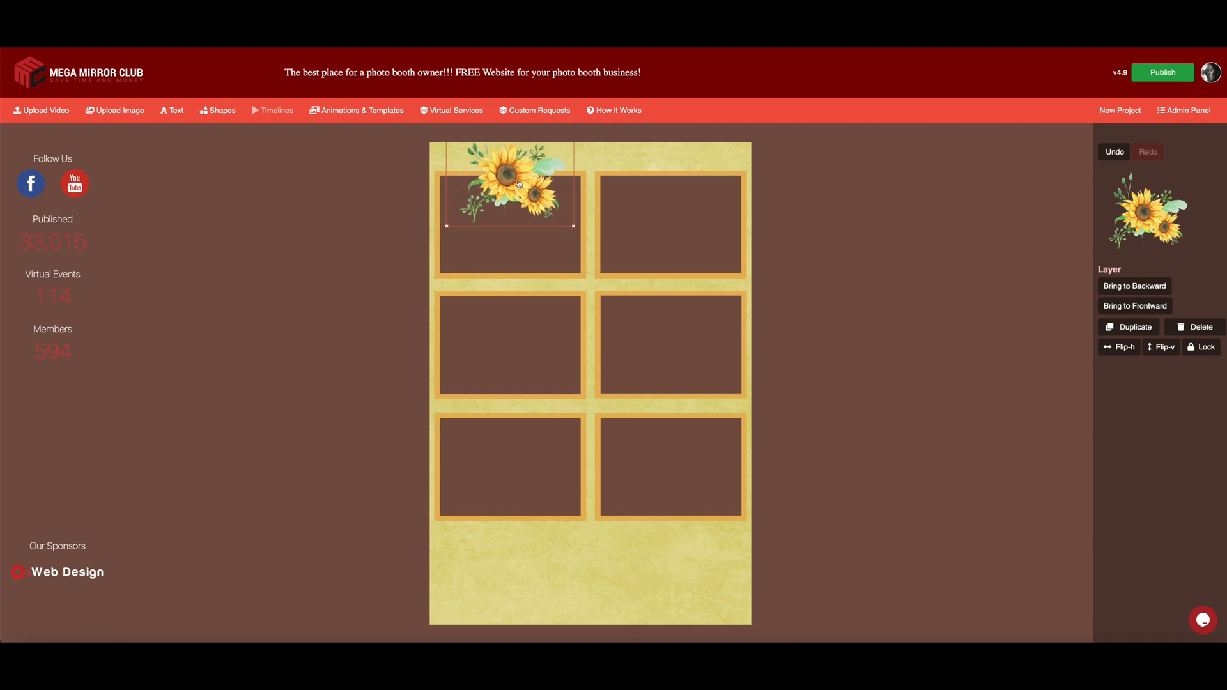
left_click_drag(519, 191, 508, 163)
left_click_drag(519, 219, 518, 175)
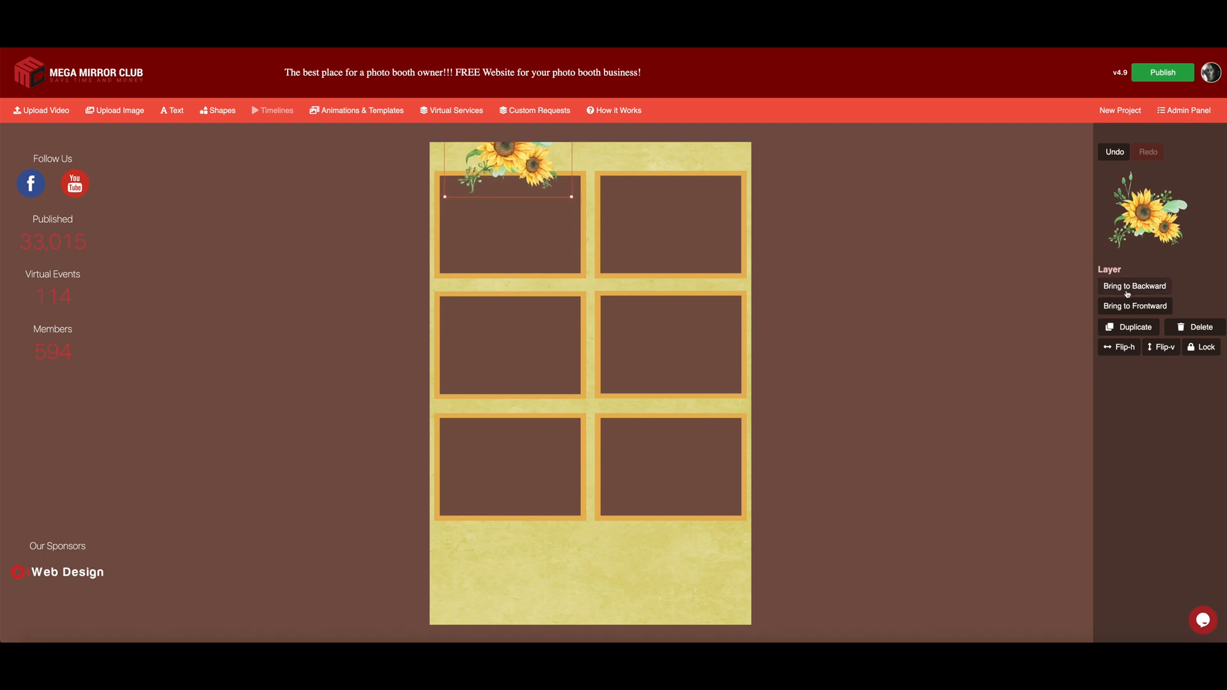
Step: Duplicate the sunflower cluster and place the copy over the upper border of the right column's first photo frame
left_click(1129, 326)
left_click_drag(570, 184, 694, 174)
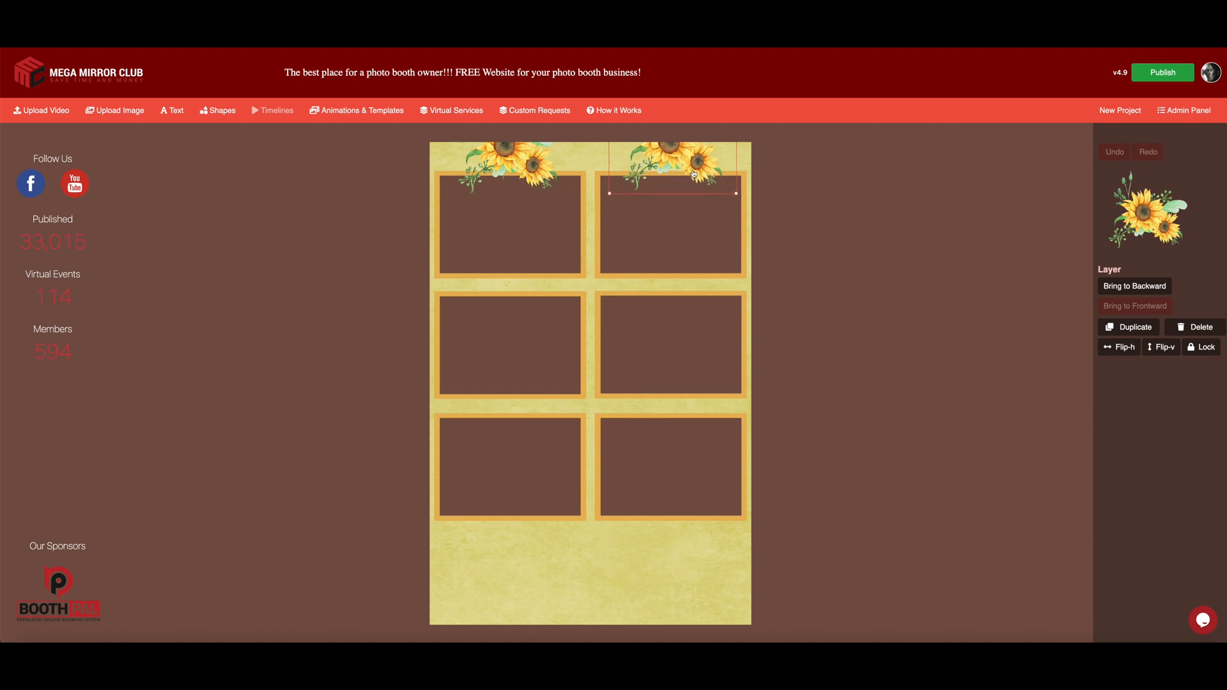
left_click(646, 135)
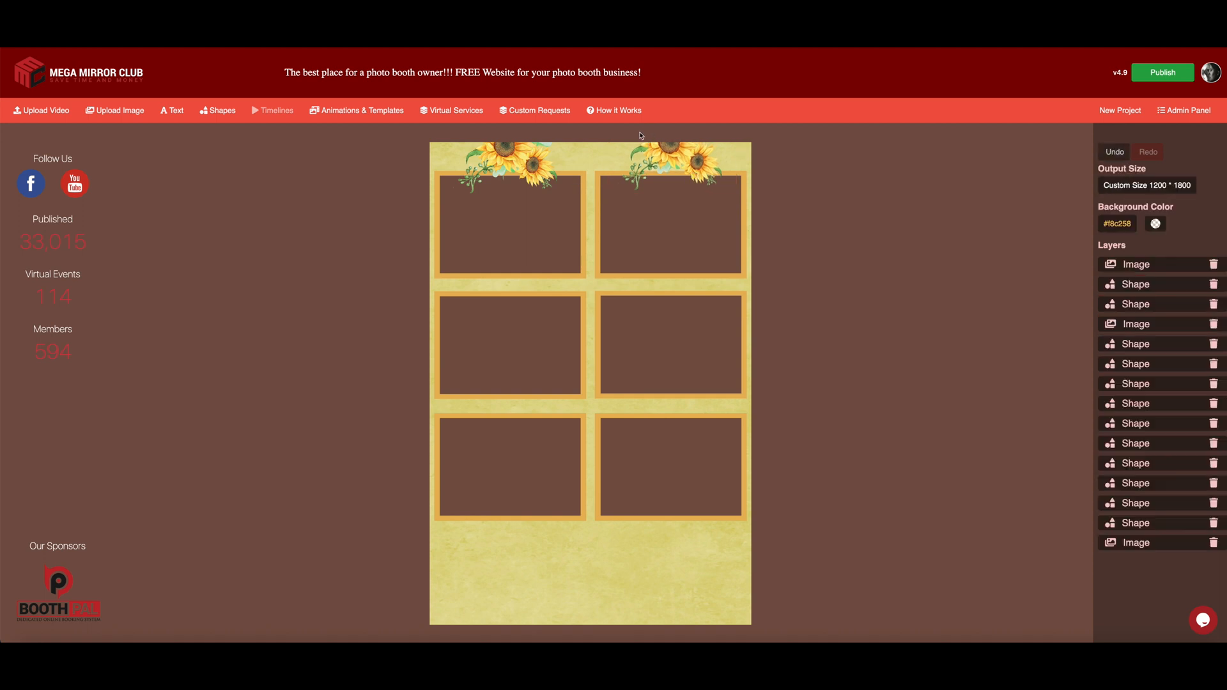
Step: Upload the SunFlower_Heart.png image, enlarge it slightly and place it in the blank area below the left column's frames
left_click(128, 117)
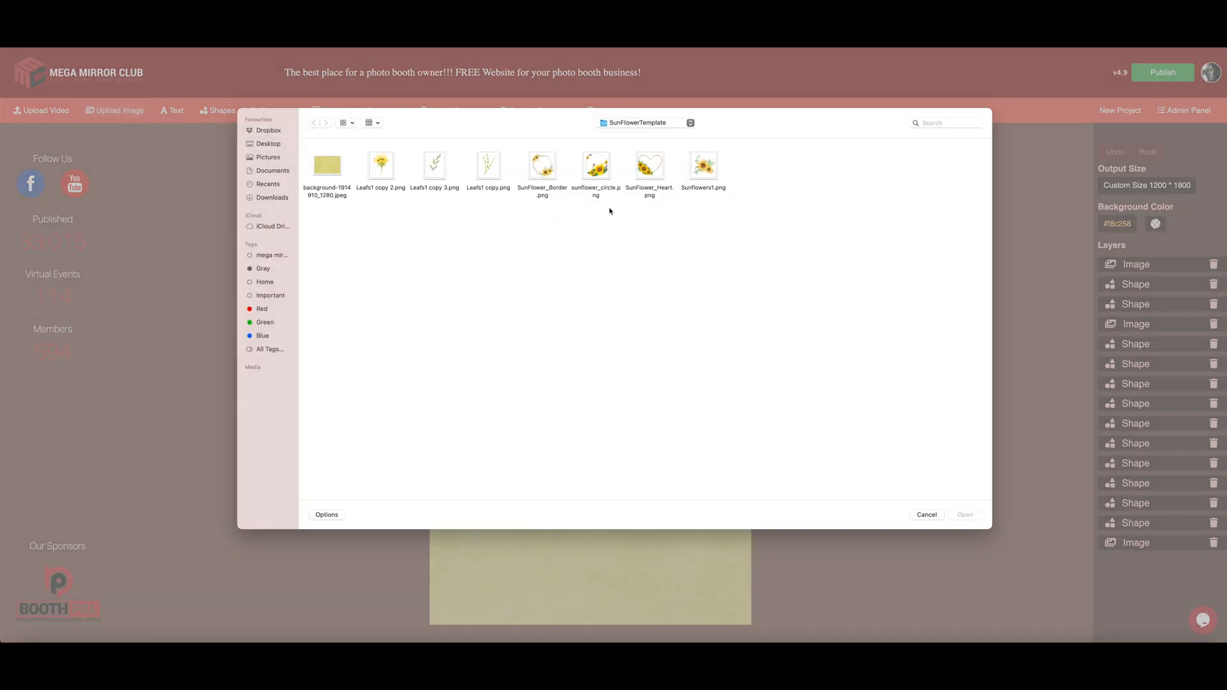
double_click(647, 167)
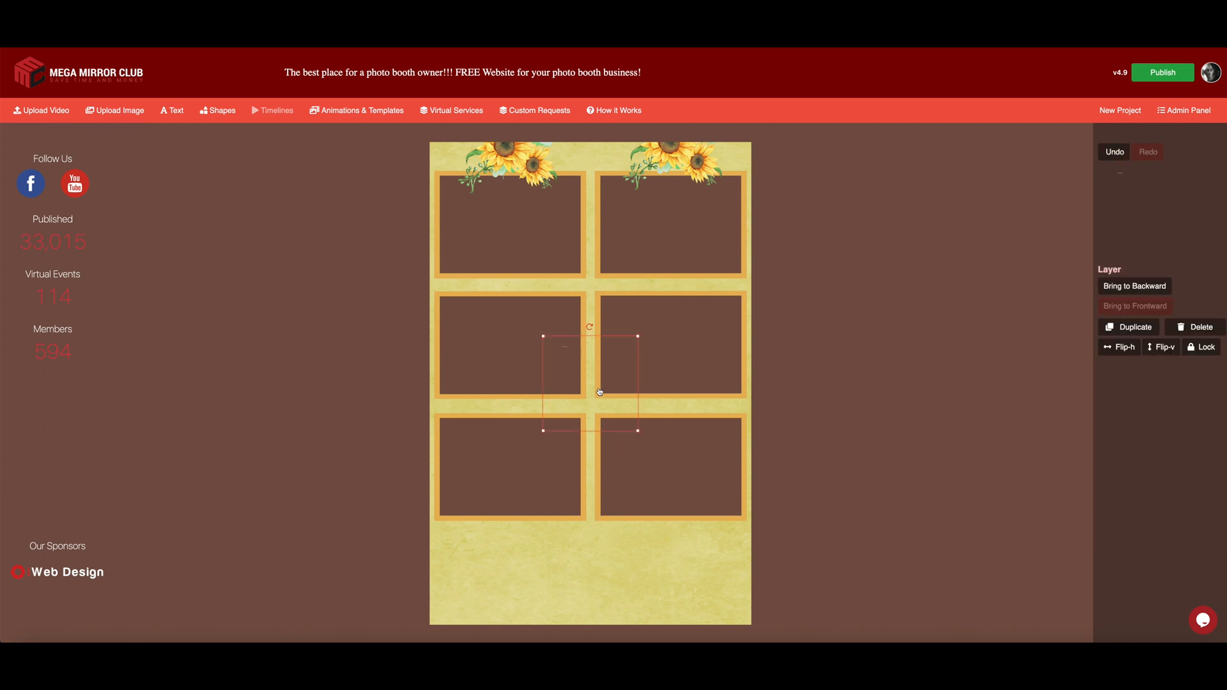
left_click_drag(636, 430, 575, 628)
left_click_drag(526, 588, 503, 556)
left_click(949, 553)
Step: Nudge the sunflower heart slightly left to centre it beneath the left column's lowest photo frame
left_click(501, 557)
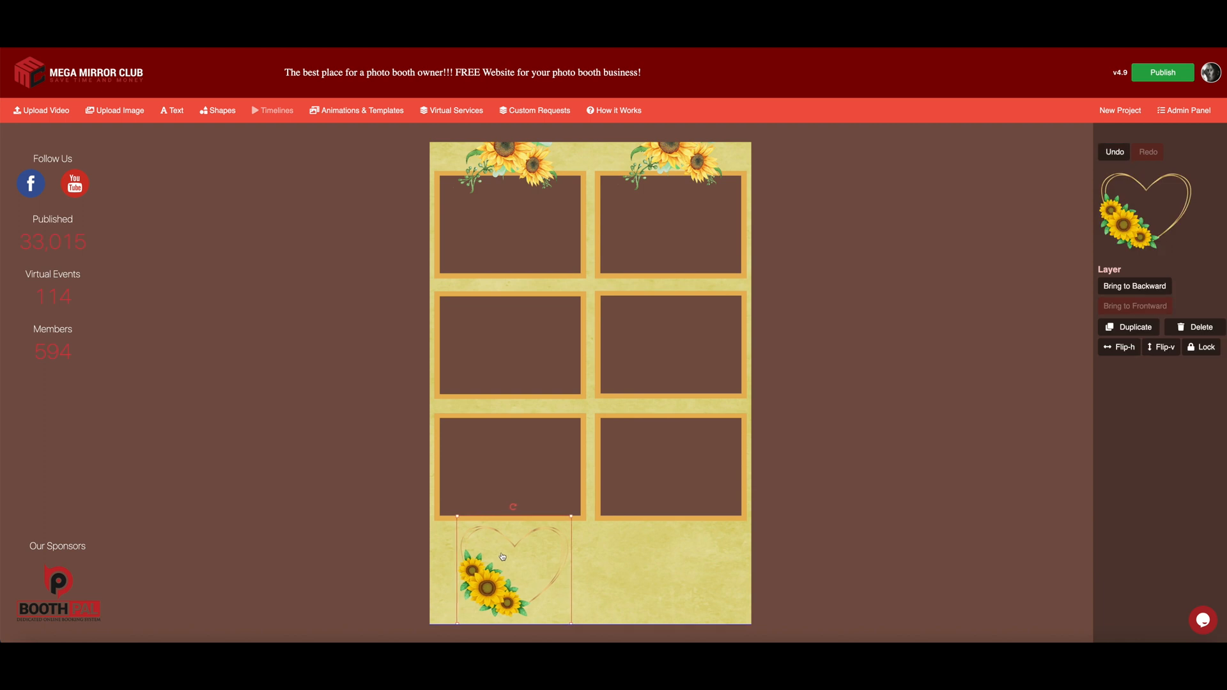
key("Left")
key("Left")
key("Left")
key("Left")
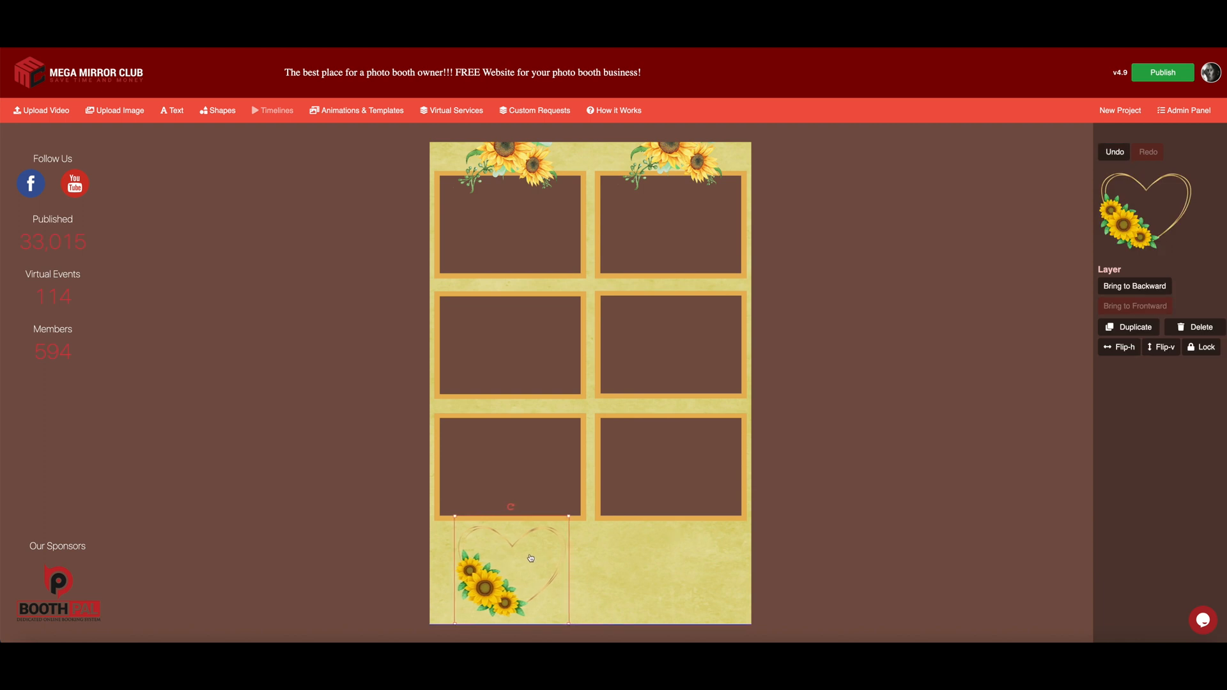
key("Right")
left_click_drag(531, 558, 530, 558)
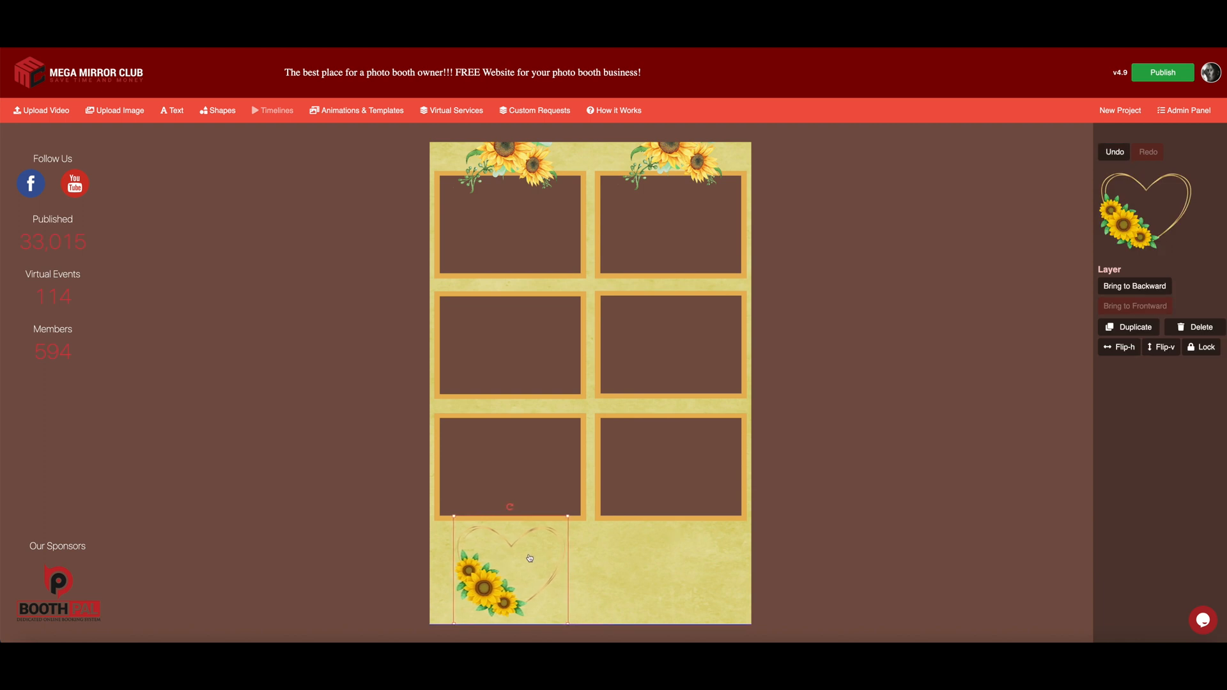
Step: Duplicate the sunflower heart and place the copy beneath the right column's lowest photo frame
left_click(1134, 329)
left_click_drag(540, 564, 697, 549)
left_click(853, 542)
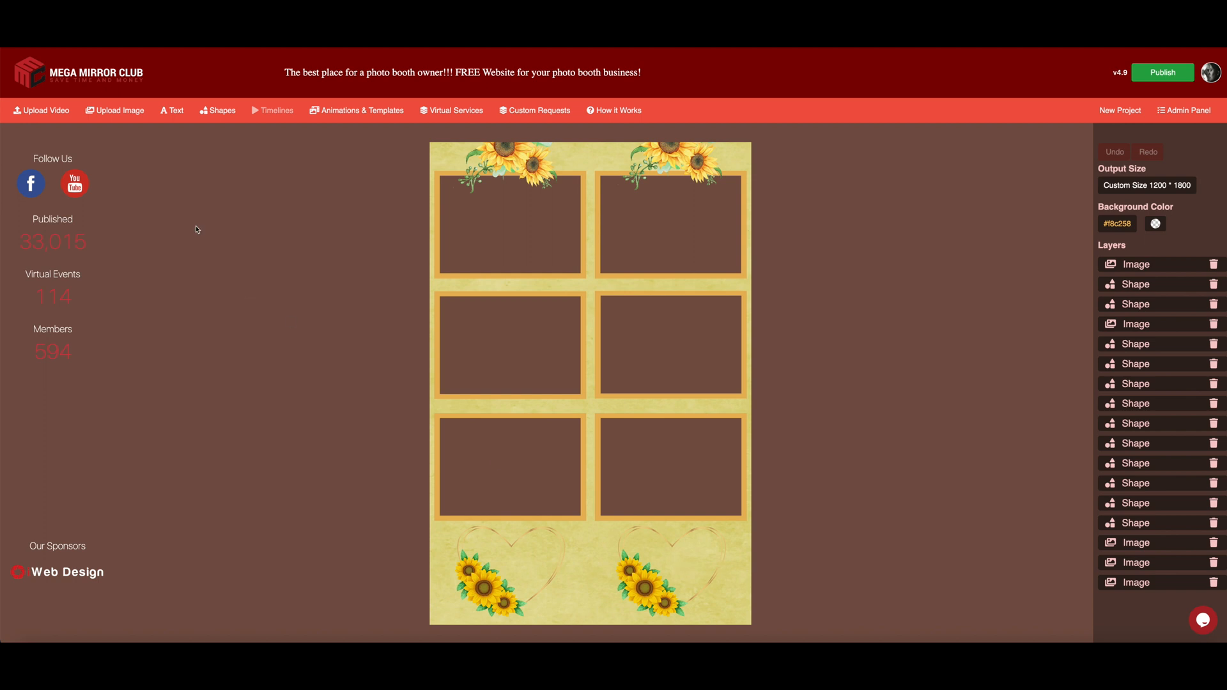
Step: Add a text layer containing the first person's first name over the sunflower heart below the left column
left_click(172, 110)
left_click_drag(572, 347, 609, 528)
type("Paula")
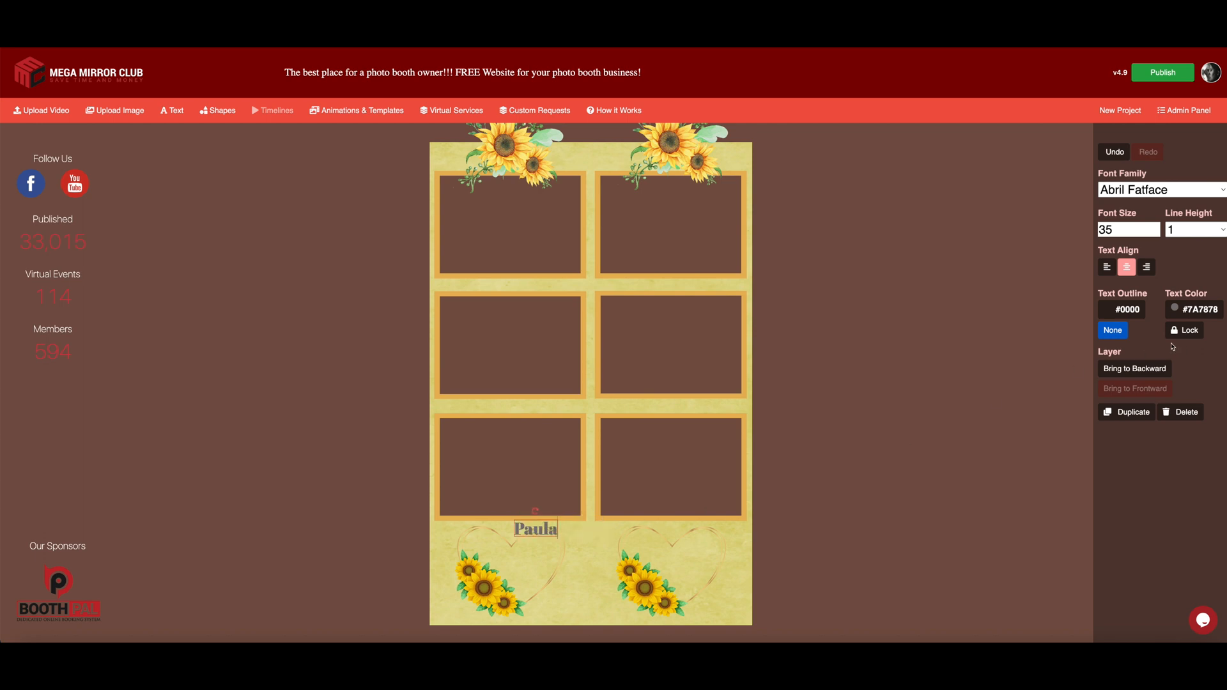
Step: Set the first name's text colour to #E8B75B and move it into the upper-left area of the left sunflower heart
left_click(1192, 309)
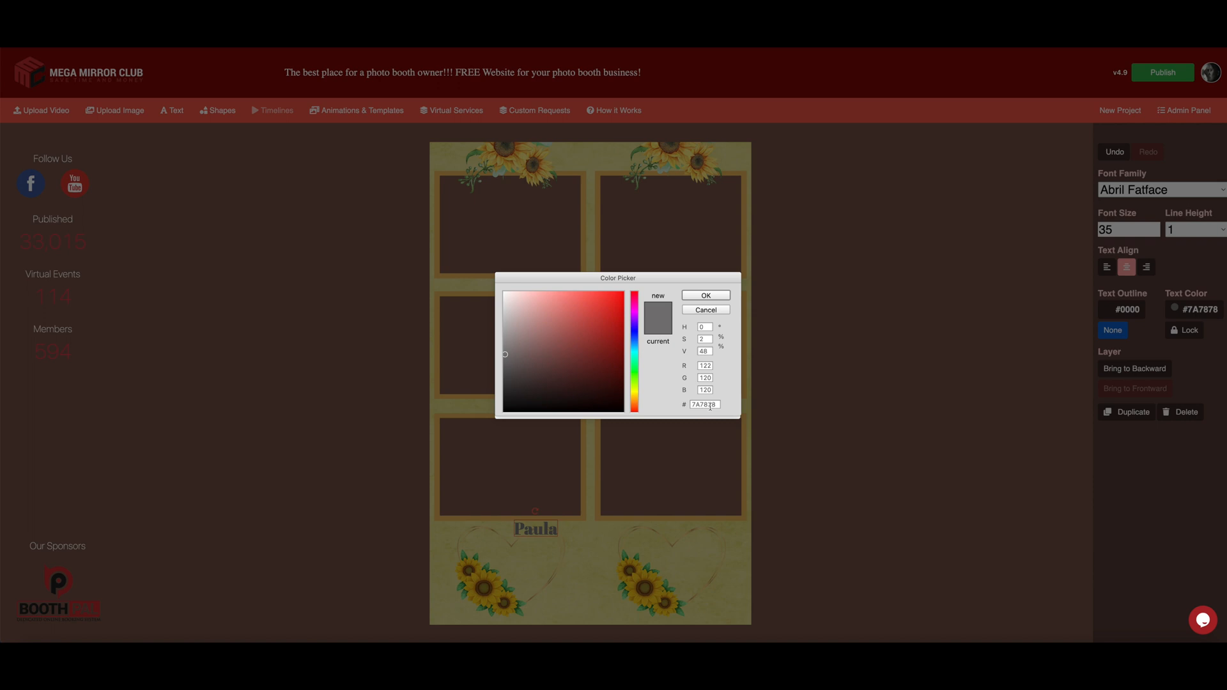
left_click_drag(717, 406, 668, 408)
type("E8B75B")
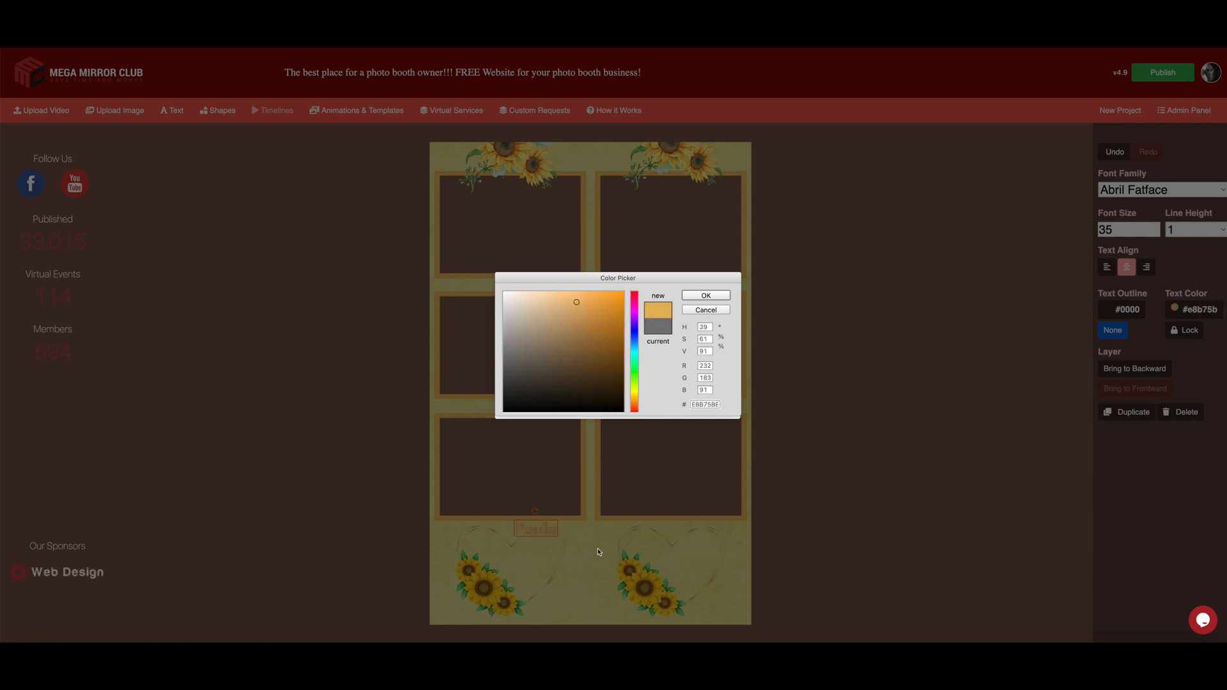
key("Return")
left_click_drag(545, 535, 492, 552)
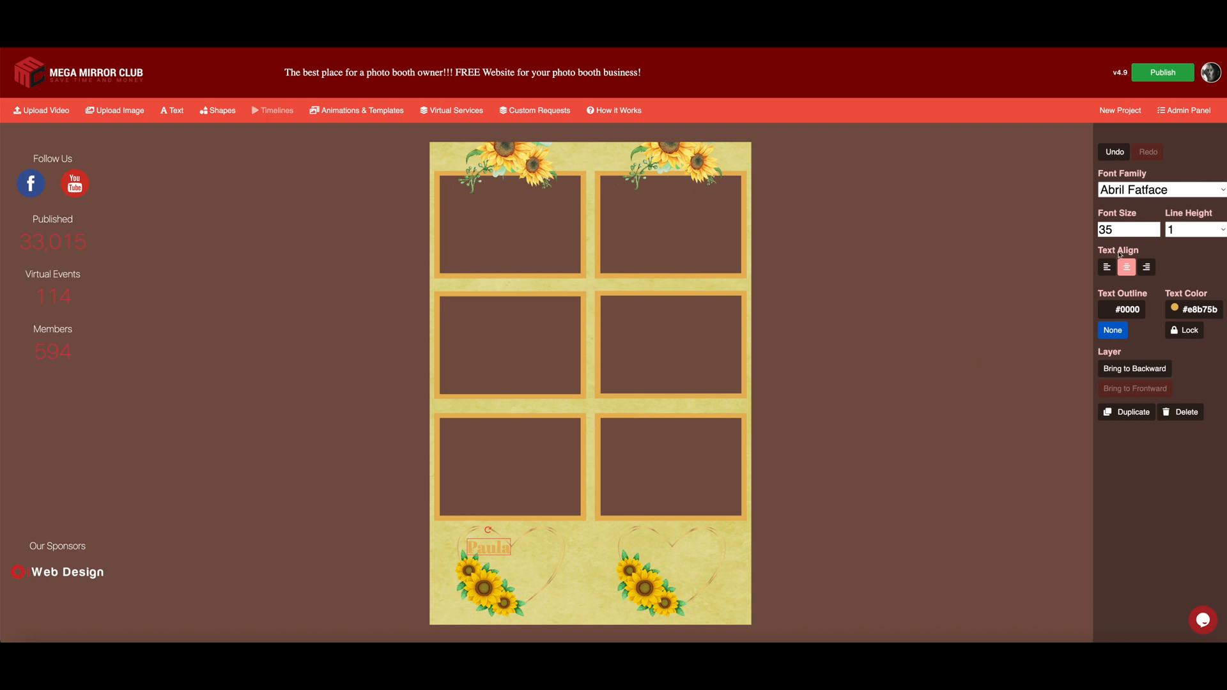
Step: Set the first name's font size to 30 and its text outline to #fbf8f8
left_click_drag(1118, 231, 1078, 233)
type("43")
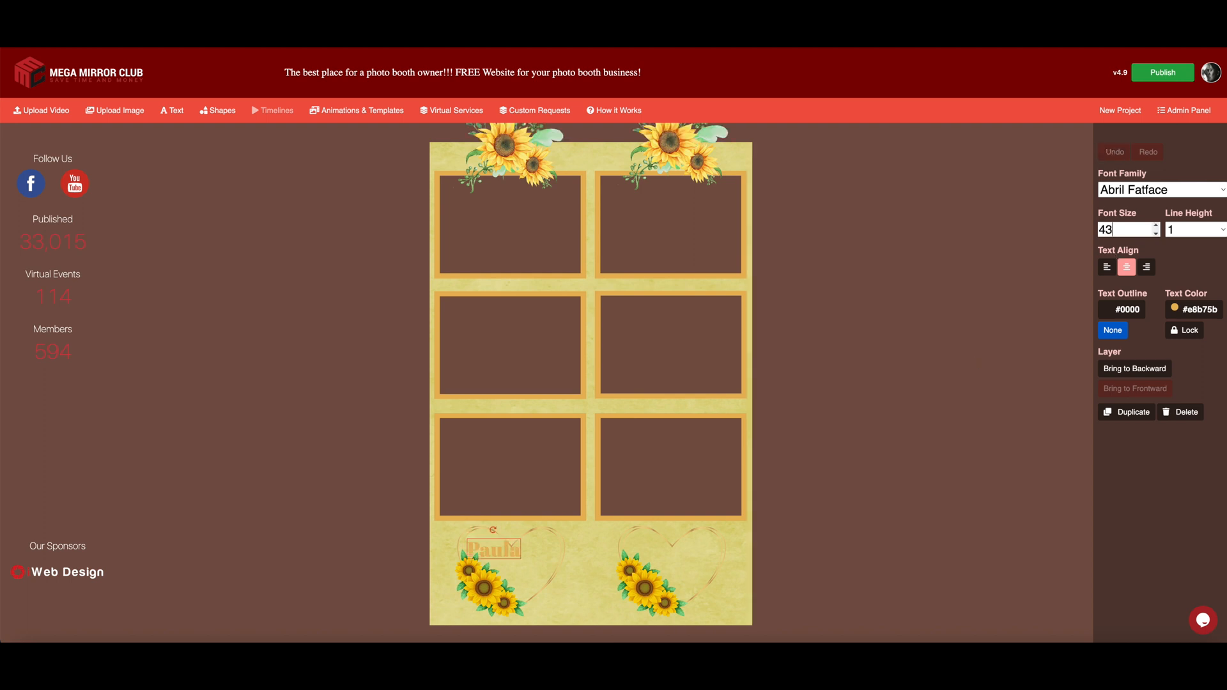
left_click_drag(1120, 228, 1085, 231)
type("30")
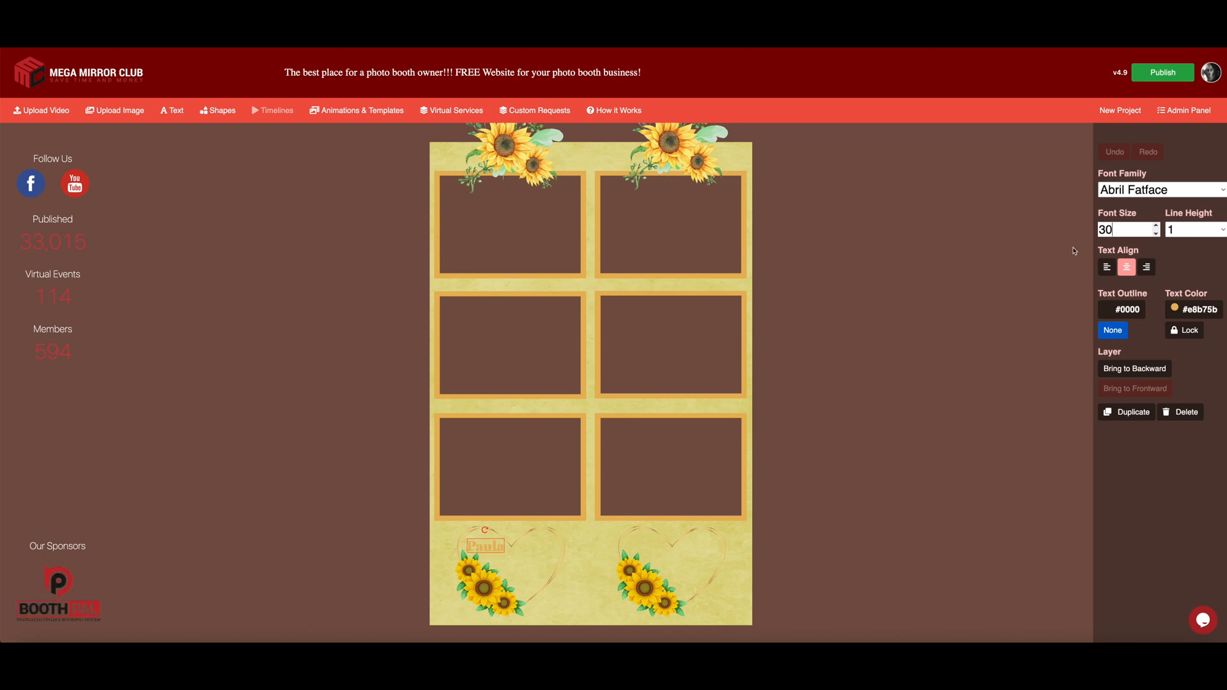
left_click(1116, 313)
left_click(505, 294)
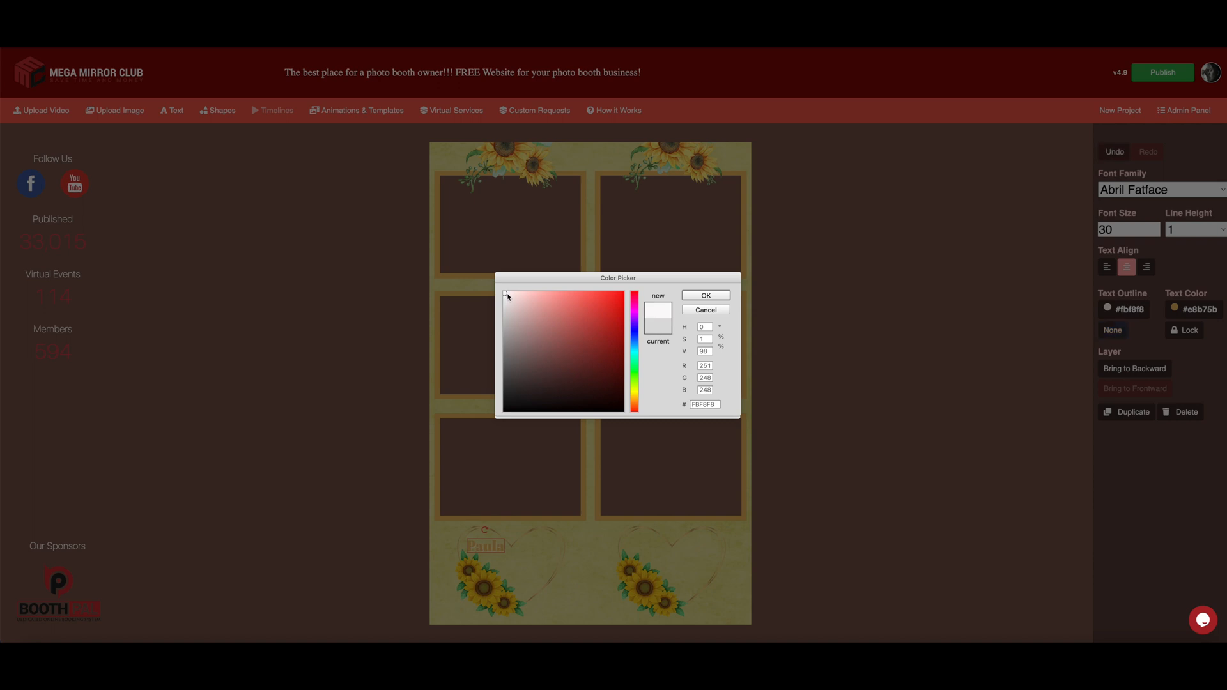
left_click(695, 298)
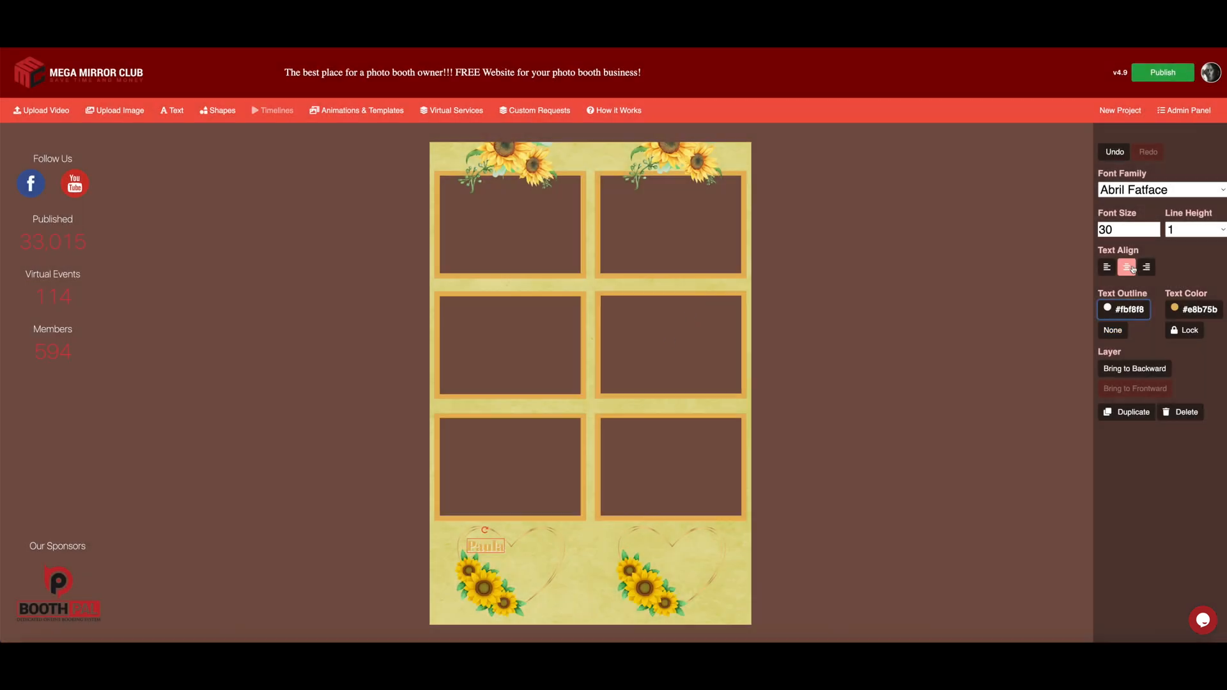
Step: Change the first name's font to Alex Brush at size 33 and nudge it slightly down inside the heart
left_click(1153, 199)
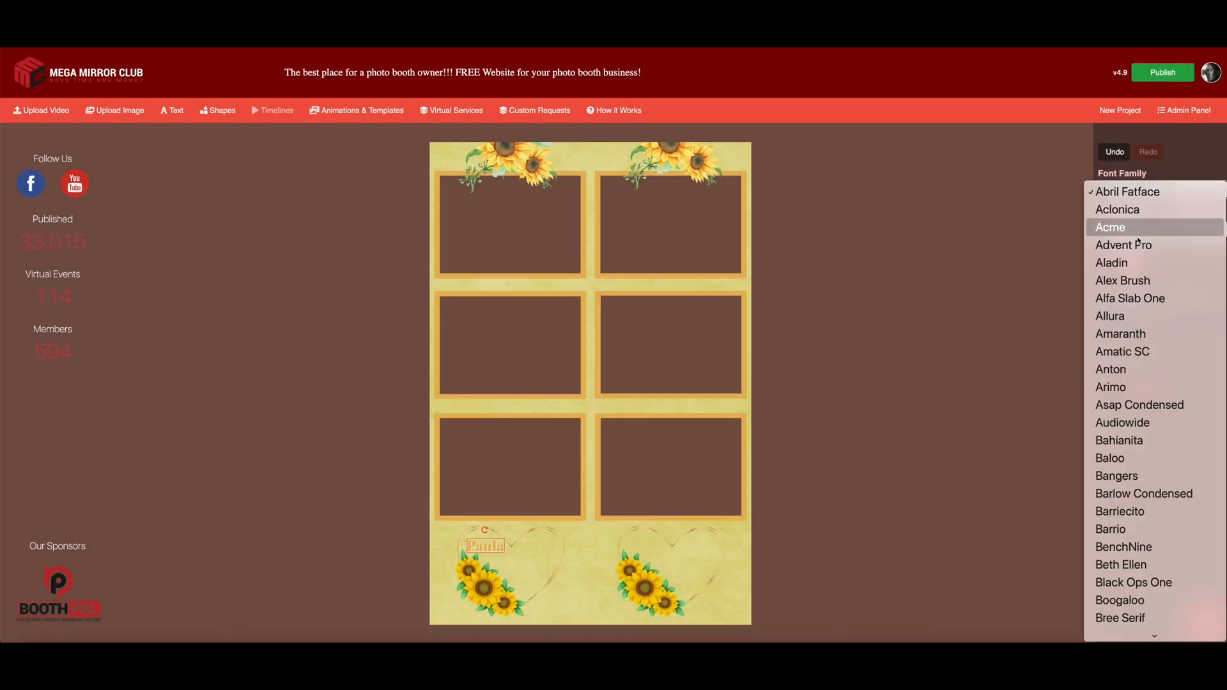
left_click(1130, 284)
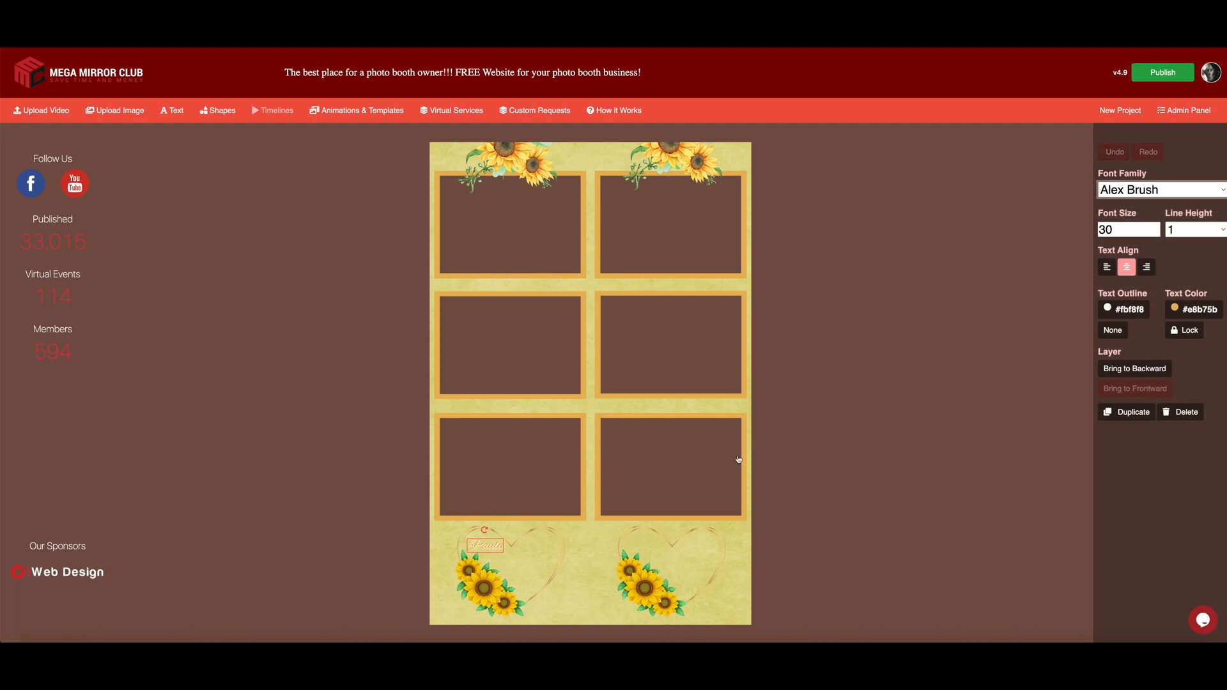
left_click_drag(496, 553, 496, 555)
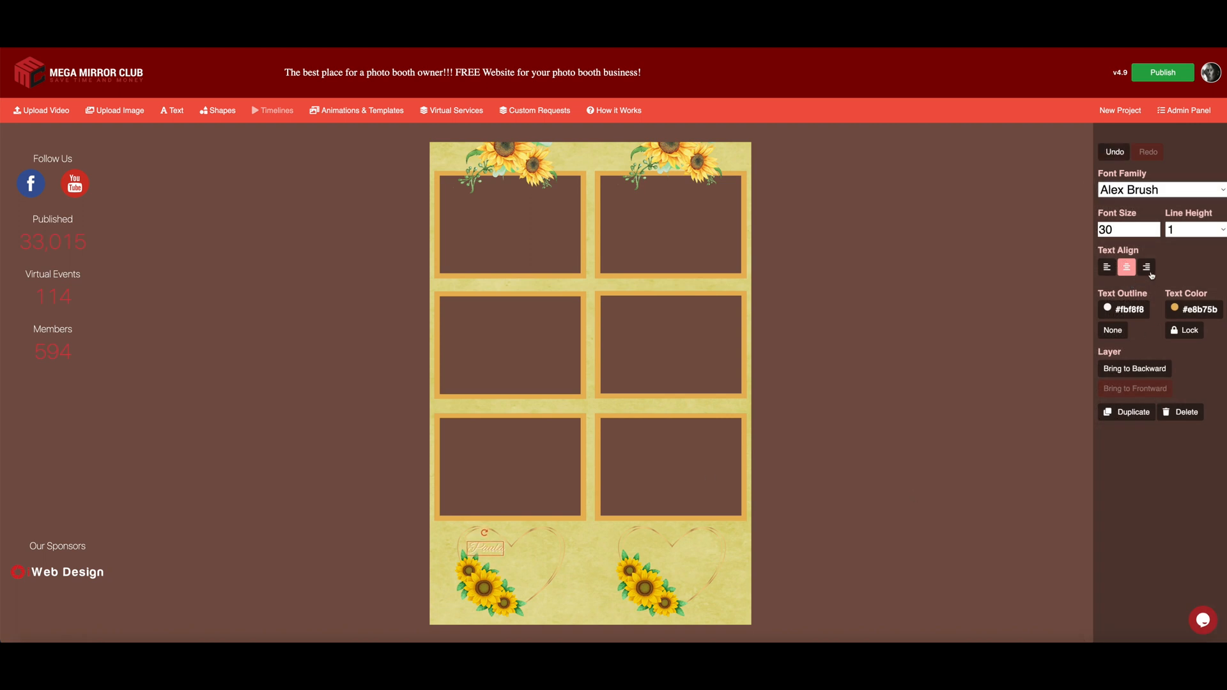
left_click(1156, 227)
left_click(1156, 226)
left_click(1156, 226)
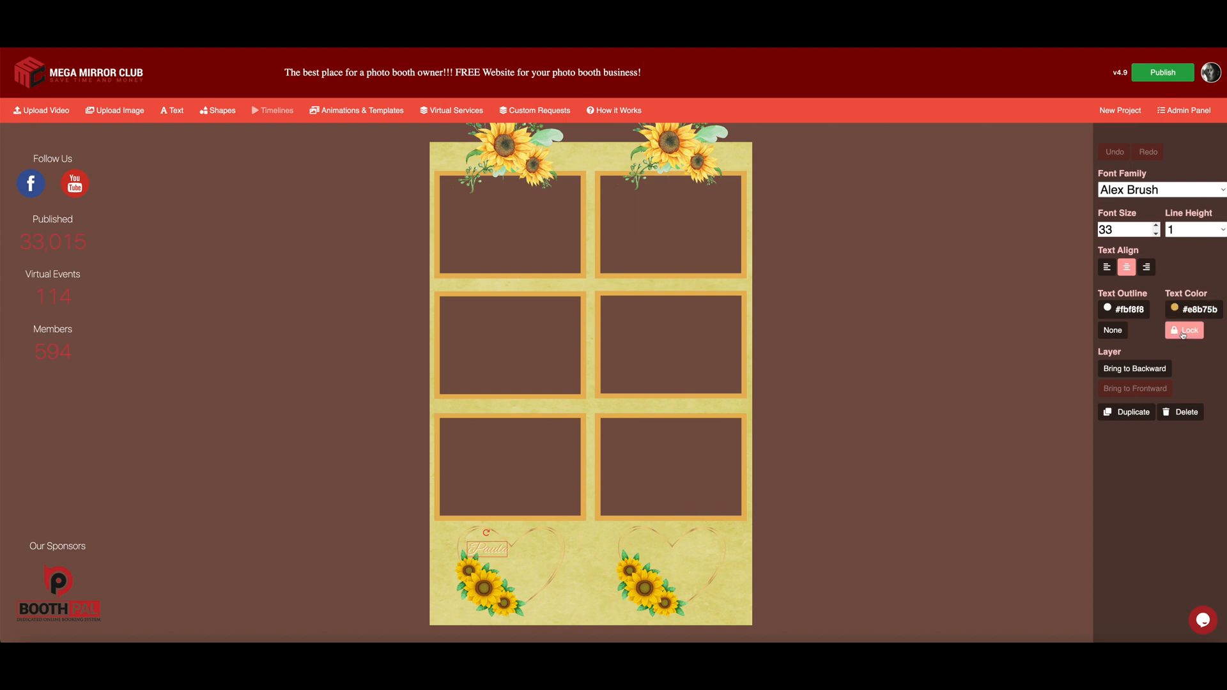
Step: Duplicate the first name, replace the copy's text with "&", enlarge it to size 79 and place it below and right of the name
left_click(1126, 412)
left_click_drag(512, 566, 530, 574)
double_click(510, 568)
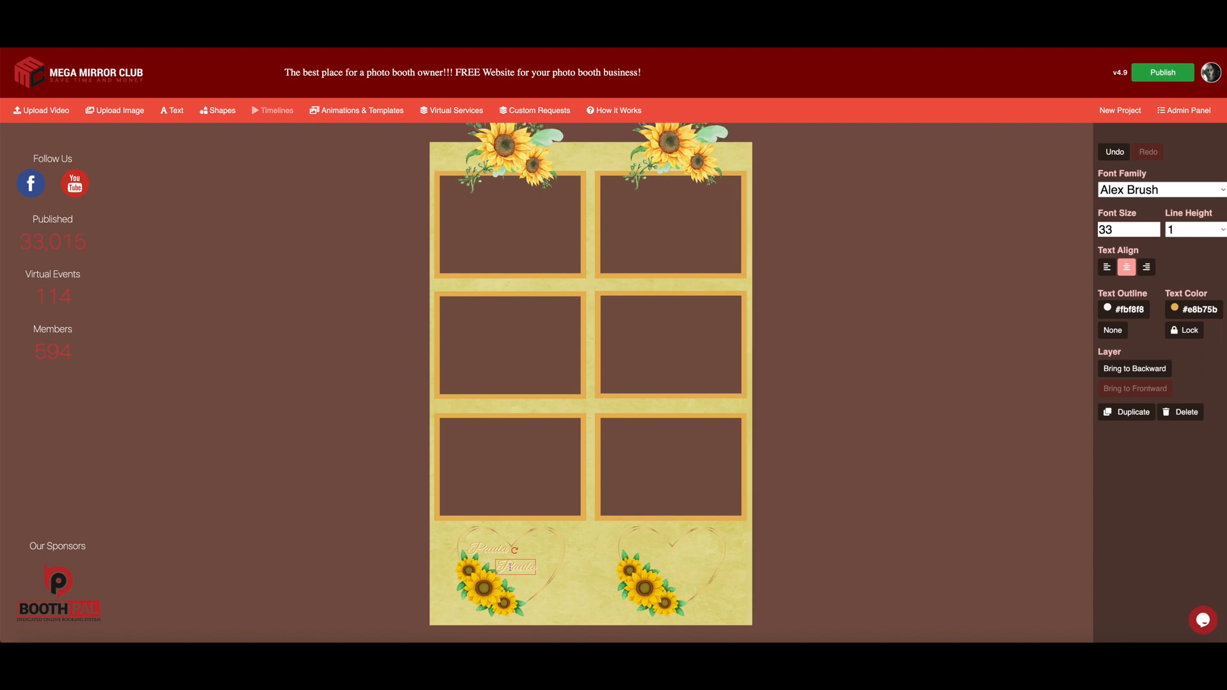
left_click_drag(499, 567, 555, 574)
key("BackSpace")
left_click(1158, 227)
left_click(1158, 227)
left_click(1158, 227)
left_click_drag(512, 577, 512, 570)
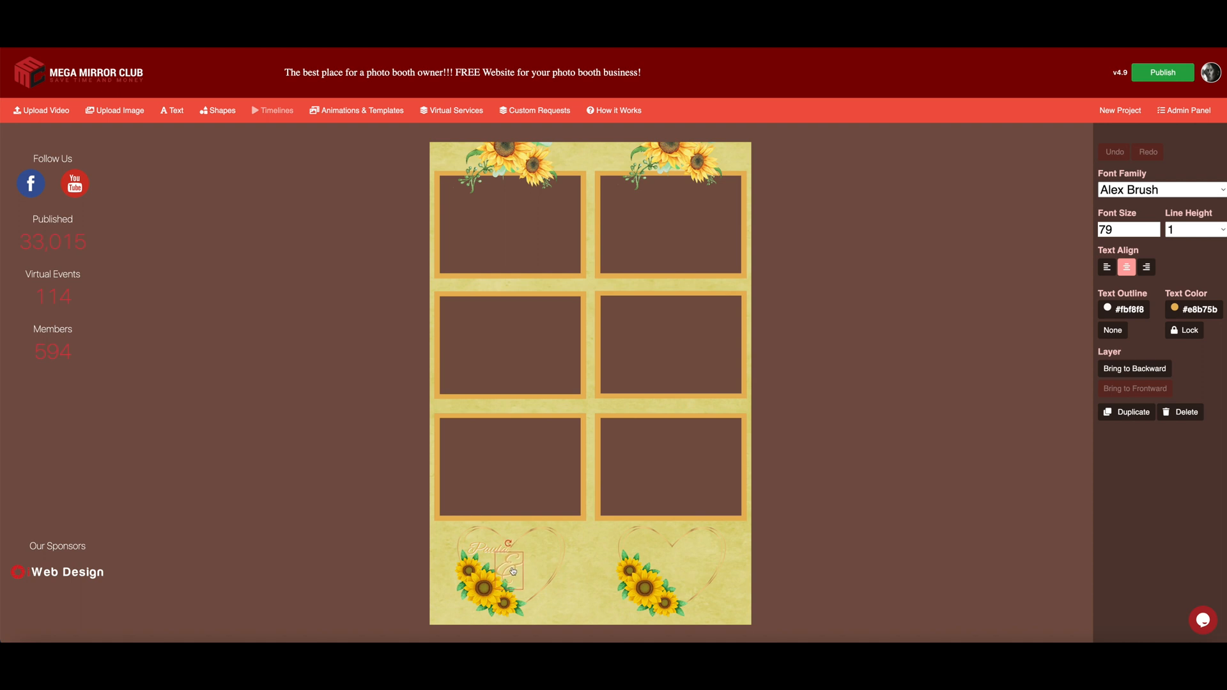
Step: Duplicate the first name, change the copy to the second person's first name and place it below and right of the ampersand
left_click(482, 553)
left_click(1126, 412)
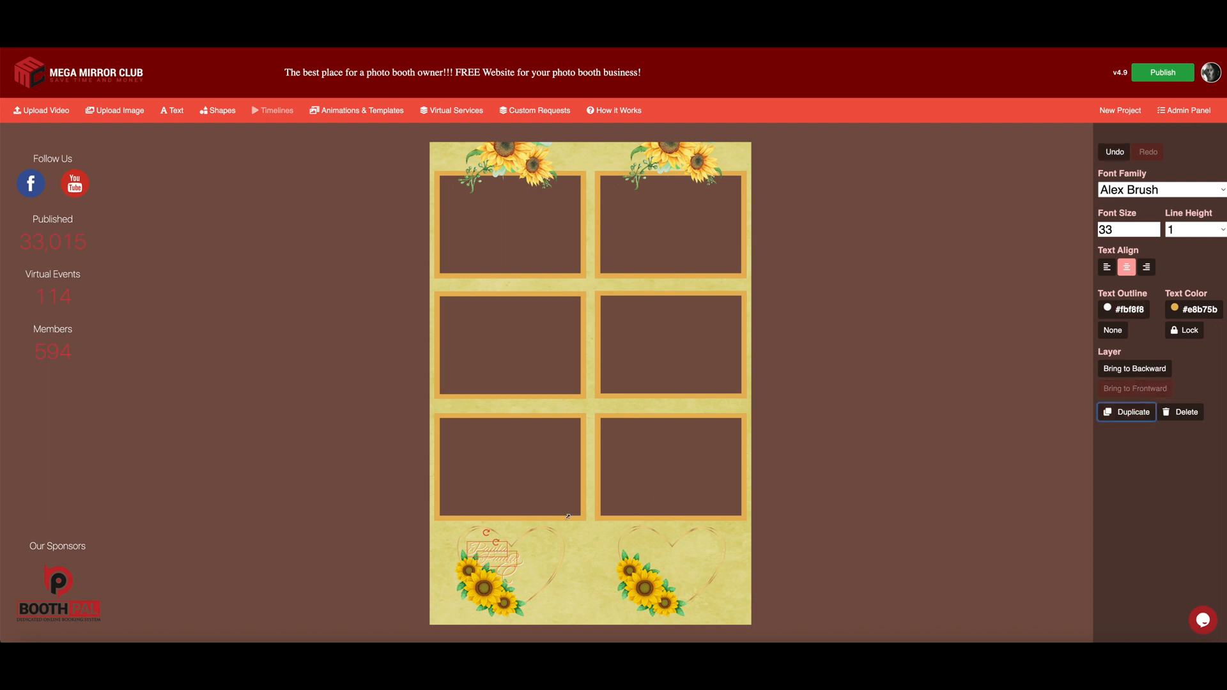
left_click_drag(501, 557, 571, 583)
type("Mike")
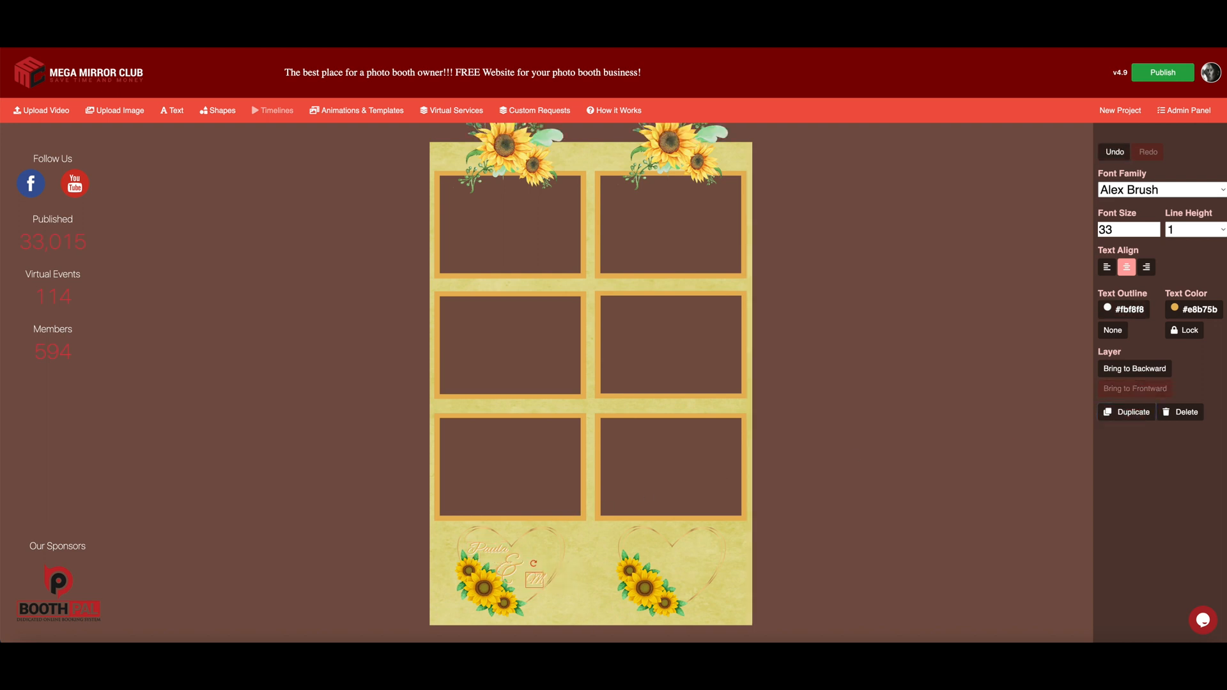
left_click(752, 133)
left_click_drag(540, 579, 528, 582)
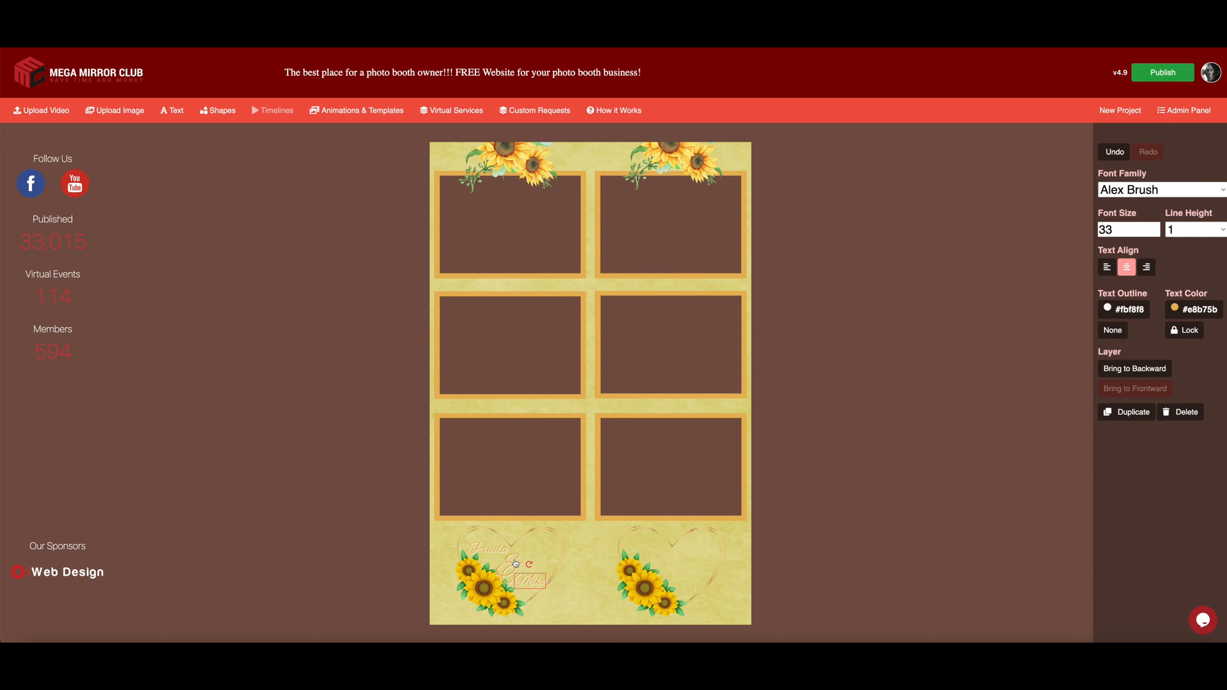
Step: Duplicate both names and the ampersand from the left heart and arrange the copies identically inside the right heart
left_click(491, 551)
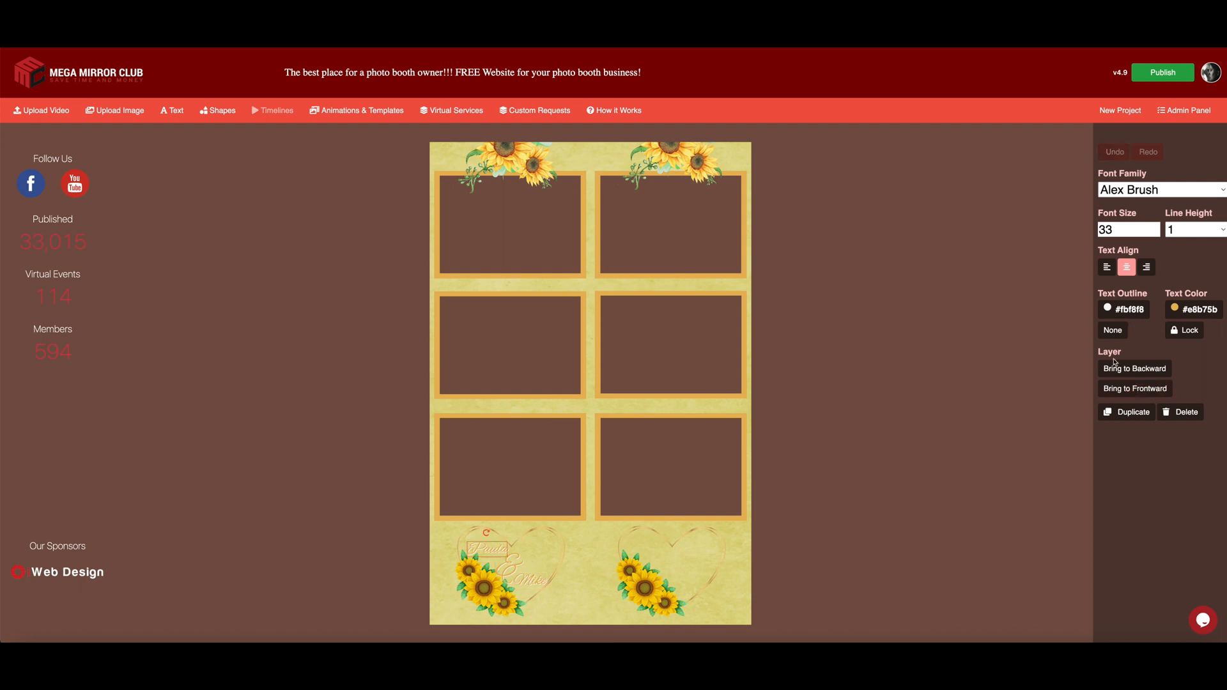
left_click(1126, 411)
left_click_drag(496, 564, 649, 555)
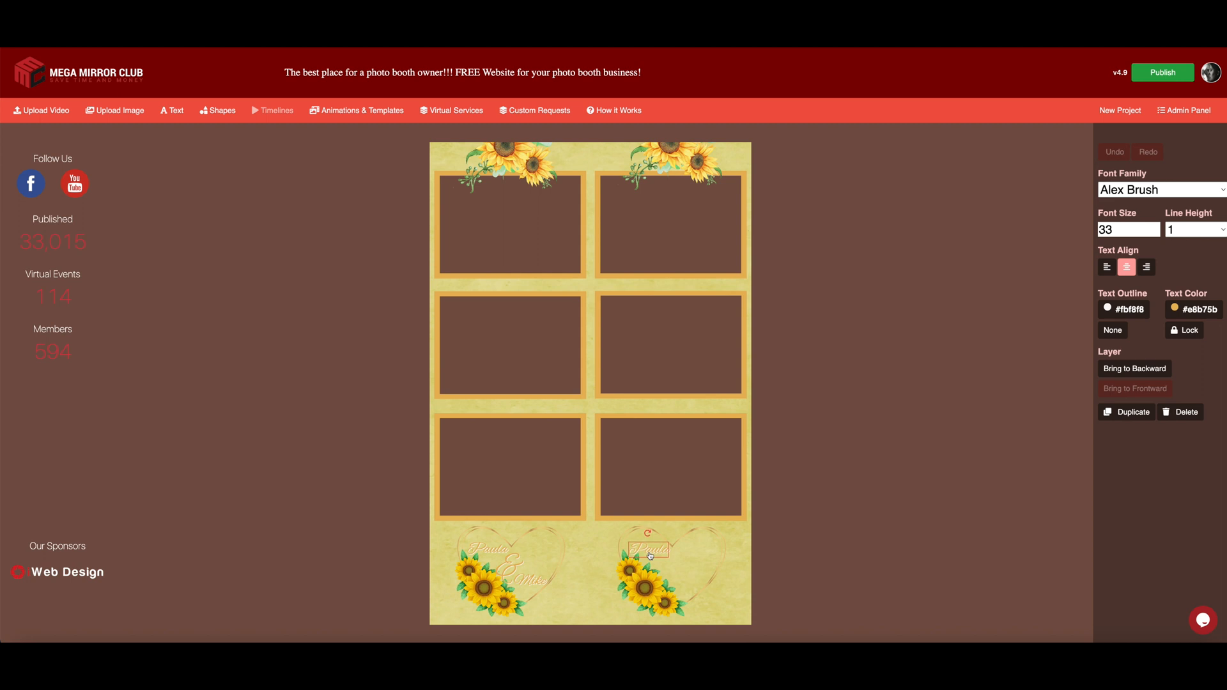
left_click(515, 569)
left_click(1127, 411)
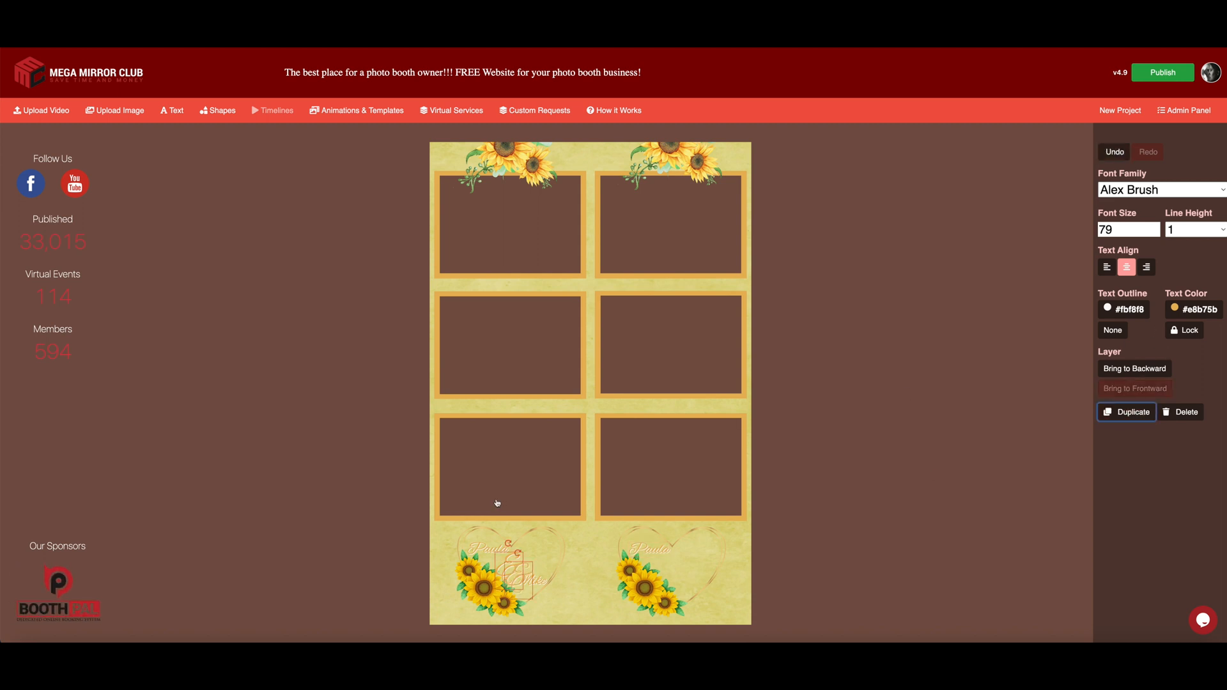
left_click_drag(518, 568, 669, 562)
left_click(534, 583)
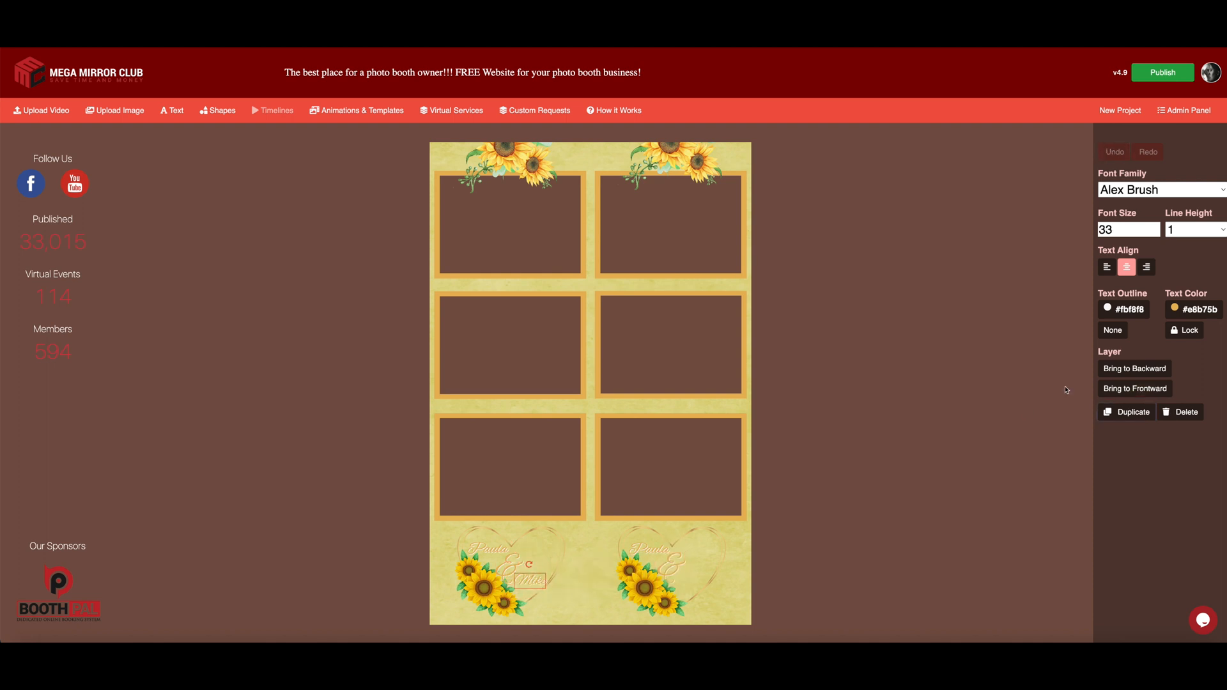
left_click(1122, 414)
left_click_drag(534, 583, 693, 581)
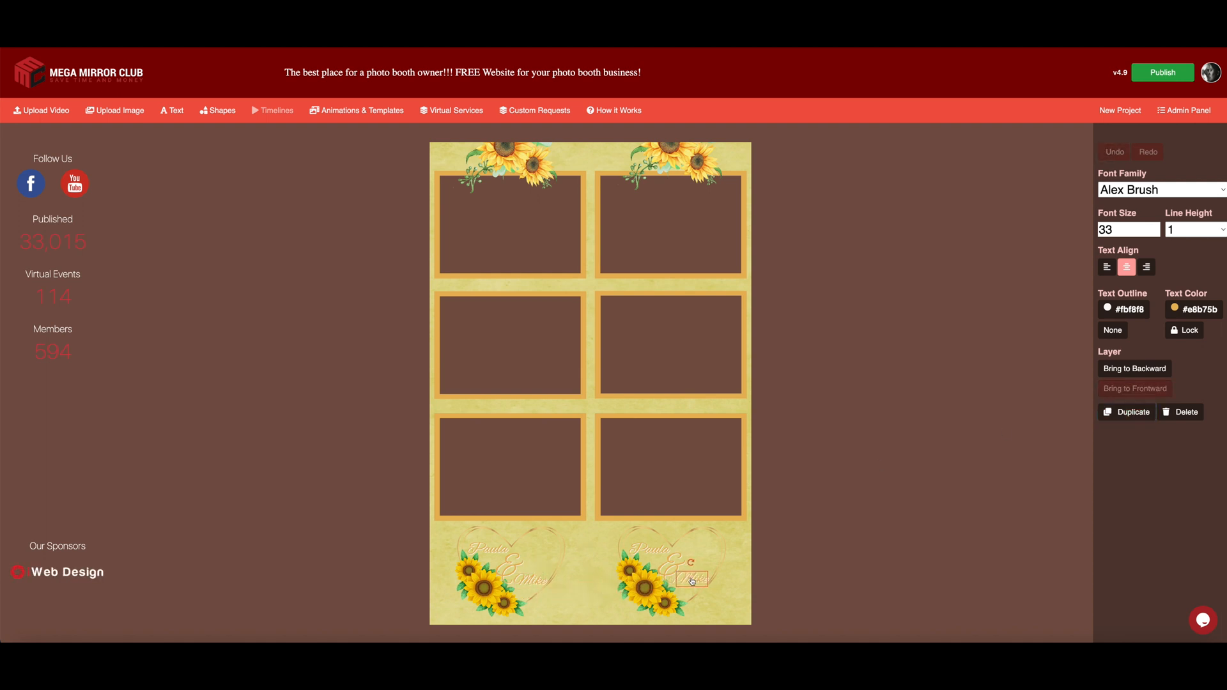
left_click(806, 543)
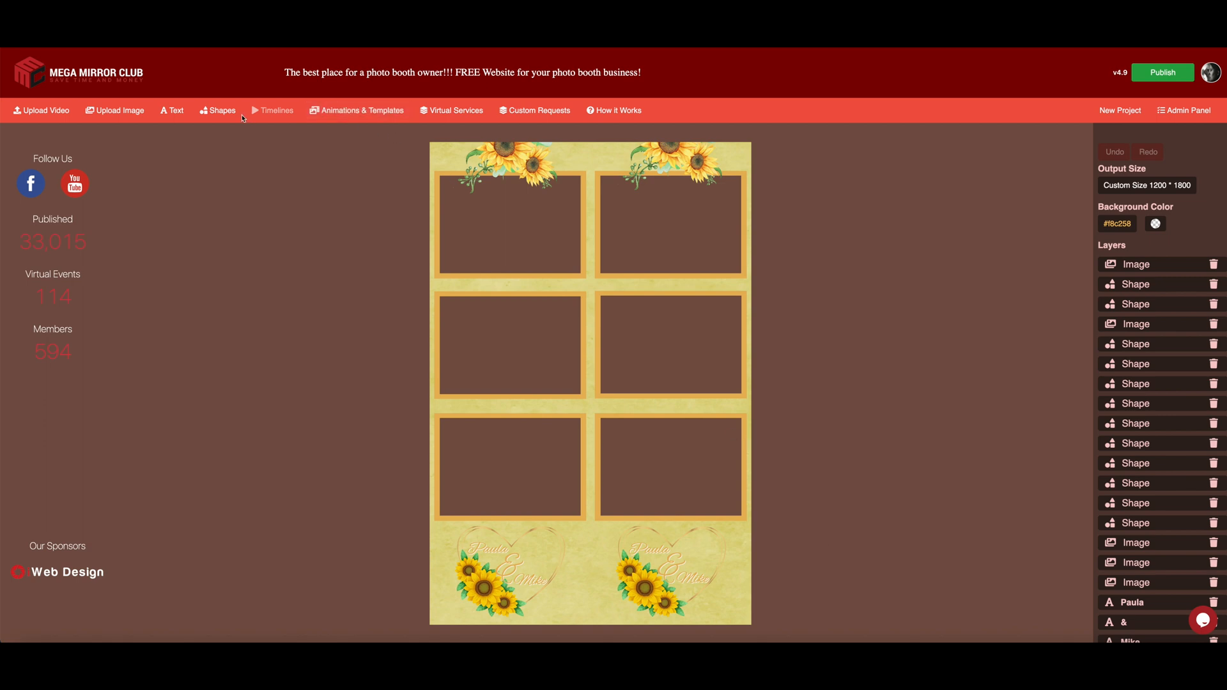
Step: Upload the Leafs1 copy 3.png image, rotate it anticlockwise, shrink it and place it beside the right heart in the page's bottom-right corner
left_click(115, 110)
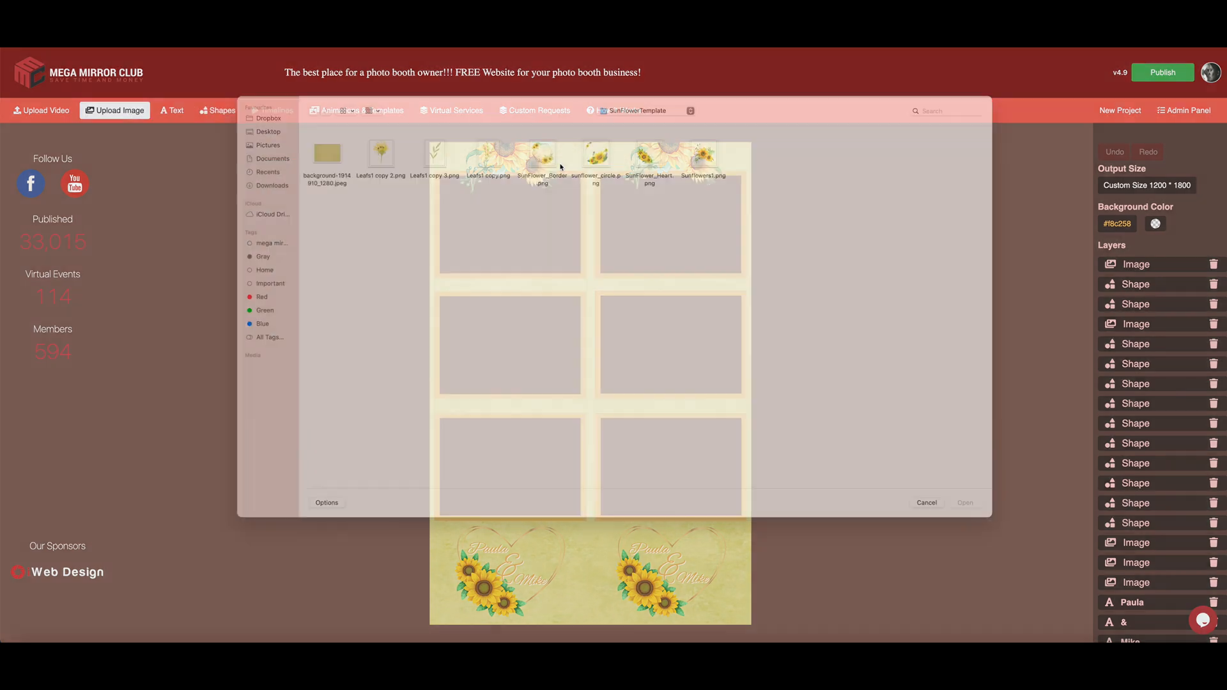
left_click(434, 168)
left_click(967, 514)
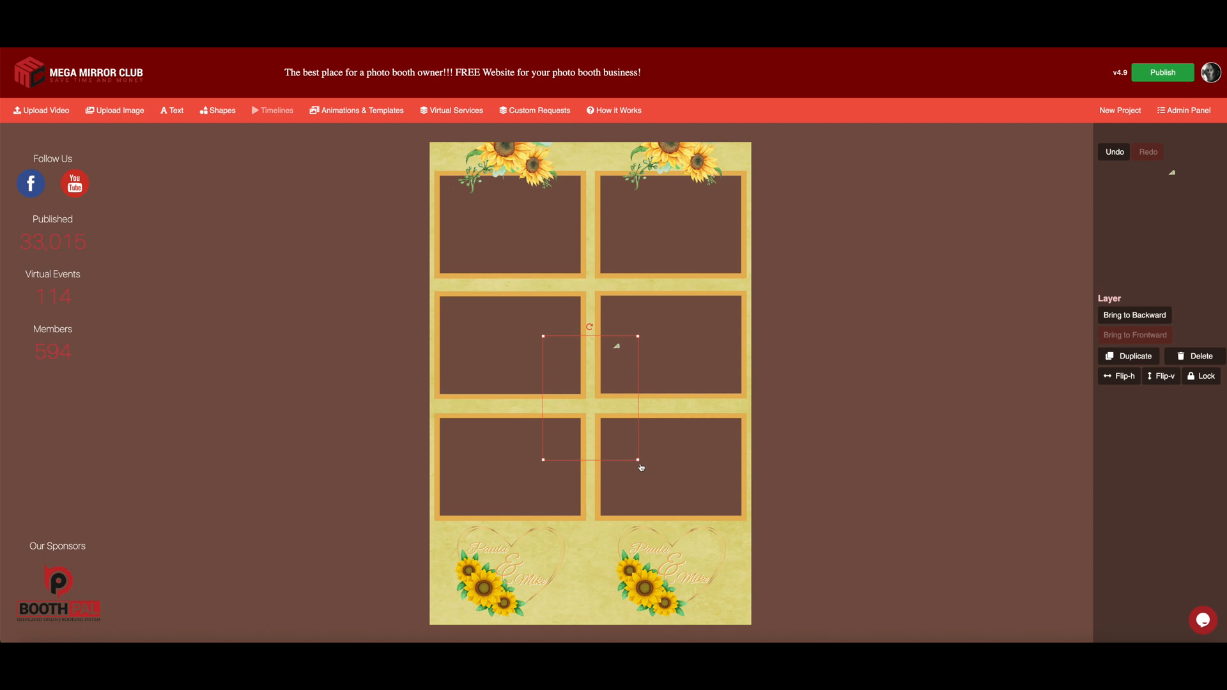
left_click_drag(591, 450, 456, 374)
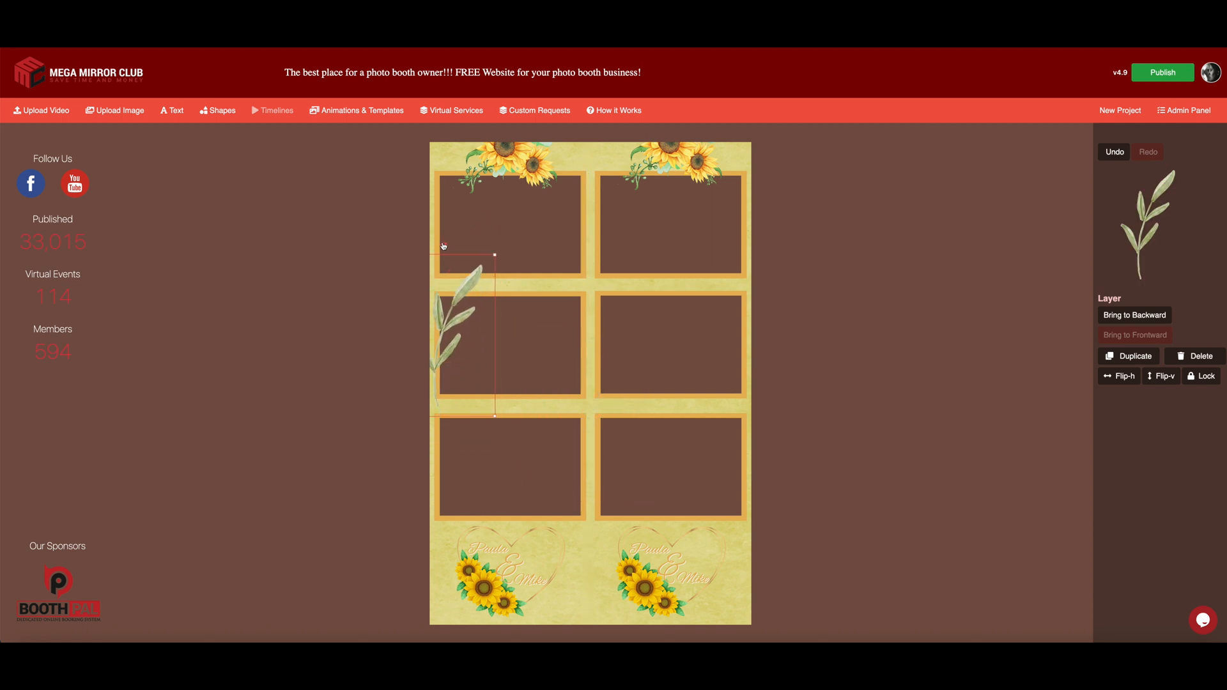
left_click_drag(444, 246, 479, 252)
left_click_drag(460, 324, 565, 294)
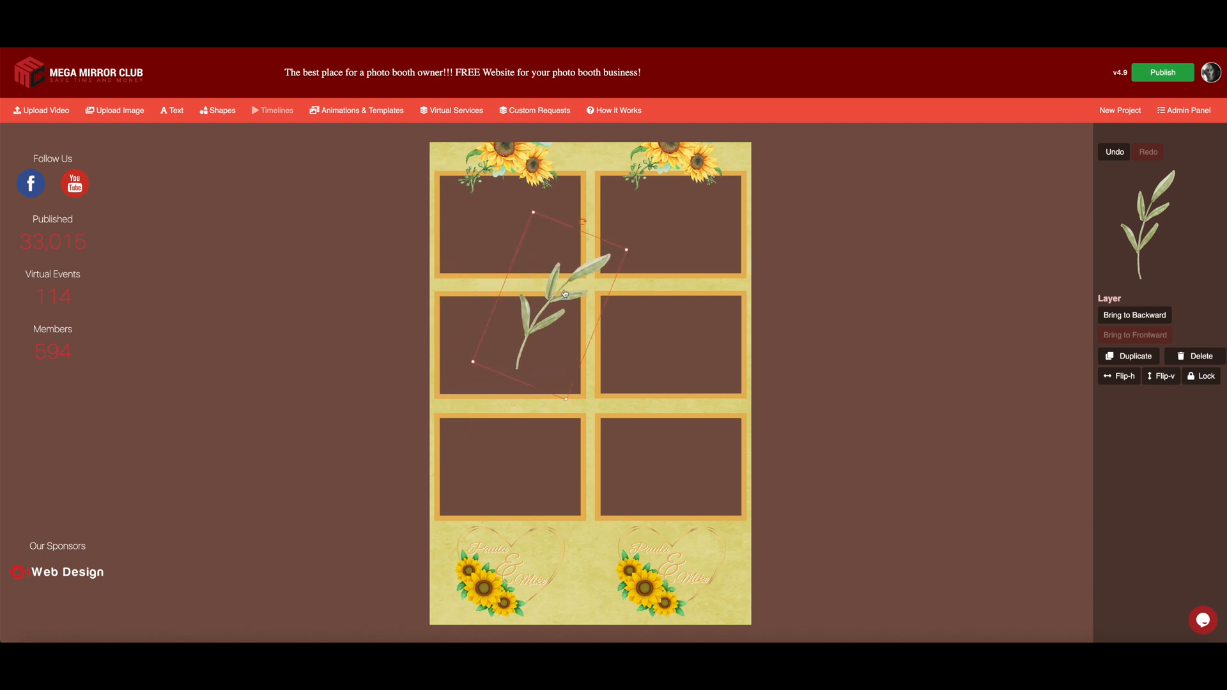
left_click_drag(583, 221, 518, 233)
left_click_drag(596, 316, 769, 589)
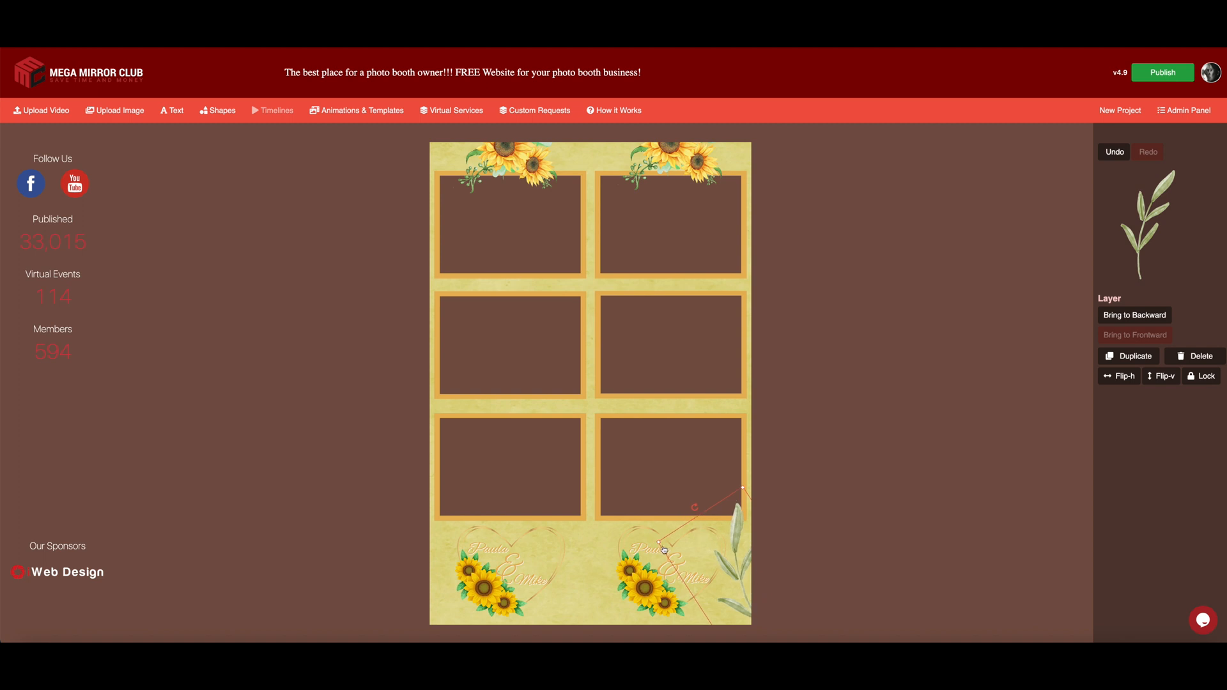
left_click_drag(660, 543, 714, 579)
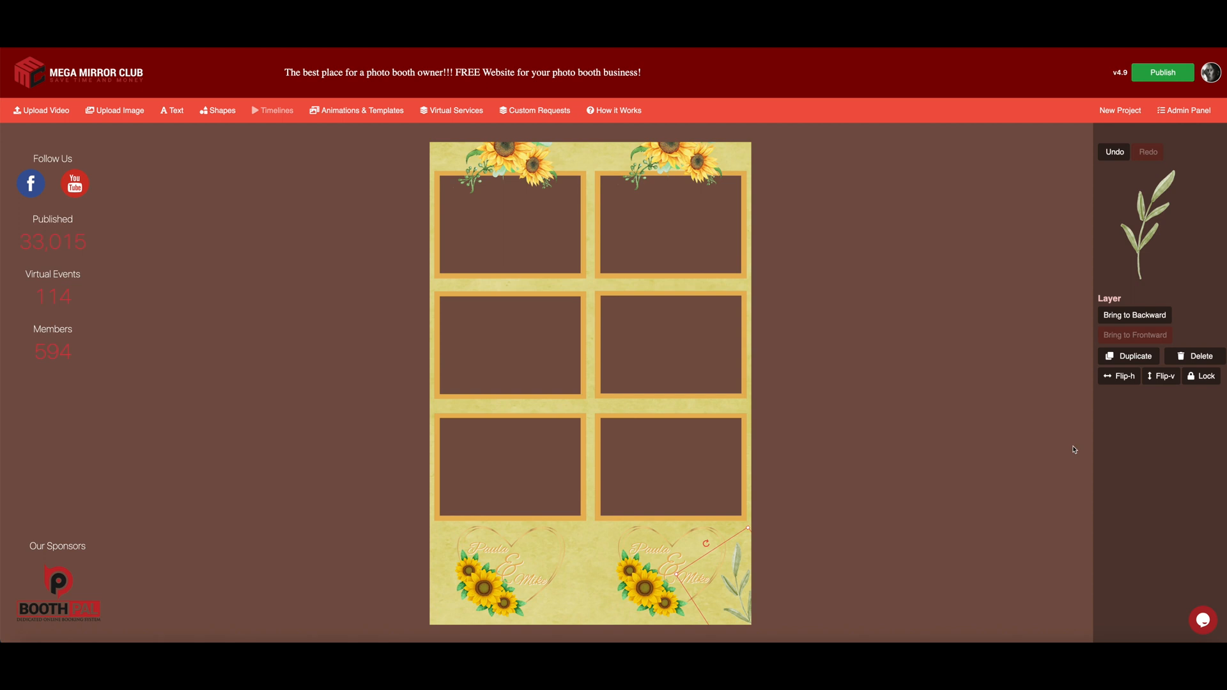
Step: Duplicate the leaf branch and fit the copy against the page's left edge beside the left sunflower heart
left_click(1129, 356)
left_click_drag(739, 593, 483, 583)
left_click_drag(447, 544, 447, 588)
left_click(743, 594)
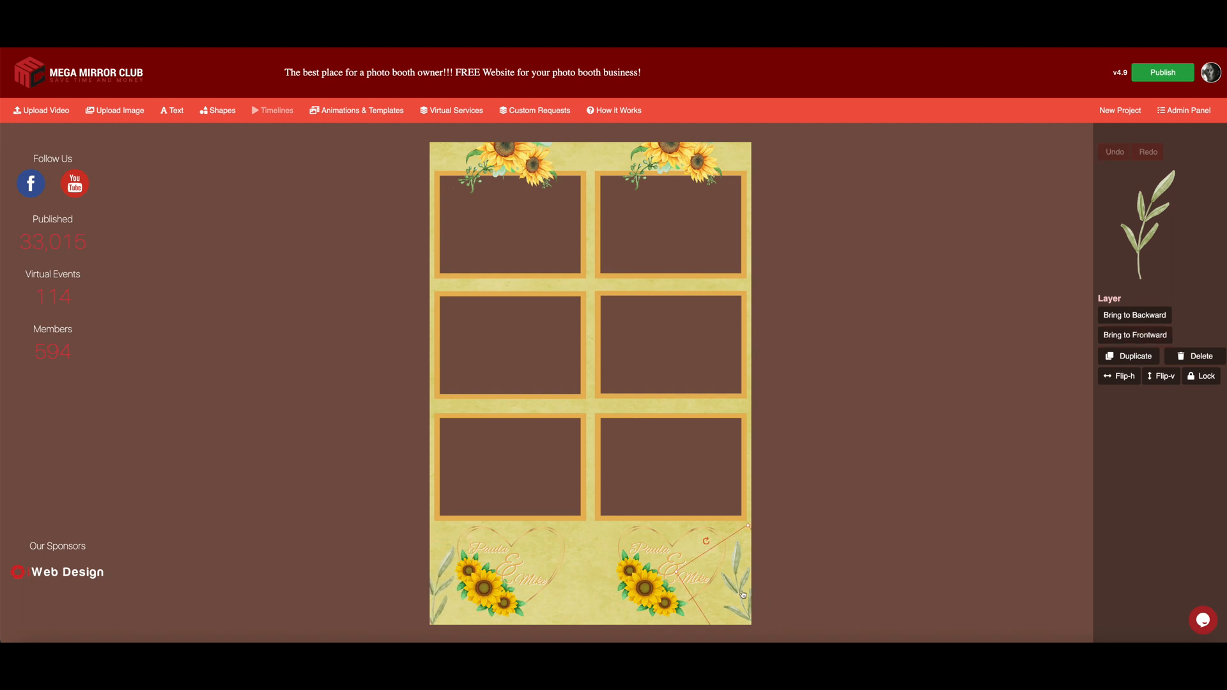
left_click(852, 537)
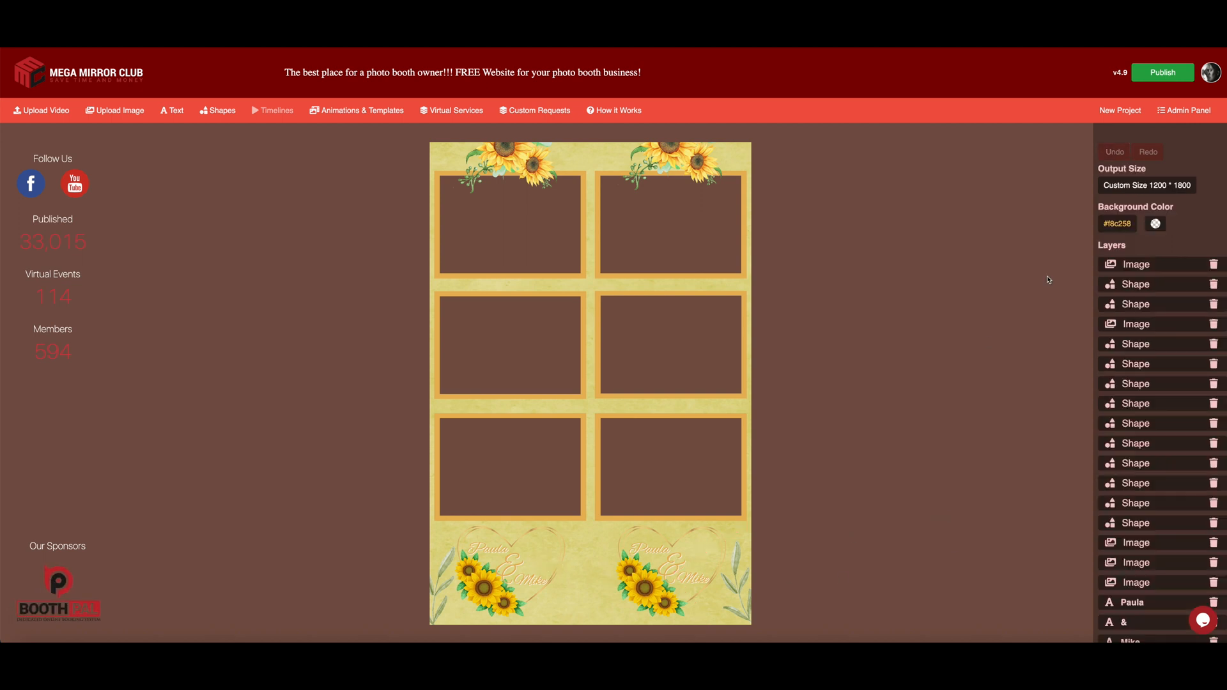
Step: Publish the finished 1200 × 1800 six-photo sunflower template to the workspace
left_click(1178, 74)
left_click(692, 434)
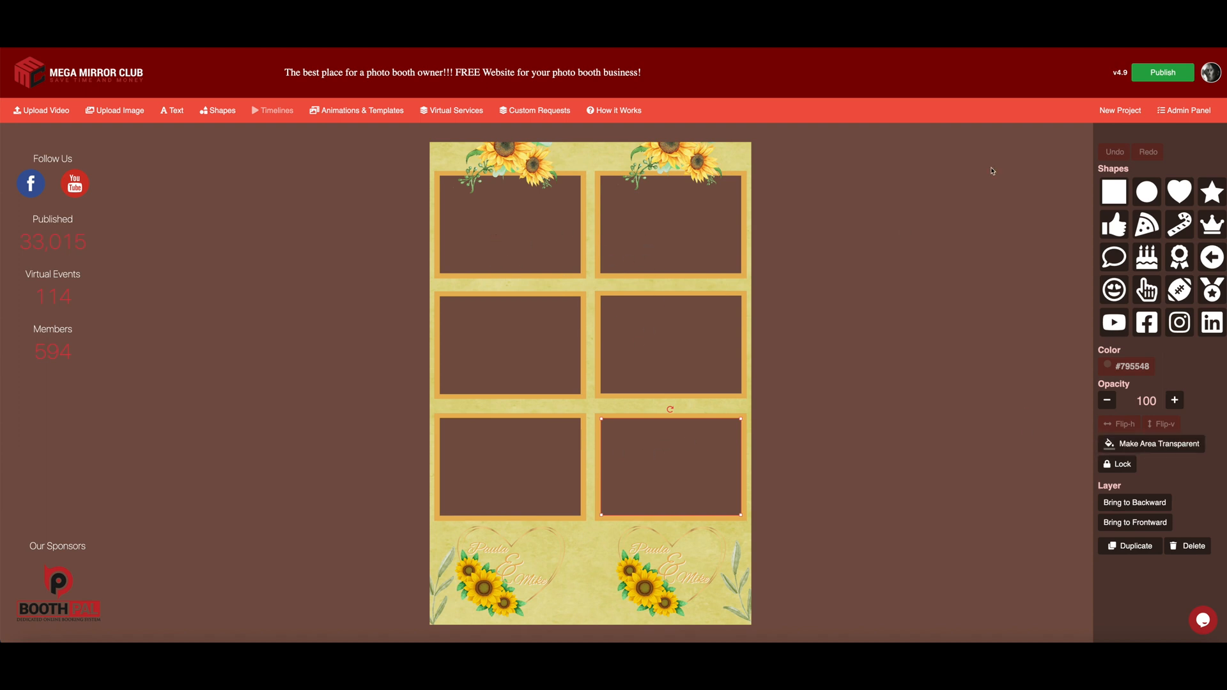
left_click(1163, 72)
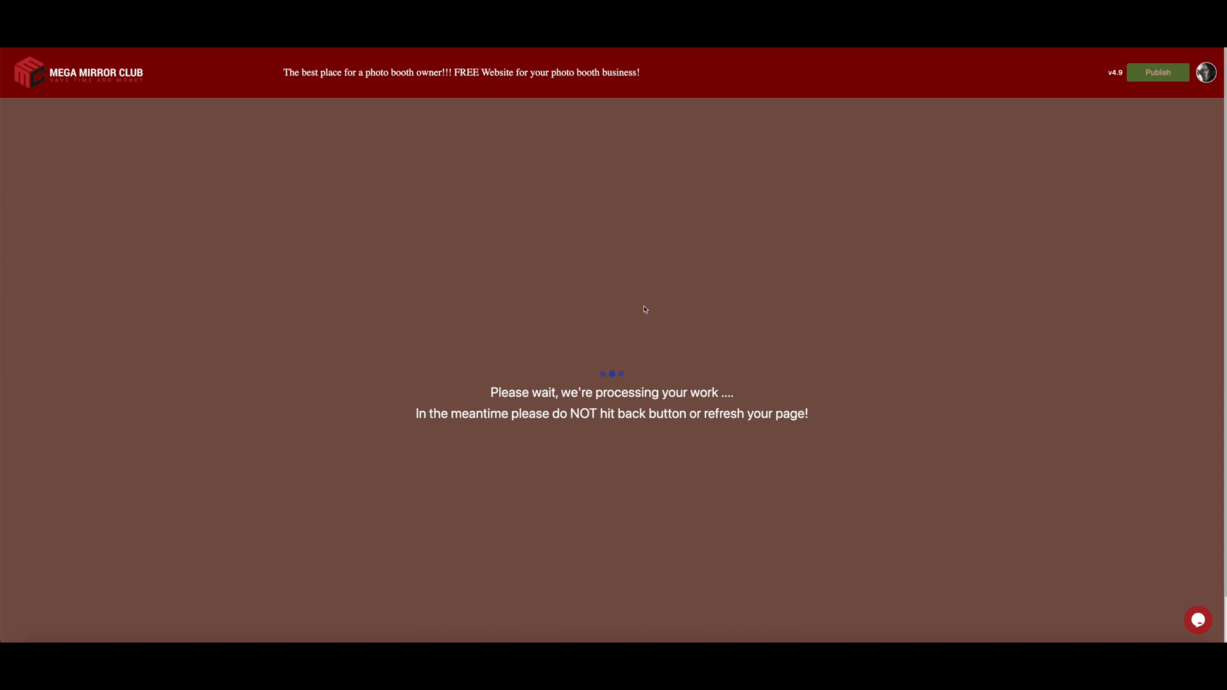
left_click(733, 273)
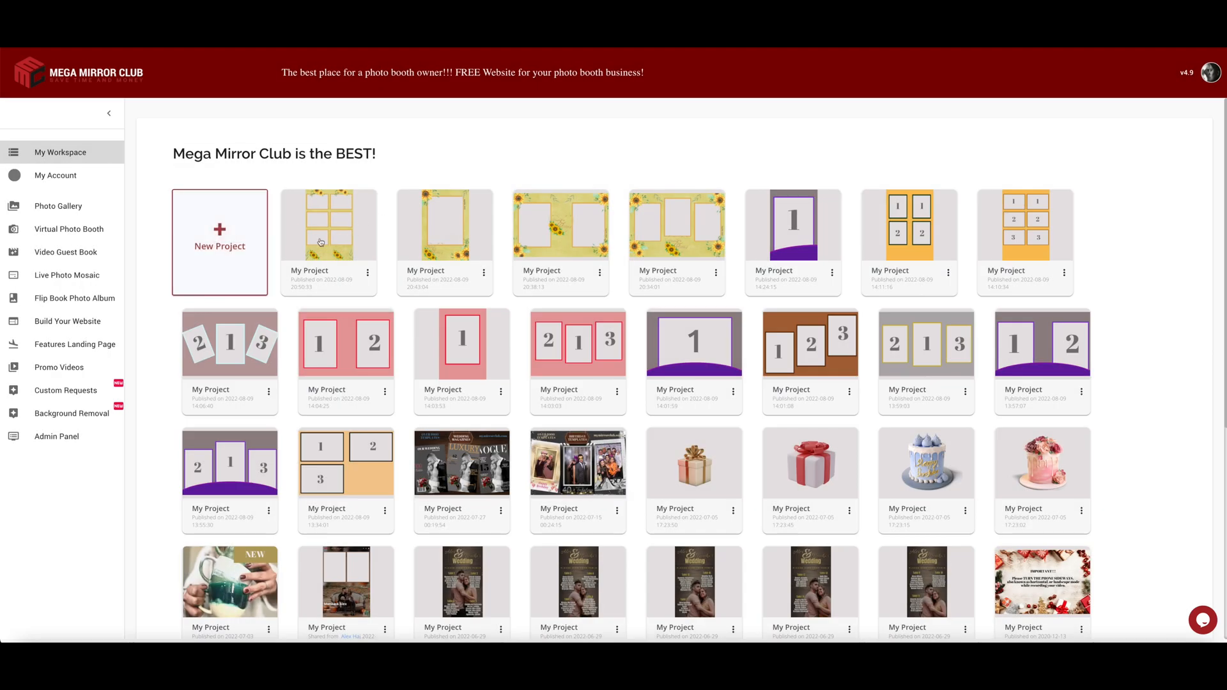
Step: Return to the blank editor, open the animations and templates library and show its Plain templates
left_click(97, 72)
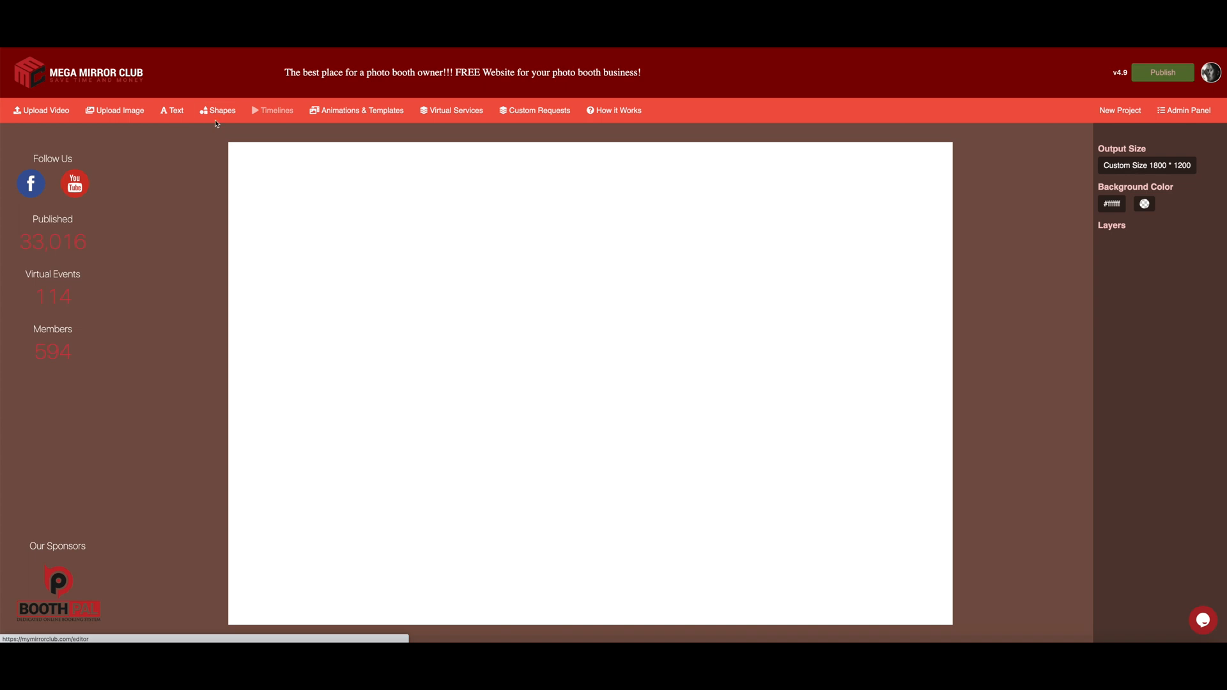
left_click(343, 110)
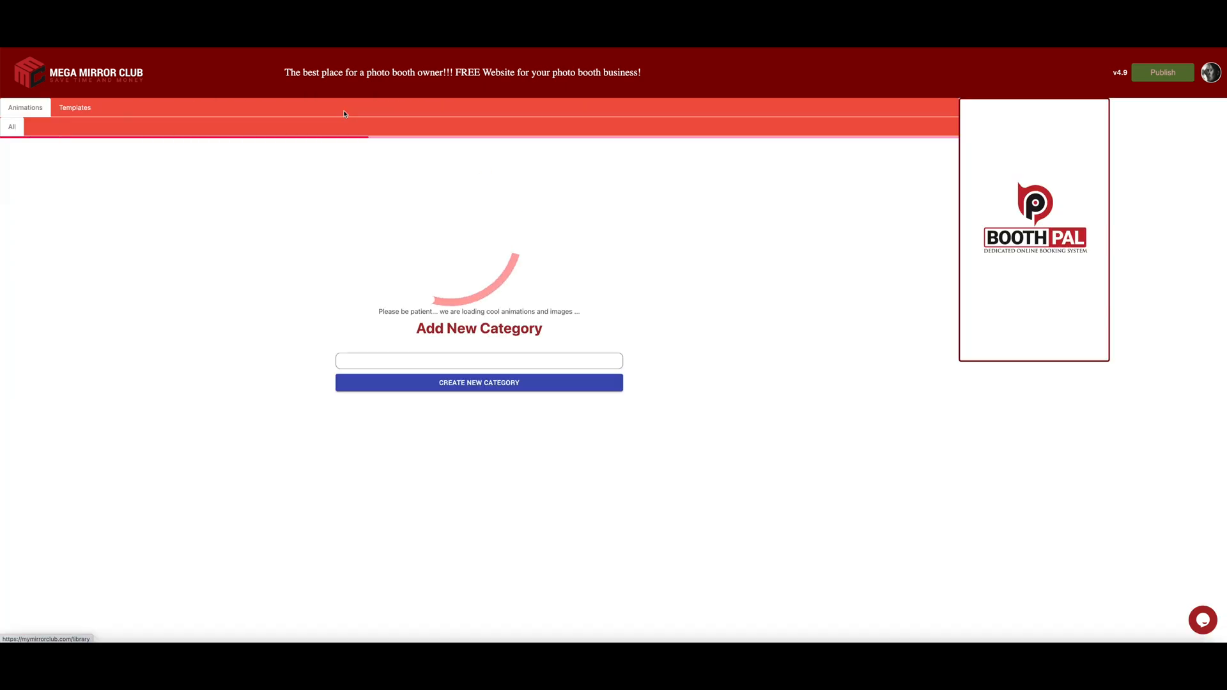
left_click(77, 113)
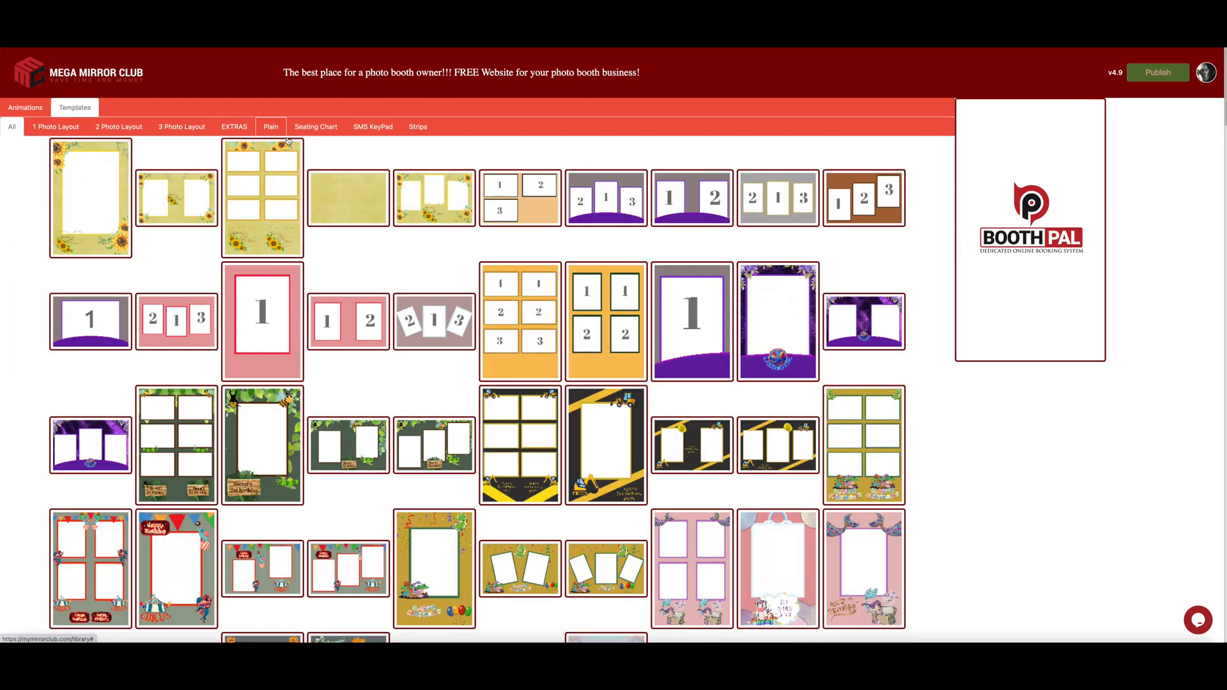
left_click(268, 131)
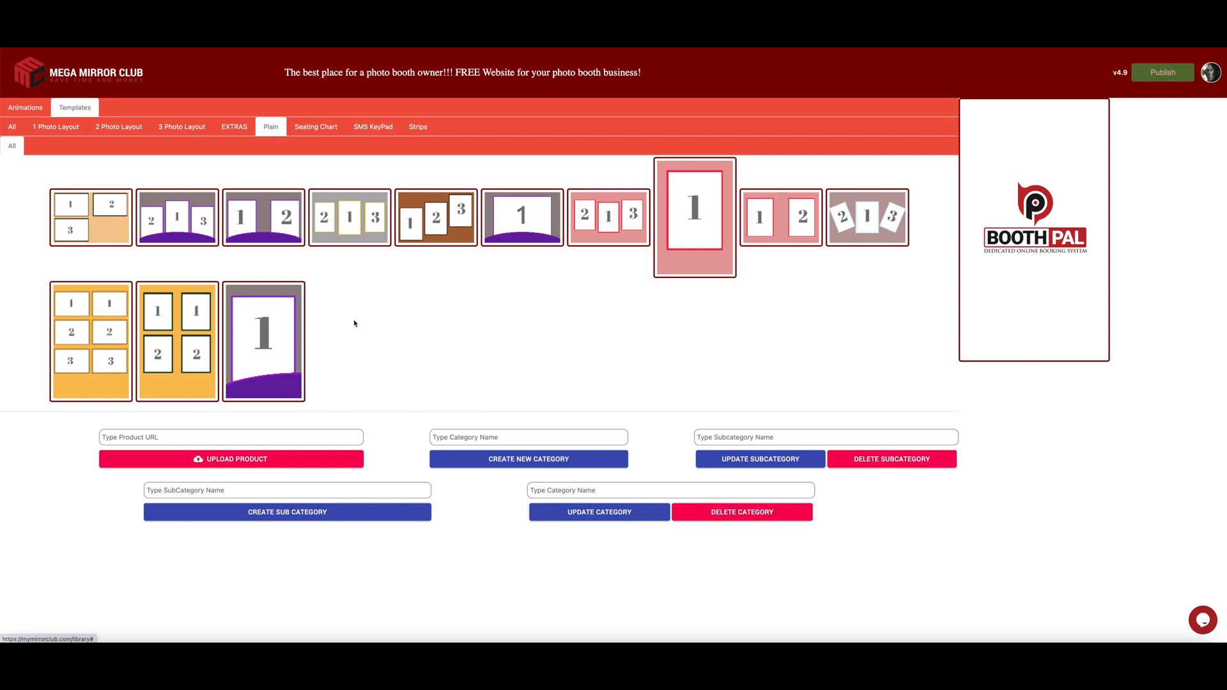
Step: Look through the library's animations and its complete collection of templates
left_click(29, 109)
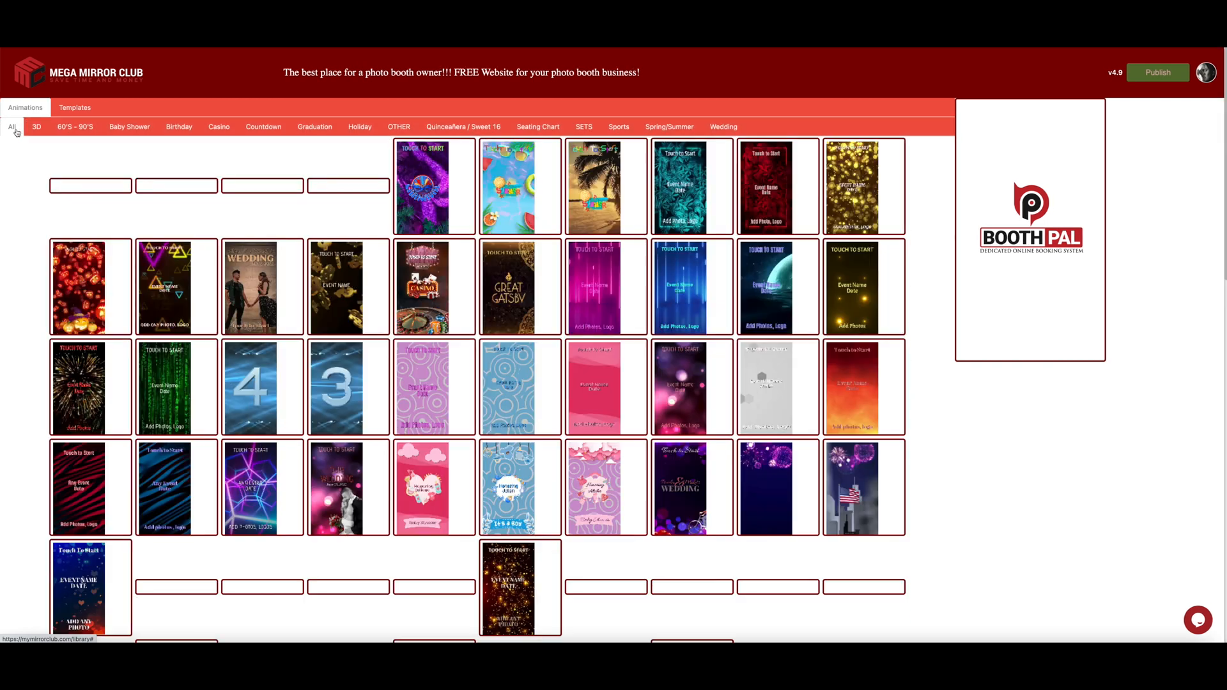
left_click(63, 109)
left_click(23, 131)
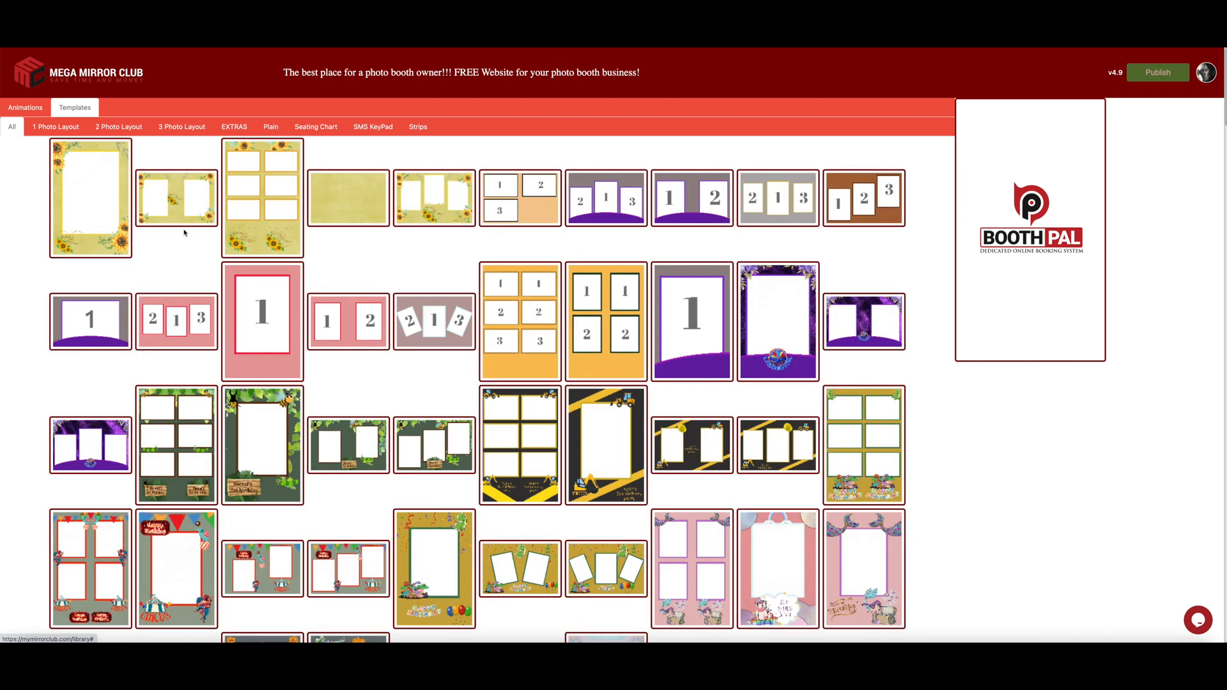
scroll(403, 379, "down", 7)
scroll(403, 379, "down", 15)
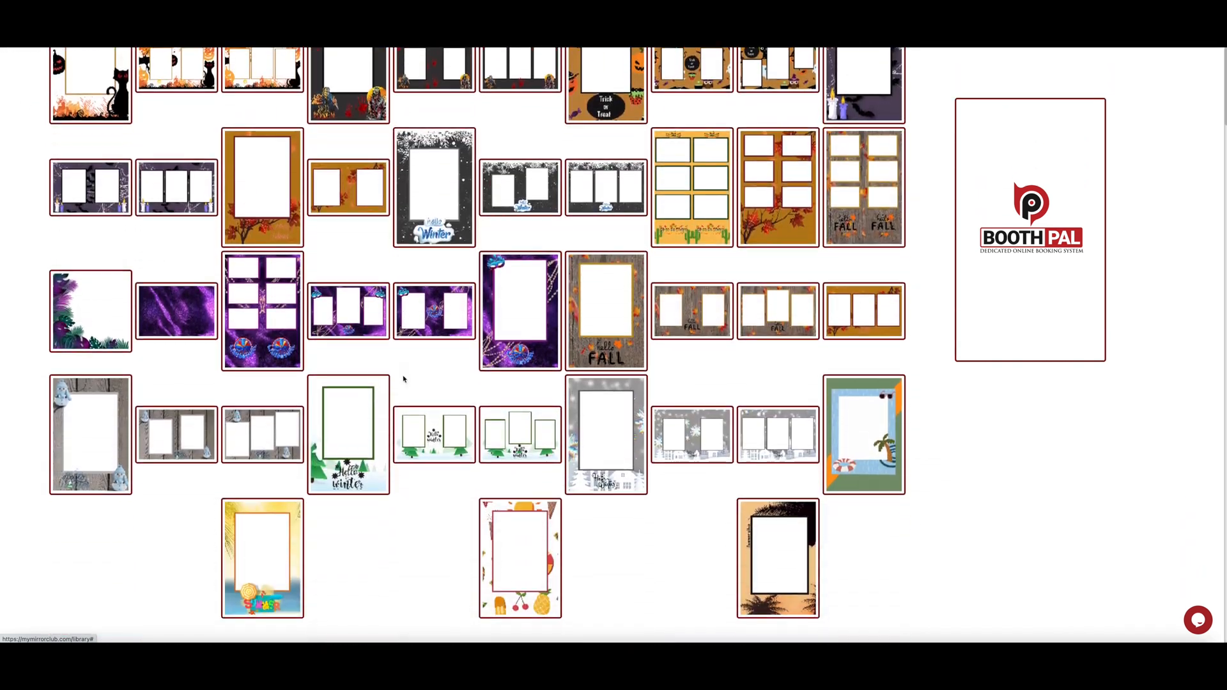
scroll(404, 379, "down", 3)
scroll(404, 379, "up", 20)
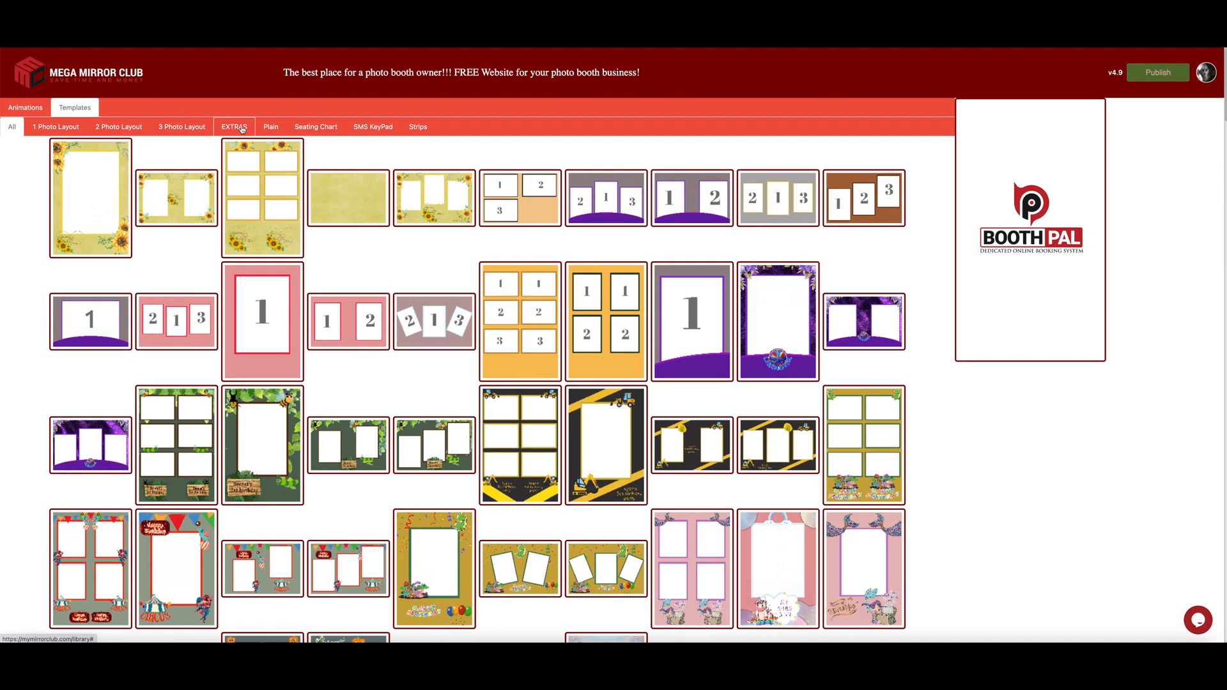
Step: Import the plain orange four-photo template with dark green frames into the editor with its layers
left_click(279, 130)
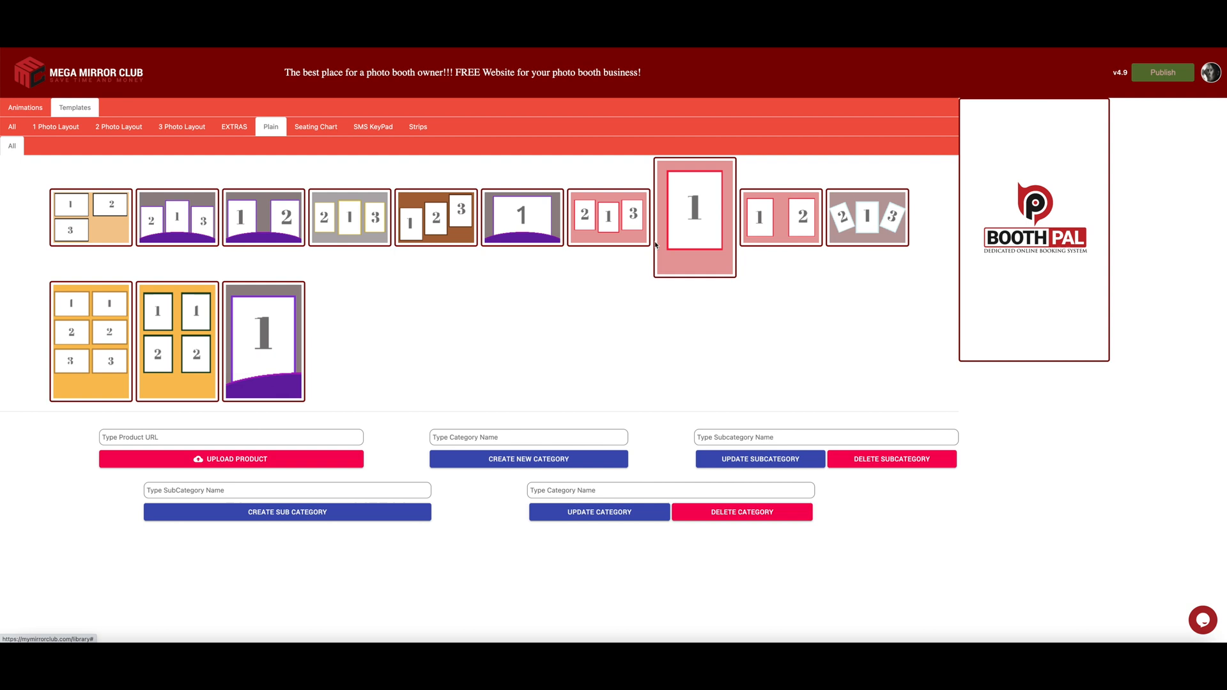
left_click(174, 332)
left_click(1024, 338)
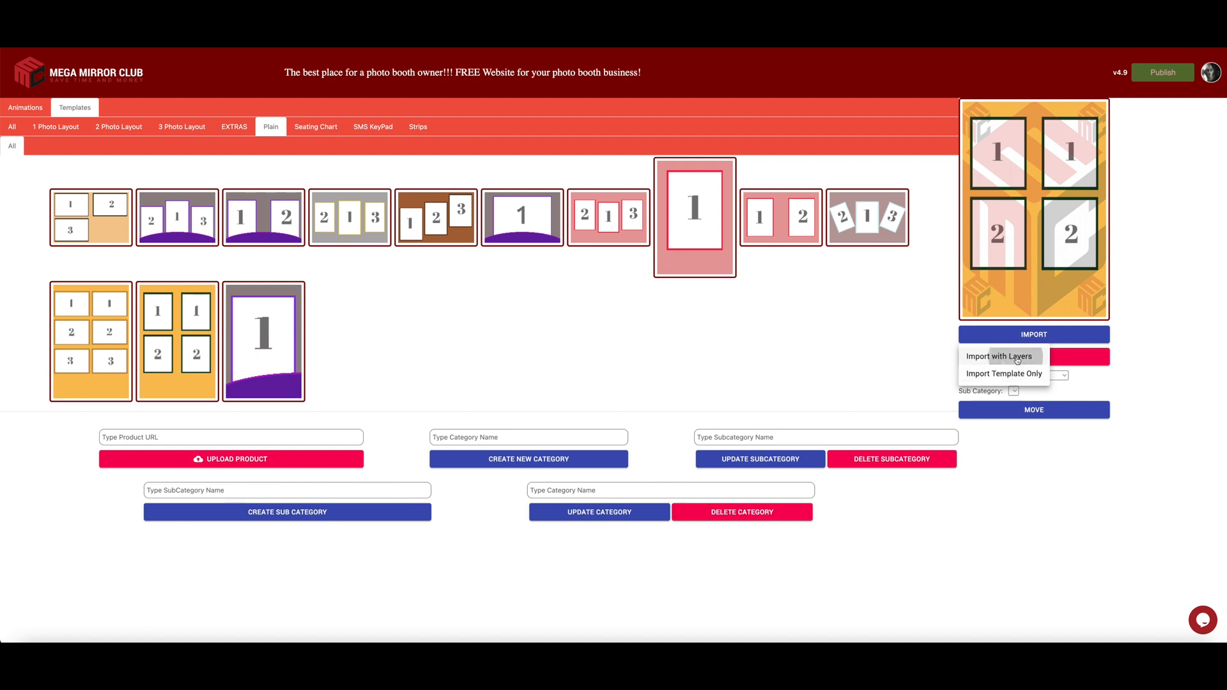
left_click(1018, 377)
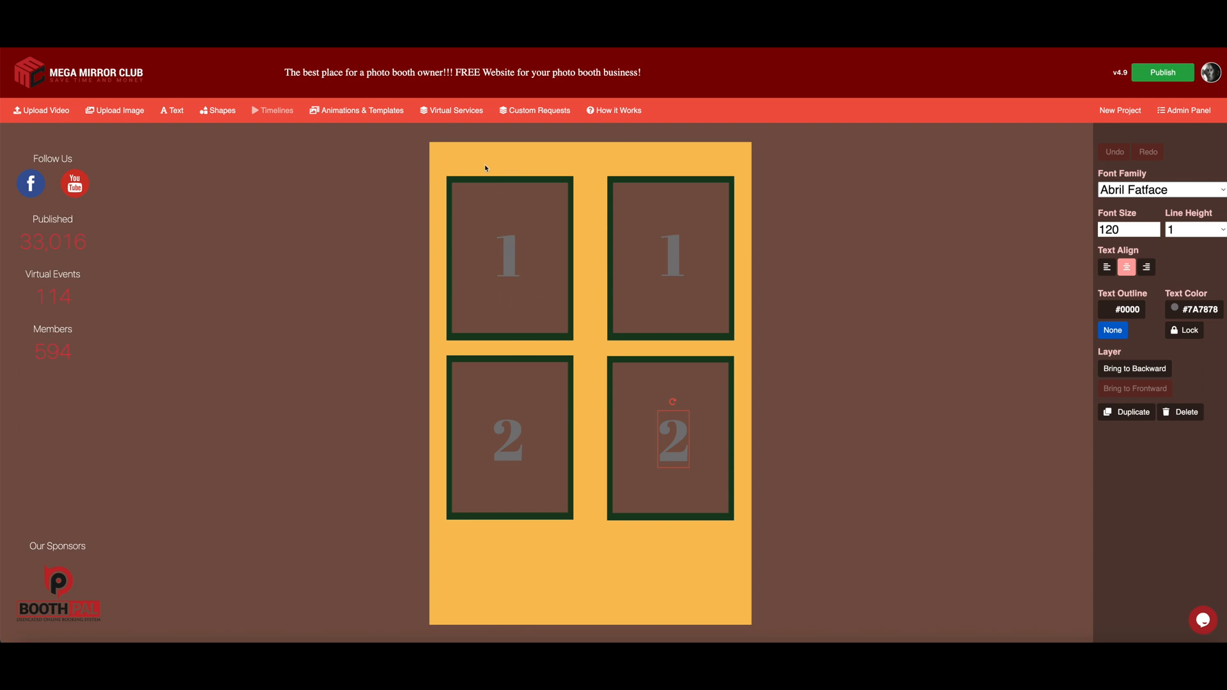
Step: Recolor the upper-right photo frame of the template to #E8B75B
left_click(685, 177)
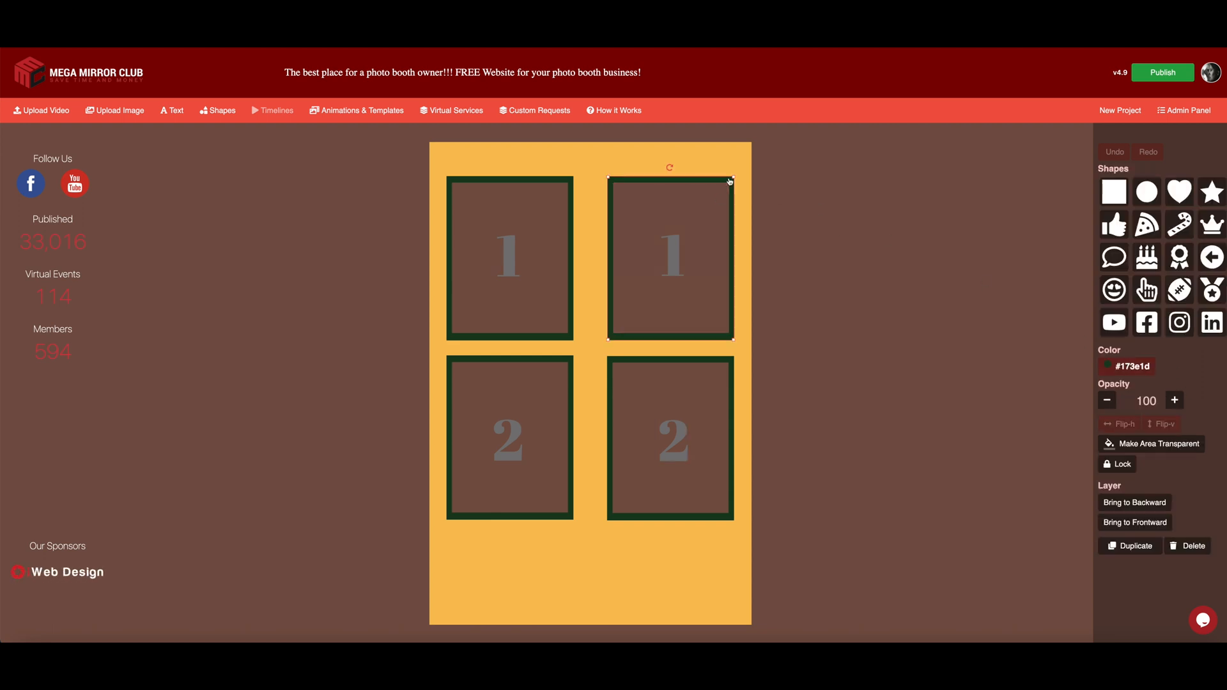
left_click(1126, 366)
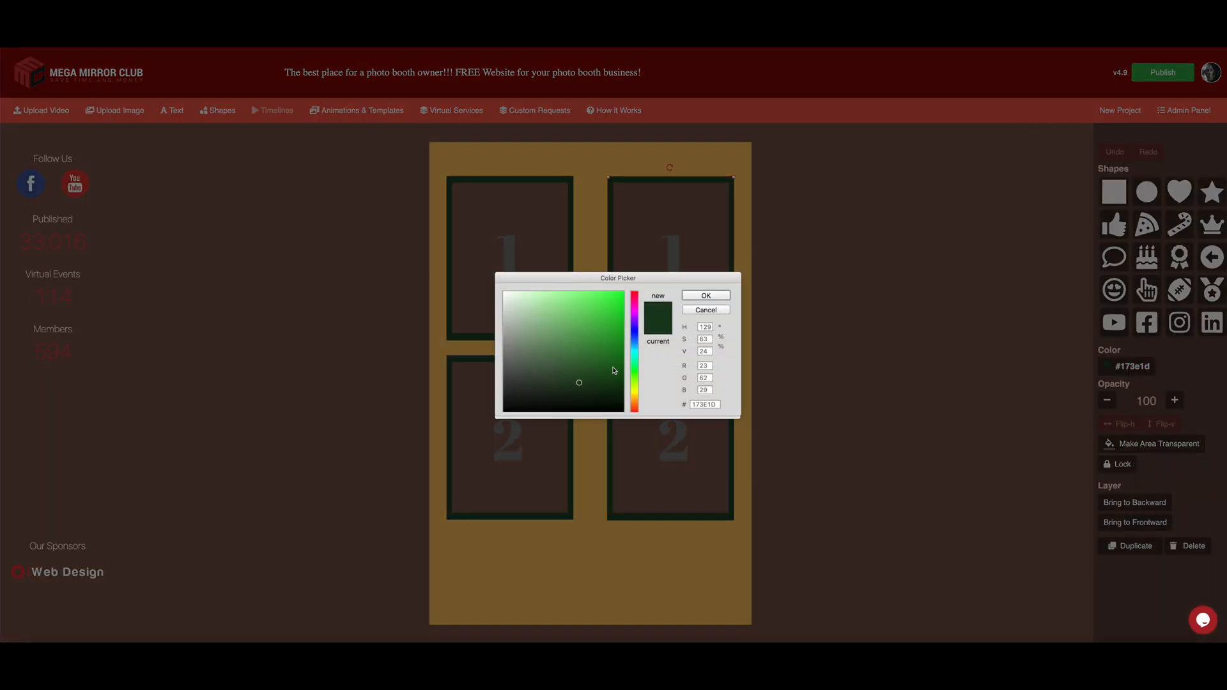
left_click_drag(718, 404, 648, 402)
type("E8B75B")
left_click(712, 299)
left_click(797, 326)
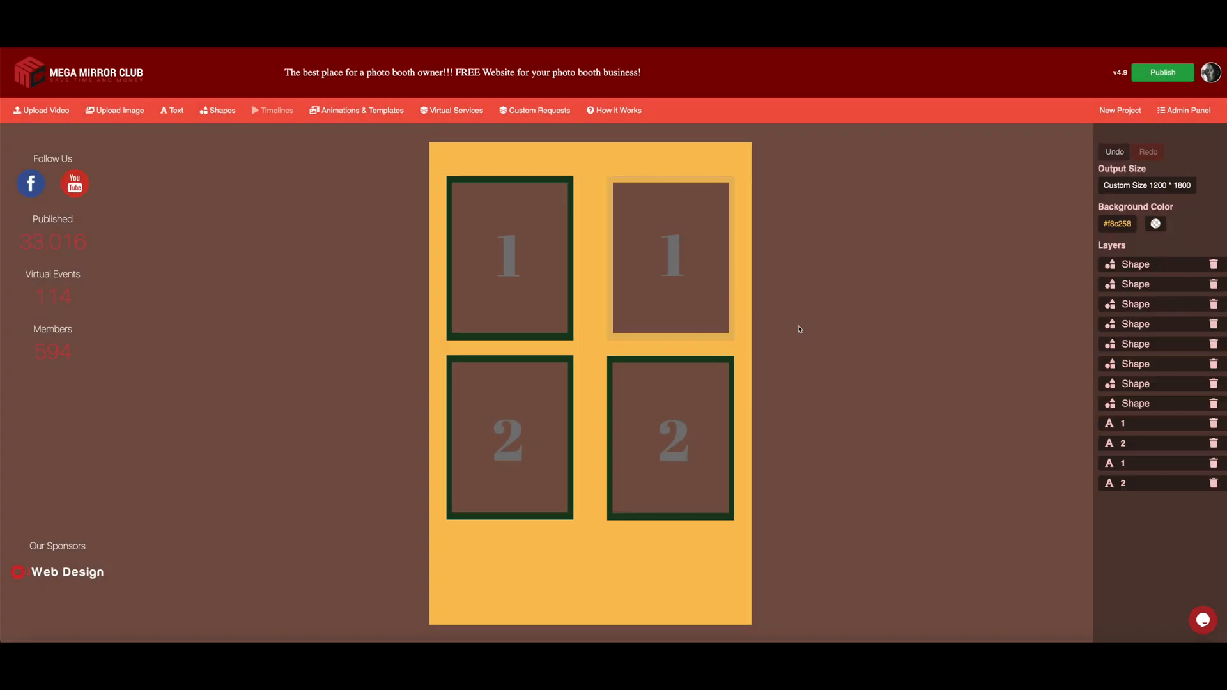
Step: Delete the placeholder numbers 1 and 2 from all four photo frames
left_click(669, 267)
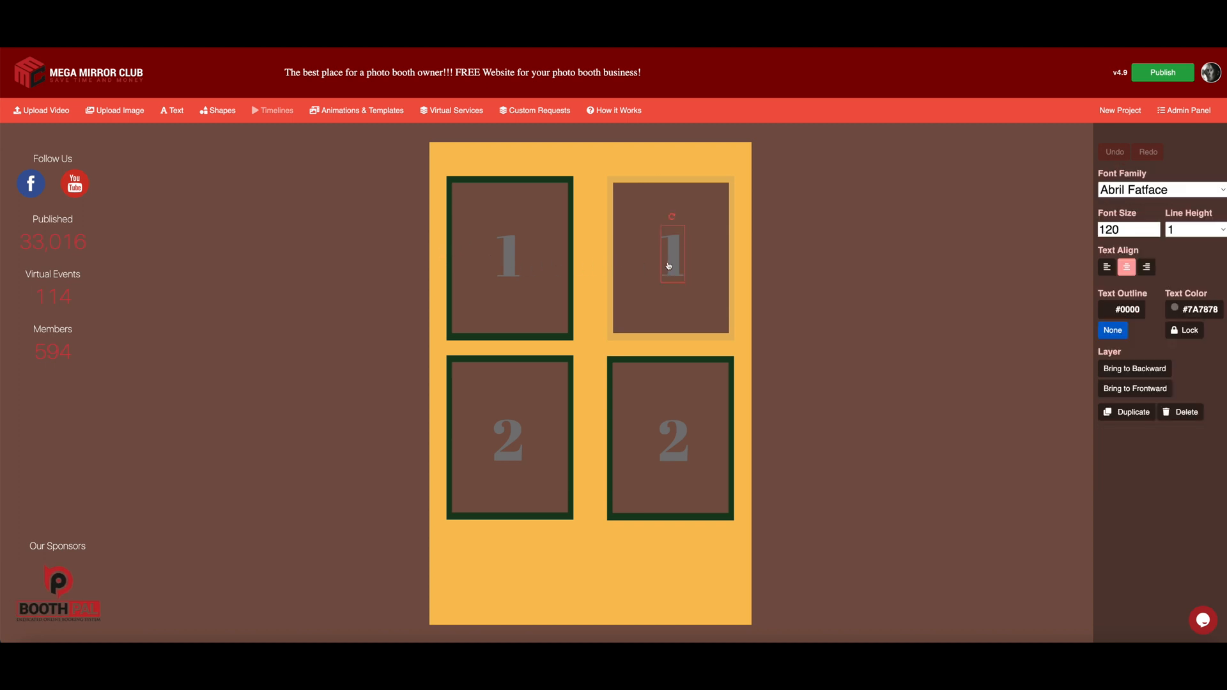
left_click(1184, 412)
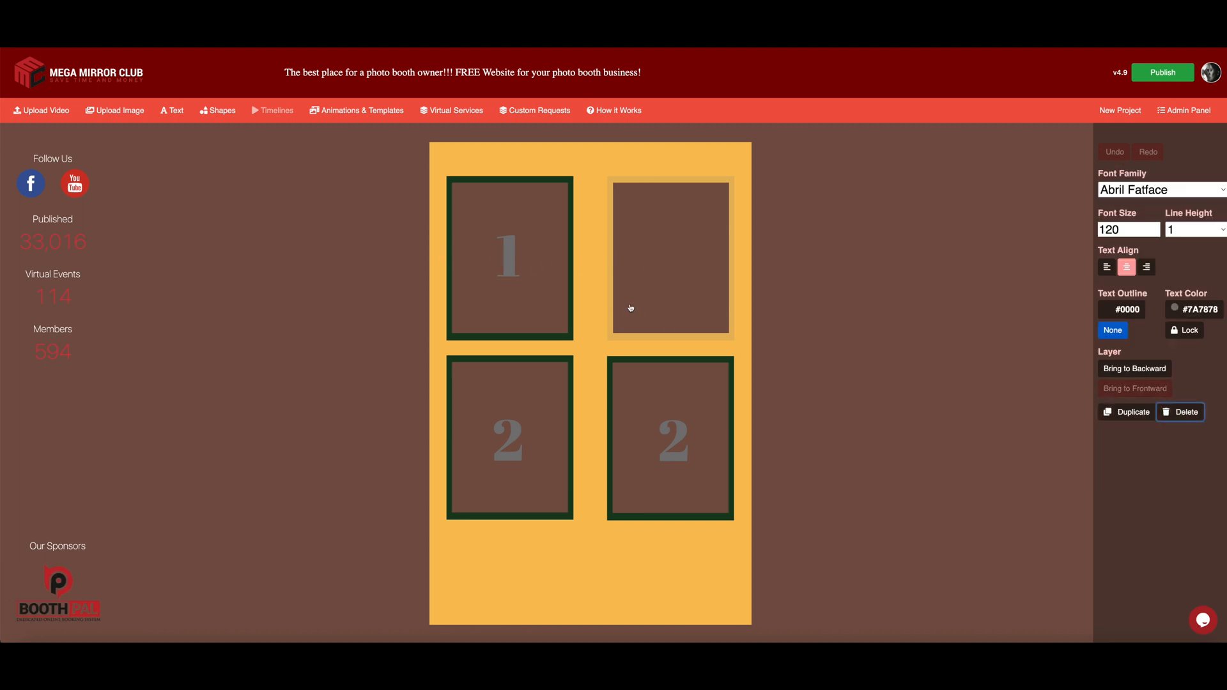
left_click(511, 255)
left_click(1183, 411)
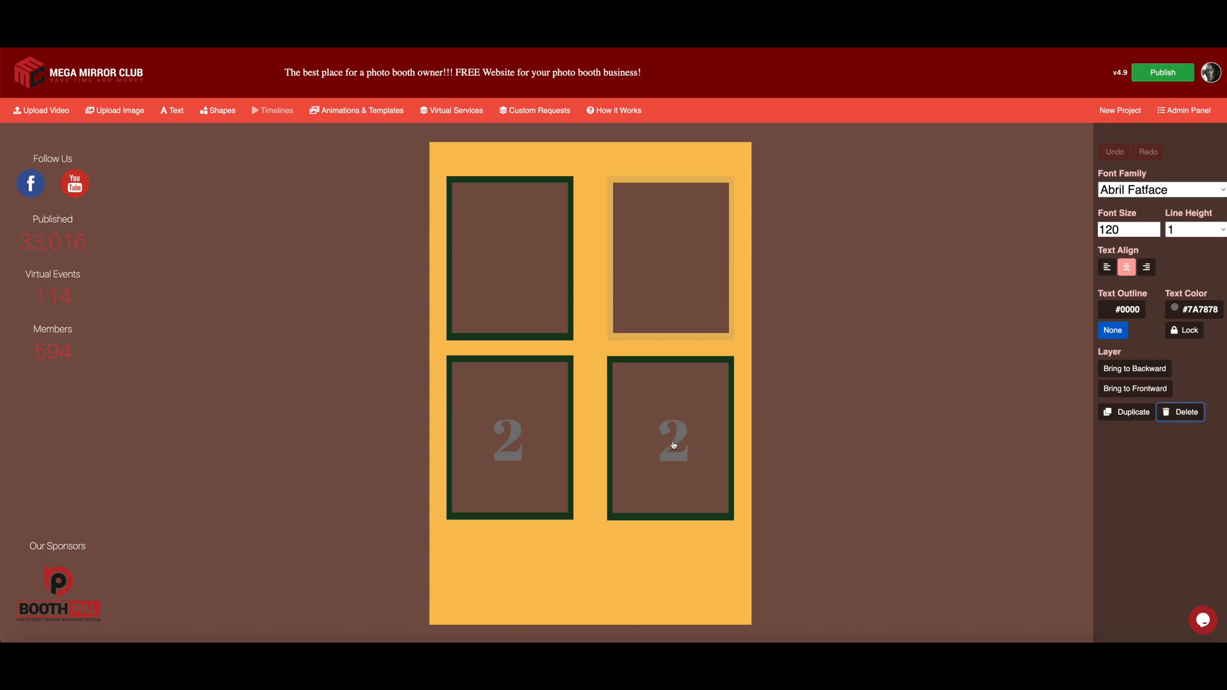
left_click(672, 440)
left_click(1185, 412)
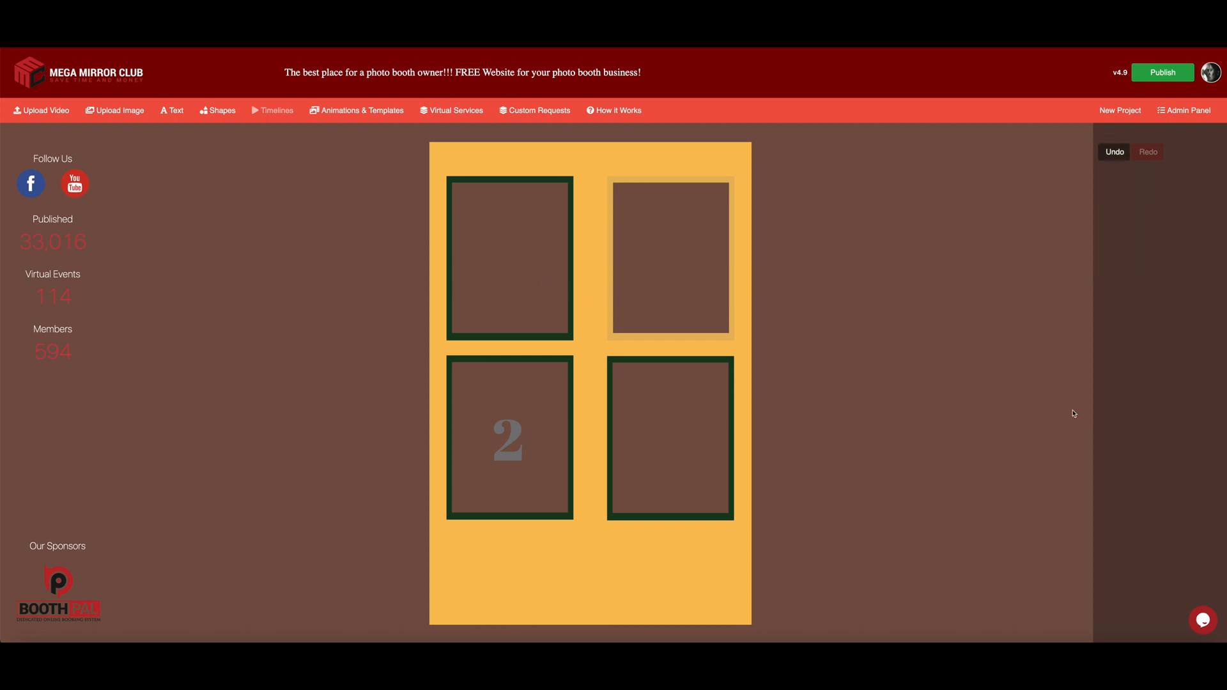
left_click(508, 441)
left_click(1184, 416)
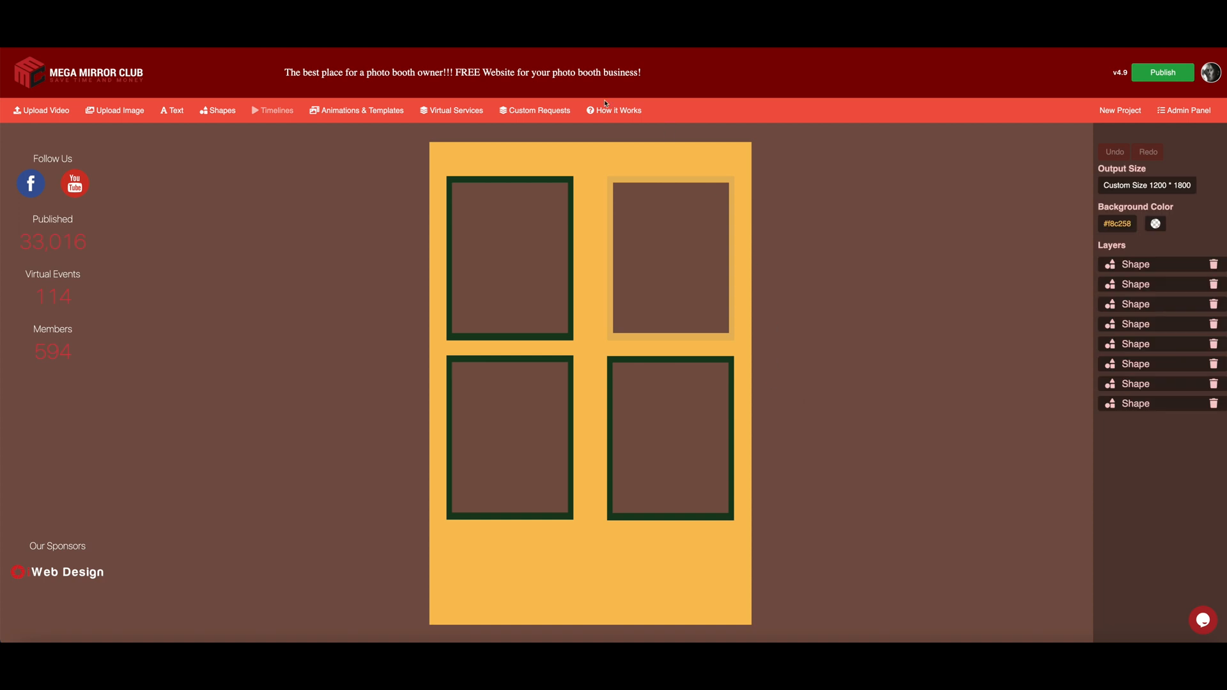